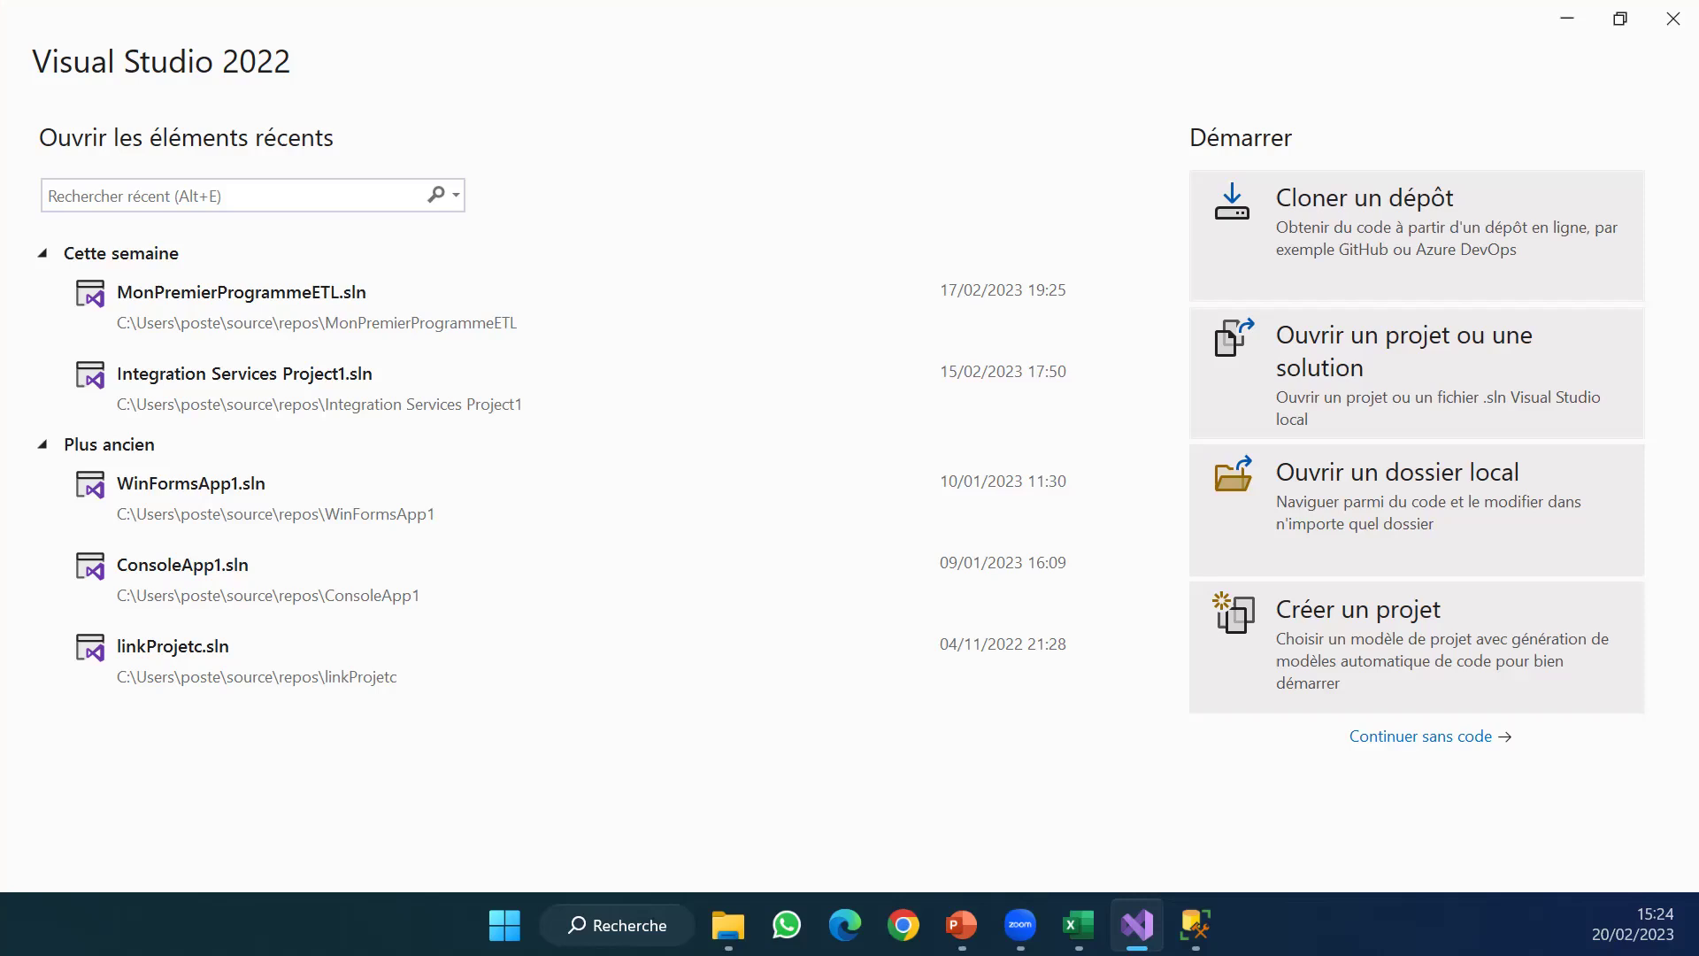
# Start creating a new project and widen the template filter to all project types.
pyautogui.click(1376, 634)
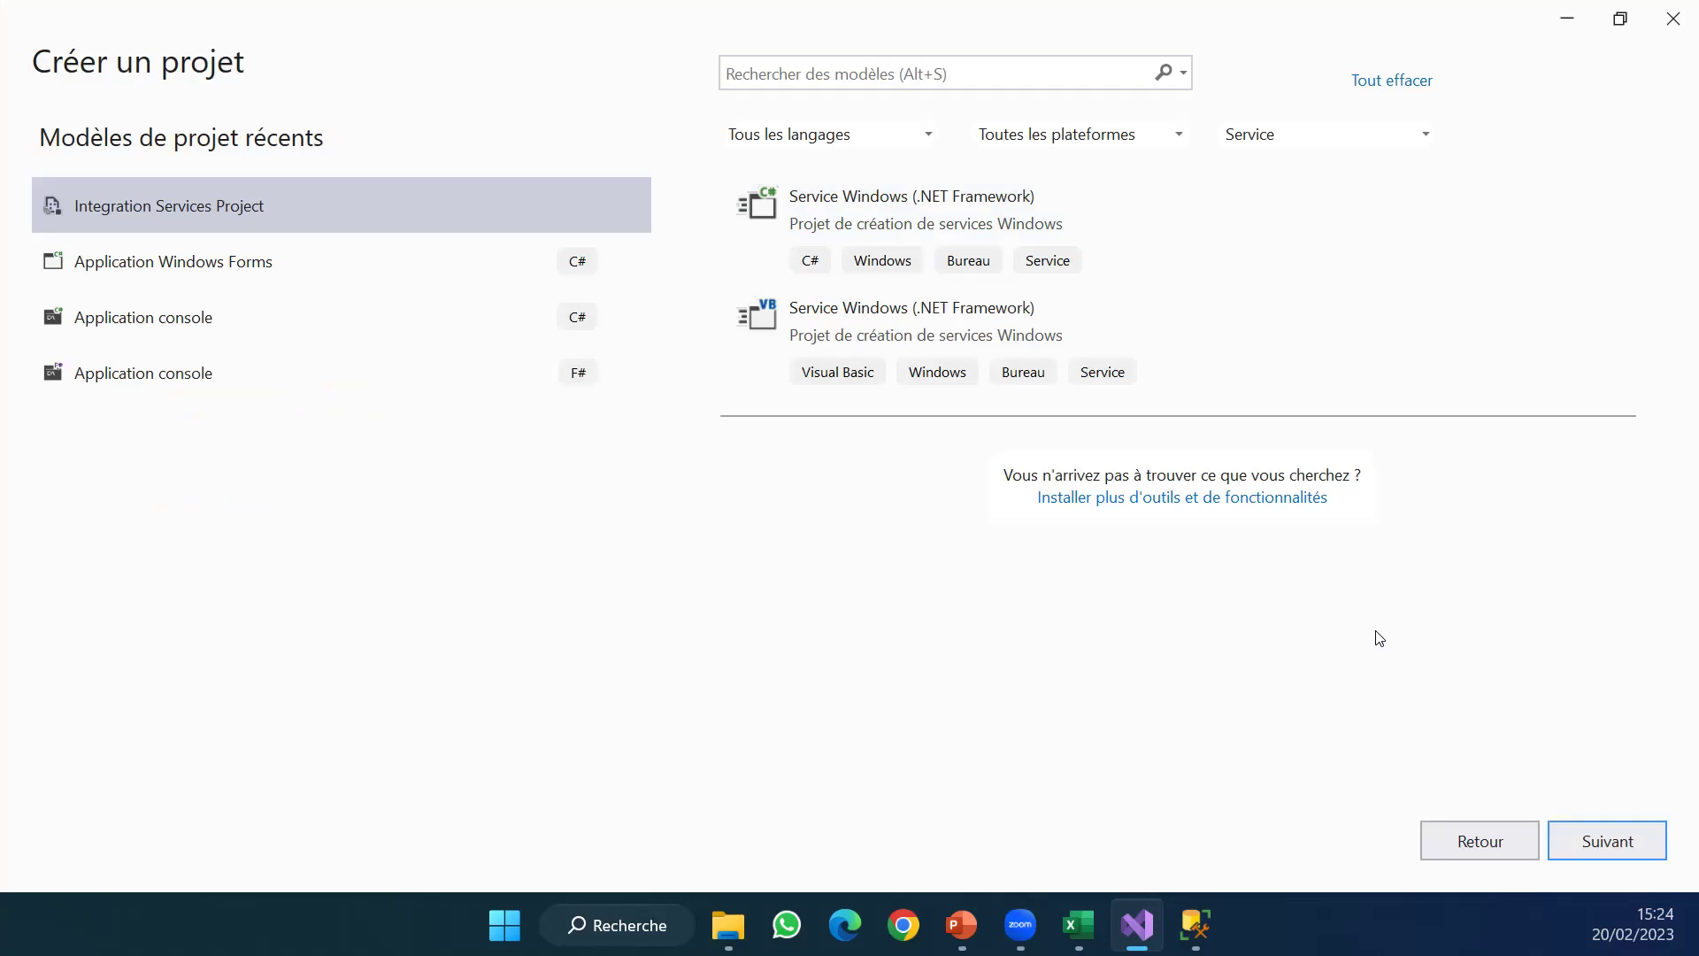
pyautogui.click(1323, 139)
pyautogui.scroll(1, 1378, 243)
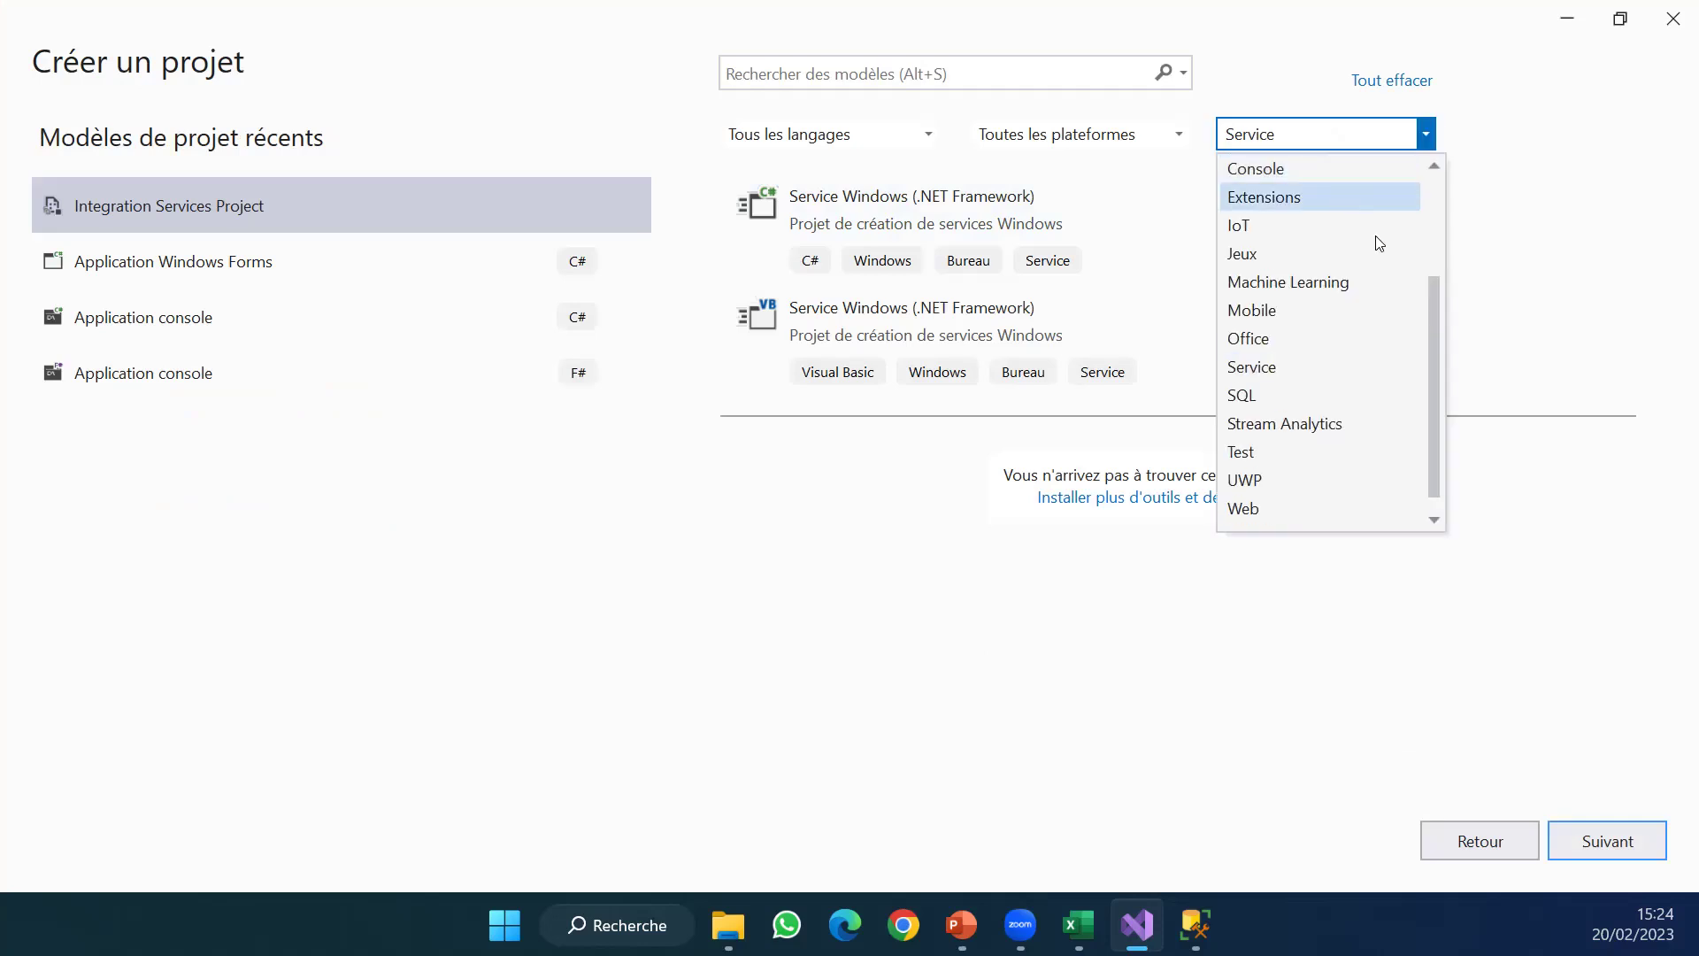
pyautogui.scroll(2, 1376, 186)
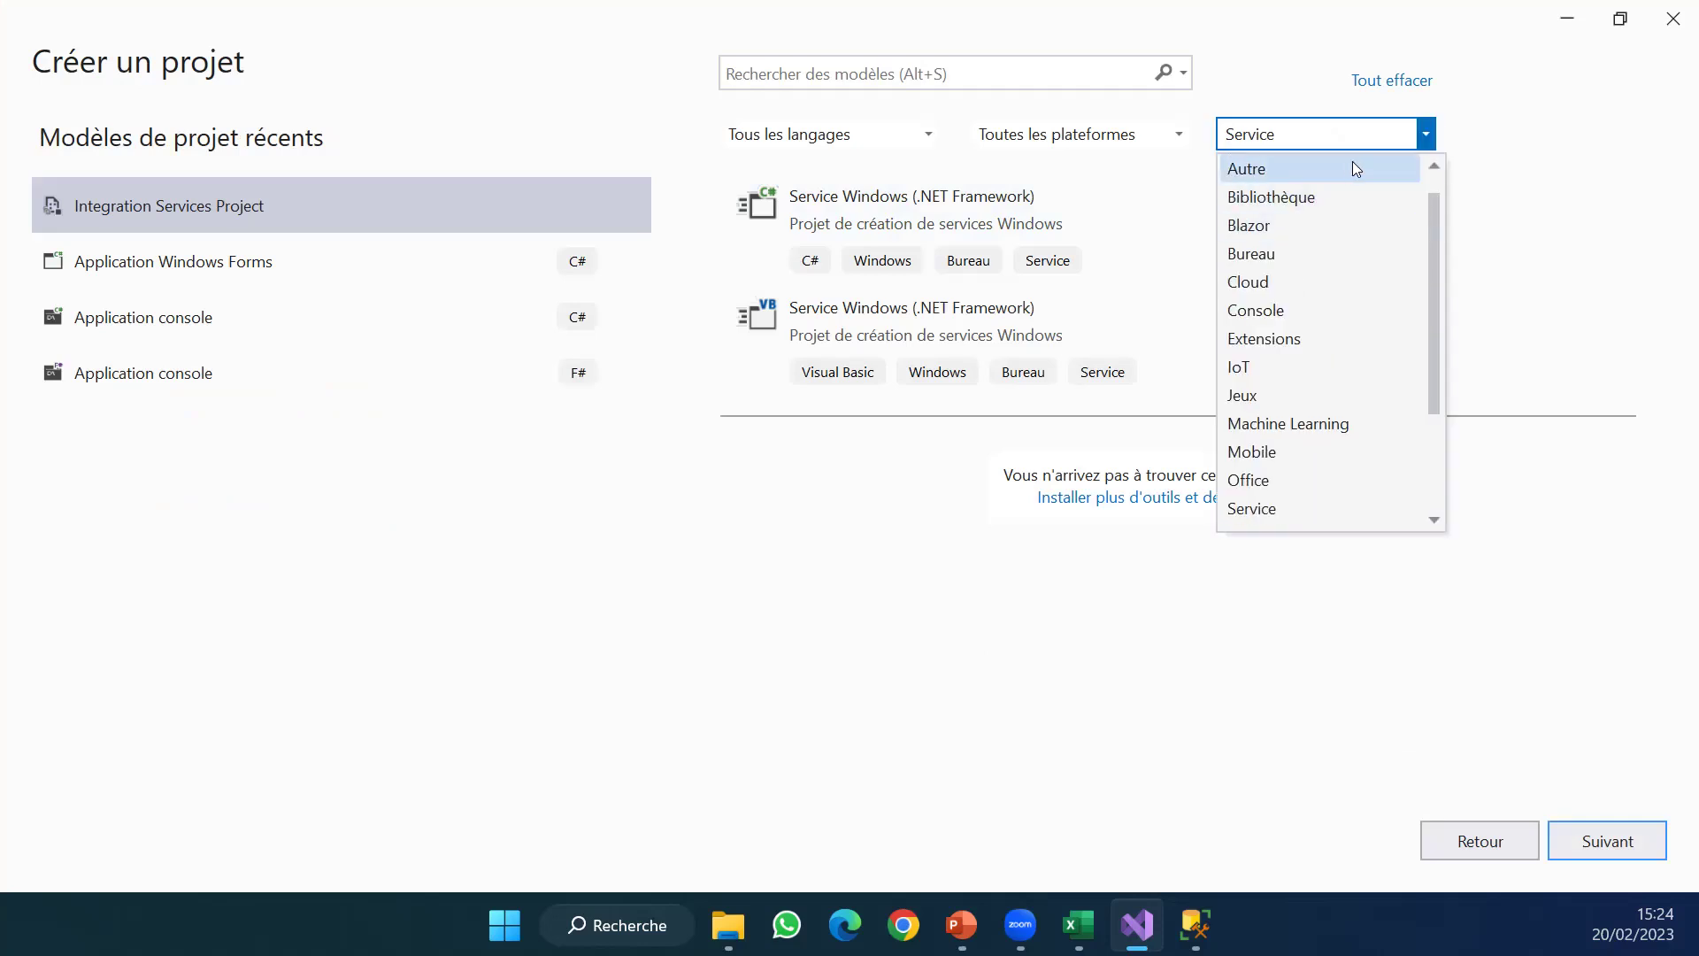
pyautogui.scroll(1, 1375, 168)
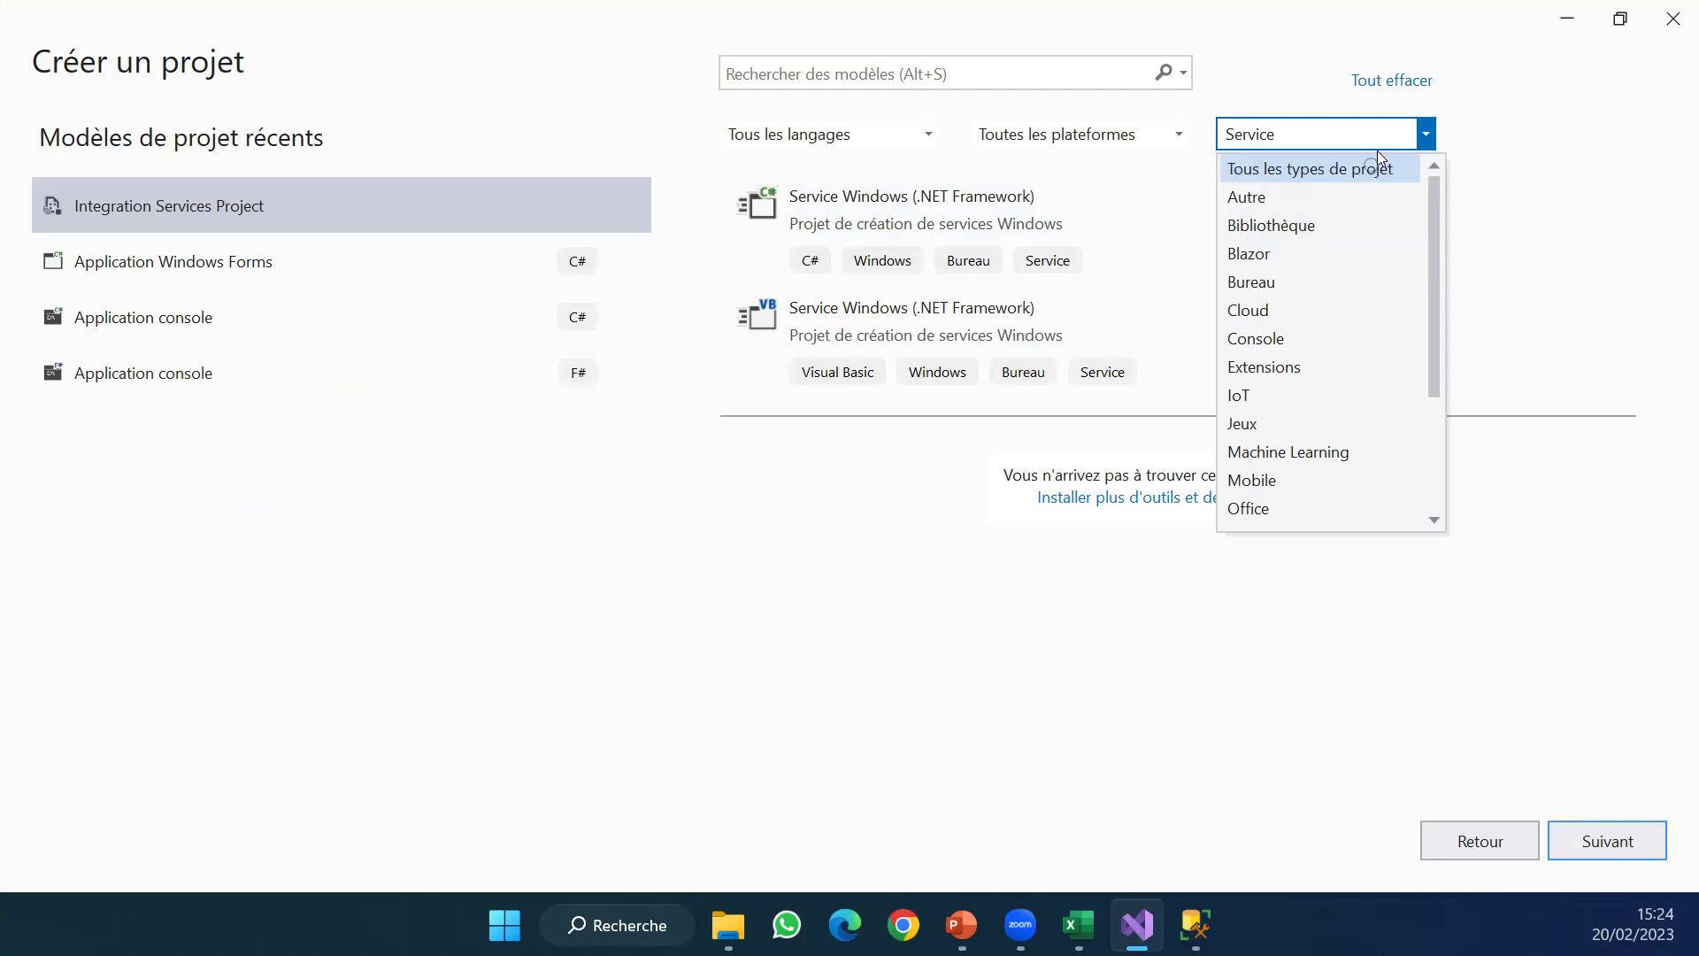
pyautogui.click(1377, 166)
# Search the templates for "integration Services Project" and choose the Integration Services Project template for the new project.
pyautogui.click(1033, 60)
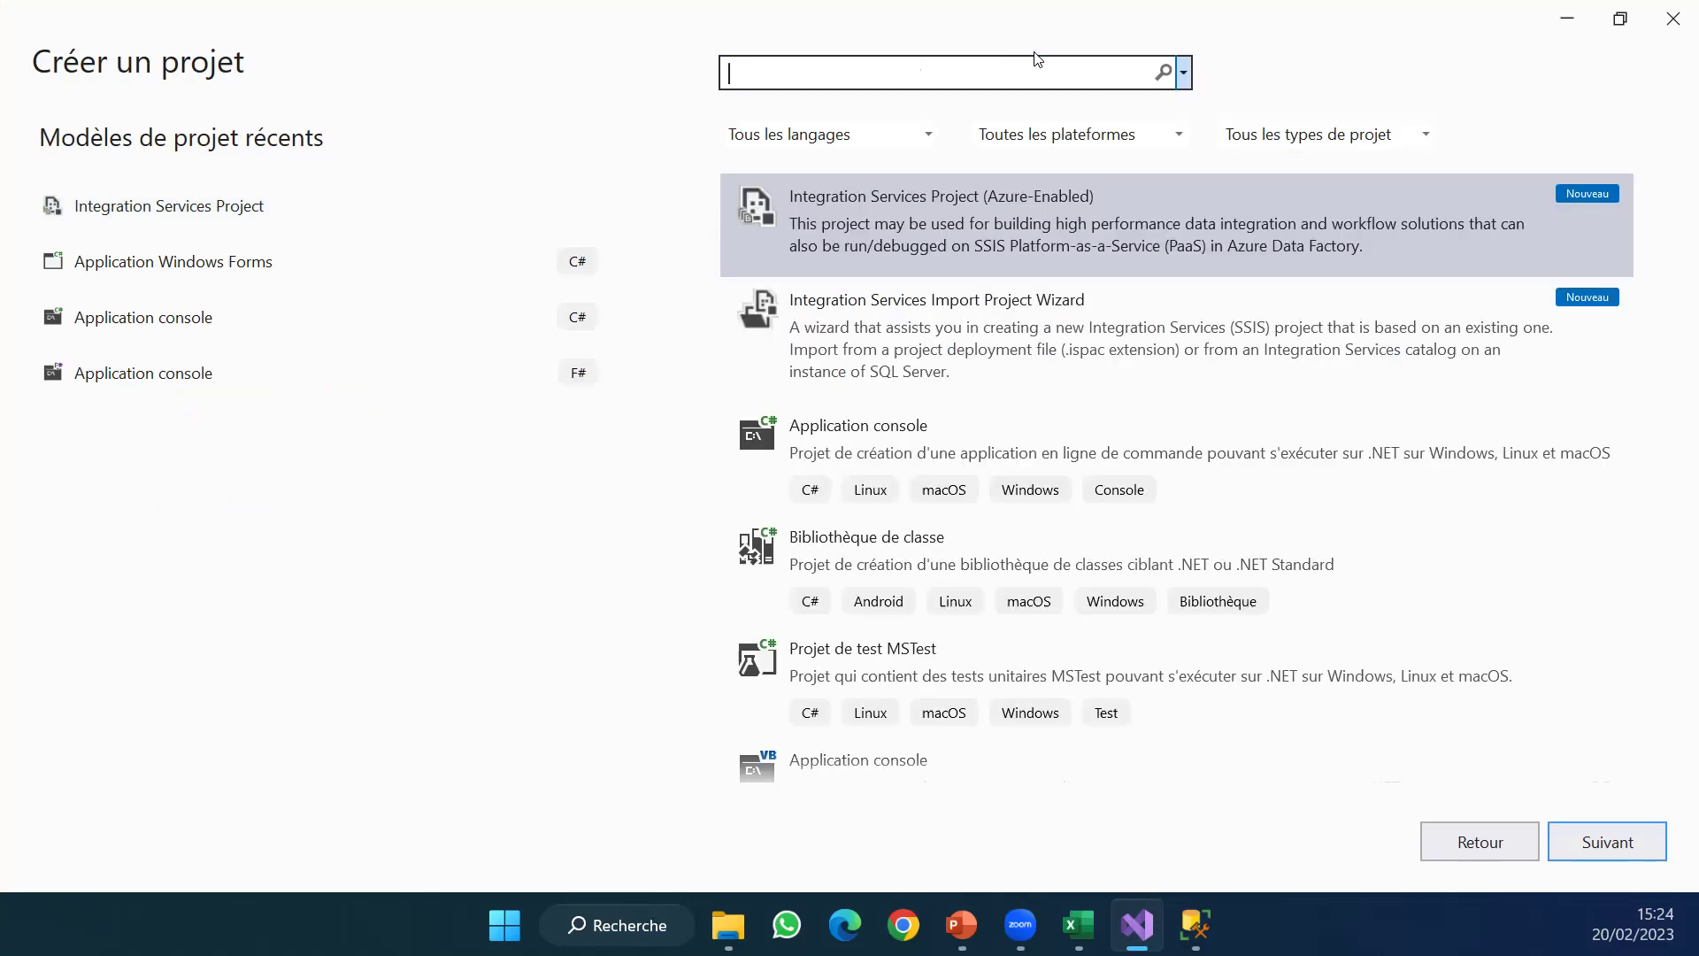
pyautogui.press('super+v')
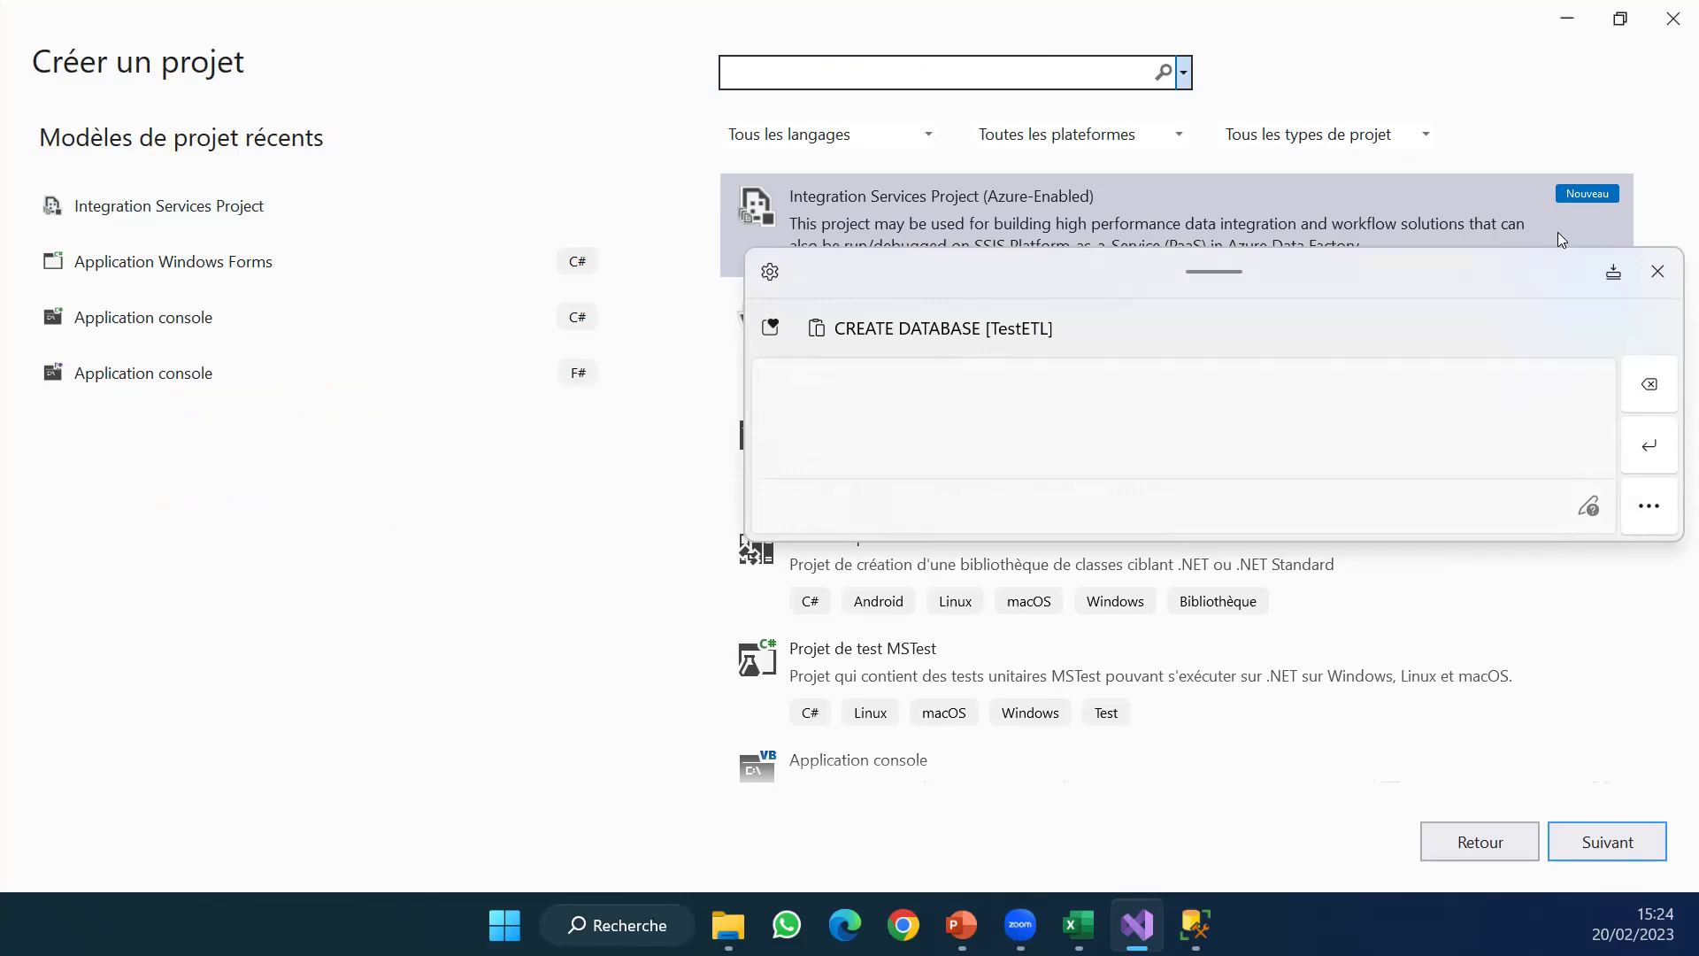
pyautogui.click(1655, 269)
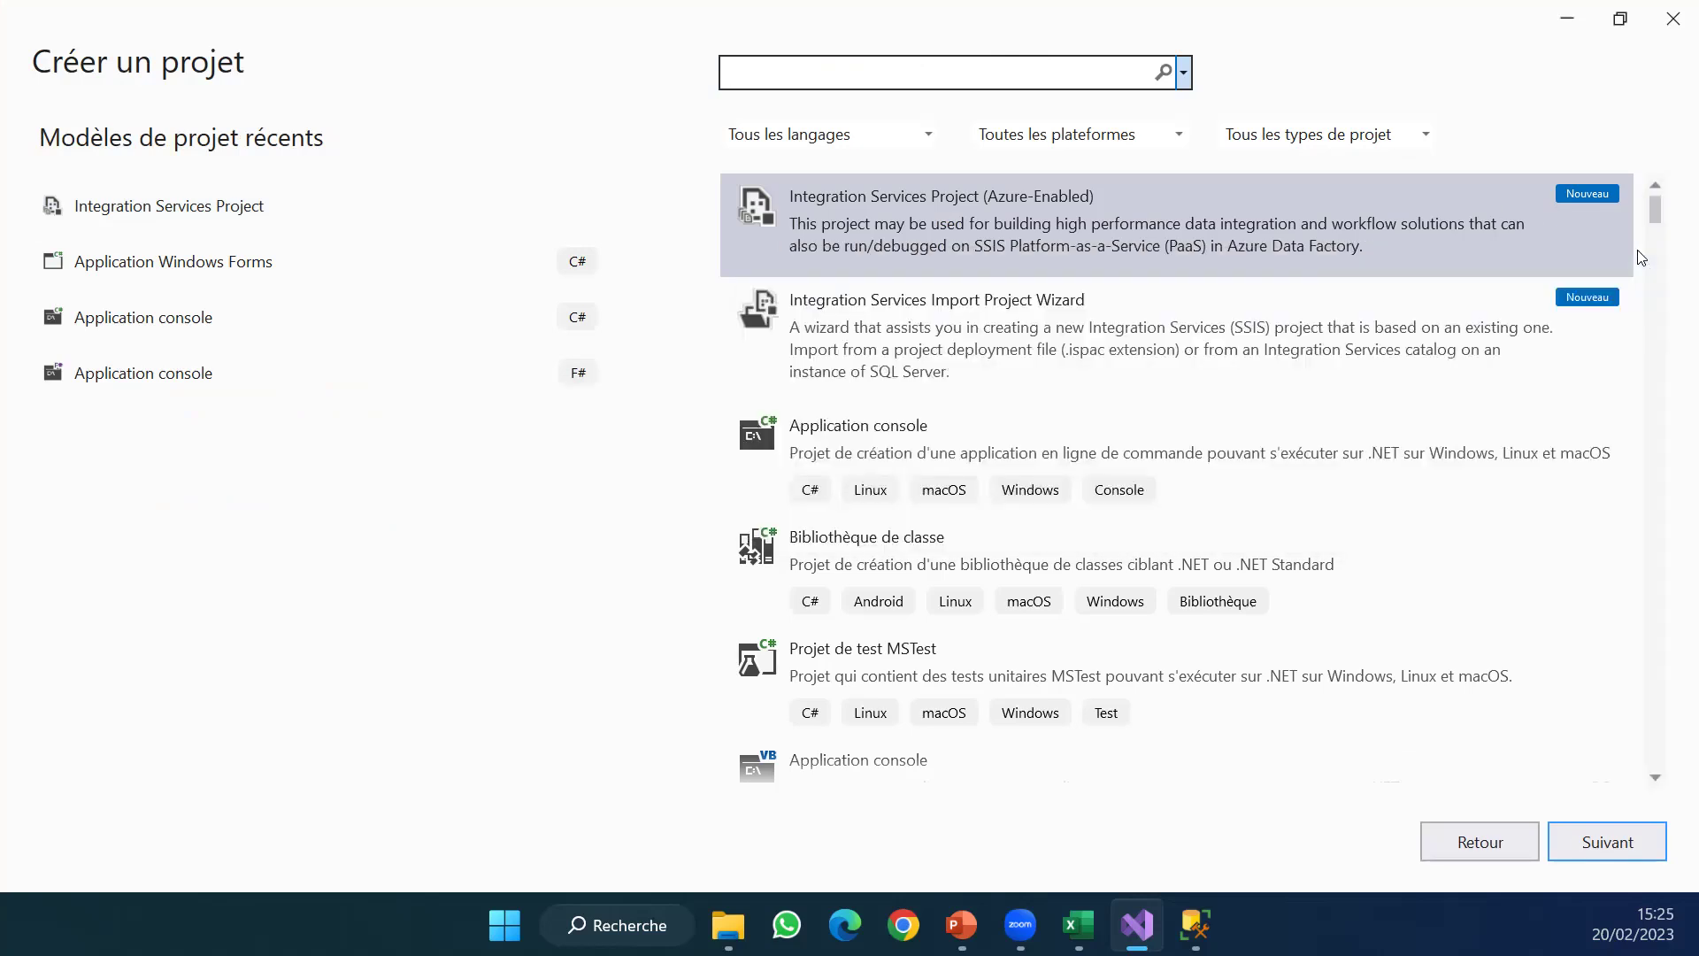
pyautogui.click(970, 62)
pyautogui.write('in')
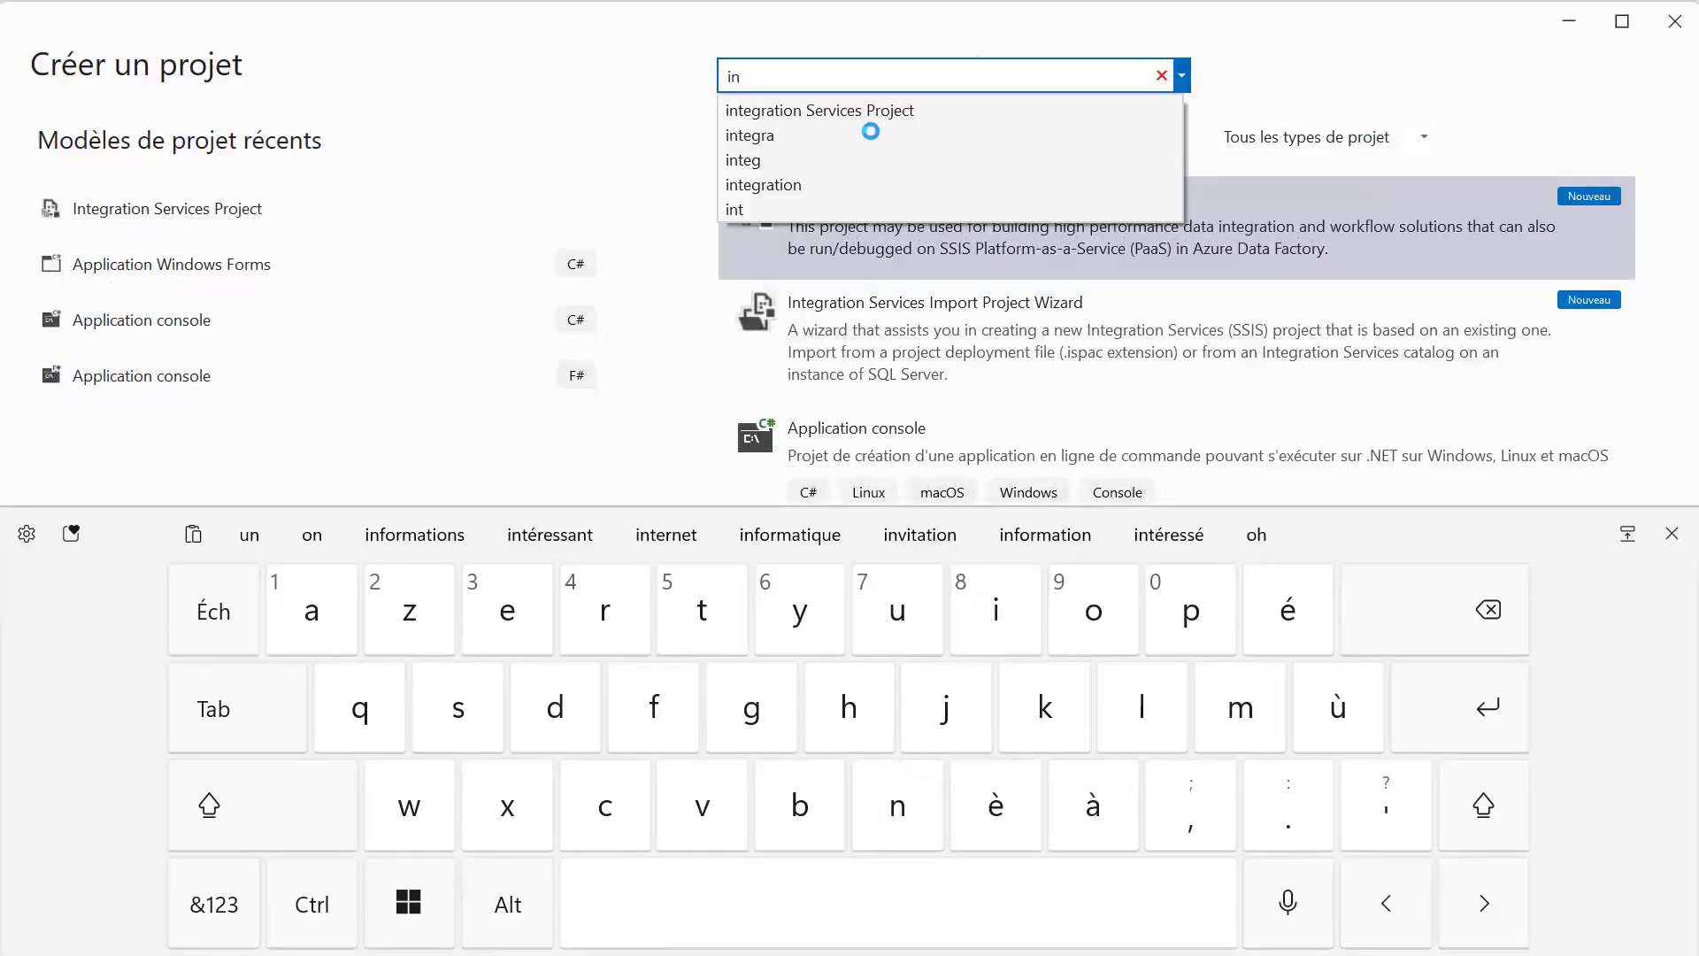
pyautogui.click(925, 108)
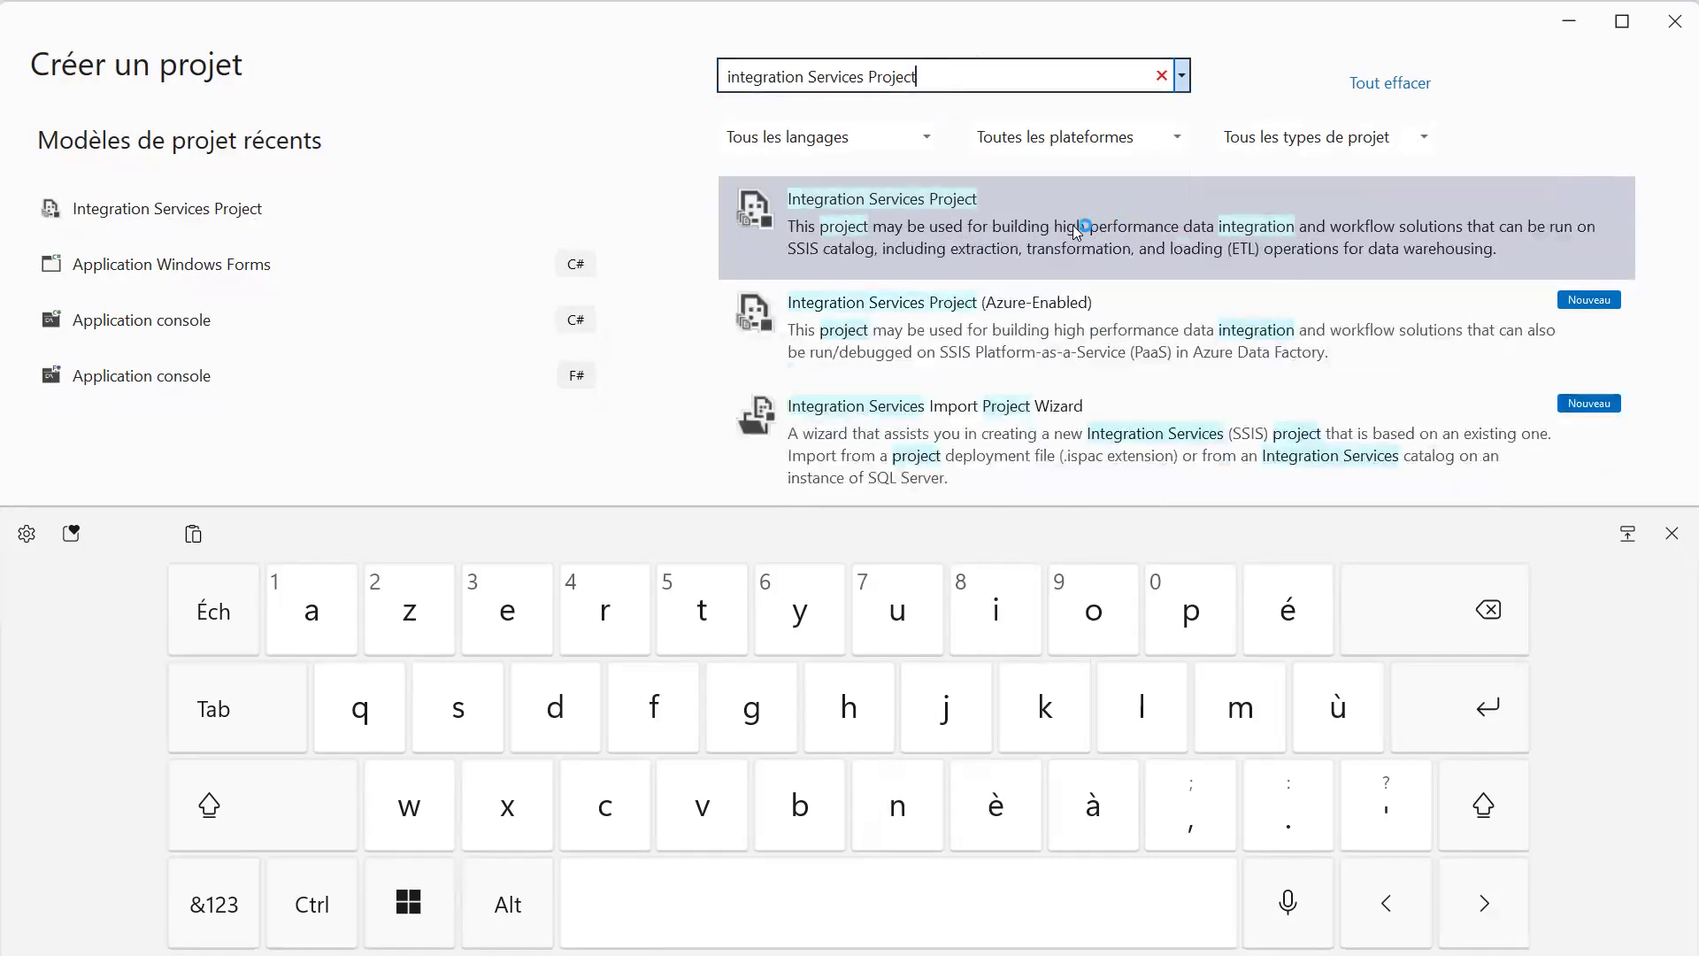
pyautogui.click(1039, 211)
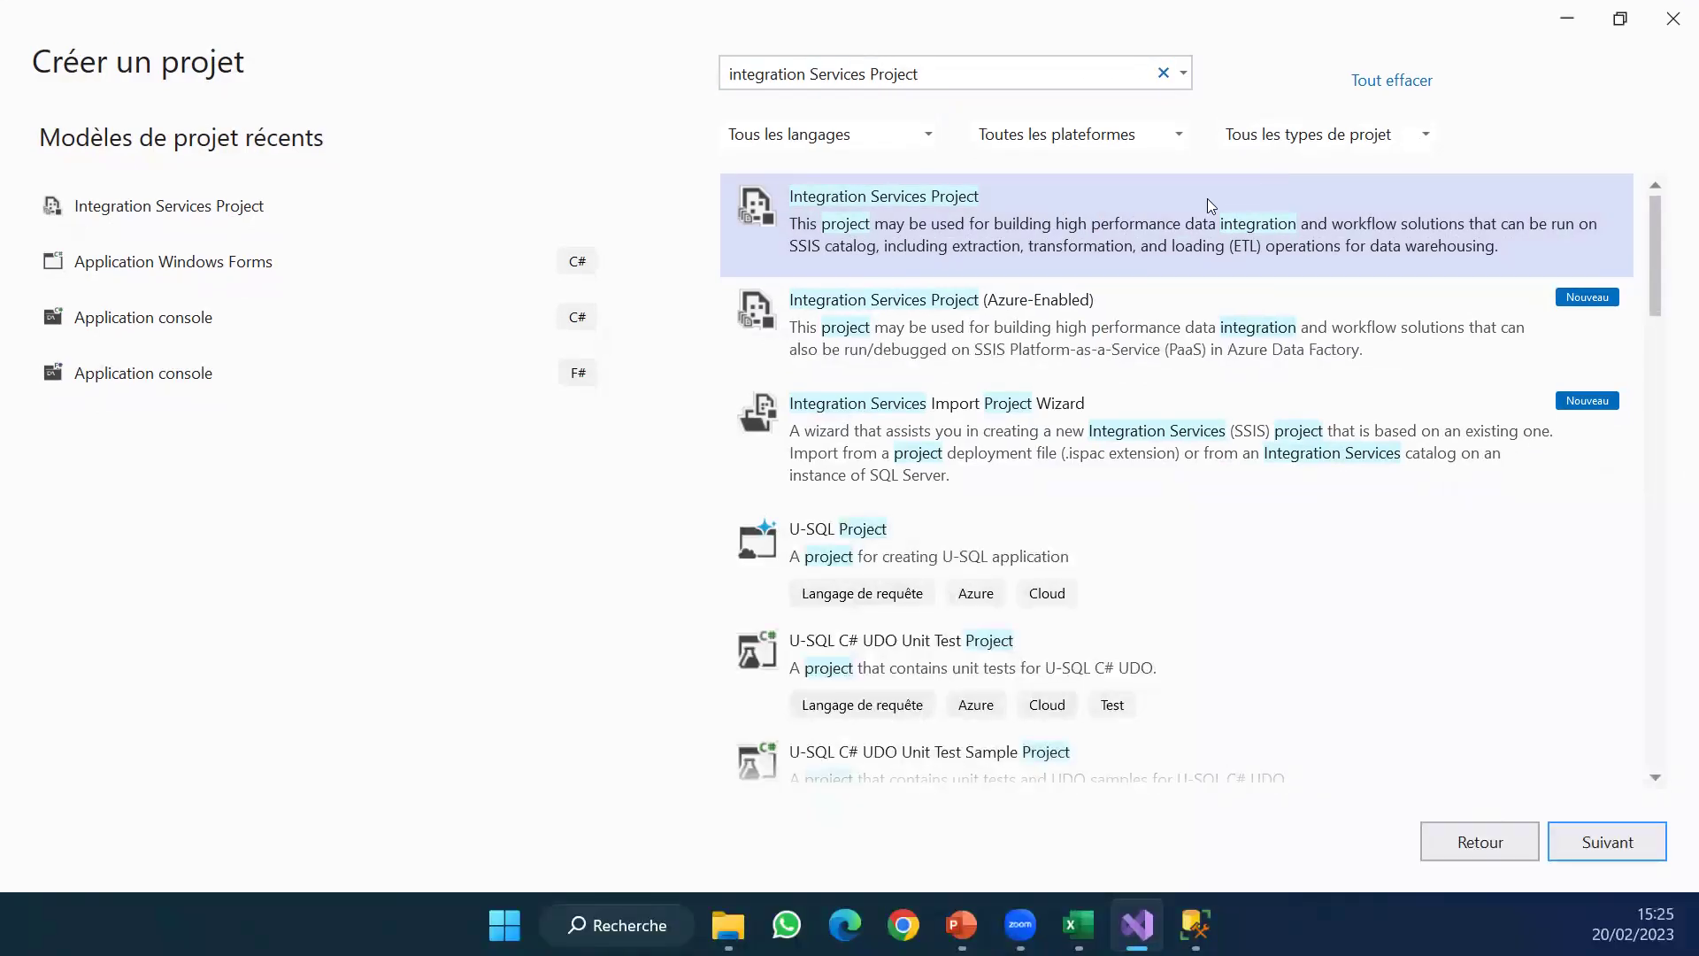
pyautogui.click(1612, 844)
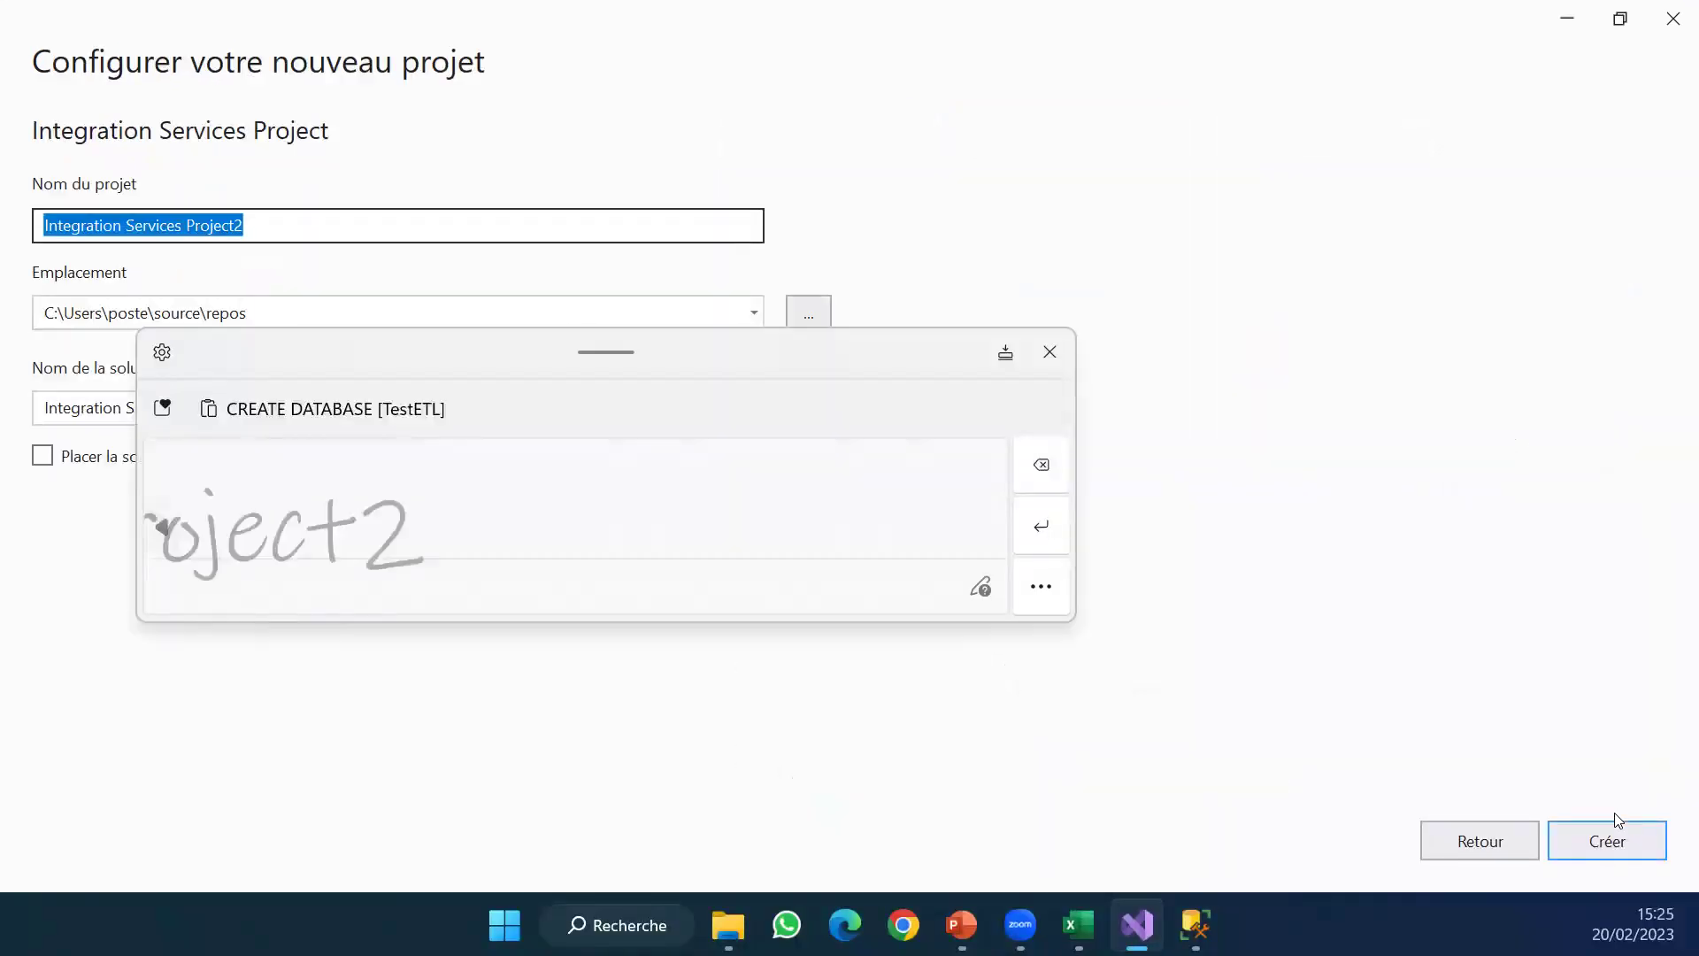
# Name the project and its solution ssis1 and create it in the default repos folder.
pyautogui.click(1049, 348)
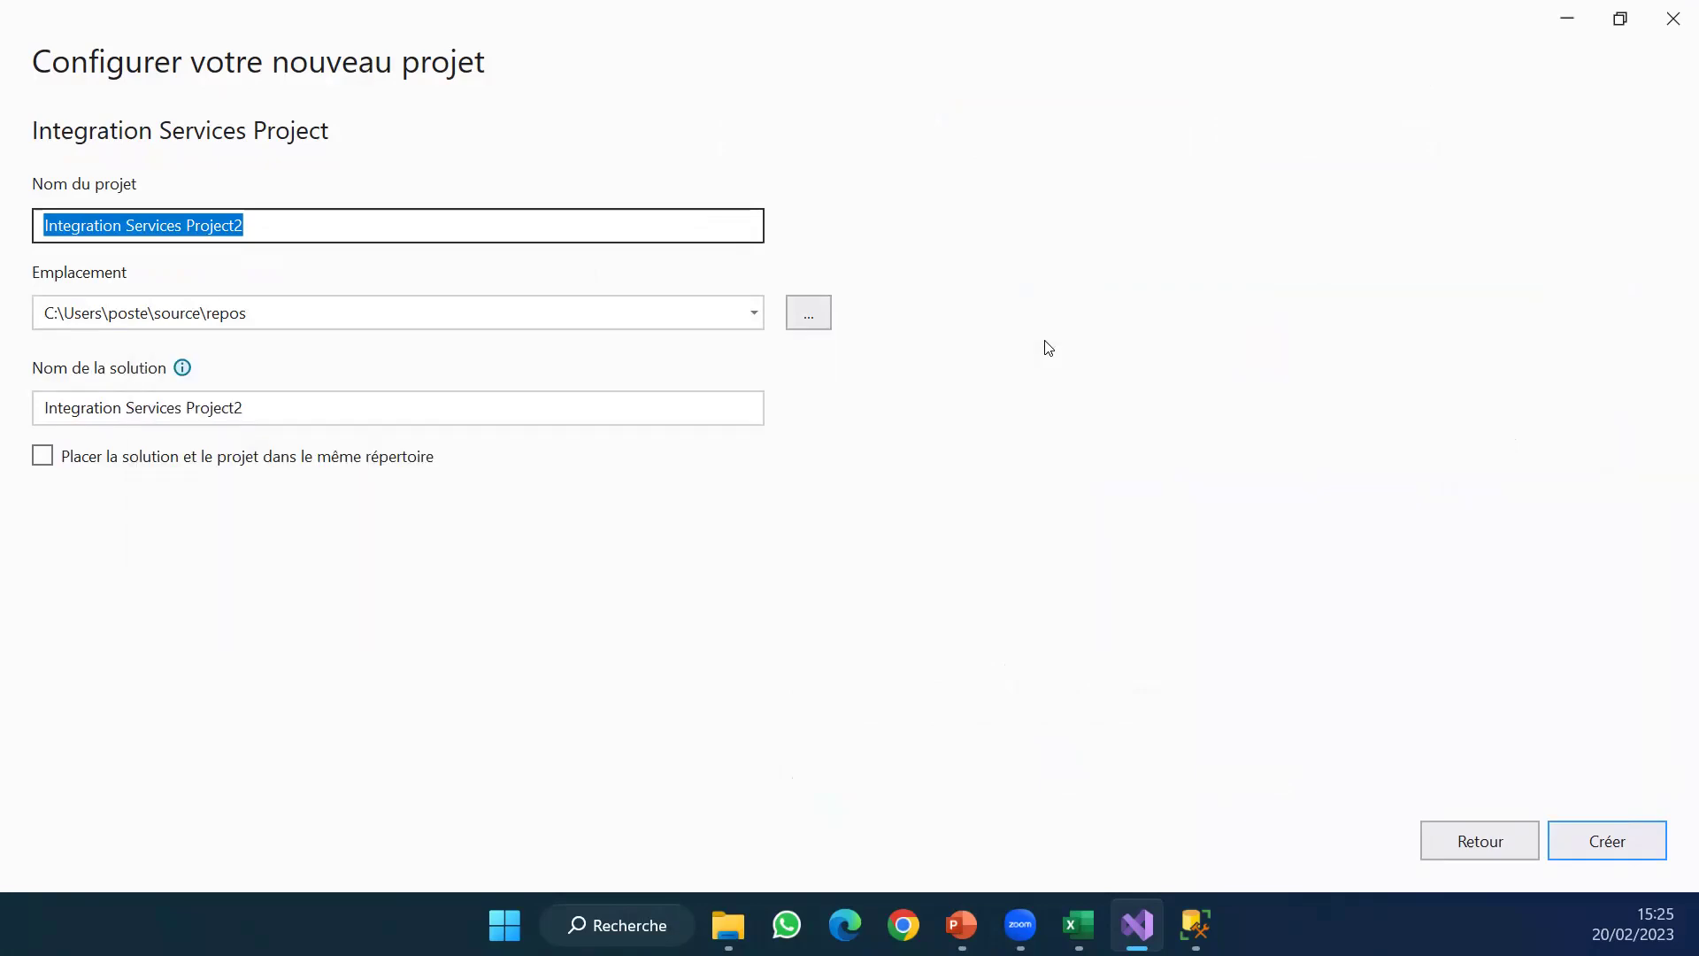
pyautogui.click(481, 221)
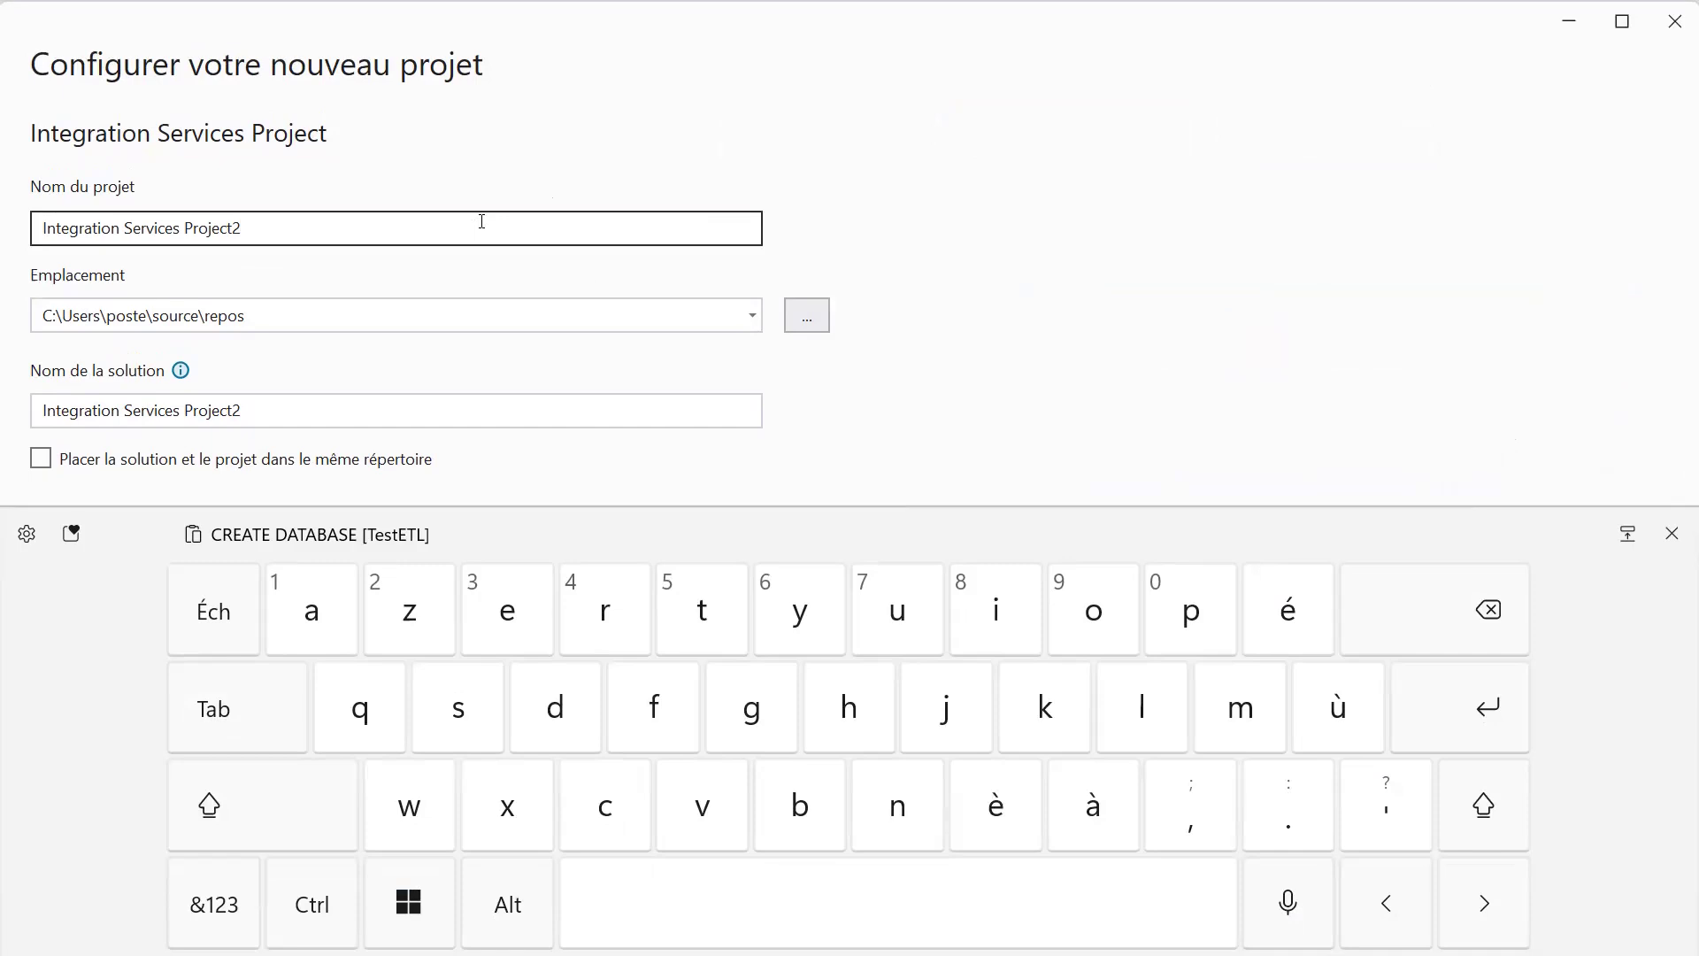
pyautogui.press('BackSpace')
pyautogui.press('BackSpace')
pyautogui.press('BackSpace')
pyautogui.press('BackSpace')
pyautogui.press('BackSpace')
pyautogui.press('BackSpace')
pyautogui.press('BackSpace')
pyautogui.press('BackSpace')
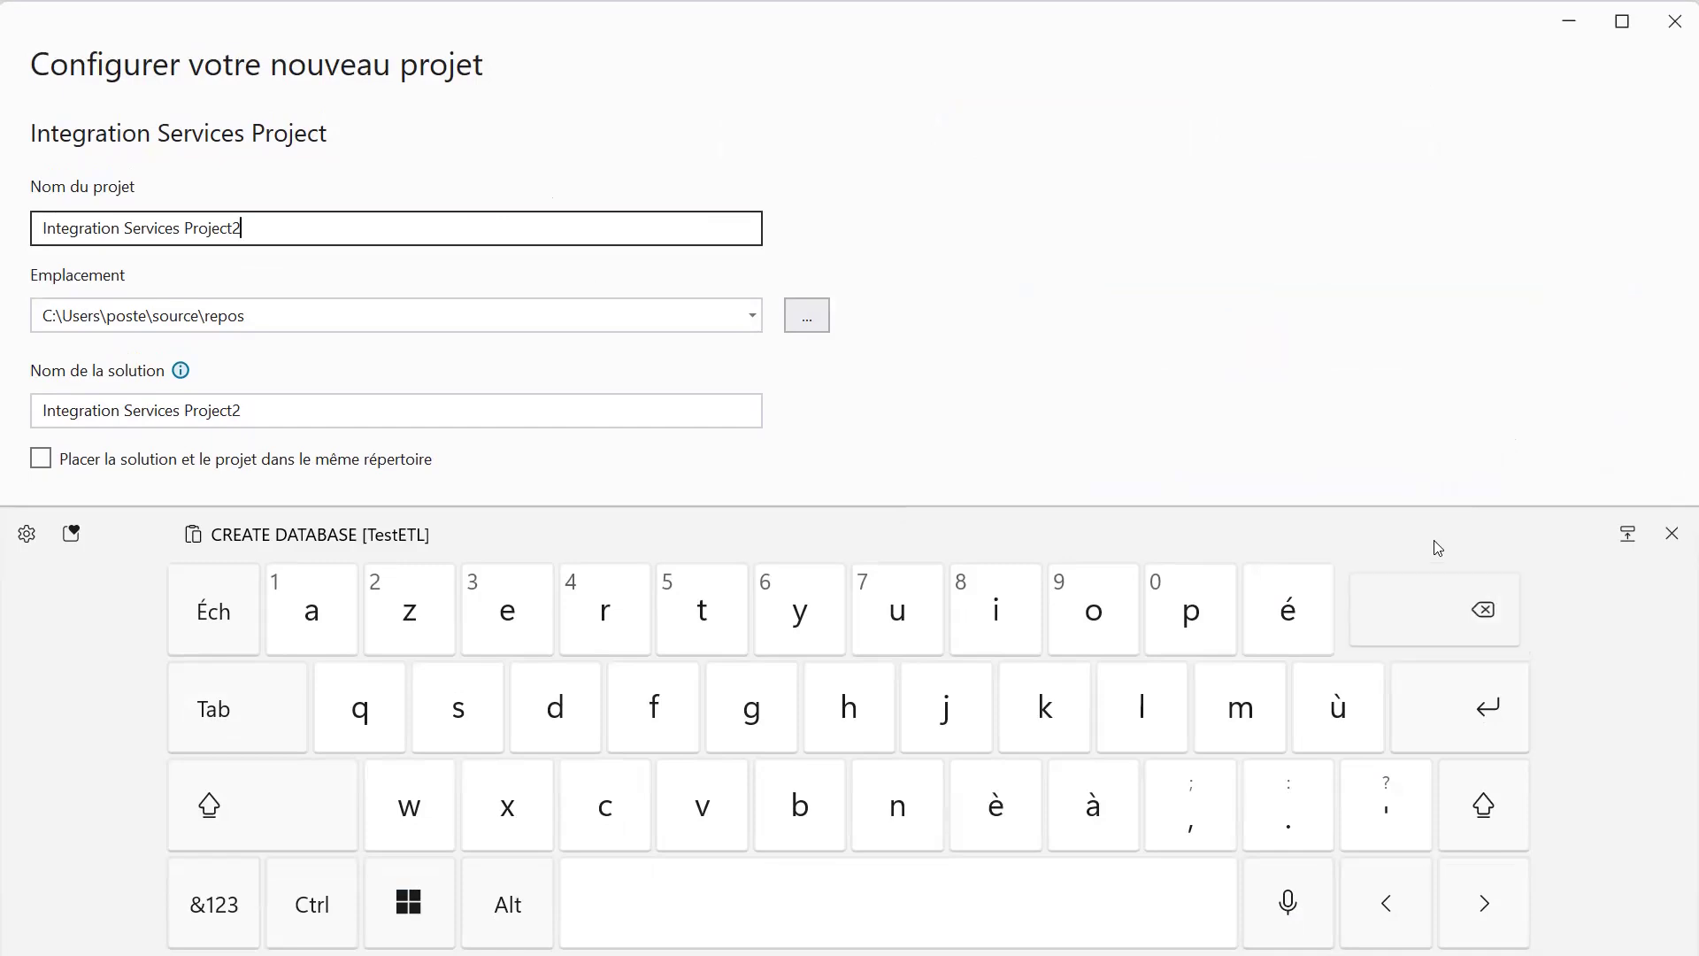
pyautogui.press('BackSpace')
pyautogui.press('BackSpace')
pyautogui.press('BackSpace')
pyautogui.press('BackSpace')
pyautogui.press('BackSpace')
pyautogui.press('BackSpace')
pyautogui.press('BackSpace')
pyautogui.press('BackSpace')
pyautogui.press('BackSpace')
pyautogui.press('BackSpace')
pyautogui.press('BackSpace')
pyautogui.press('BackSpace')
pyautogui.press('BackSpace')
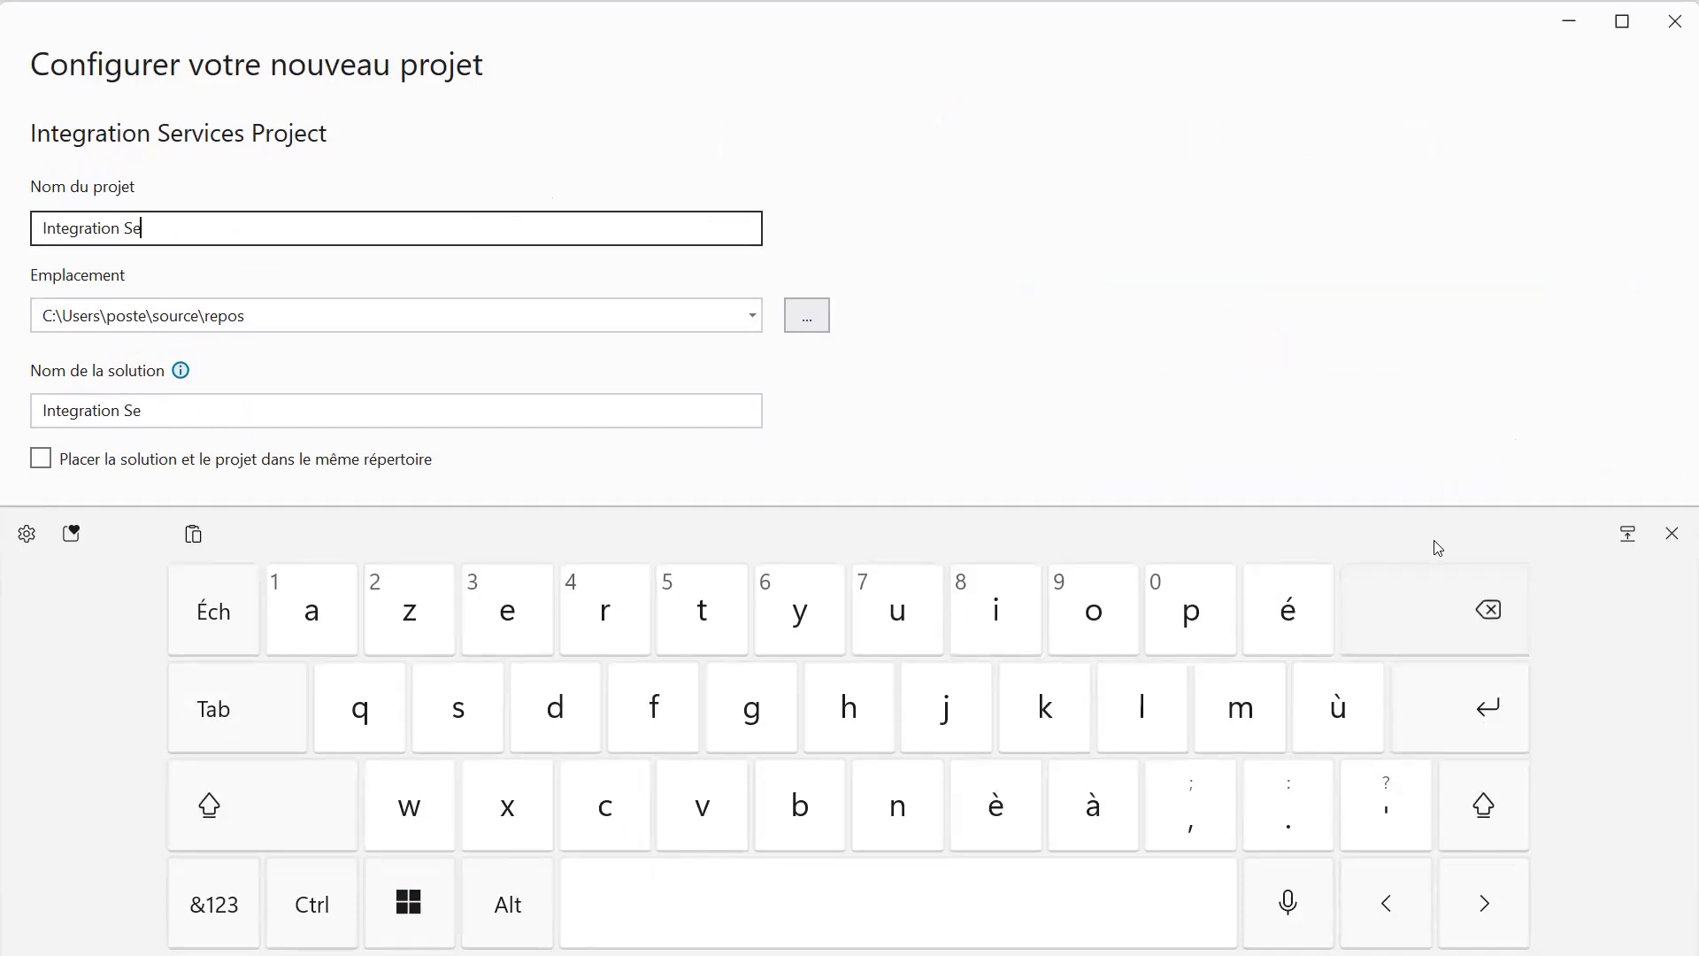
pyautogui.press('BackSpace')
pyautogui.press('BackSpace')
pyautogui.press('BackSpace')
pyautogui.press('BackSpace')
pyautogui.press('BackSpace')
pyautogui.press('BackSpace')
pyautogui.press('BackSpace')
pyautogui.press('BackSpace')
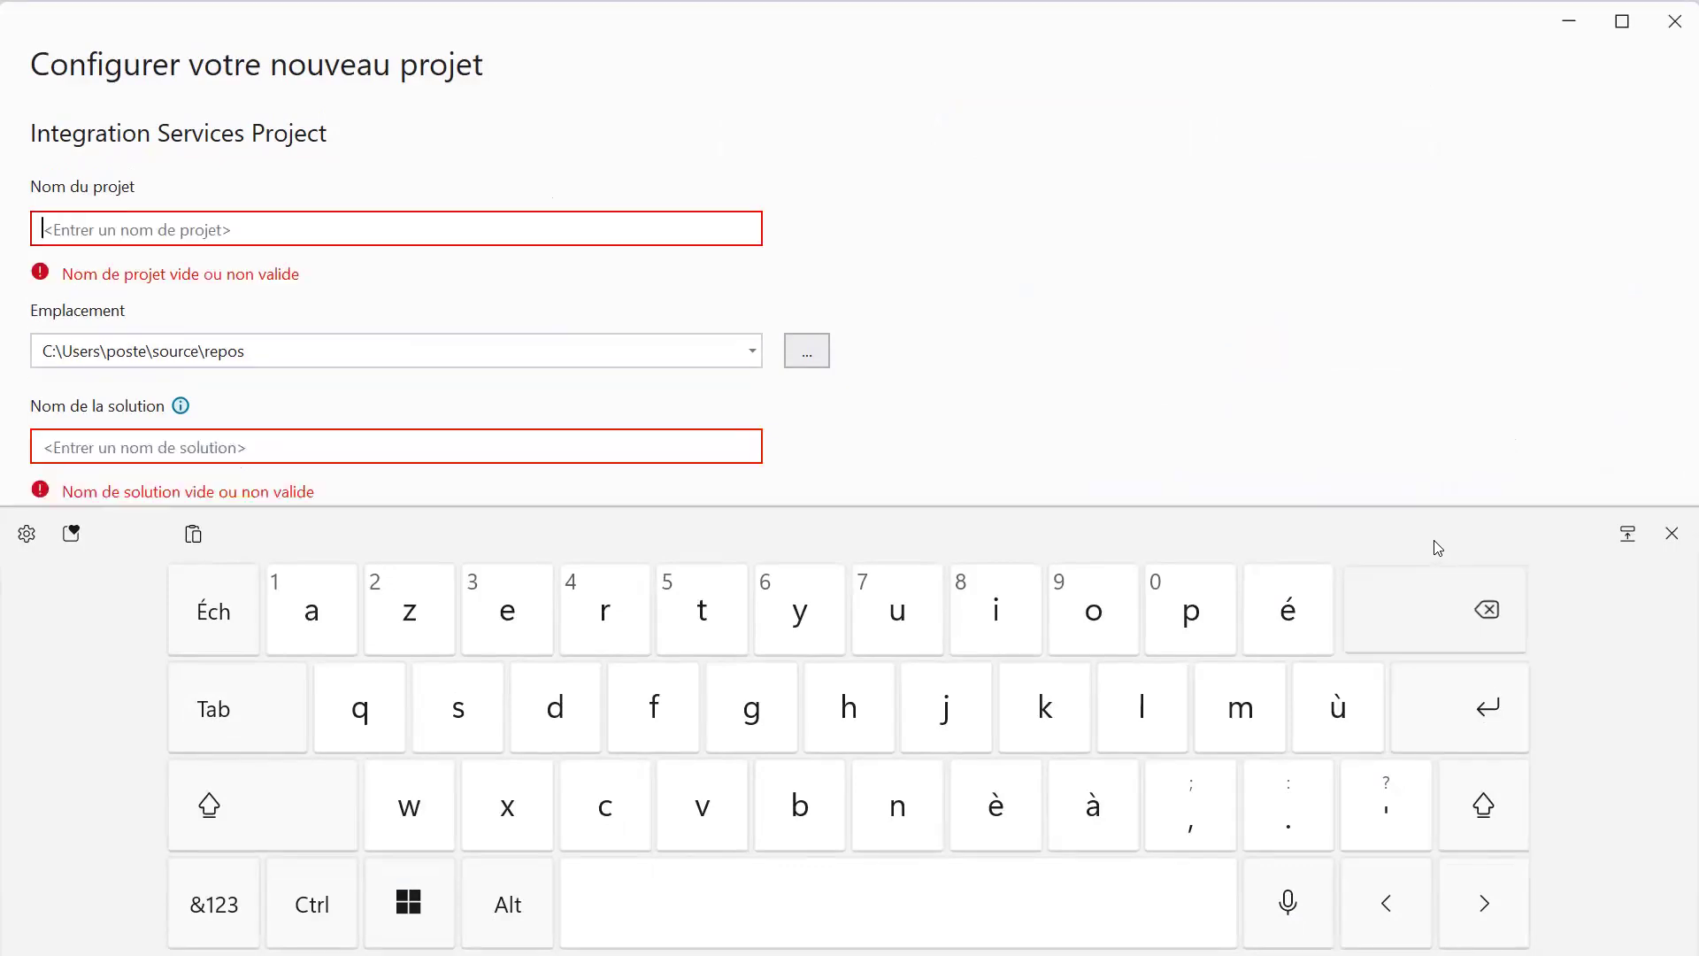
pyautogui.write('ssis')
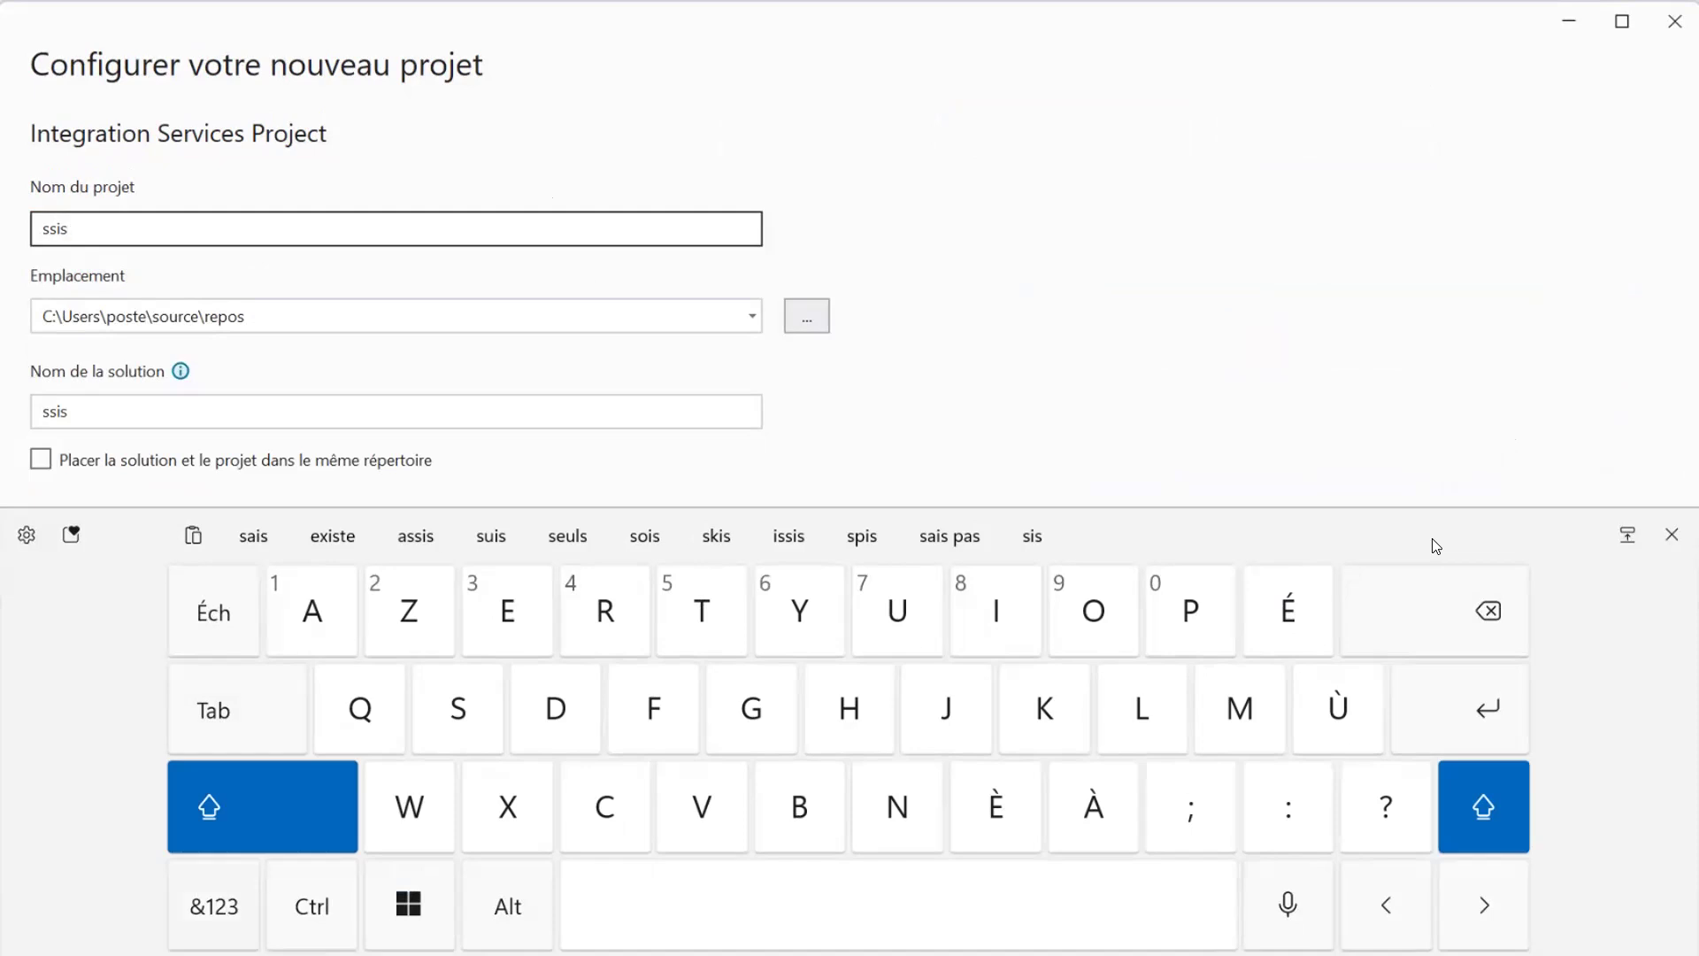
pyautogui.write('1')
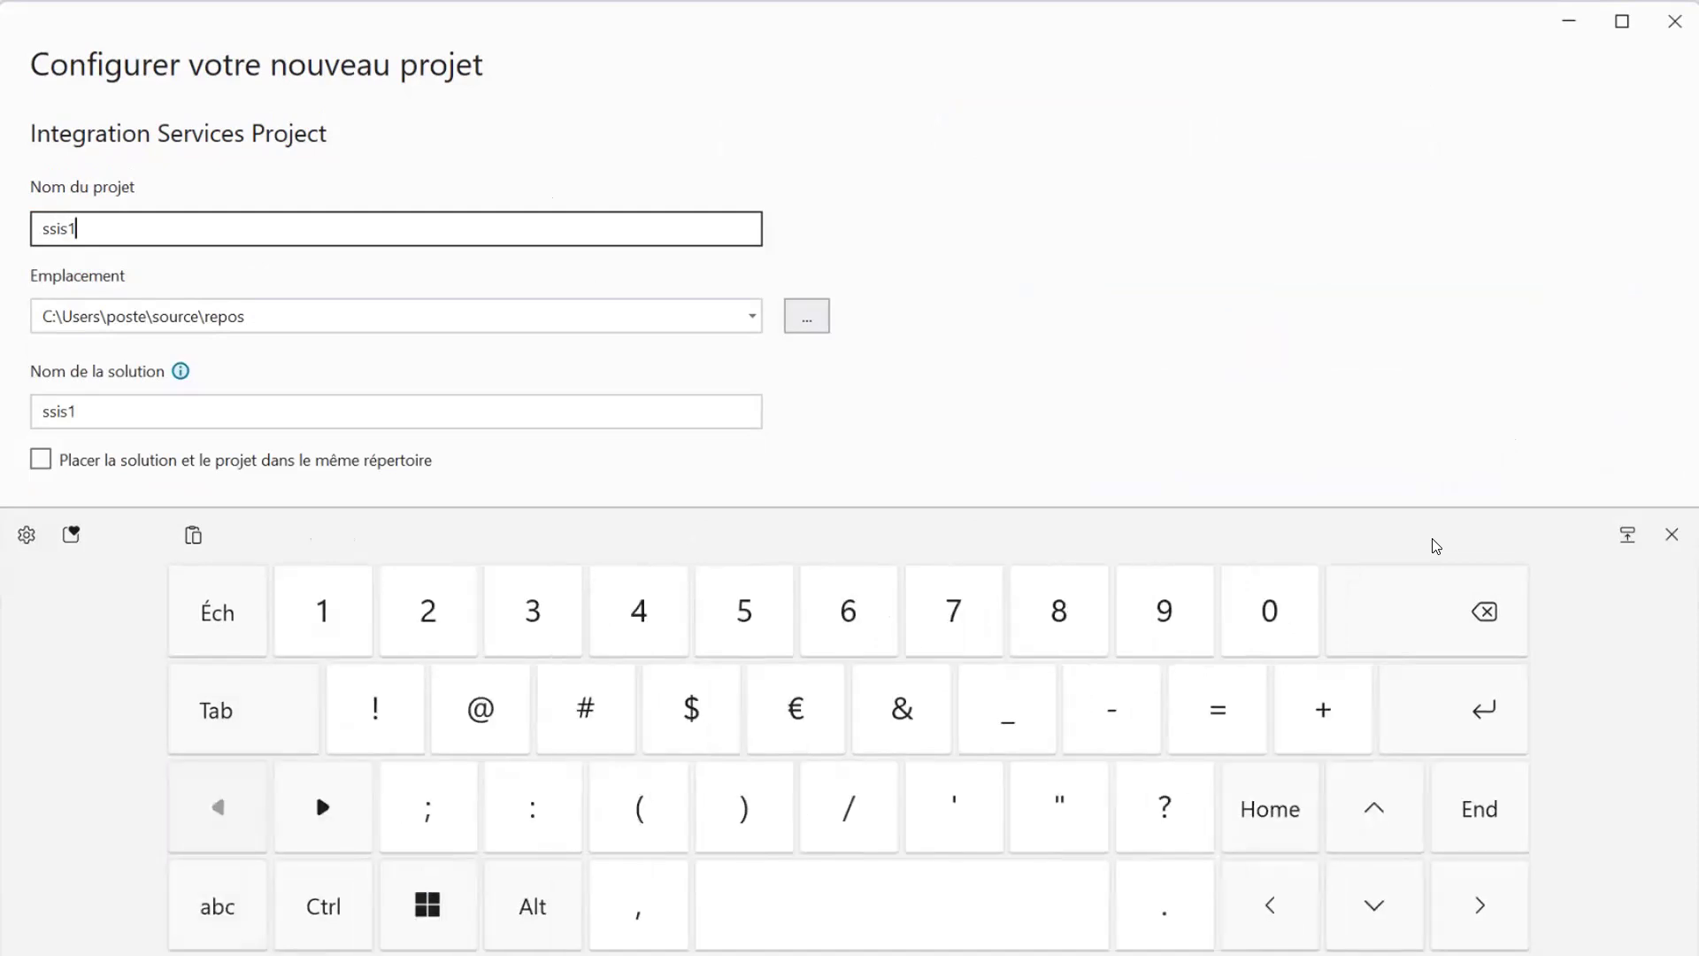
pyautogui.click(1671, 534)
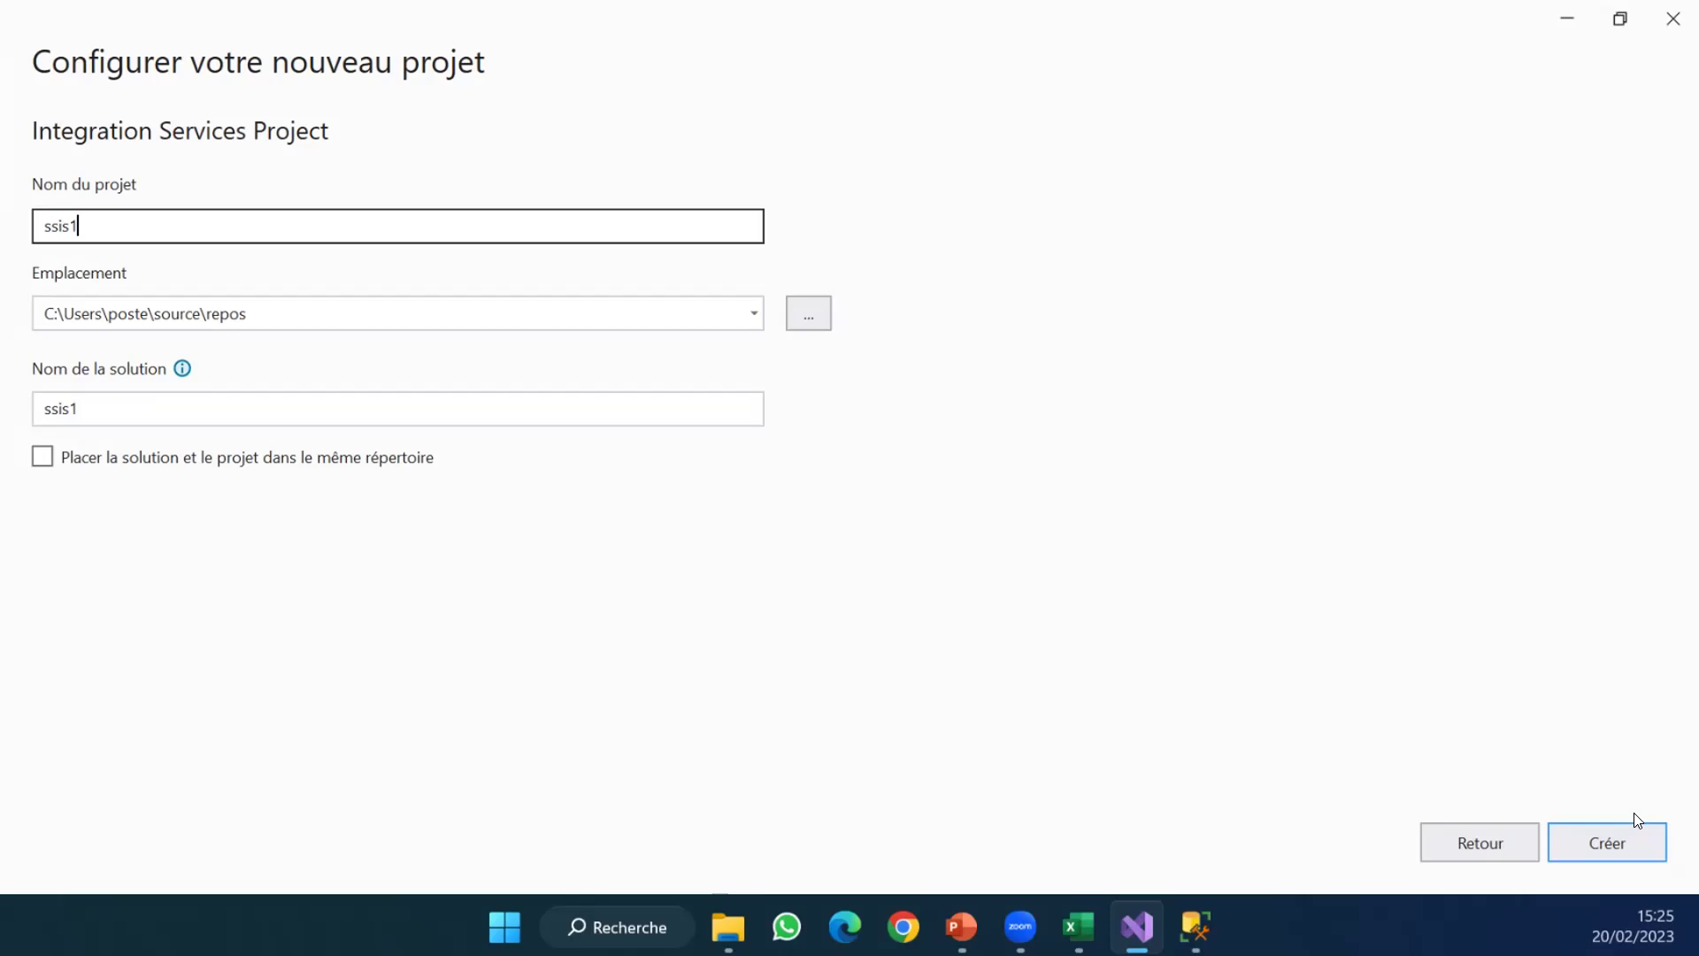
pyautogui.click(1626, 837)
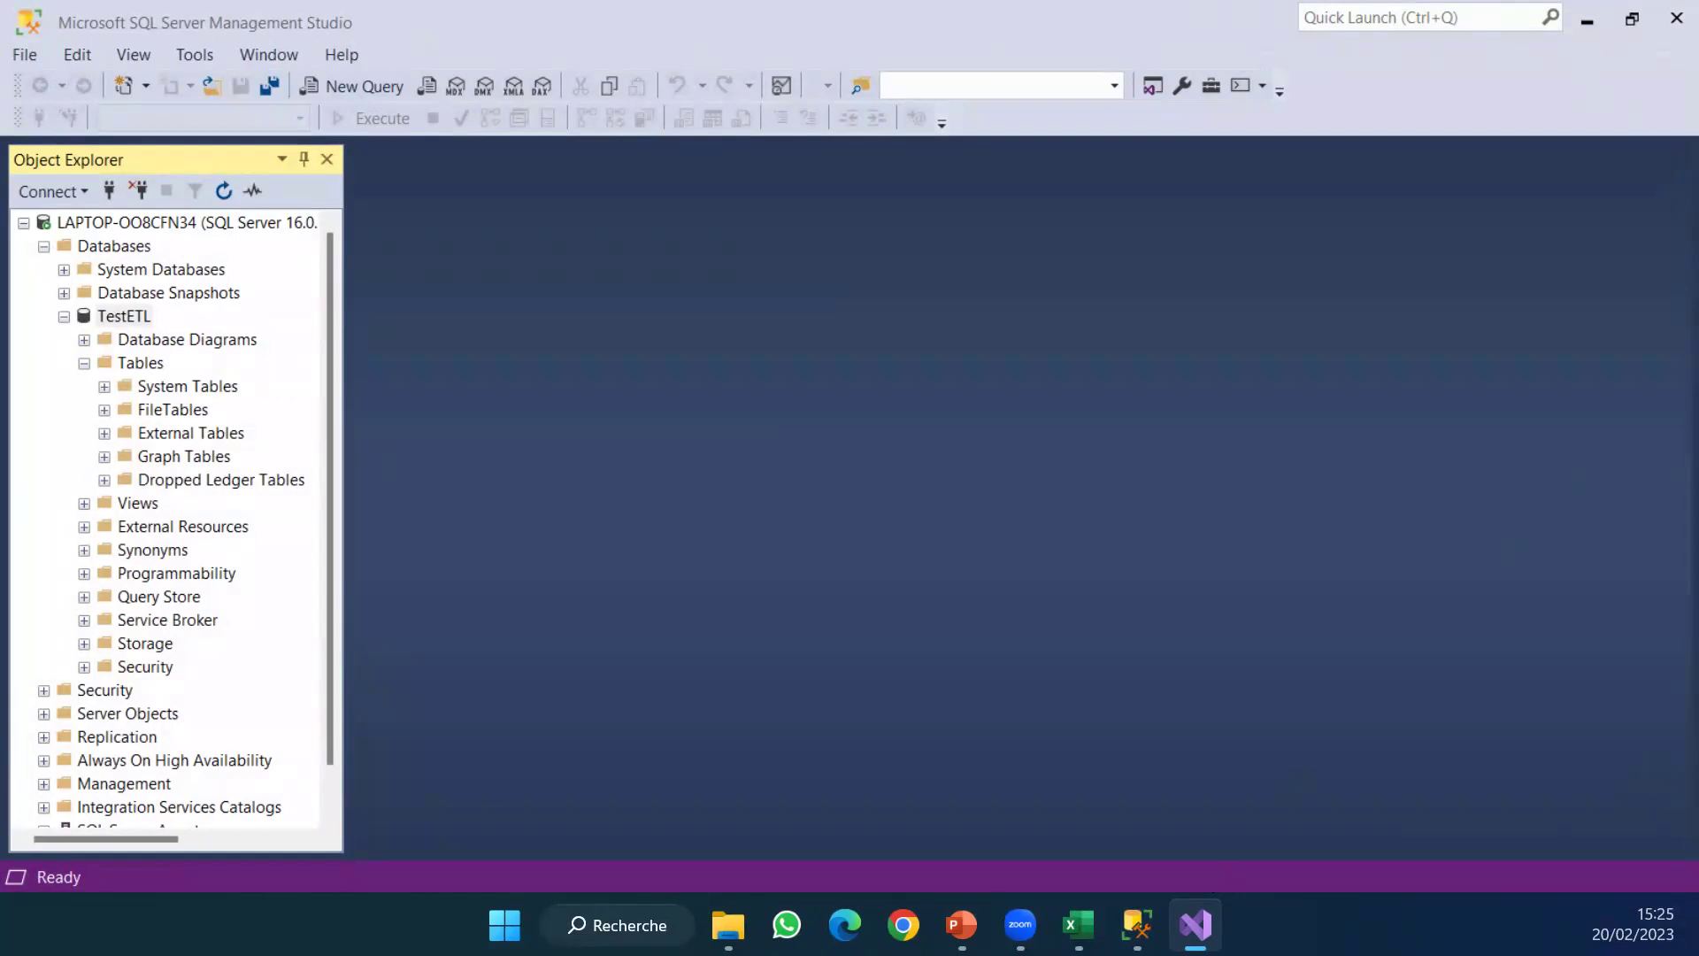
# Maximize the ssis1 project window and look through the package's Data Flow, Event Handlers and Package Explorer views, returning to Control Flow.
pyautogui.moveTo(0, 160); pyautogui.dragTo(1103, 49)
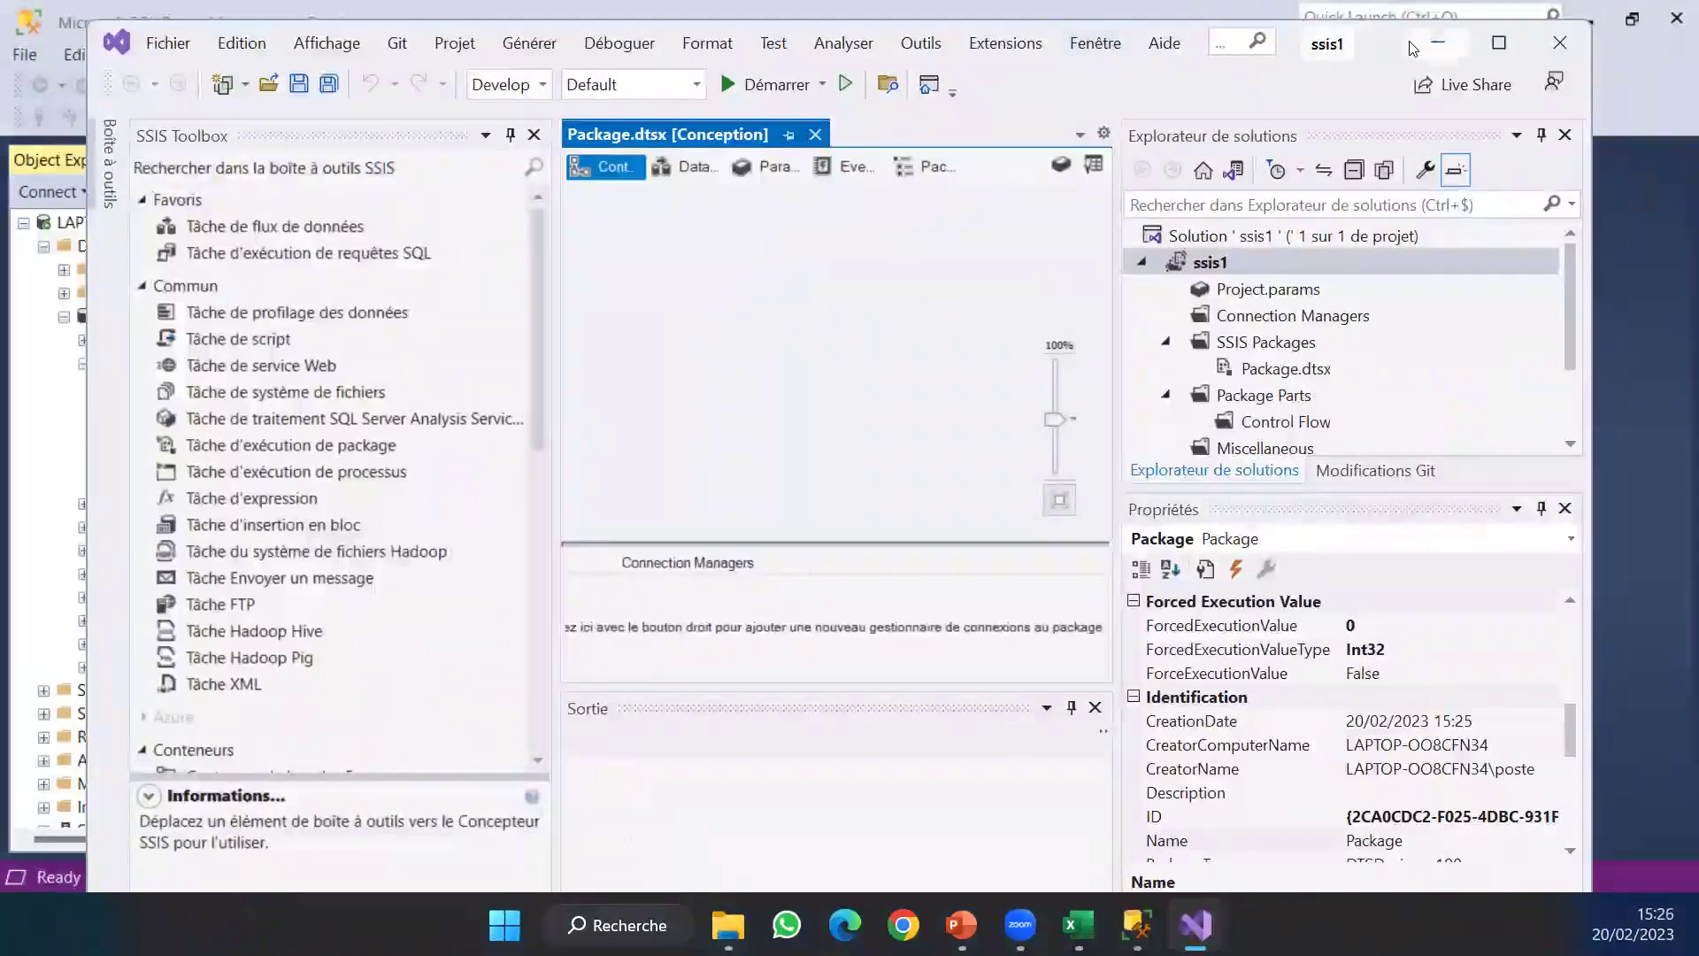
pyautogui.doubleClick(1373, 44)
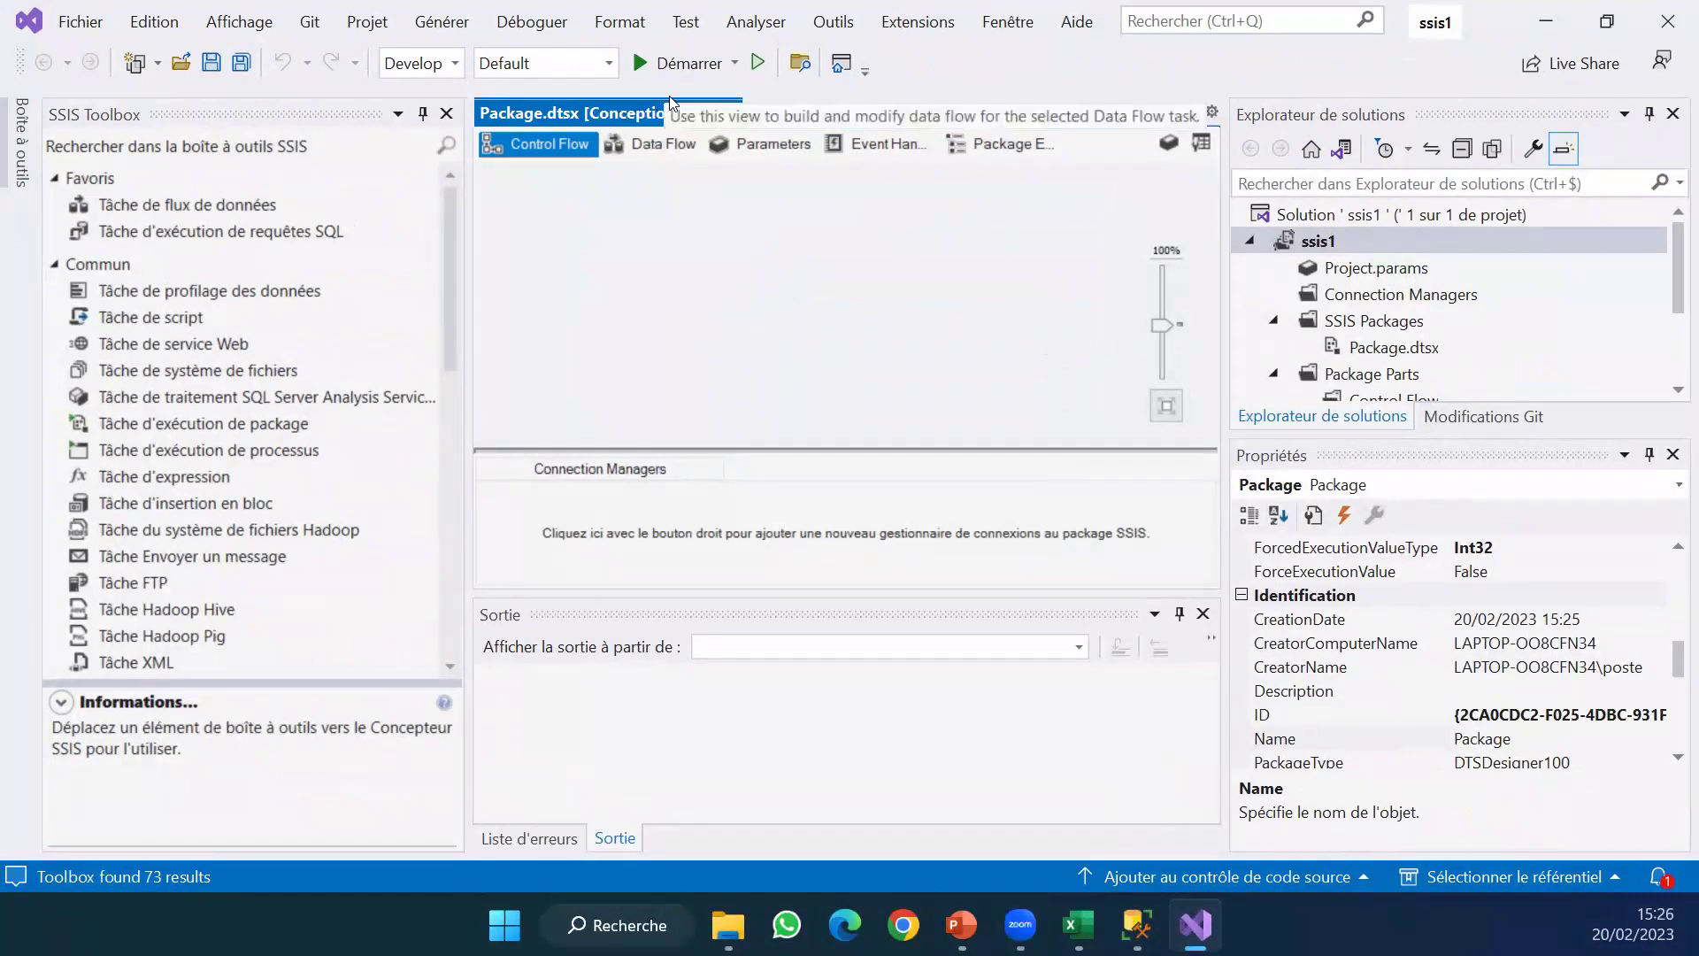
pyautogui.click(655, 142)
pyautogui.click(883, 145)
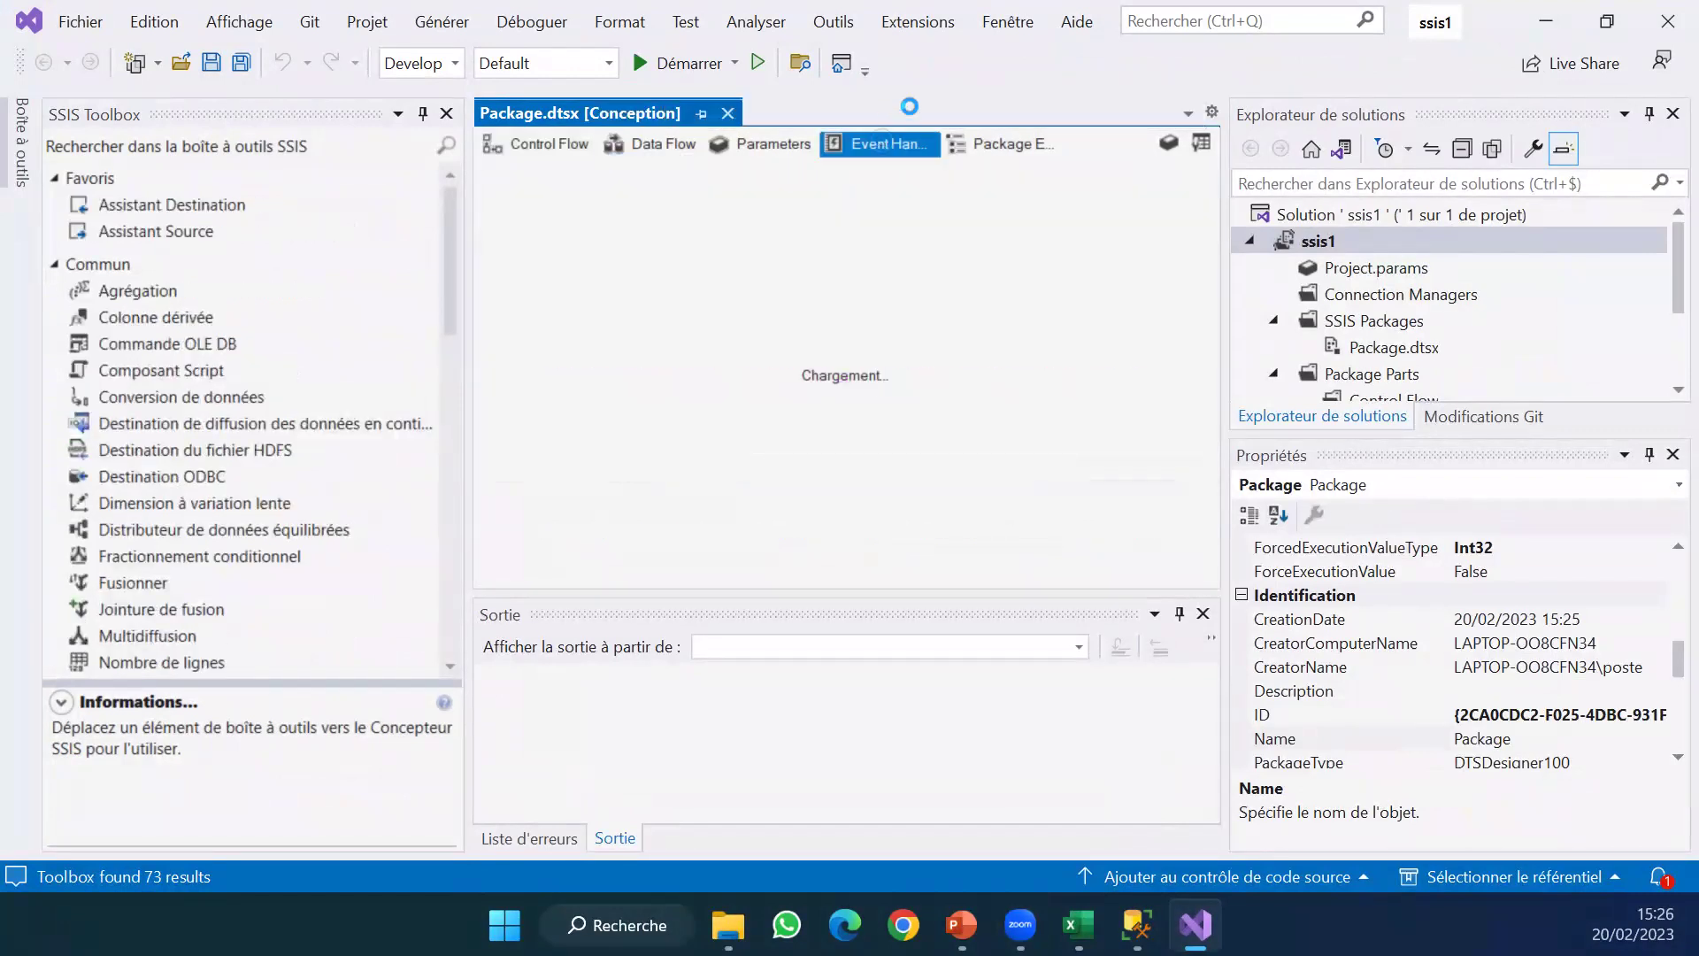
pyautogui.click(1004, 146)
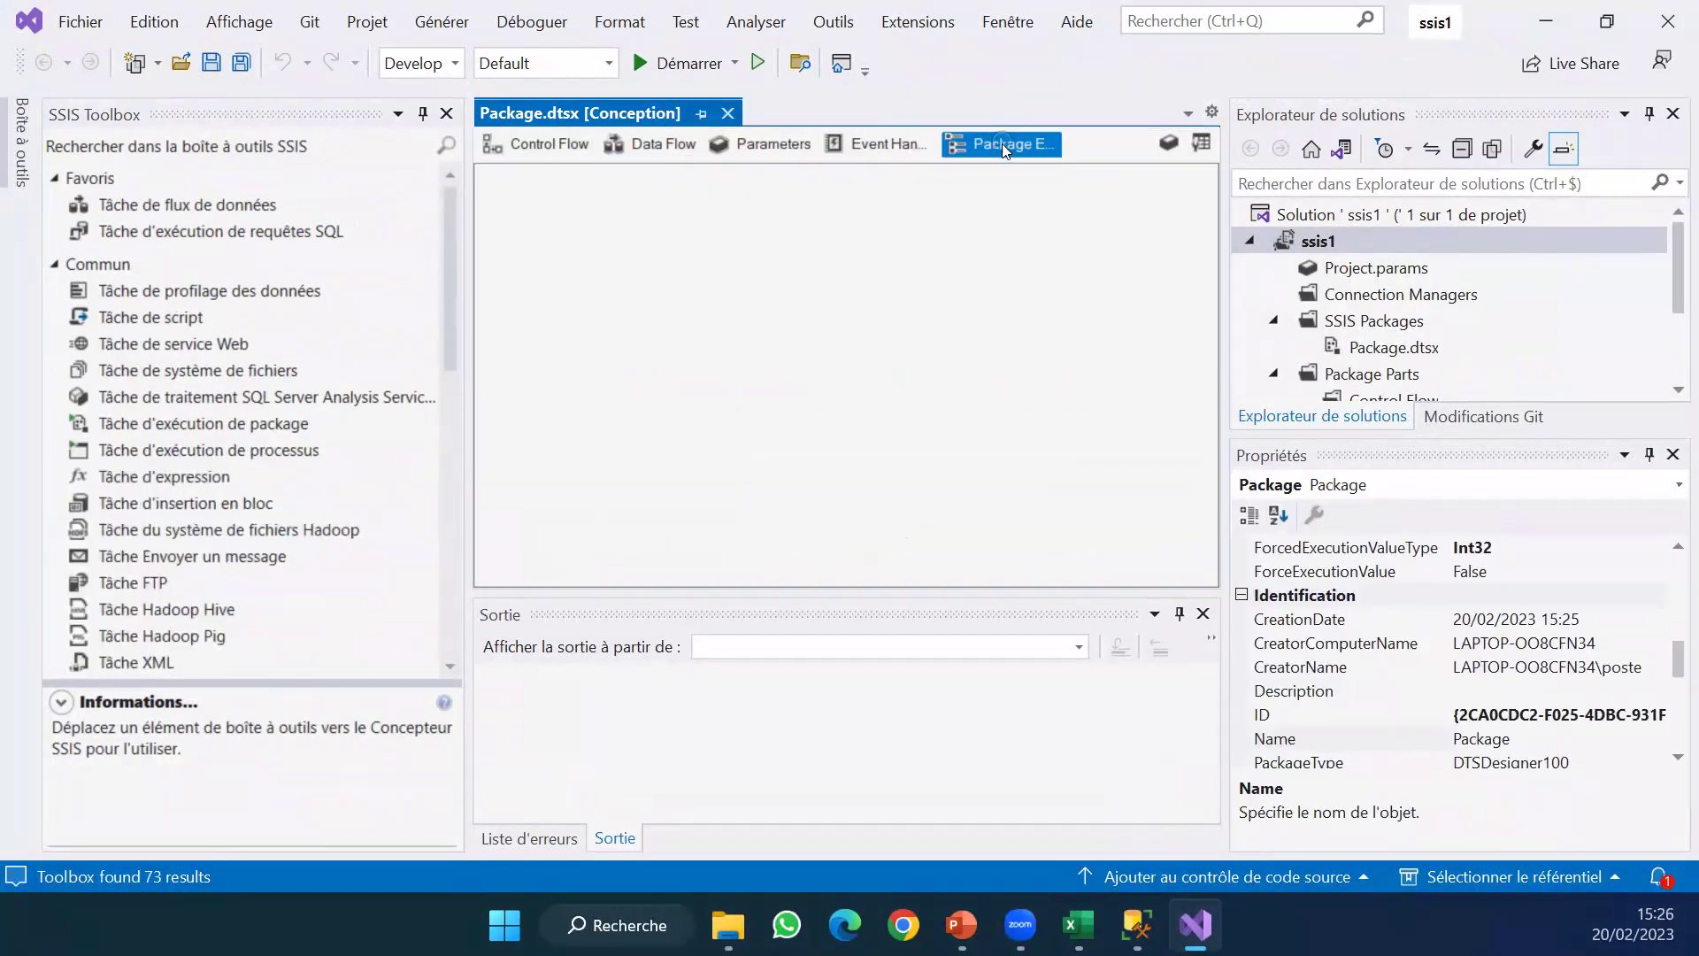
pyautogui.click(556, 143)
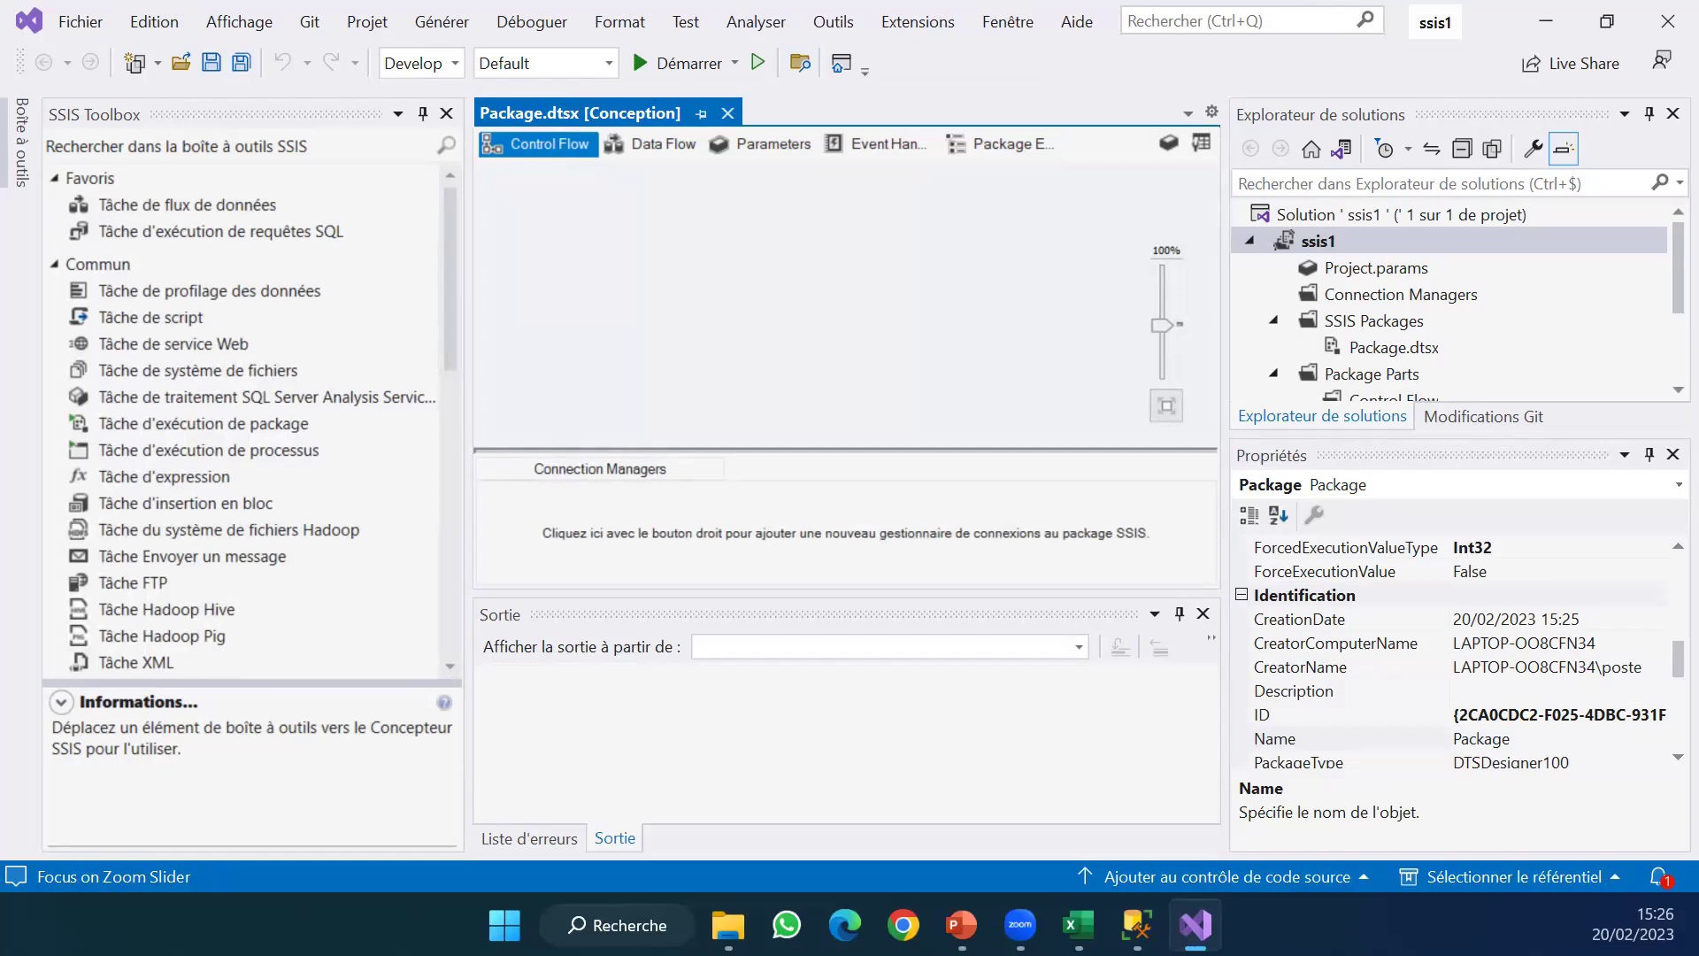
# Add a new flat file connection to the package's connection managers.
pyautogui.hotkey('alt', 'Tab')
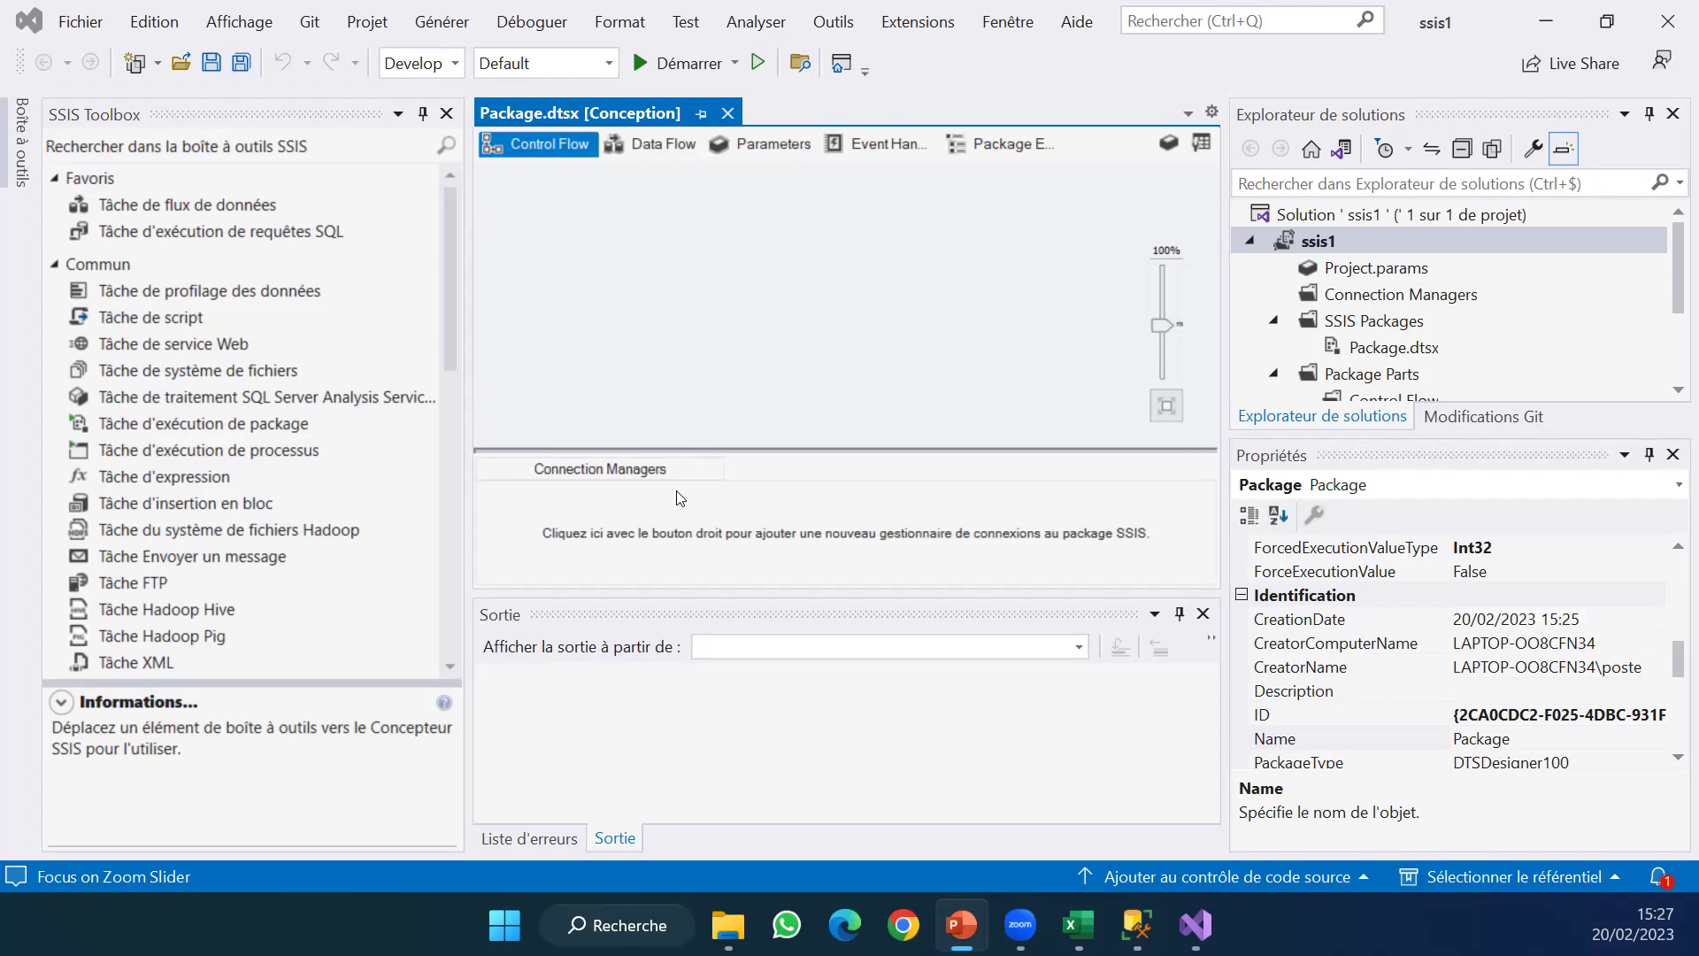
pyautogui.click(742, 521)
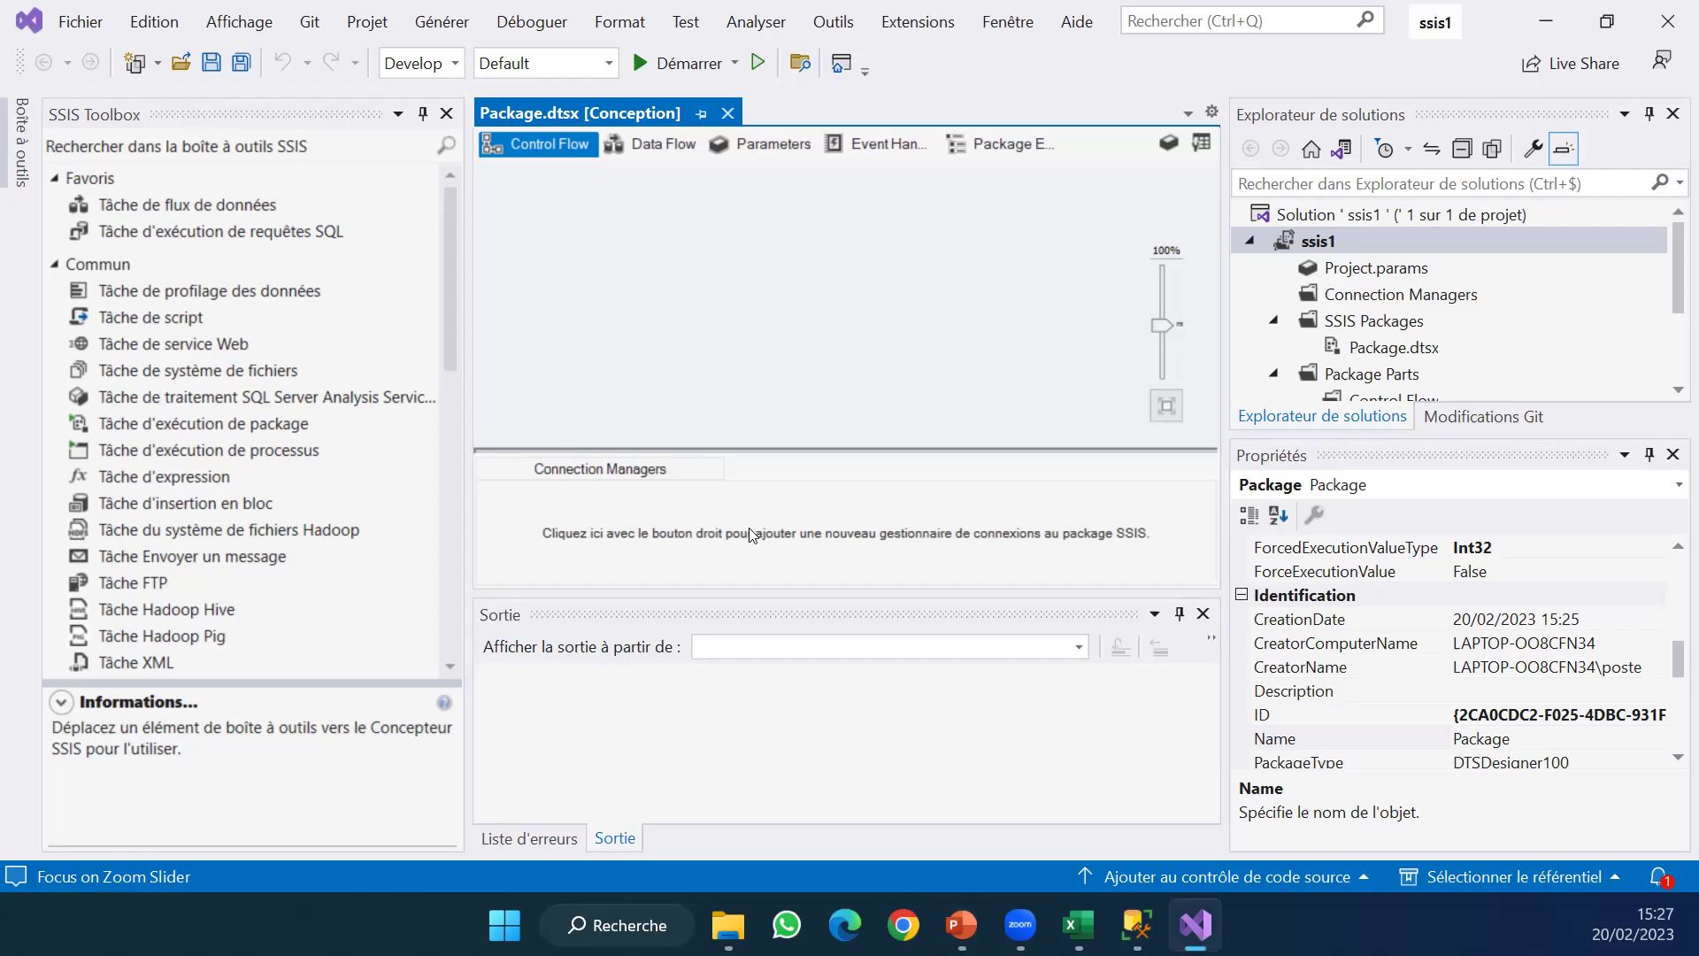
pyautogui.click(767, 520)
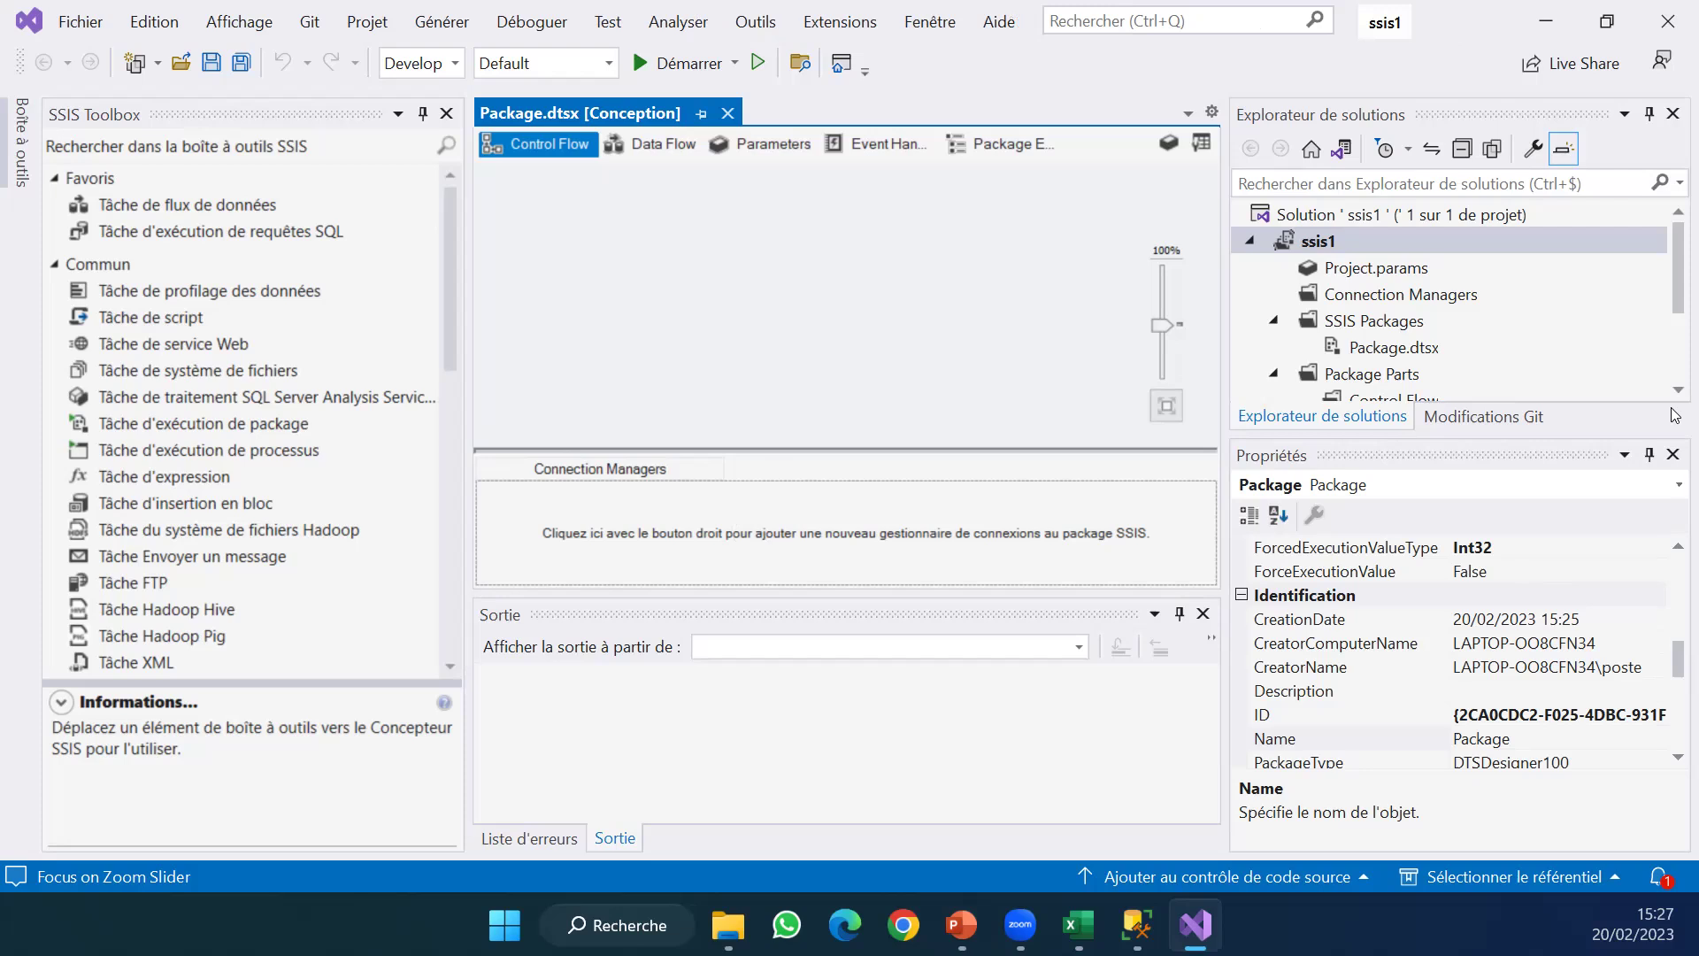
pyautogui.rightClick(850, 567)
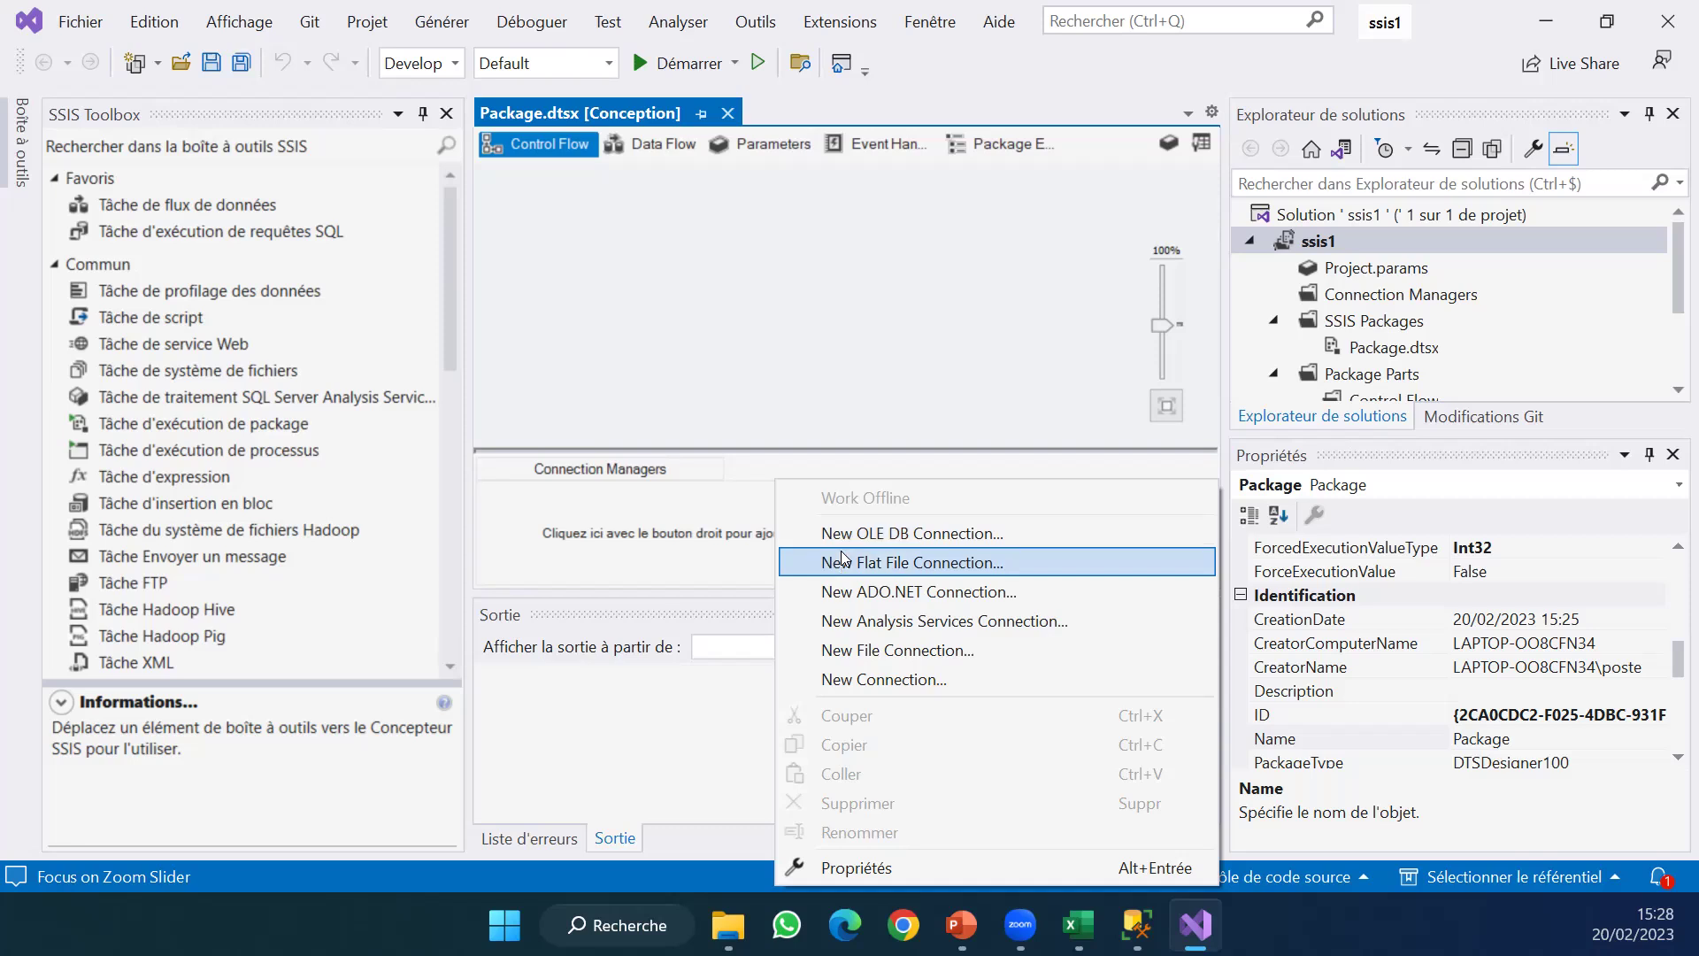
pyautogui.click(842, 561)
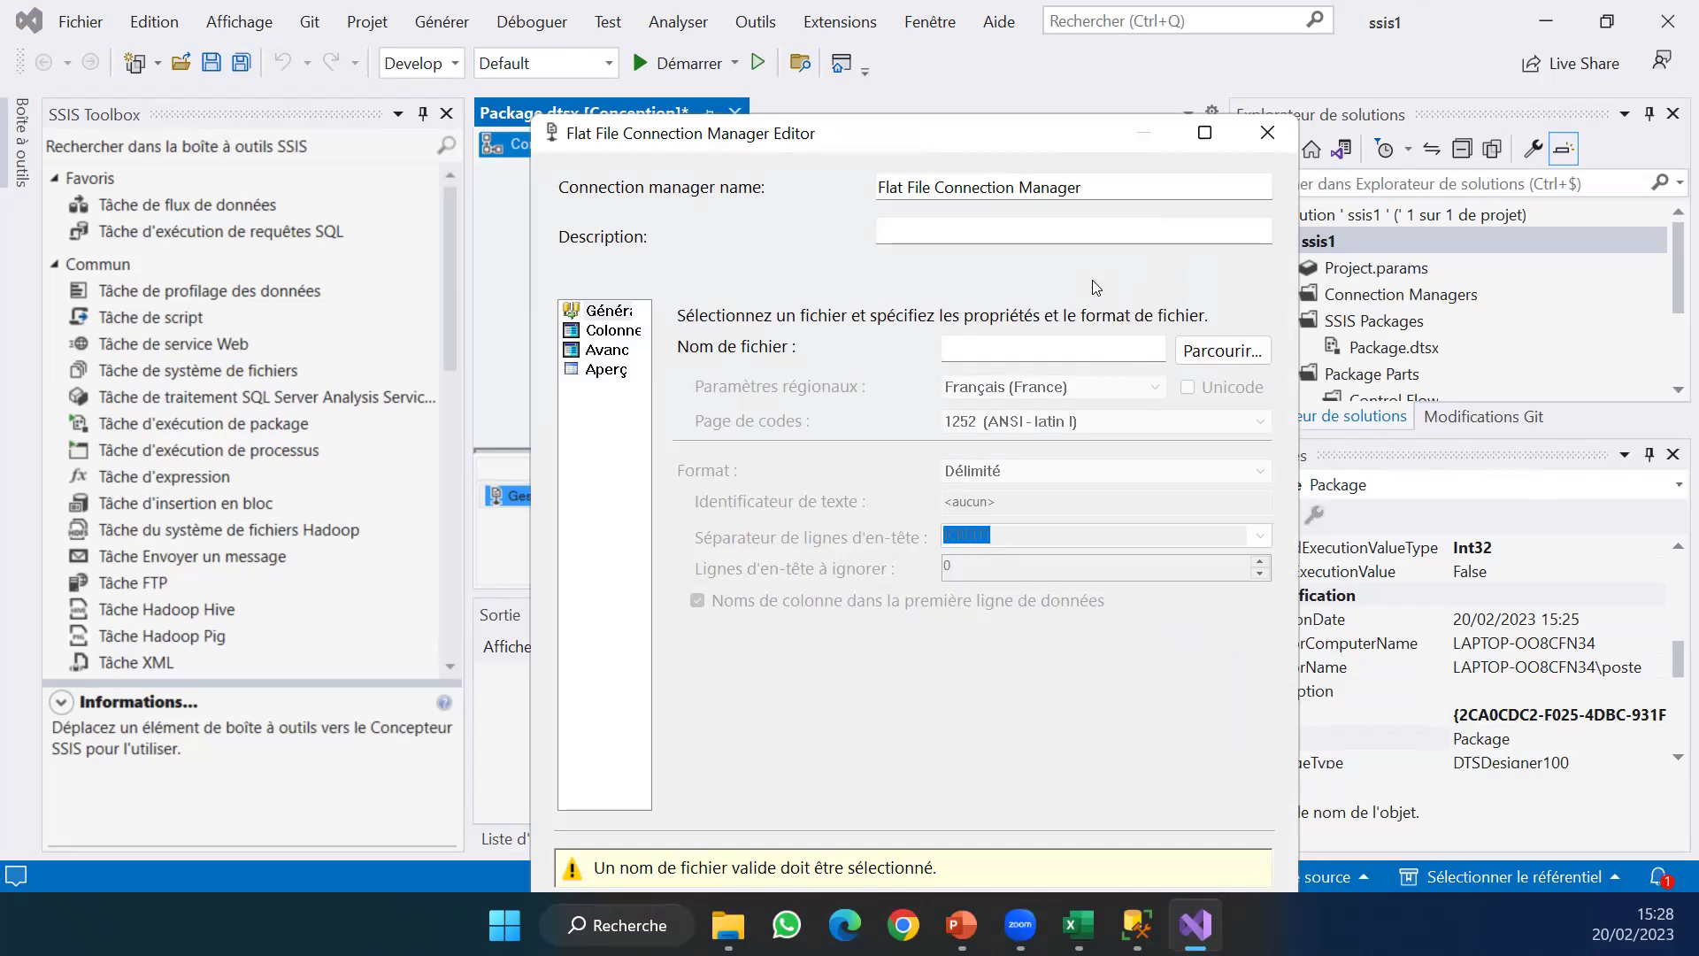
# Set the flat file connection's source to the GRH_Employe text file in the ETL folder.
pyautogui.click(1106, 347)
pyautogui.press('super+v')
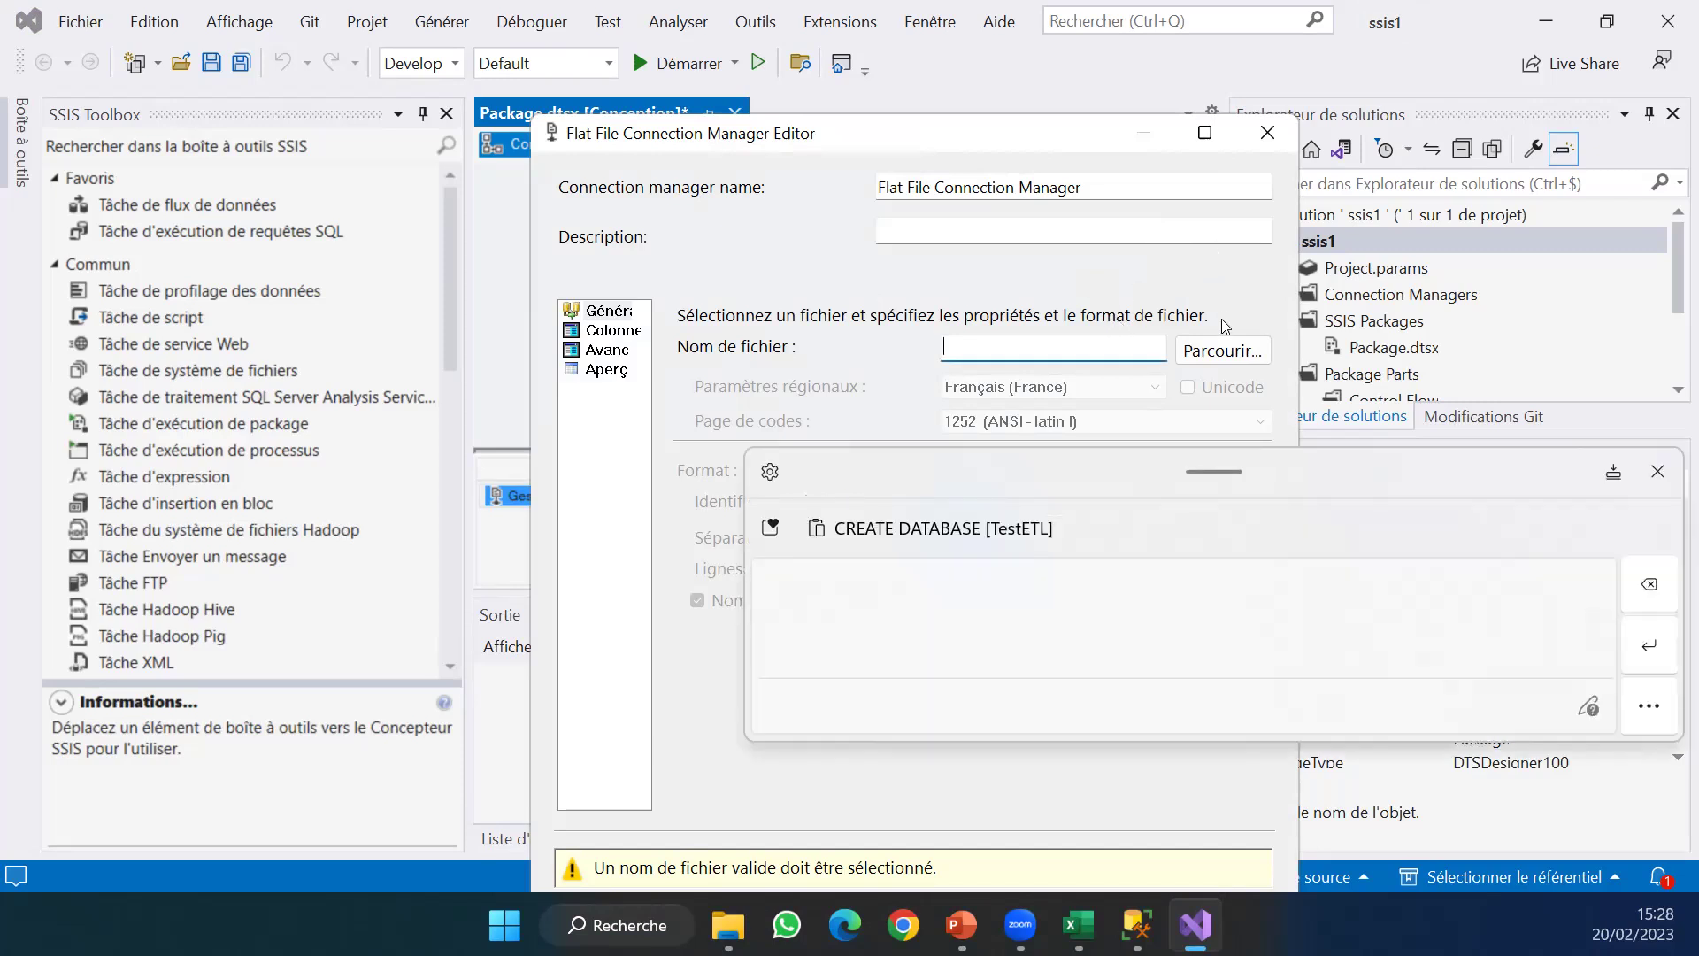
pyautogui.click(1657, 470)
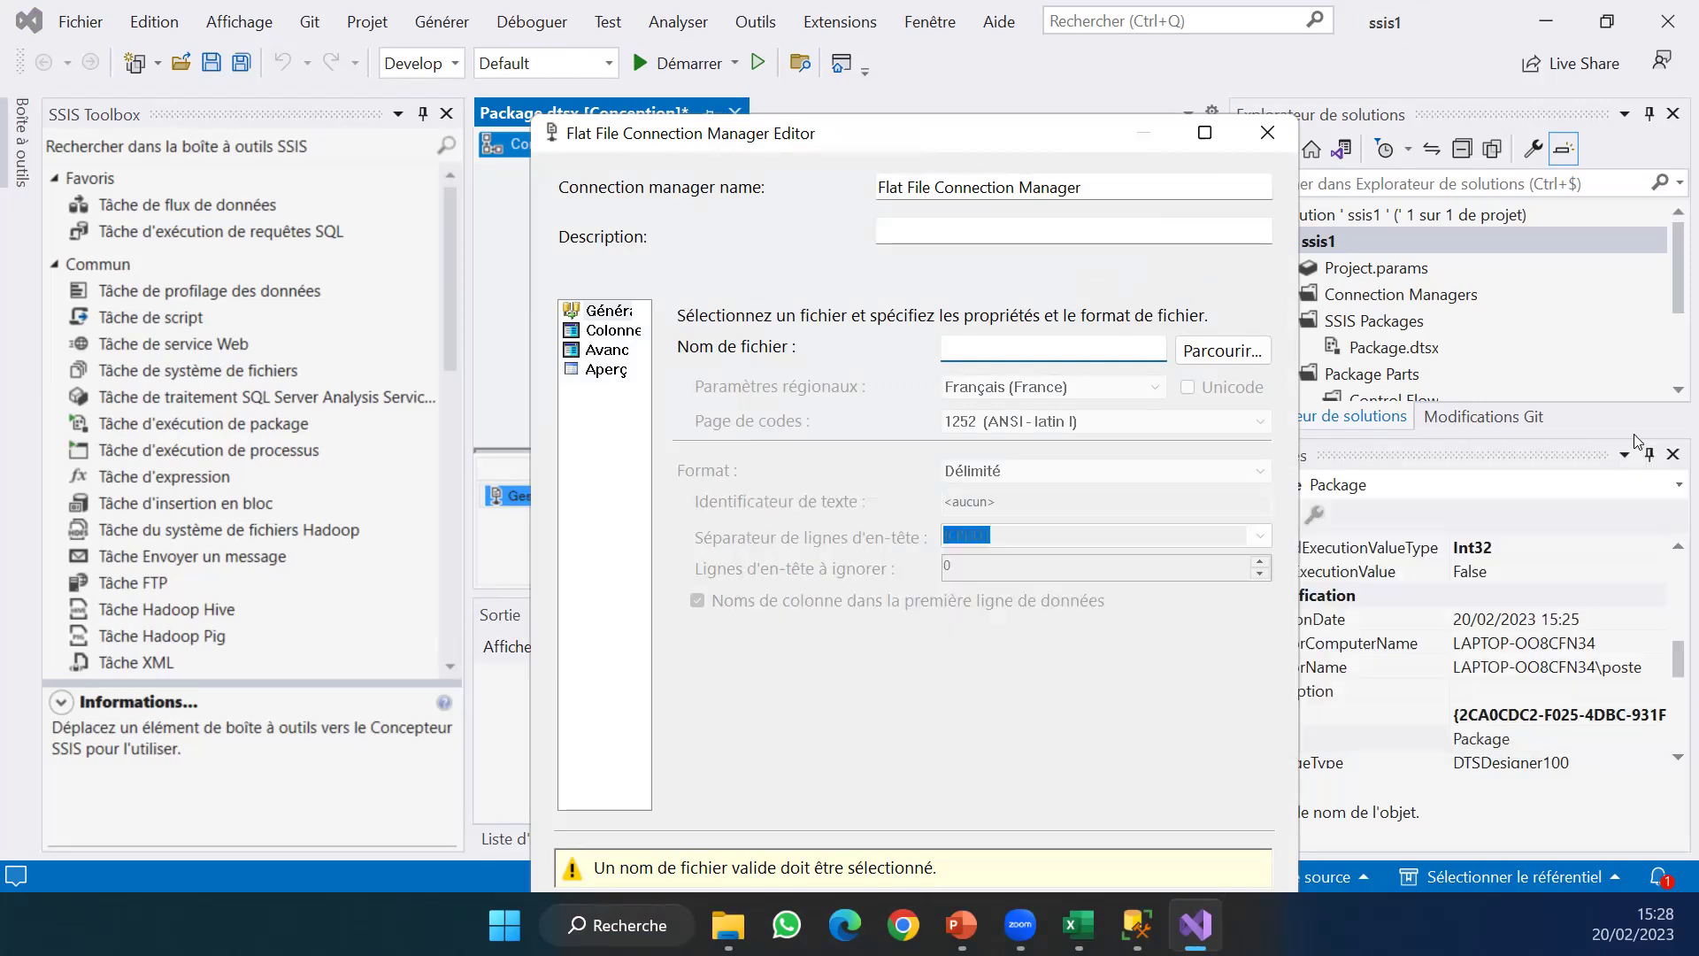
pyautogui.click(1226, 351)
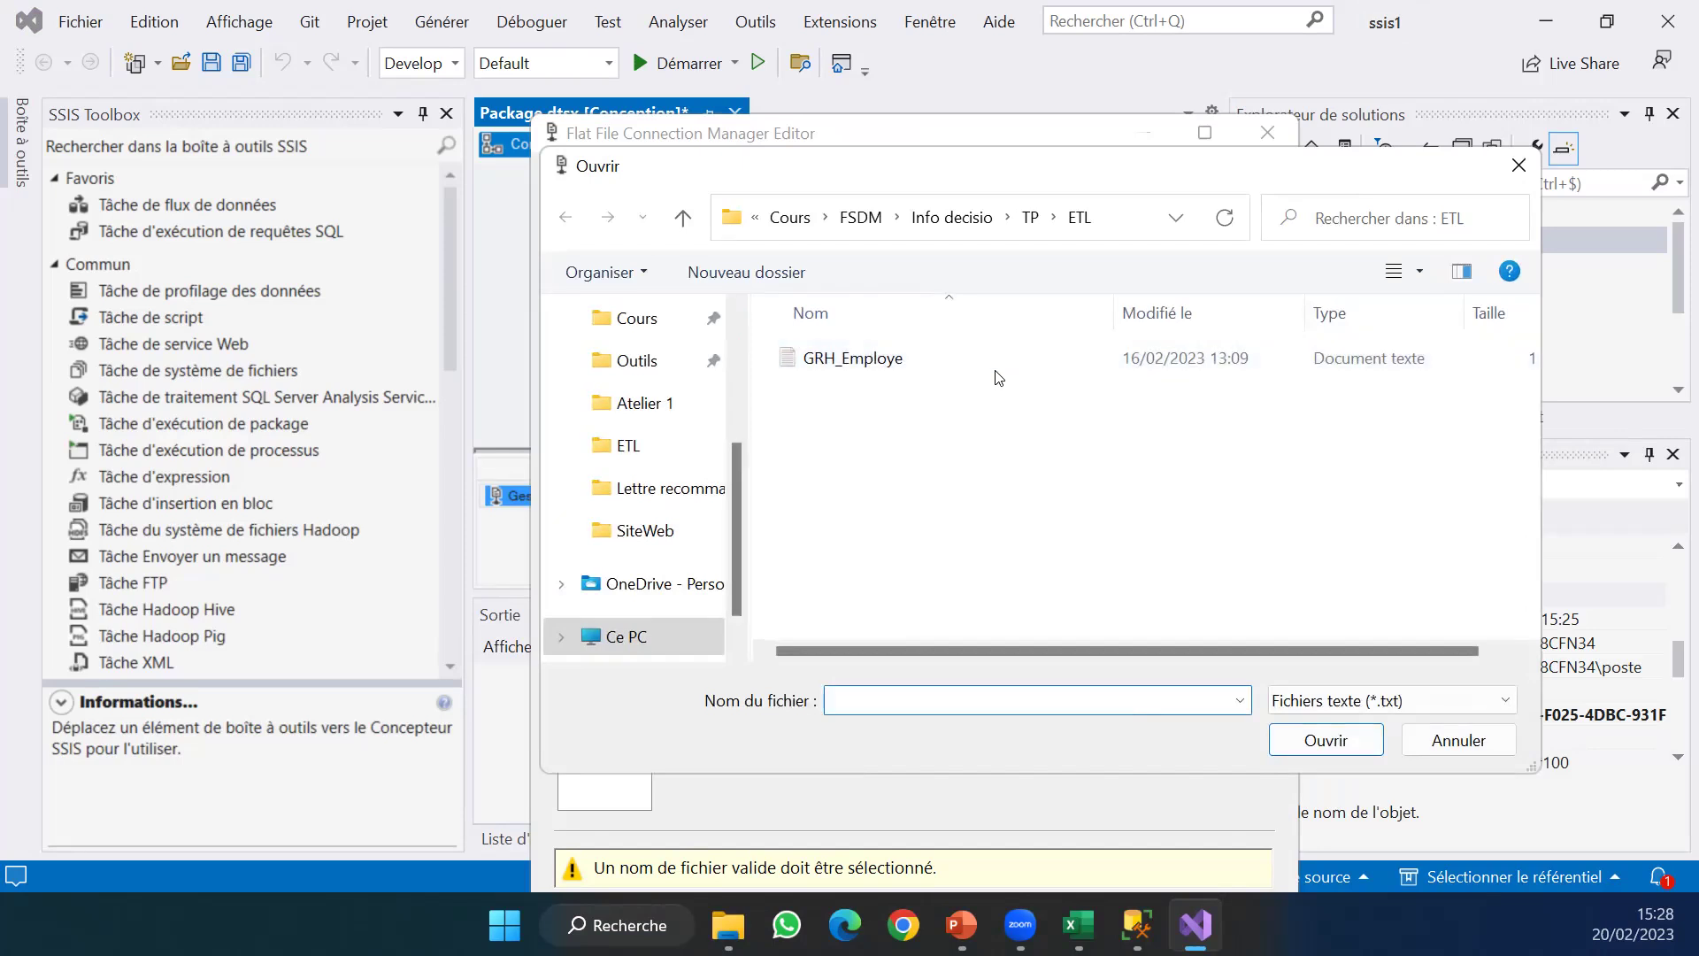
pyautogui.click(945, 347)
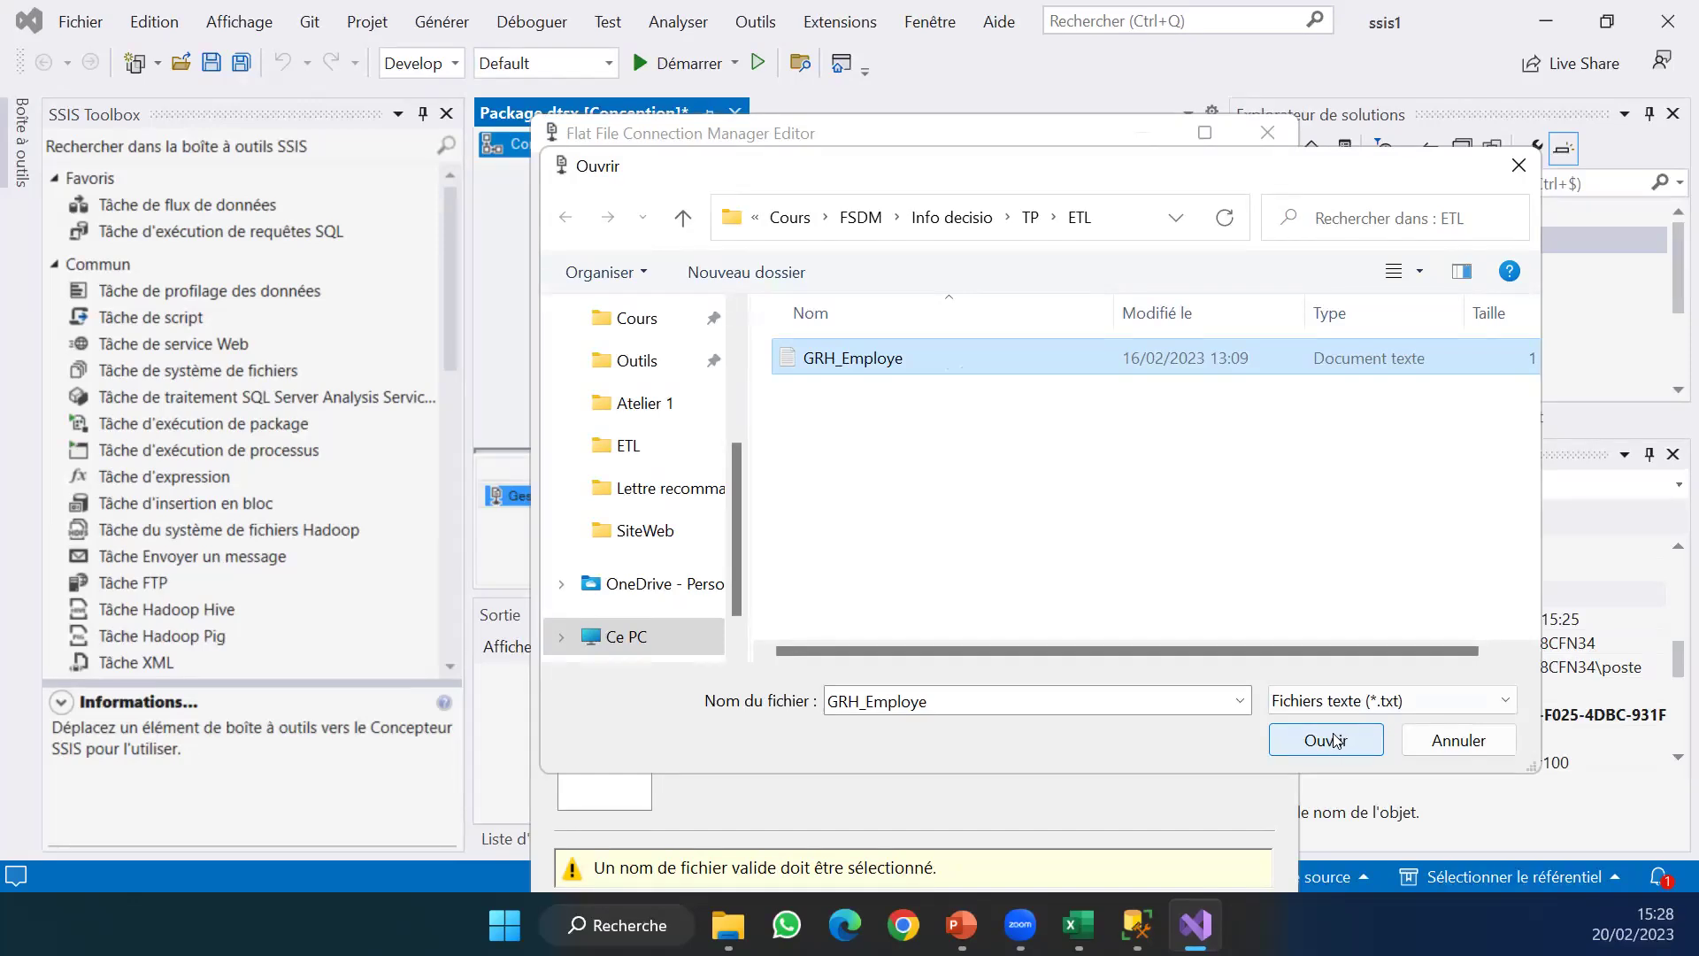
pyautogui.click(1327, 738)
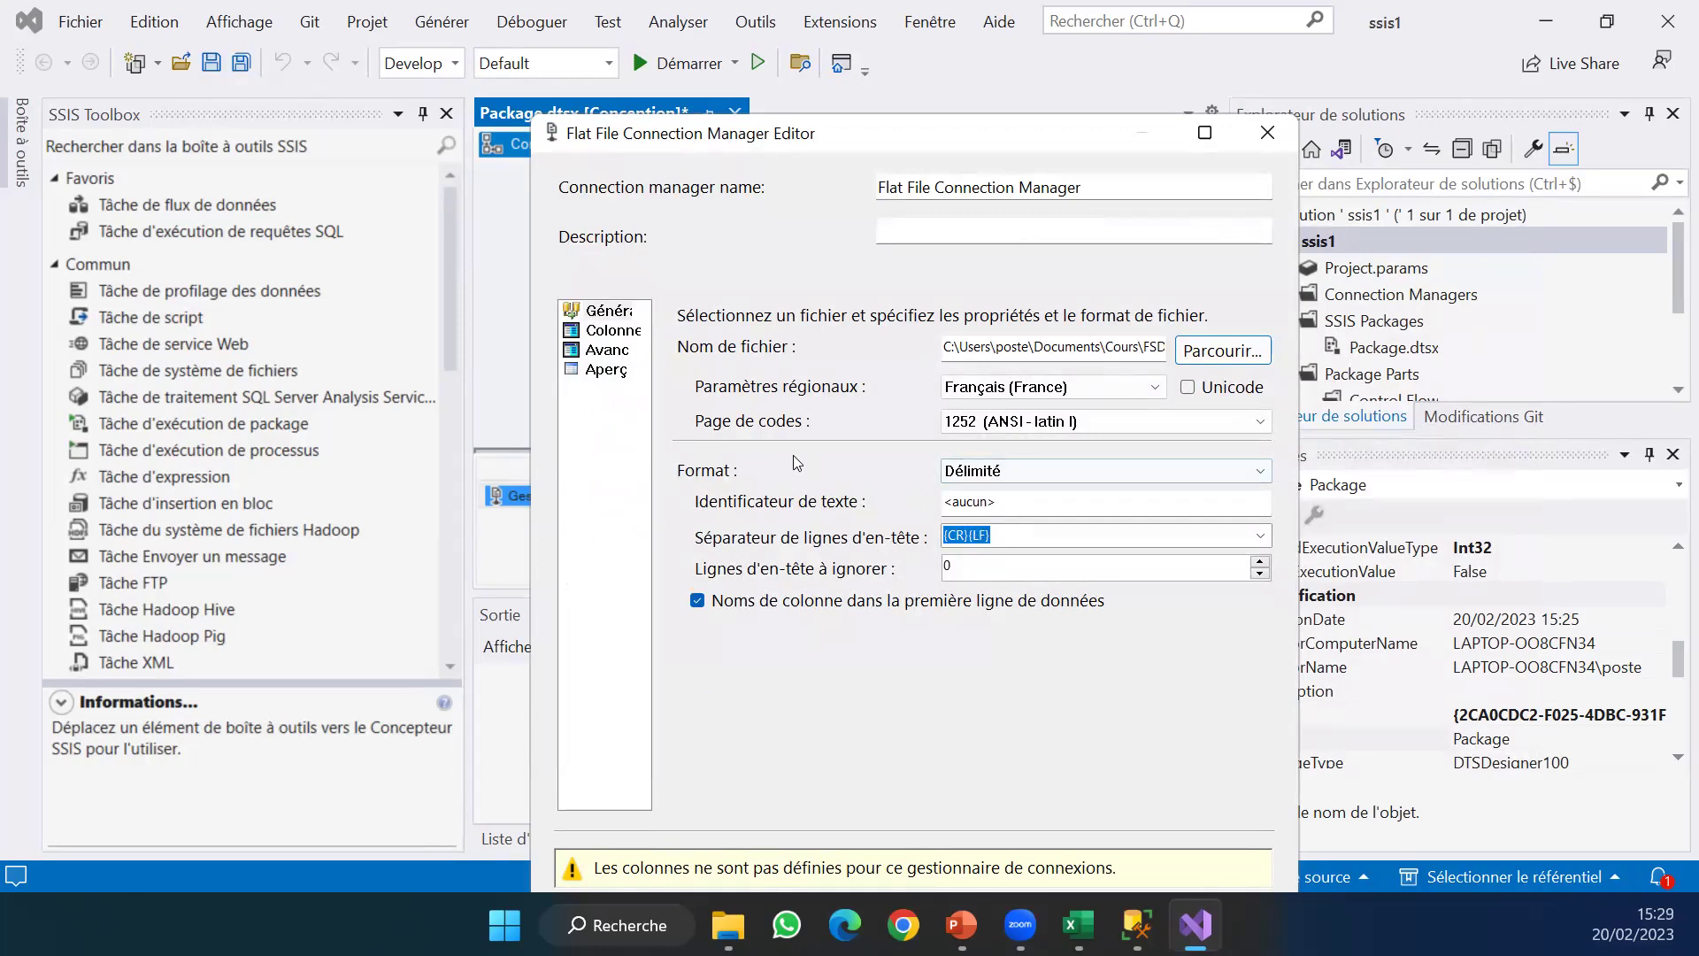
# In the flat file connection's column settings, set the column separator to Point-virgule {;}.
pyautogui.click(617, 331)
pyautogui.click(616, 331)
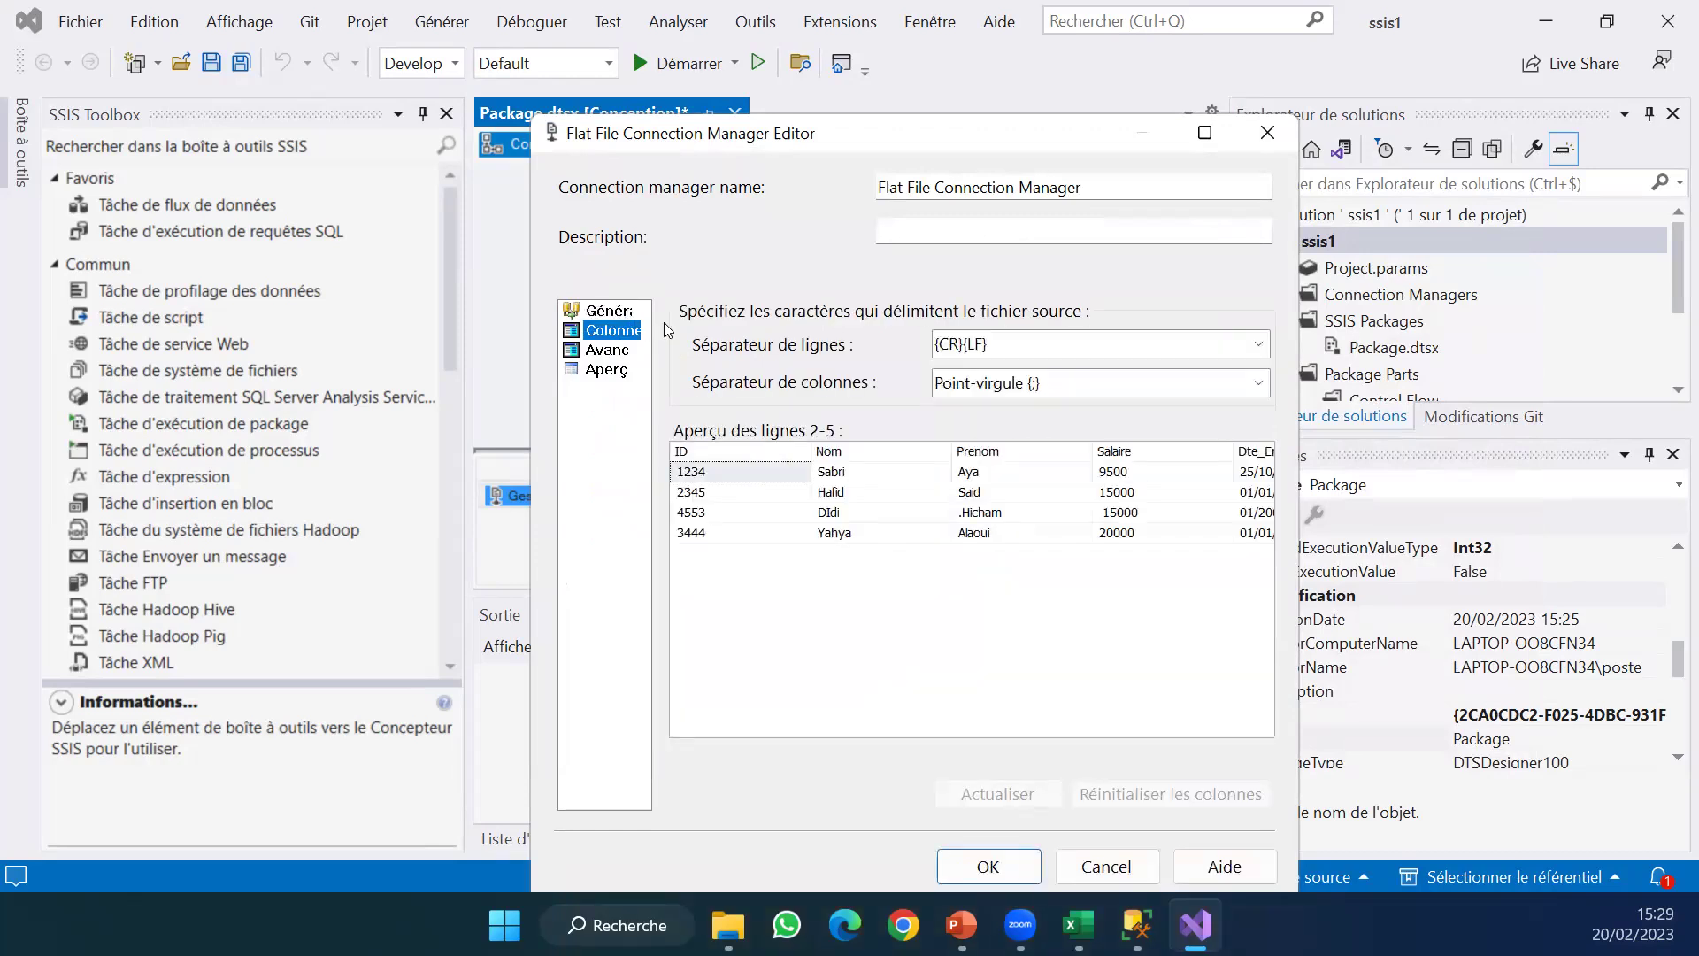
pyautogui.click(1257, 382)
pyautogui.click(1133, 411)
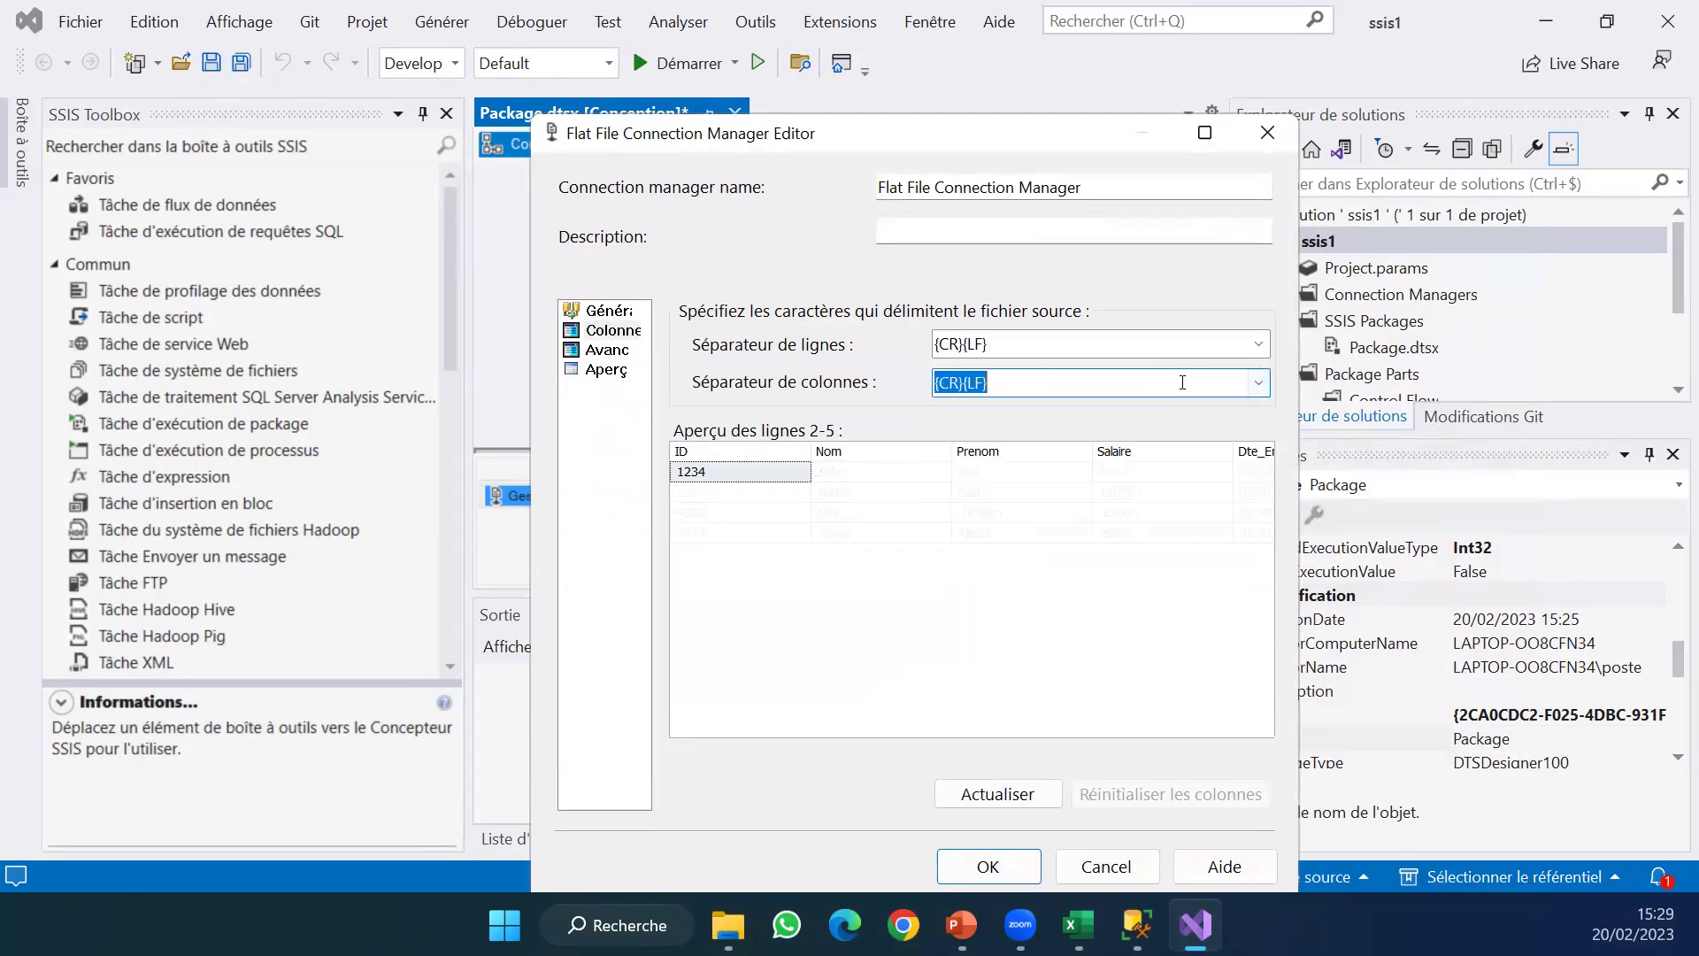
pyautogui.click(1255, 380)
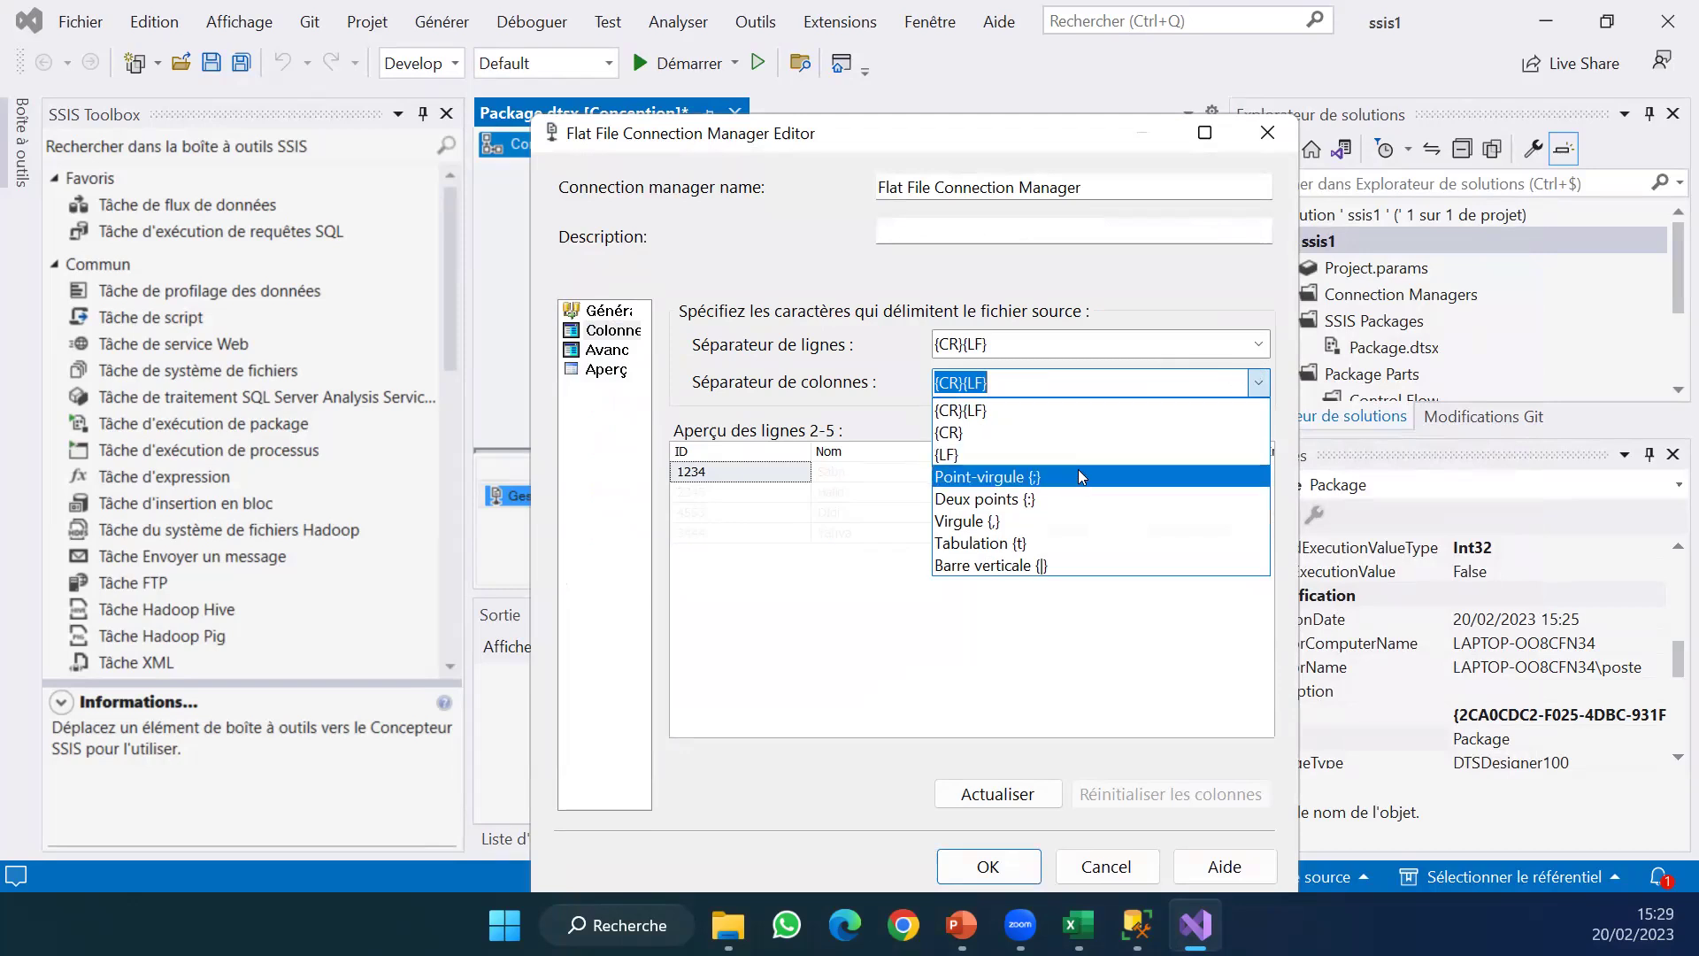
pyautogui.click(1115, 477)
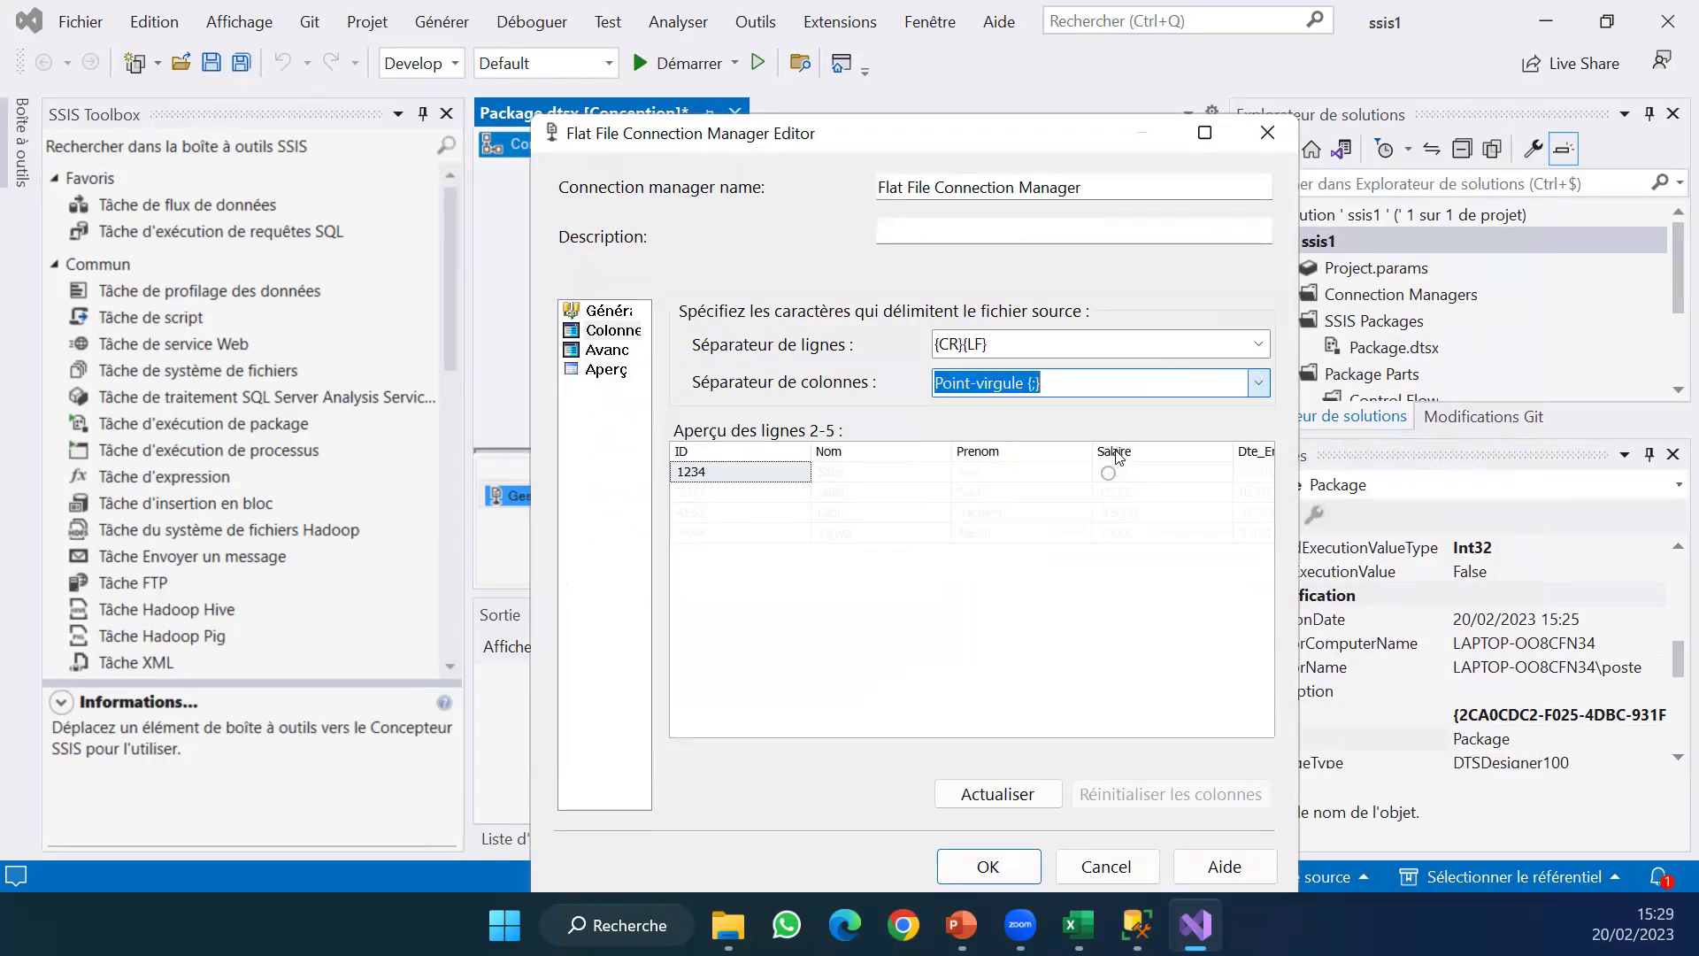
# Try Deux points {:} as the column separator and restore Point-virgule {;}.
pyautogui.click(1254, 383)
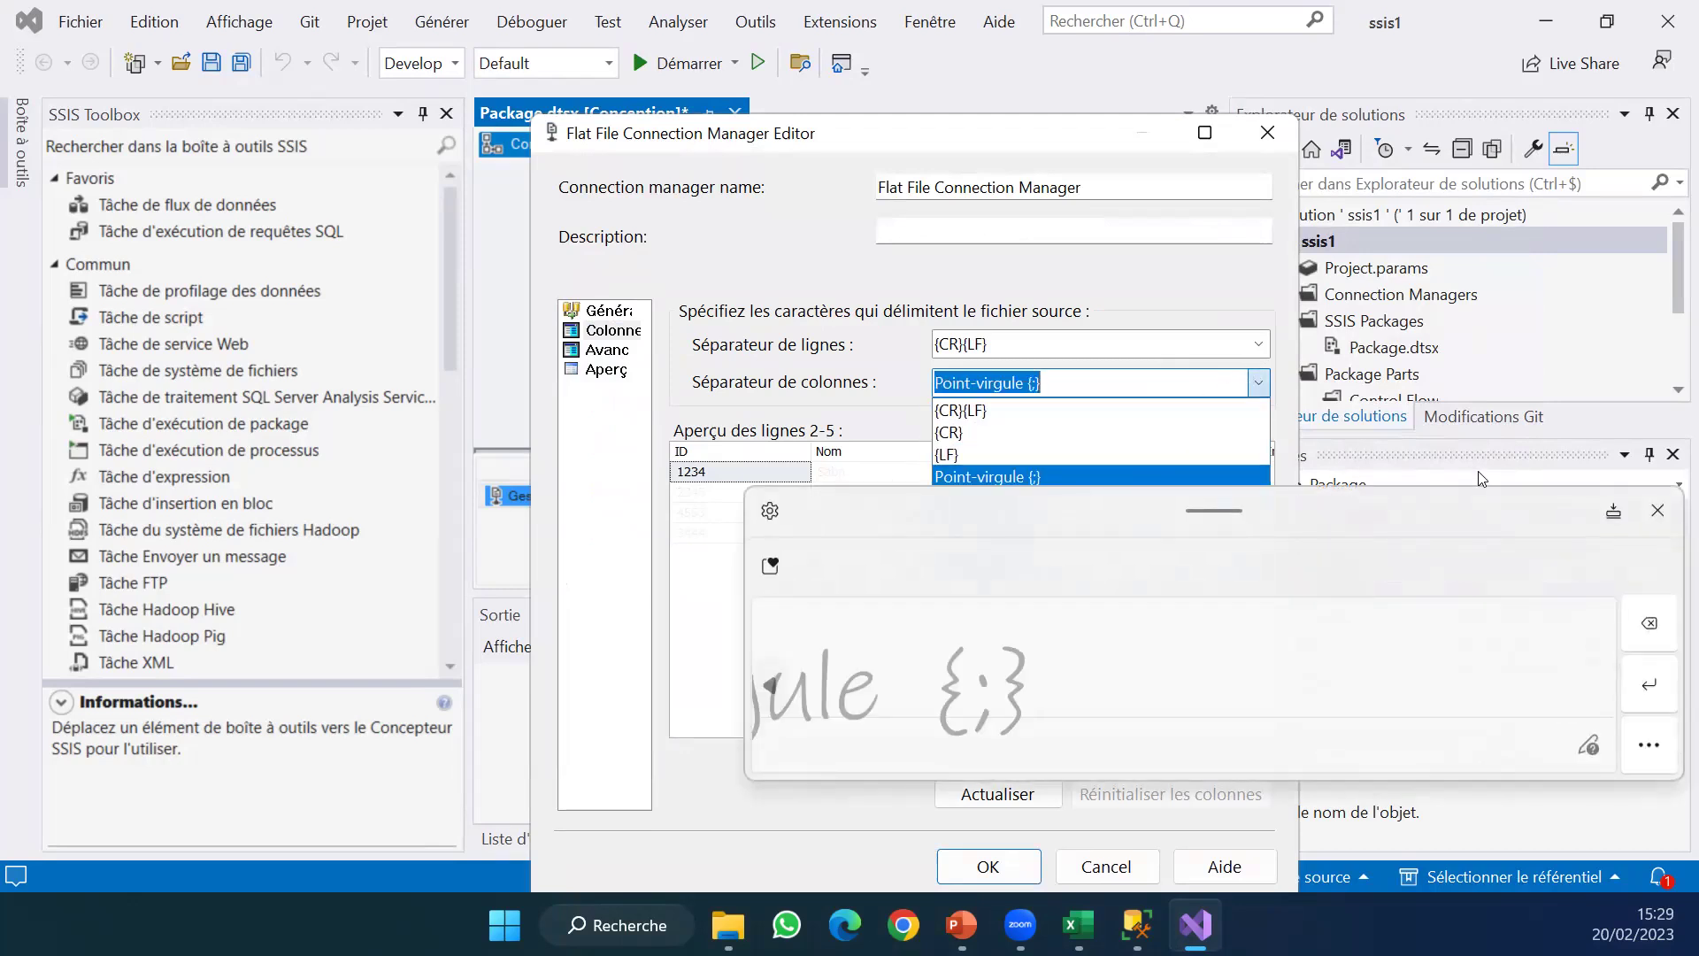
pyautogui.click(1658, 510)
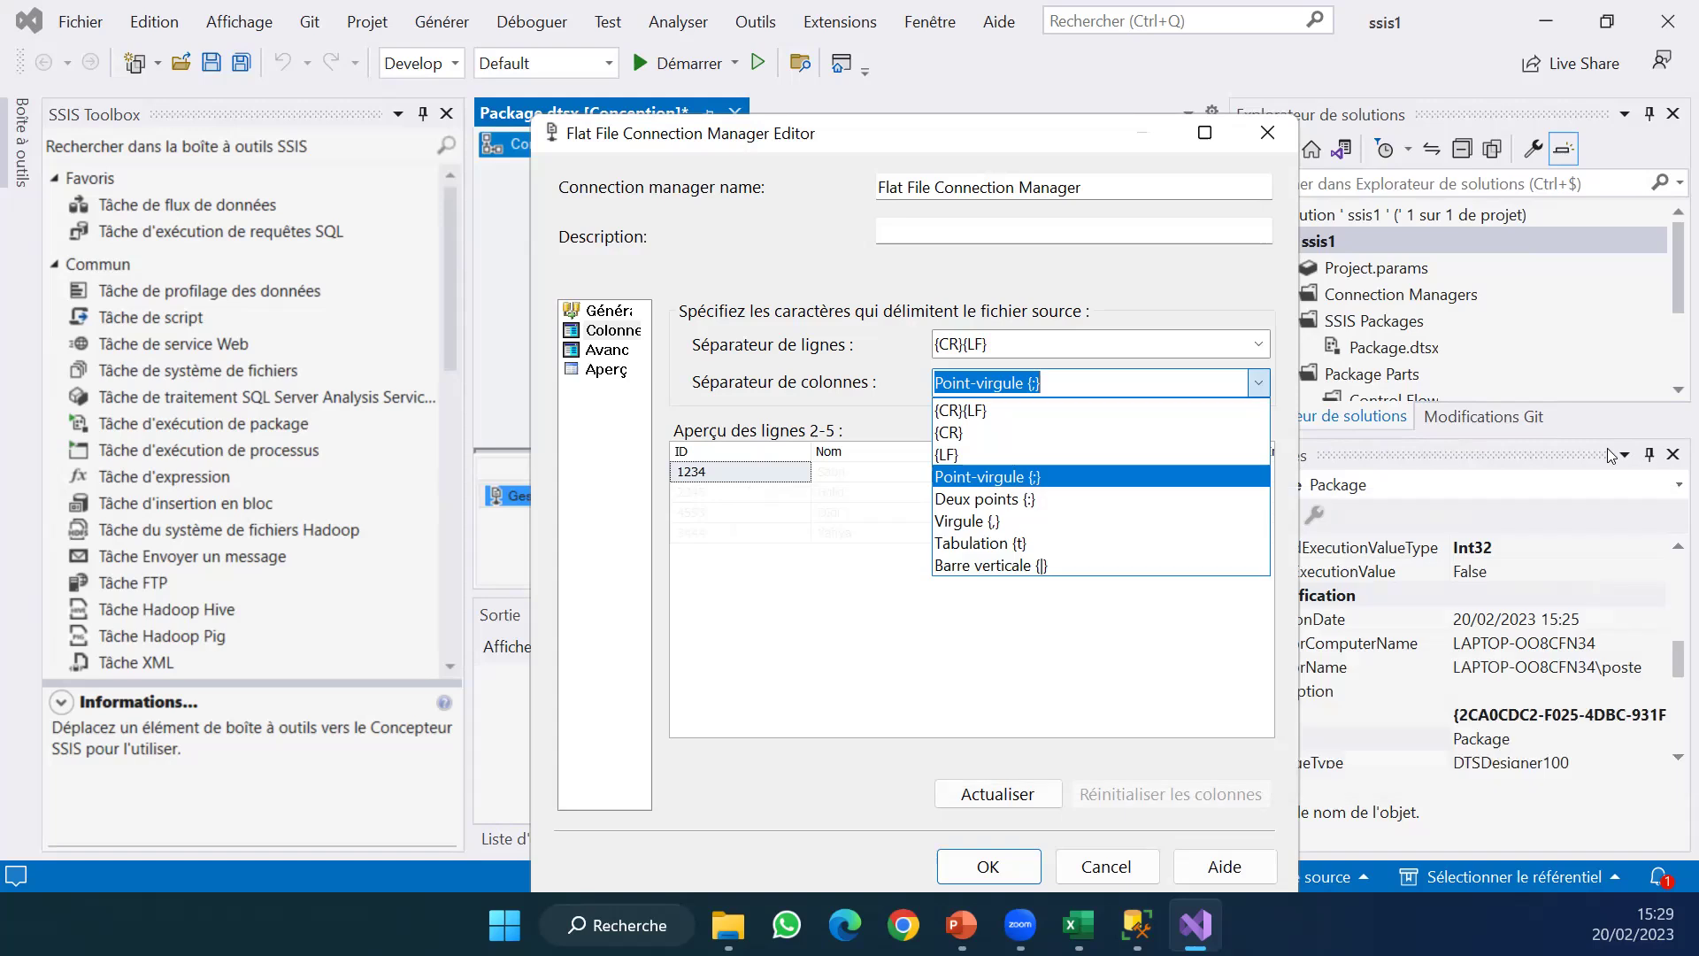
pyautogui.click(1042, 498)
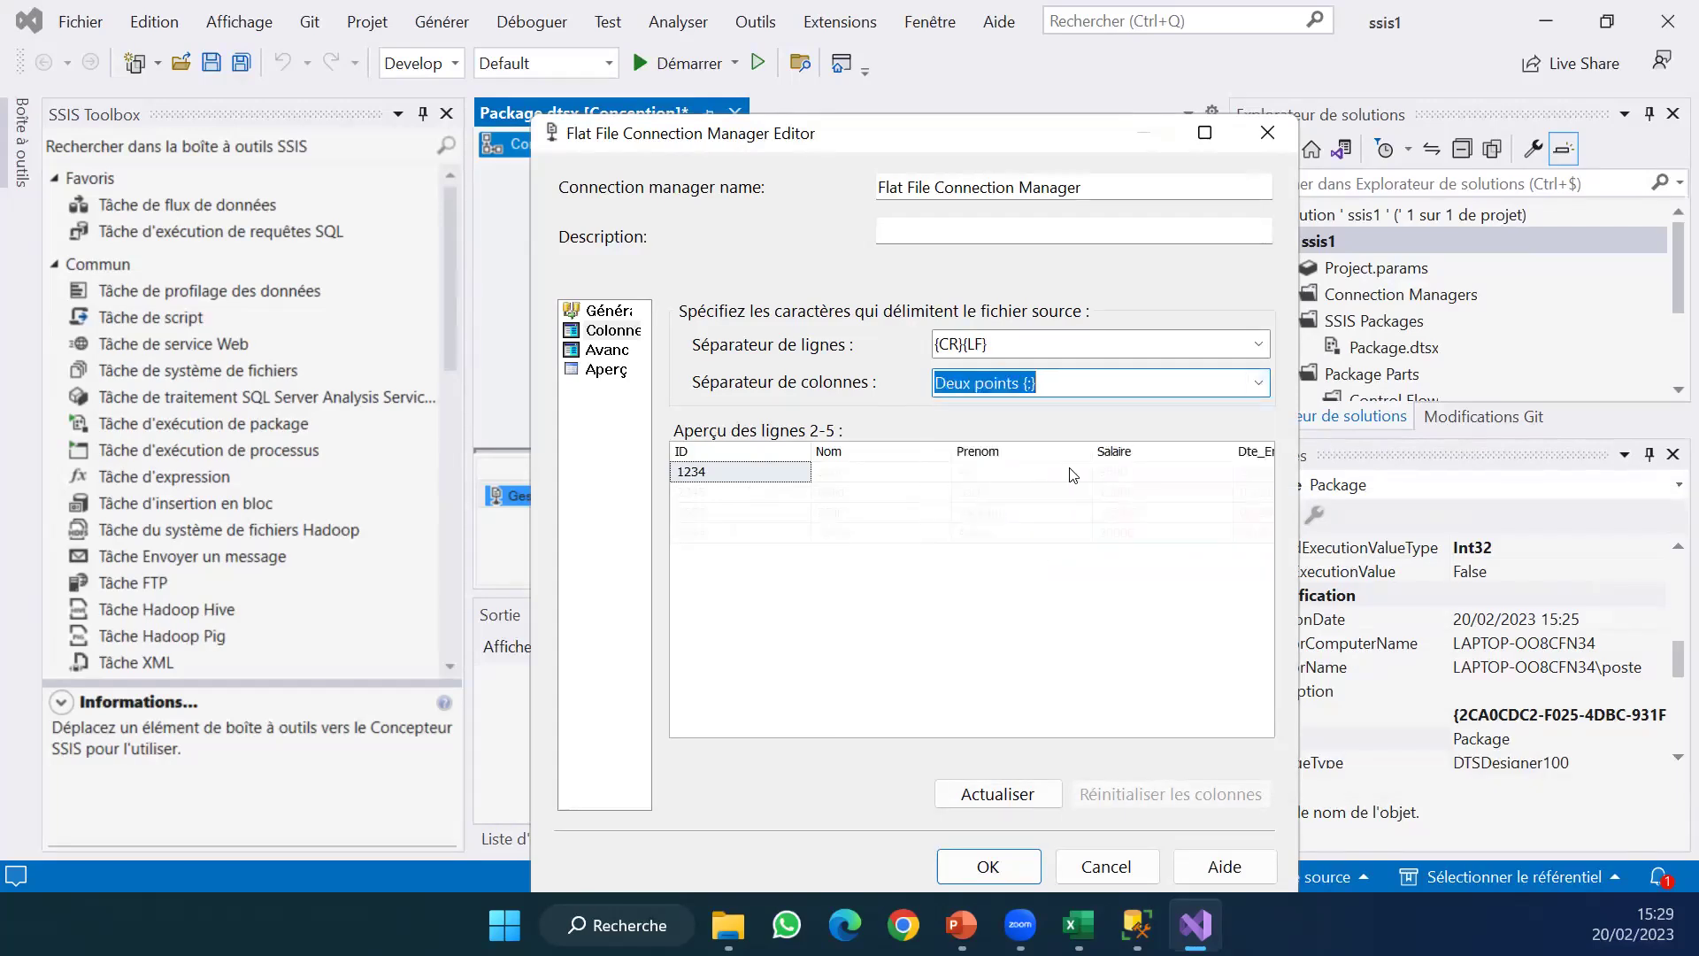
pyautogui.click(1258, 384)
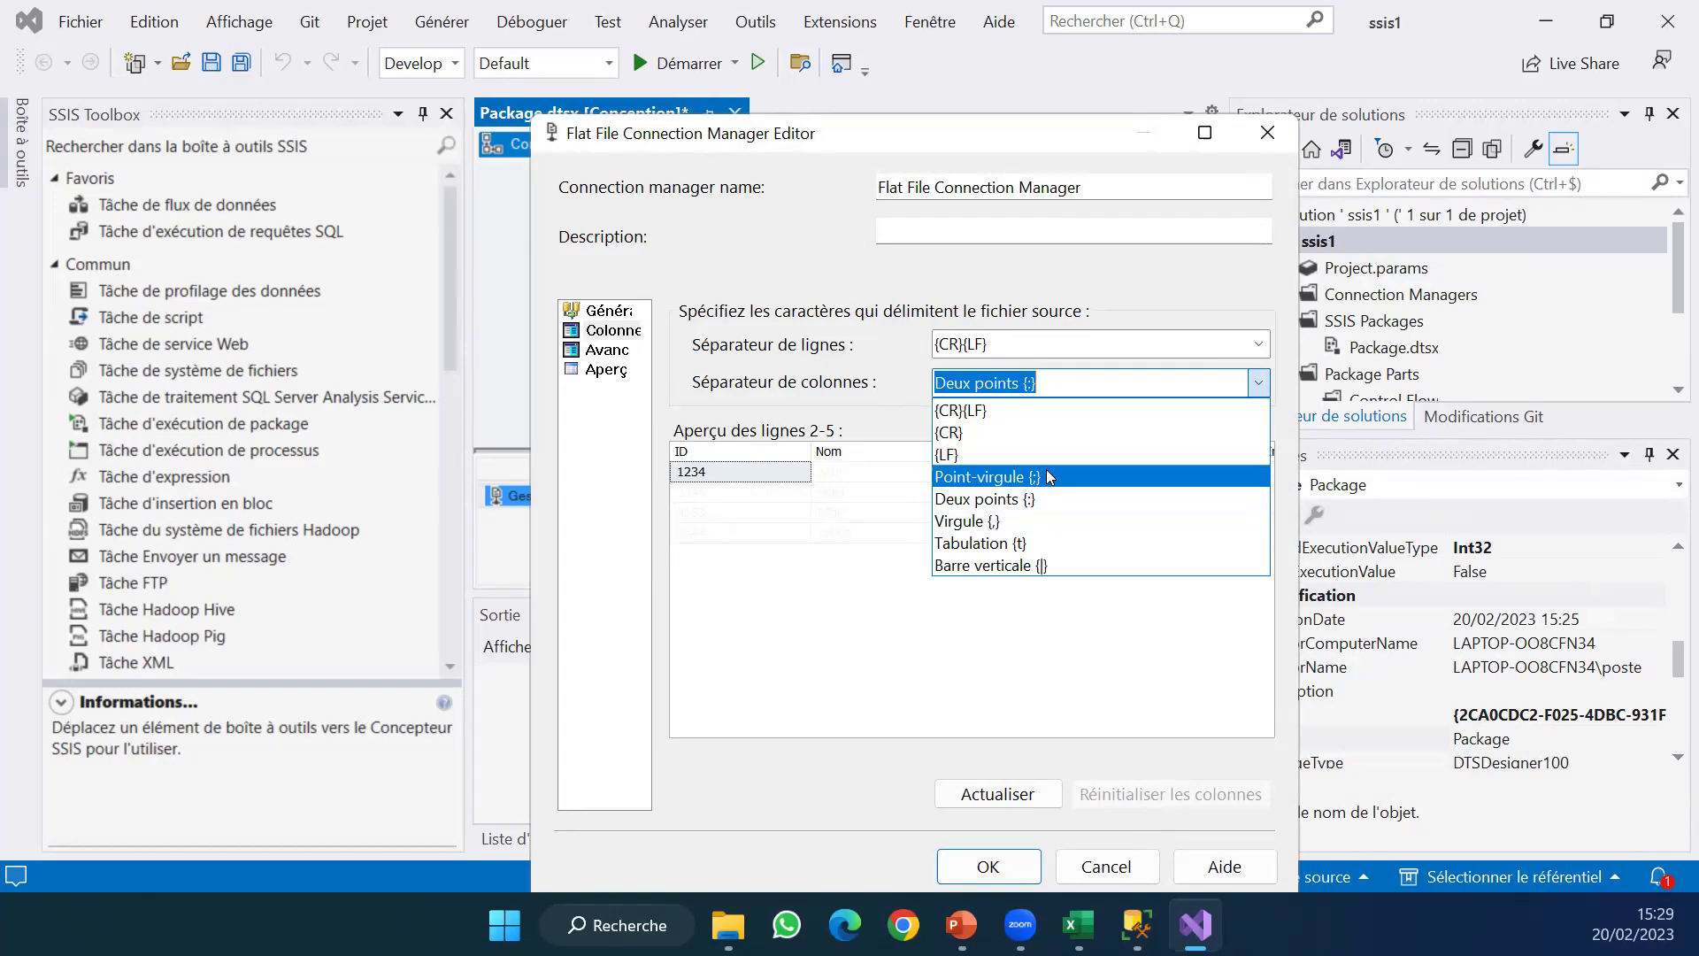
pyautogui.click(1040, 476)
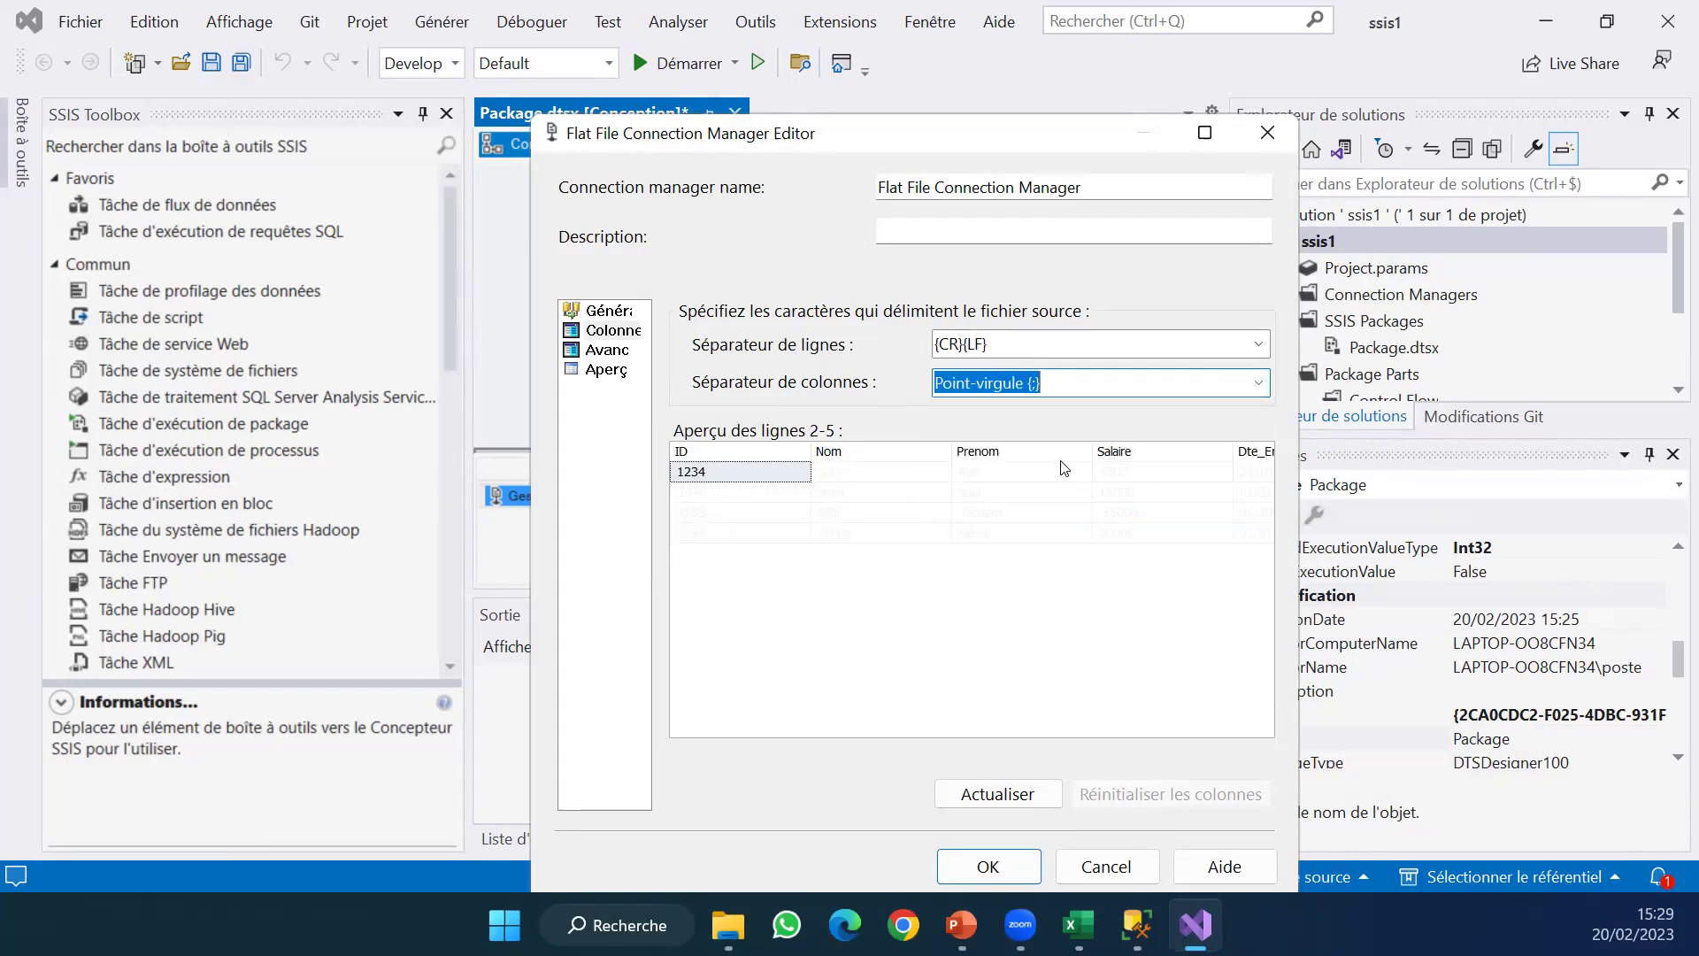
pyautogui.click(1258, 383)
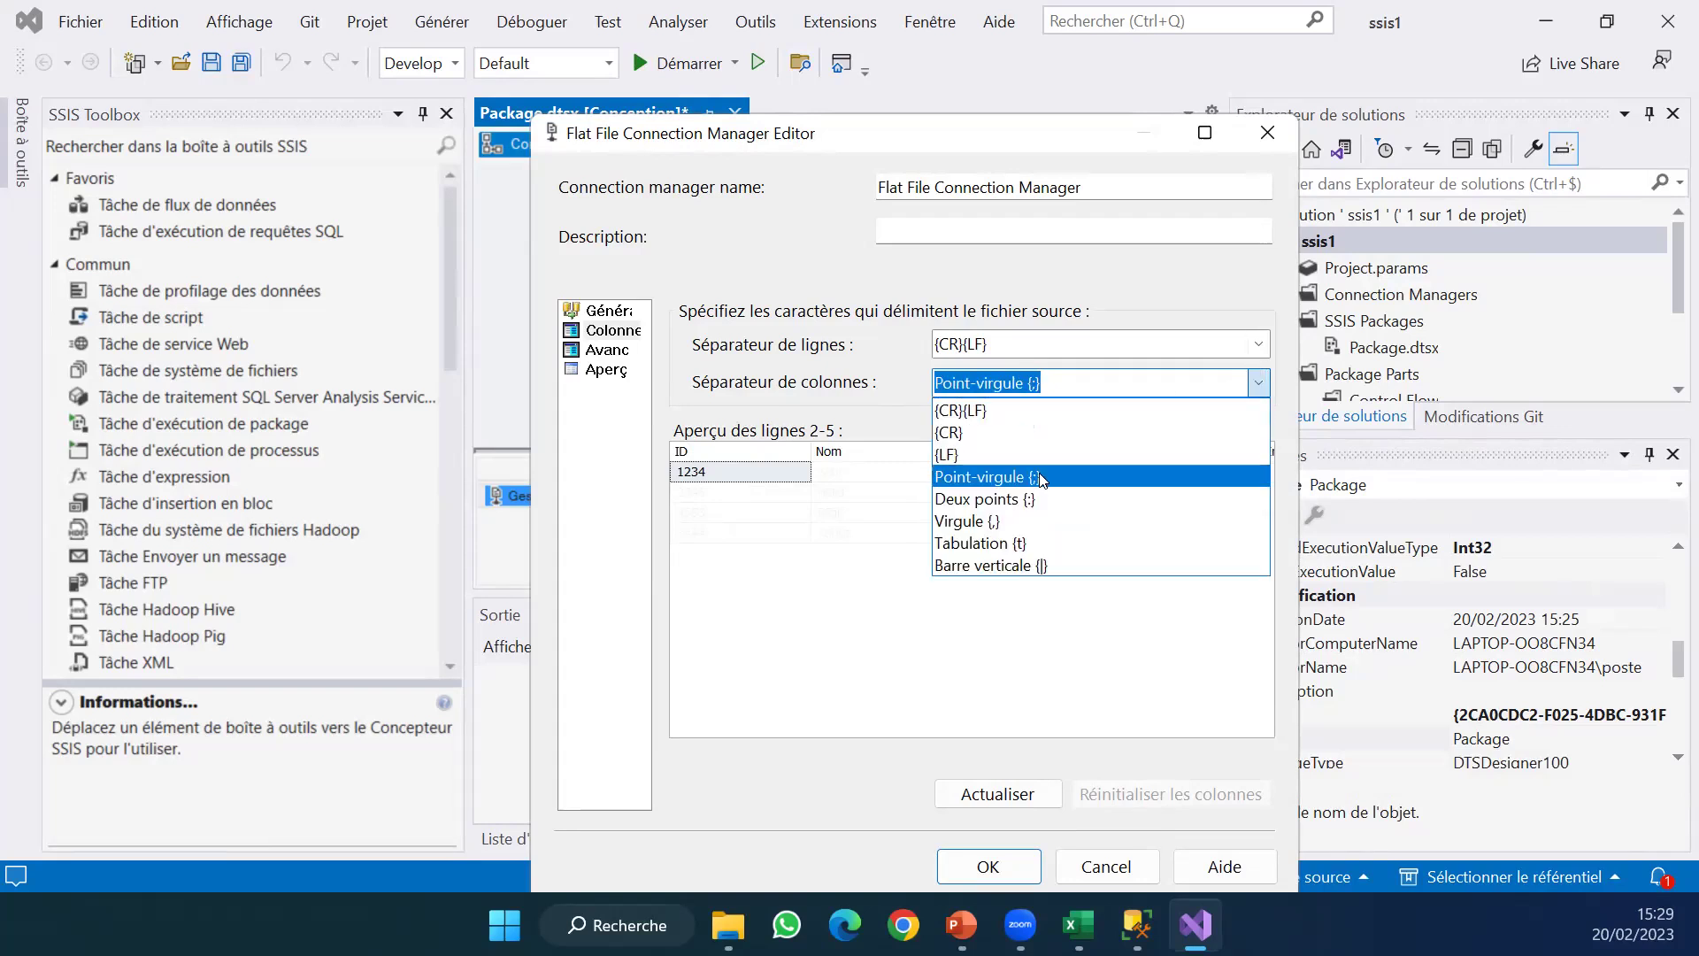
pyautogui.click(1038, 476)
# Examine the advanced properties of the flat file's columns, from ID through Departement, including delimiter, data type and output width.
pyautogui.click(632, 331)
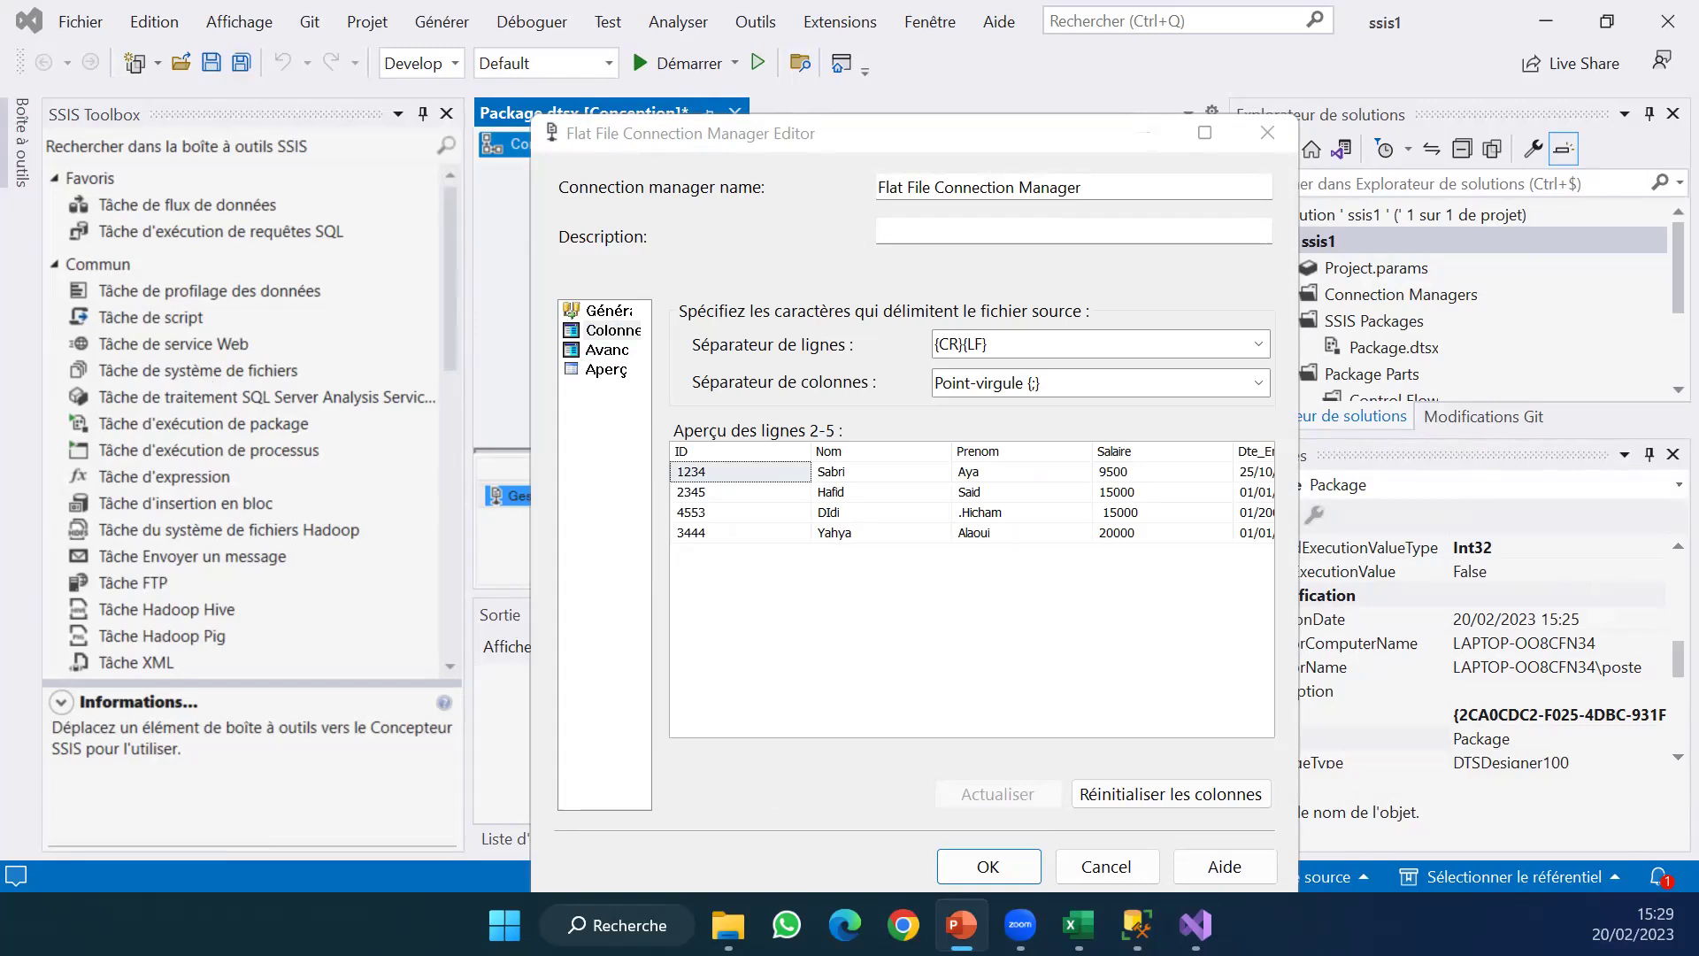
pyautogui.click(616, 333)
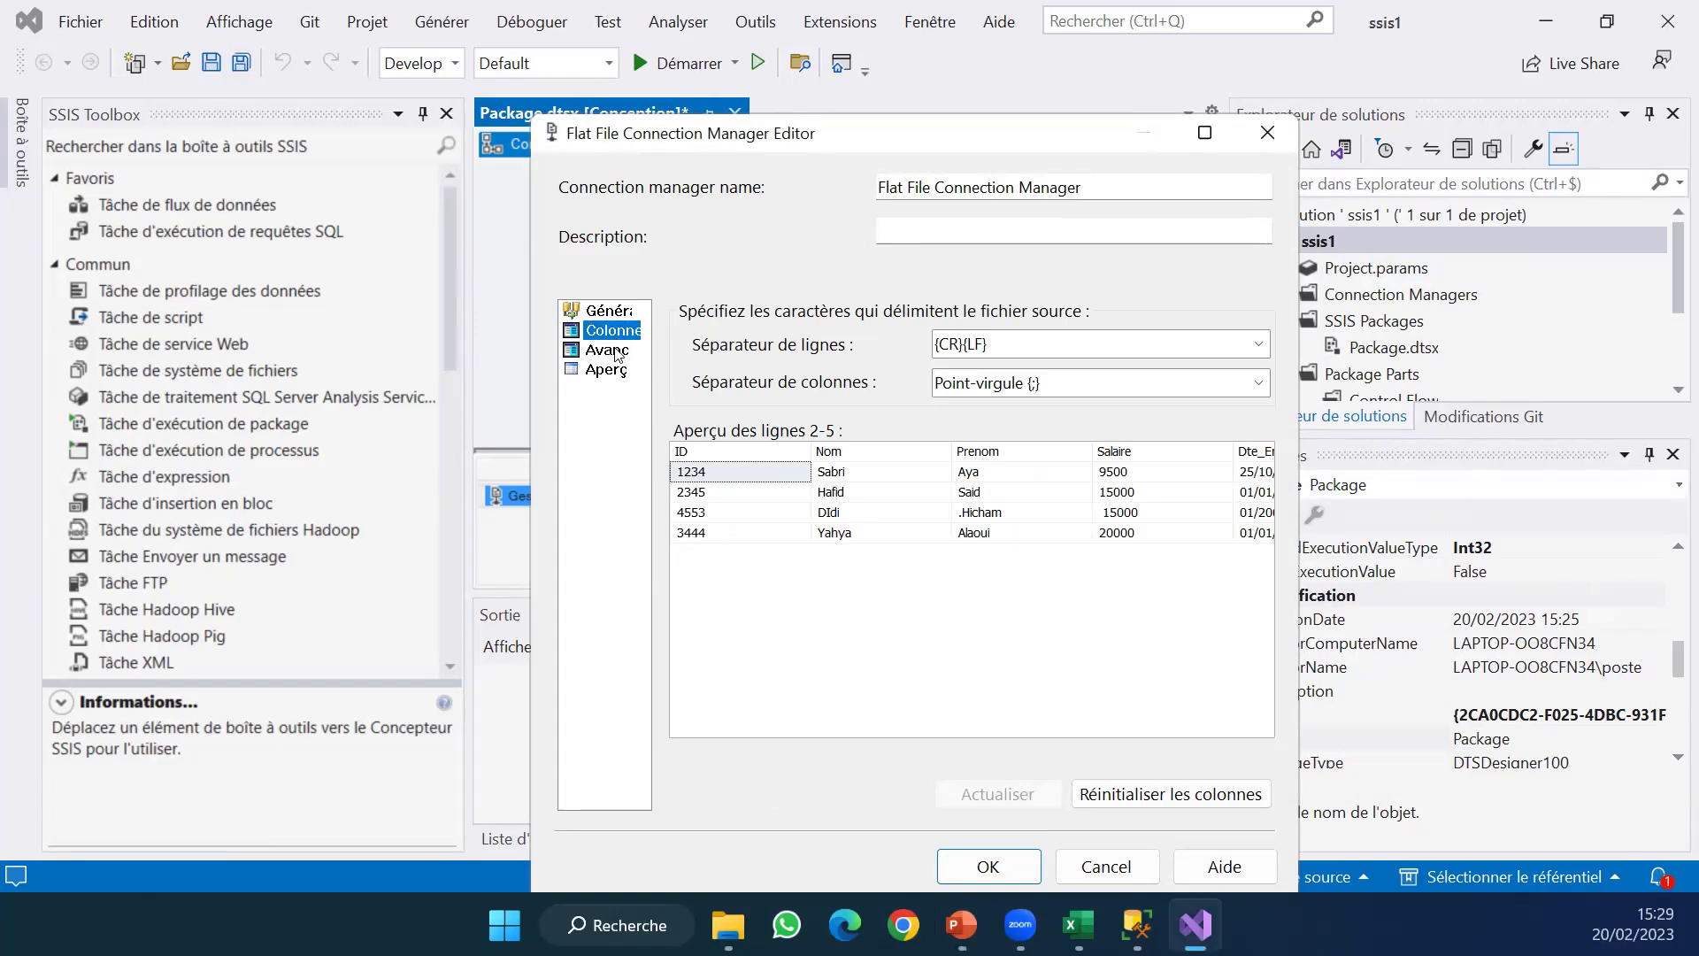
pyautogui.click(617, 351)
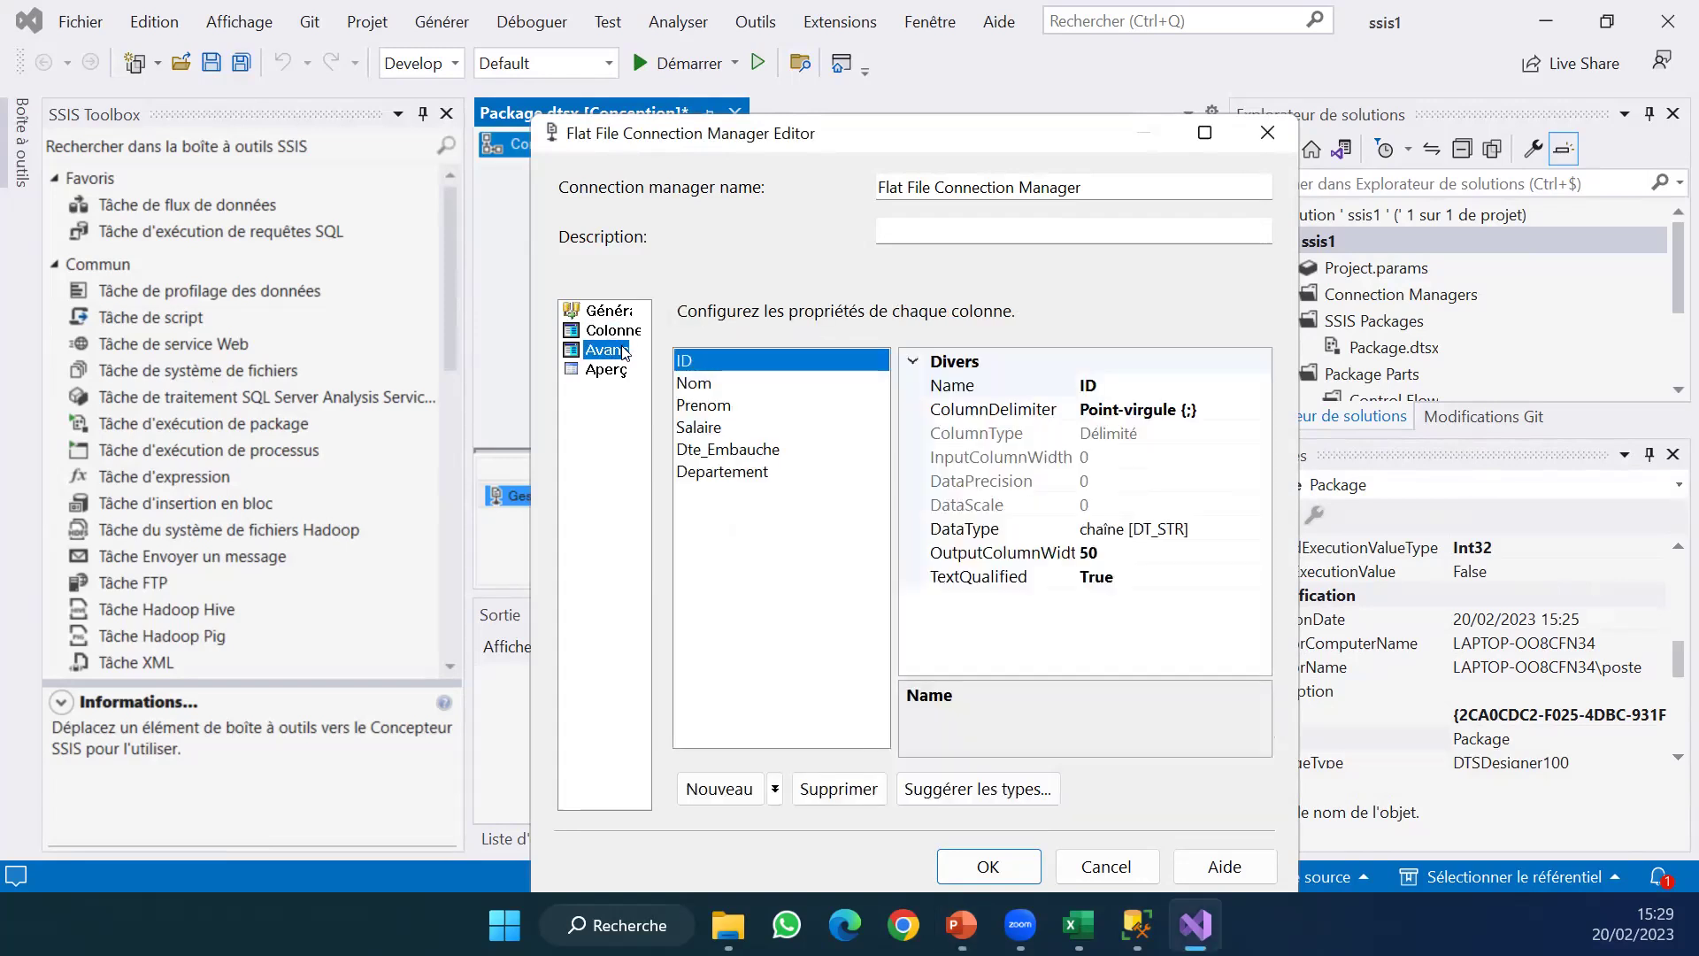
pyautogui.click(698, 382)
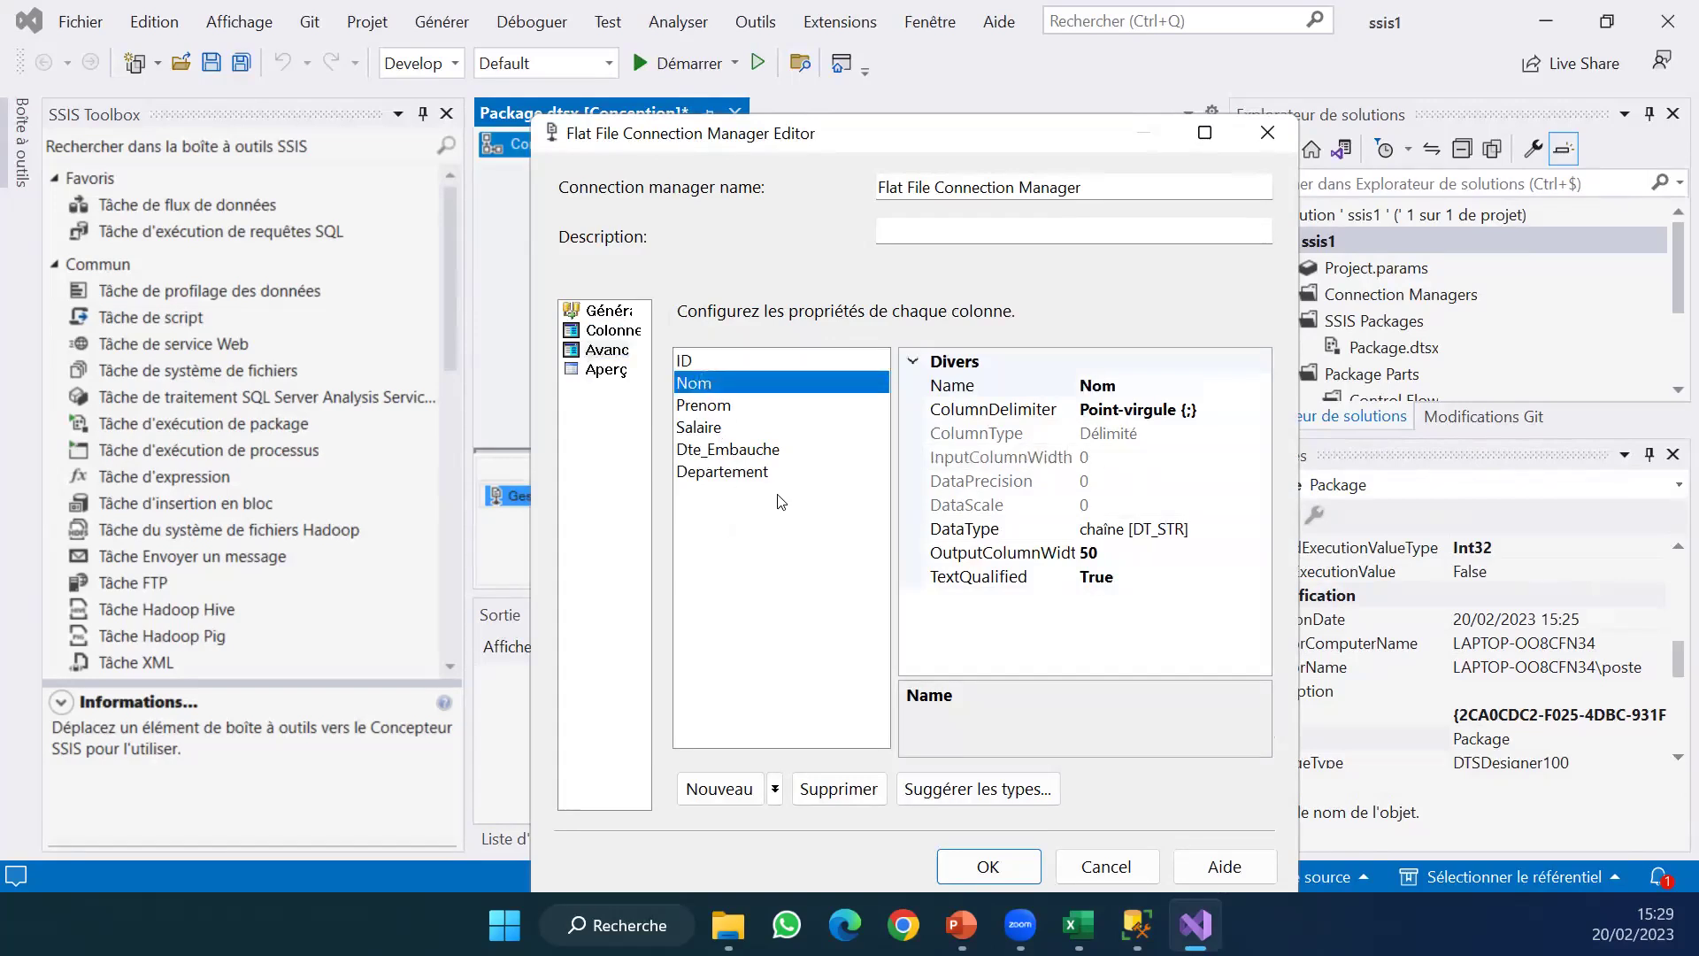
pyautogui.click(723, 405)
pyautogui.click(725, 428)
pyautogui.click(722, 383)
pyautogui.click(710, 409)
pyautogui.click(715, 427)
pyautogui.click(748, 450)
pyautogui.click(765, 472)
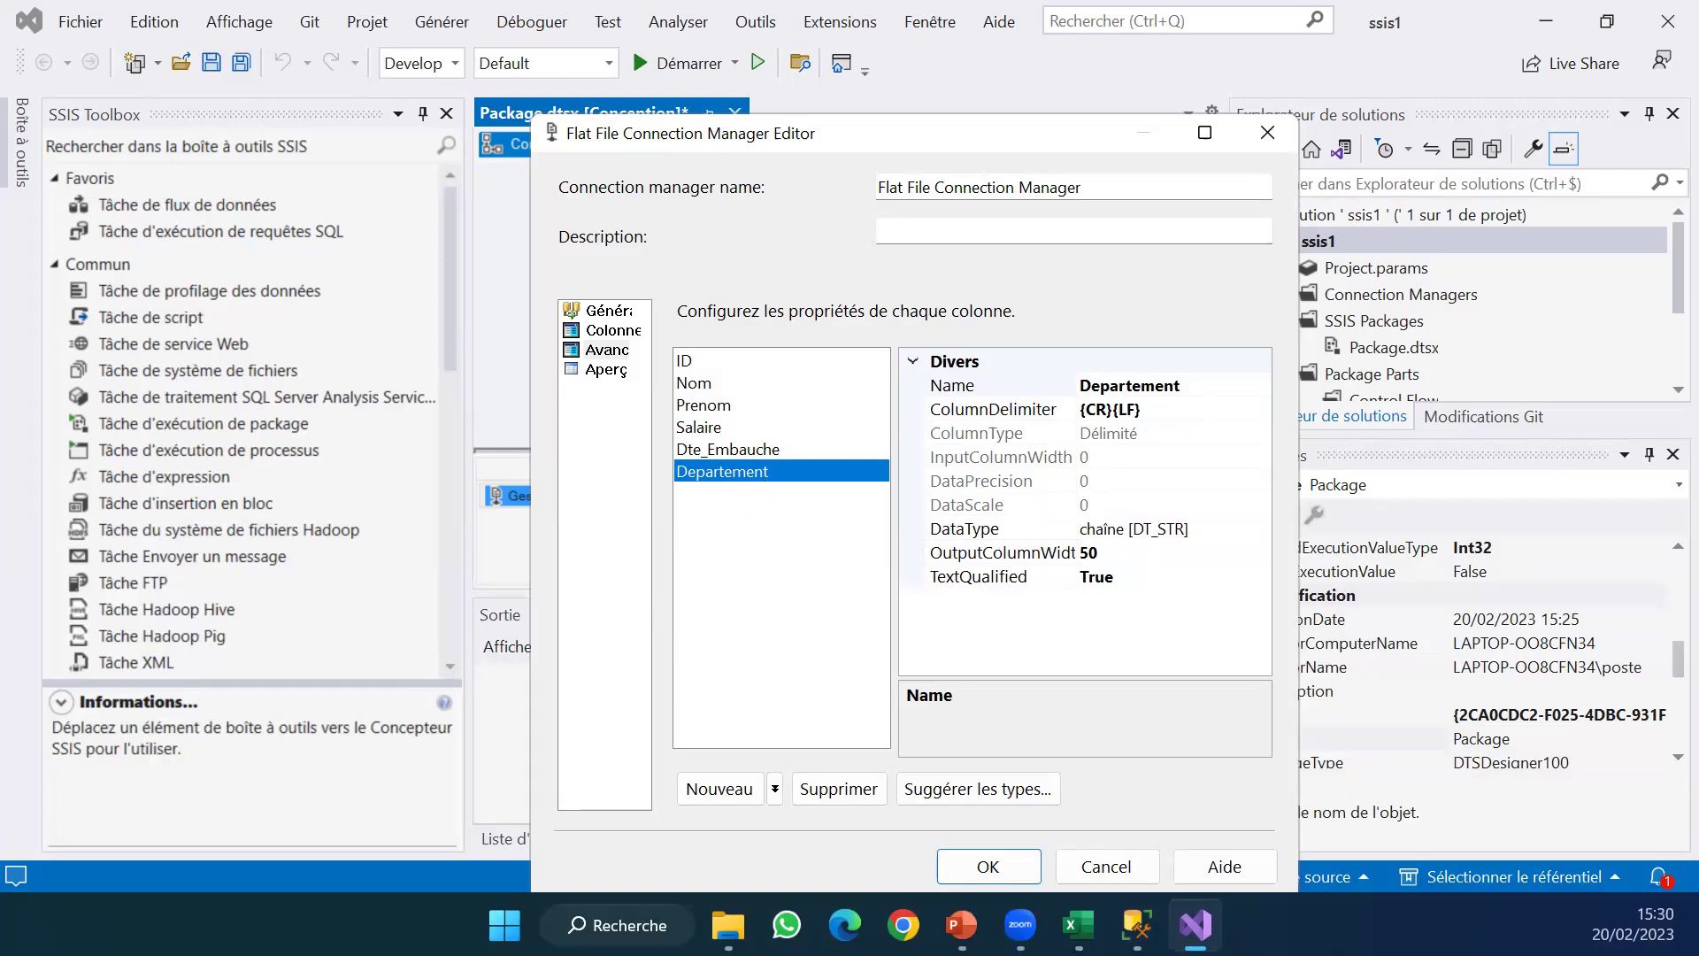
# Accept the configured flat file connection and close its editor.
pyautogui.hotkey('alt', 'Tab')
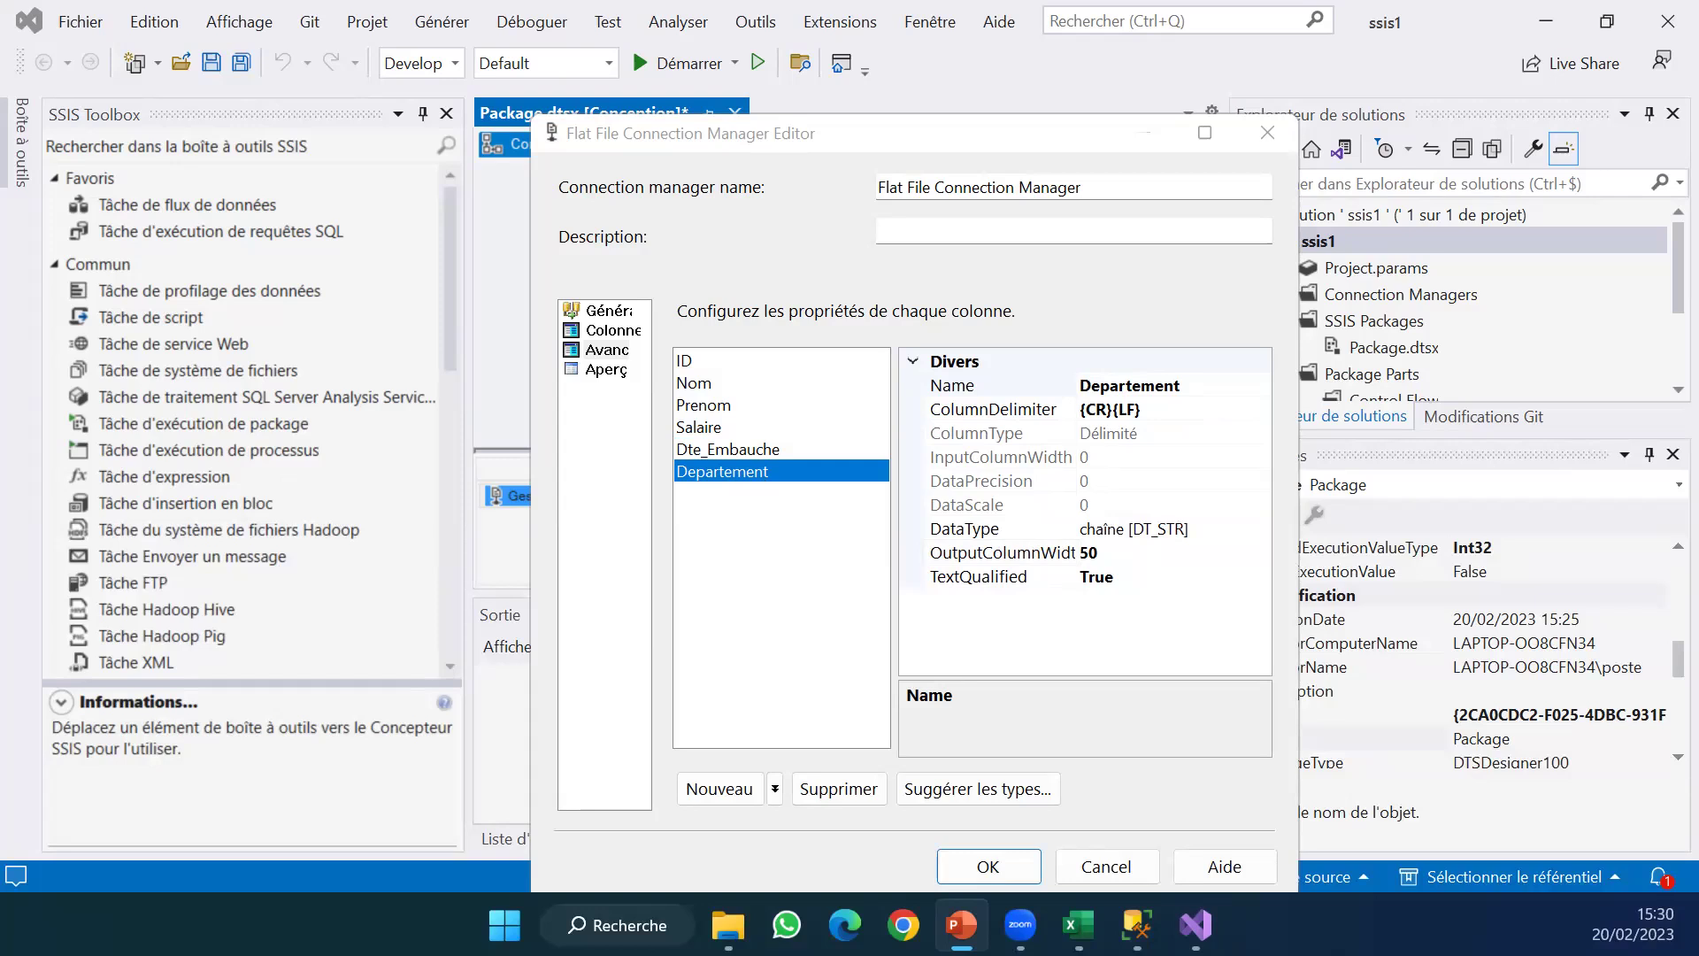
pyautogui.click(1001, 860)
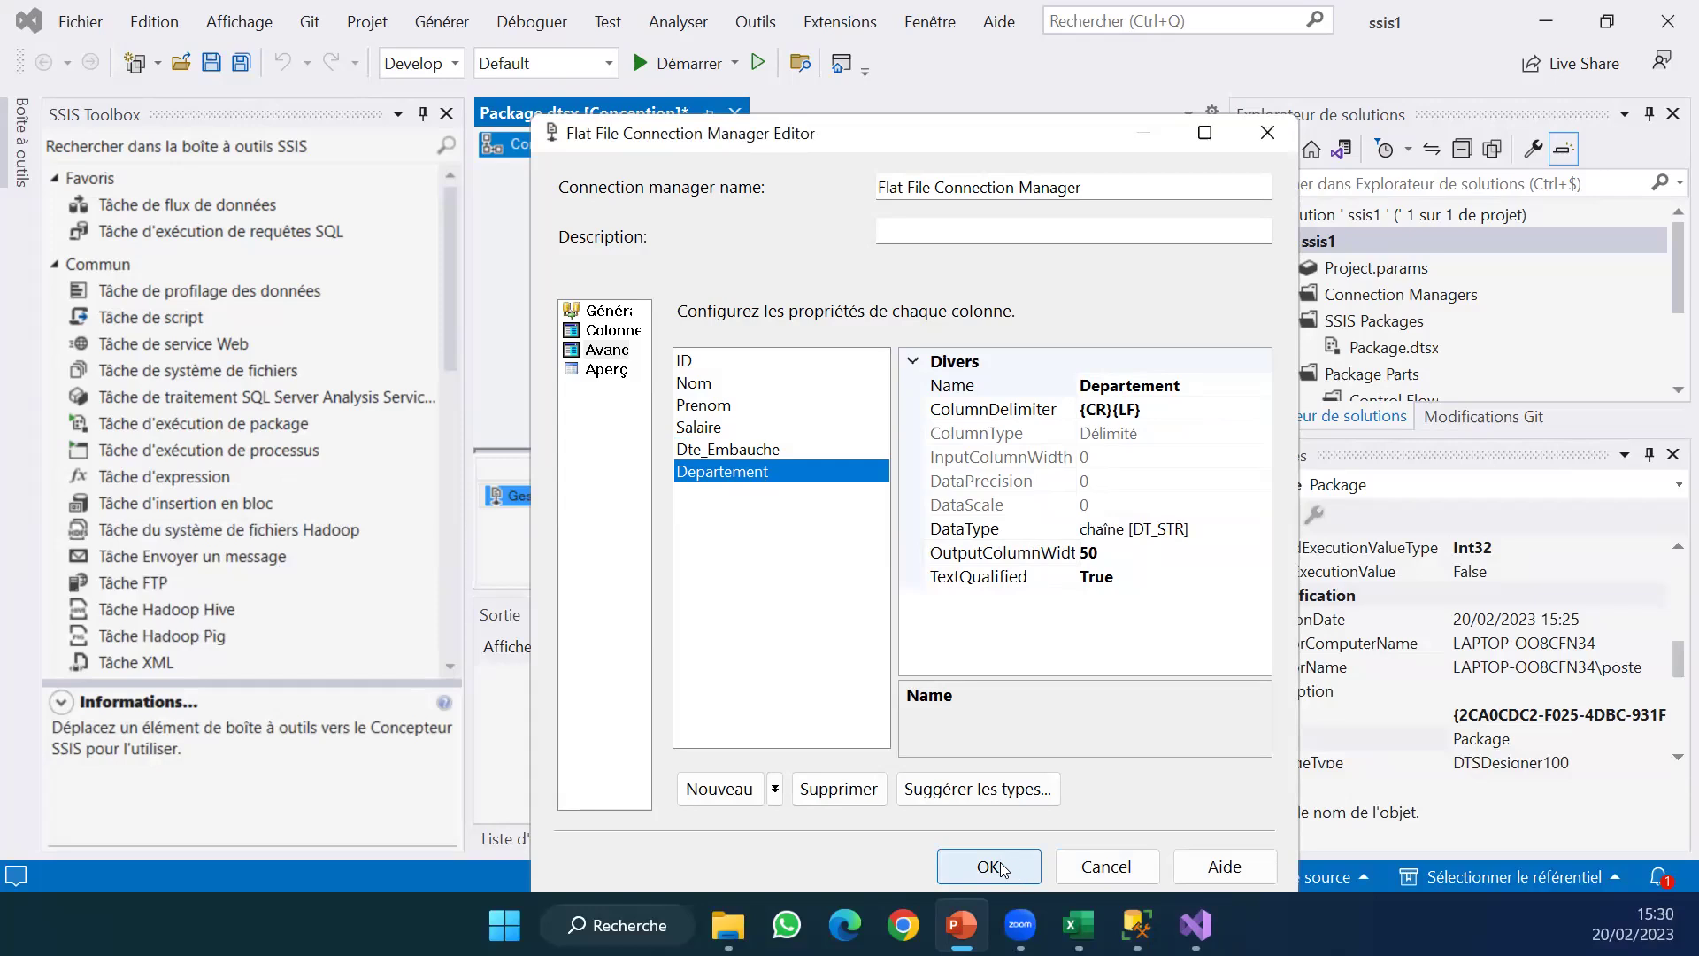
pyautogui.click(999, 862)
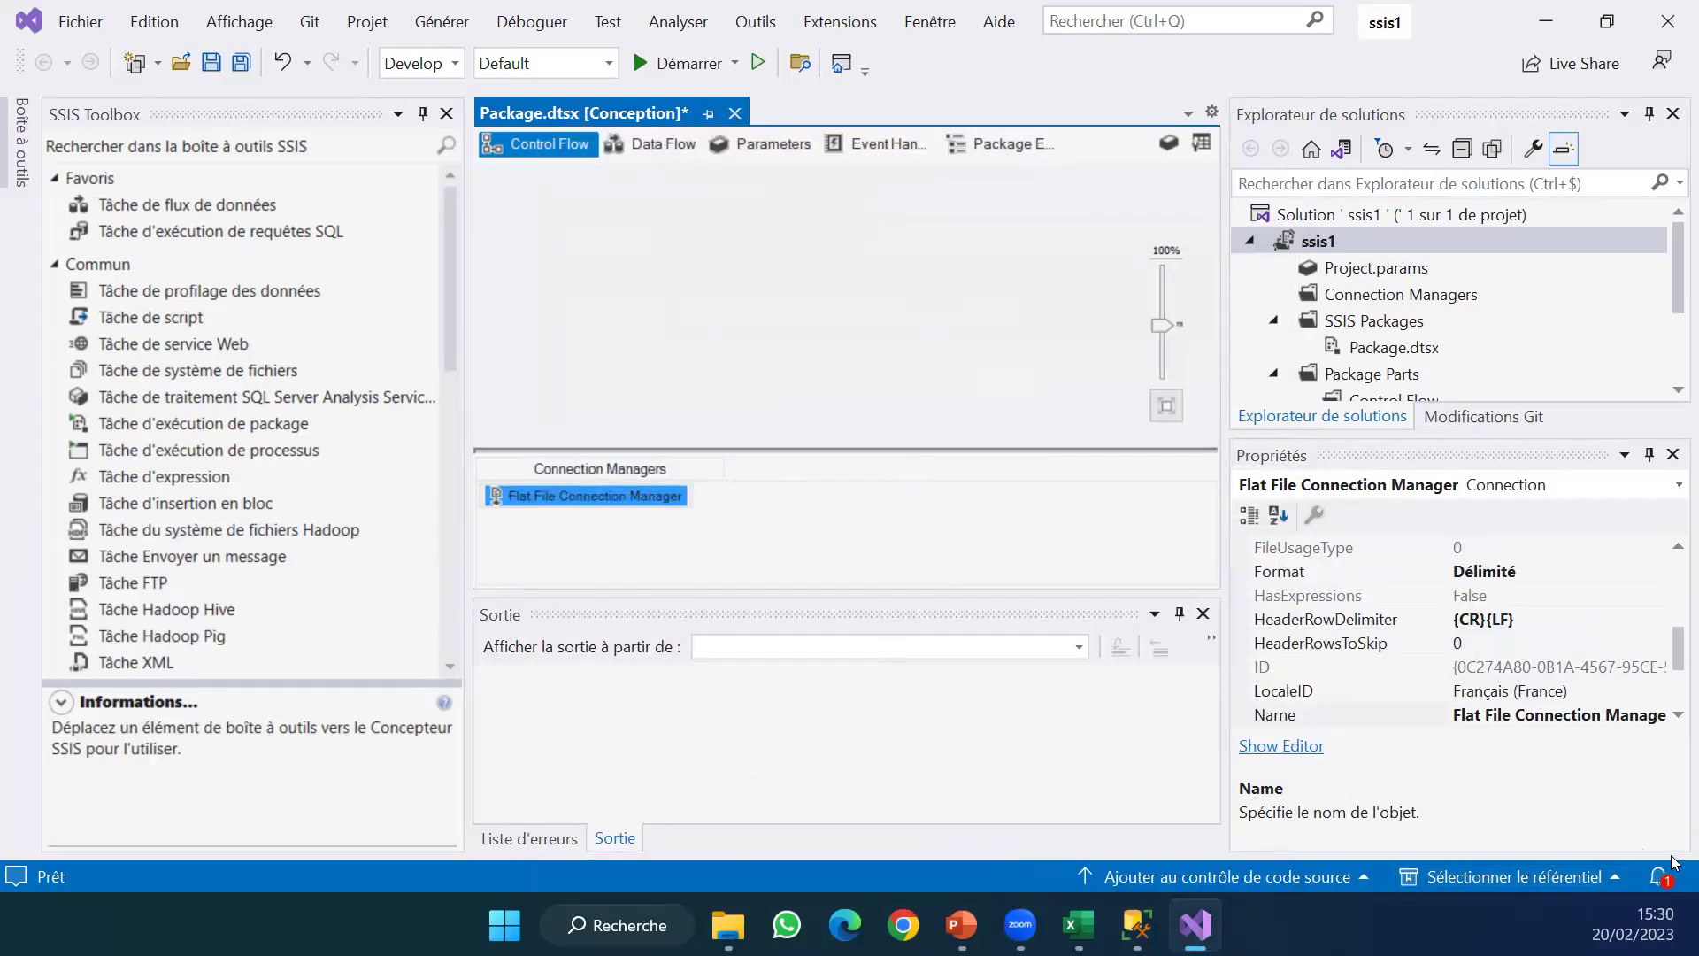
# Start a new OLE DB connection in the package, deleting the saved TestETL data connection and creating a fresh one.
pyautogui.rightClick(599, 554)
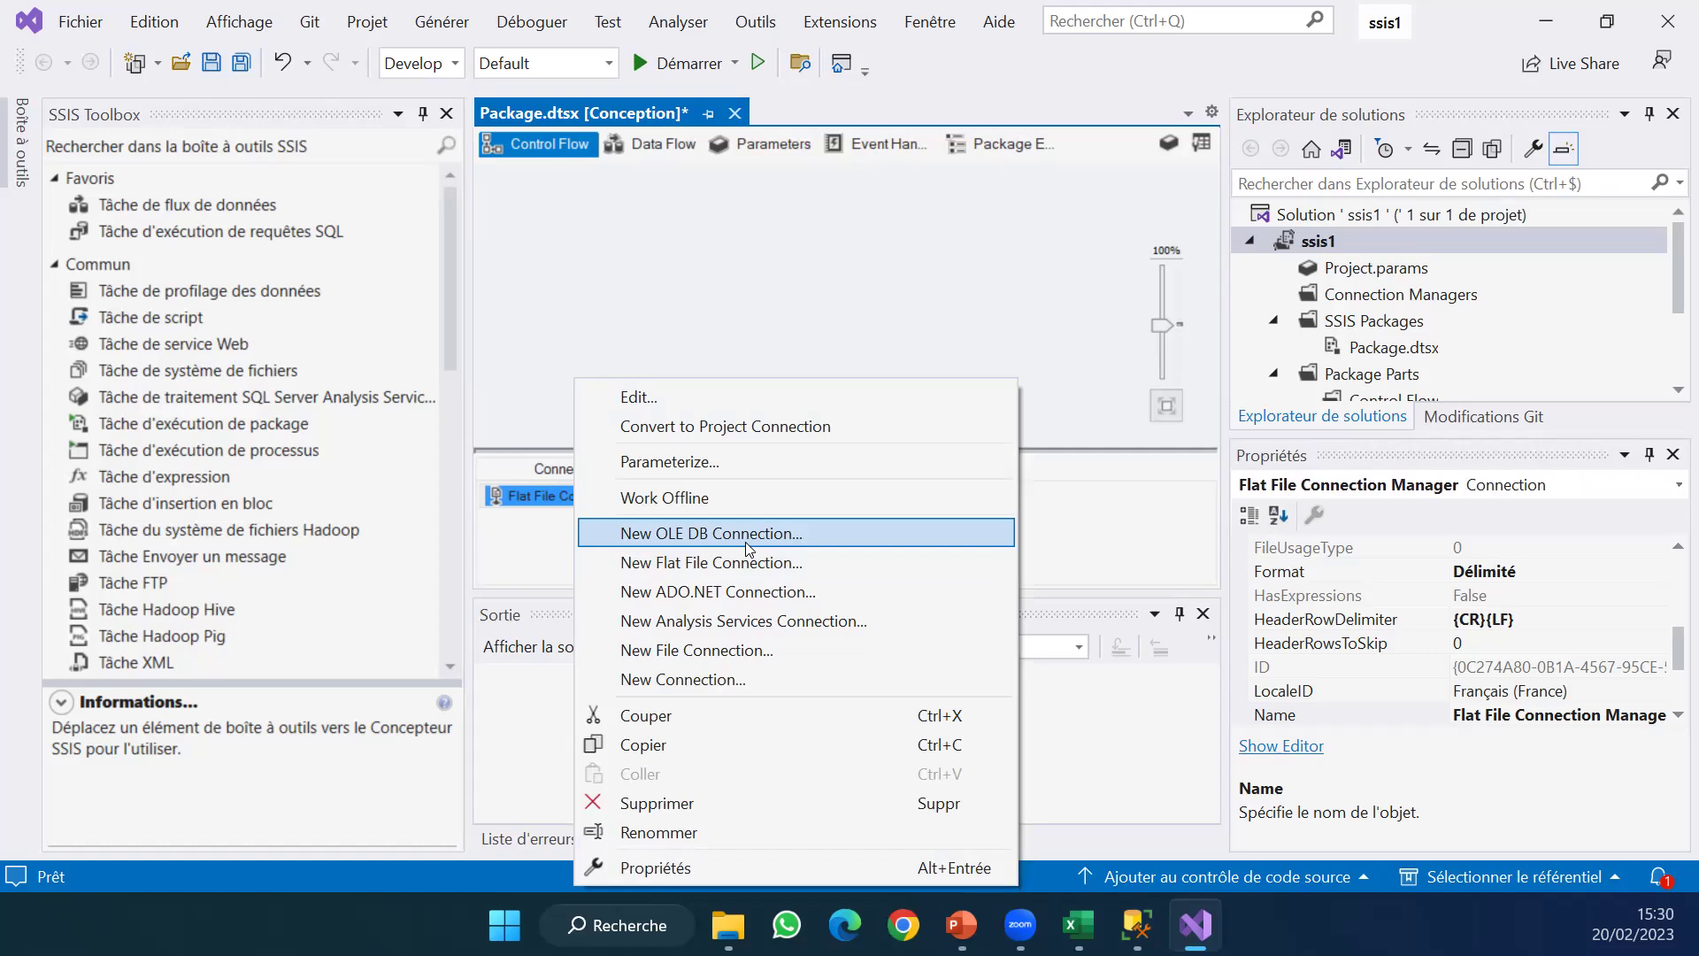
pyautogui.click(746, 535)
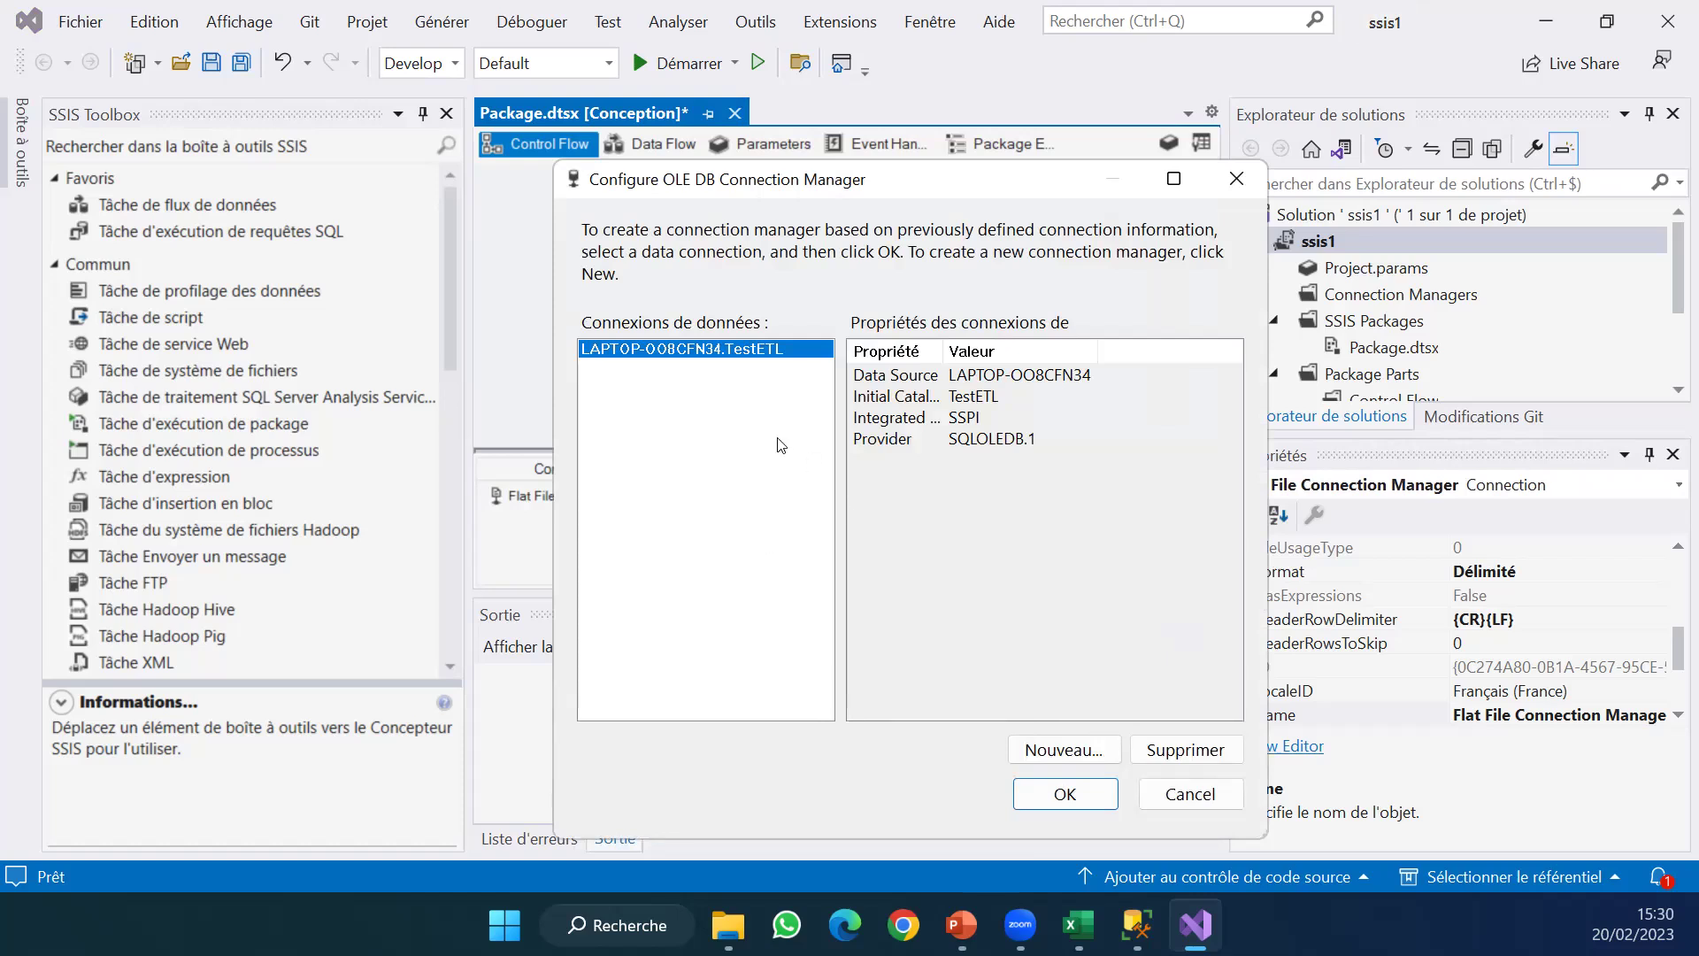
pyautogui.click(1212, 749)
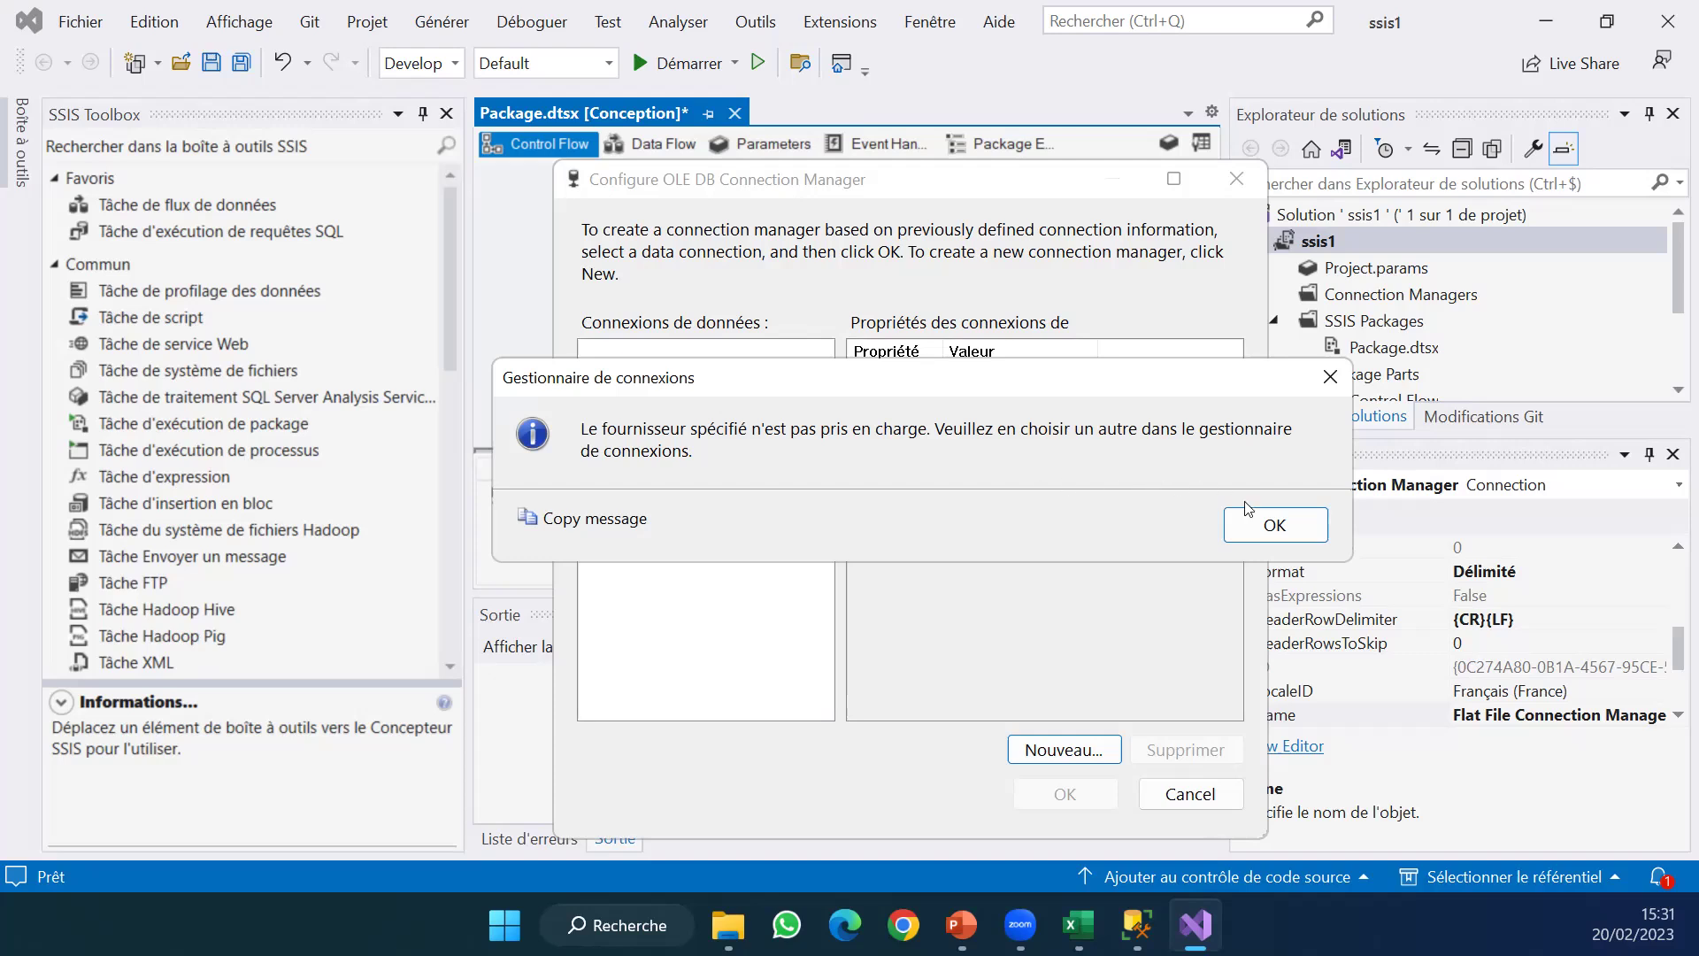
pyautogui.click(1257, 519)
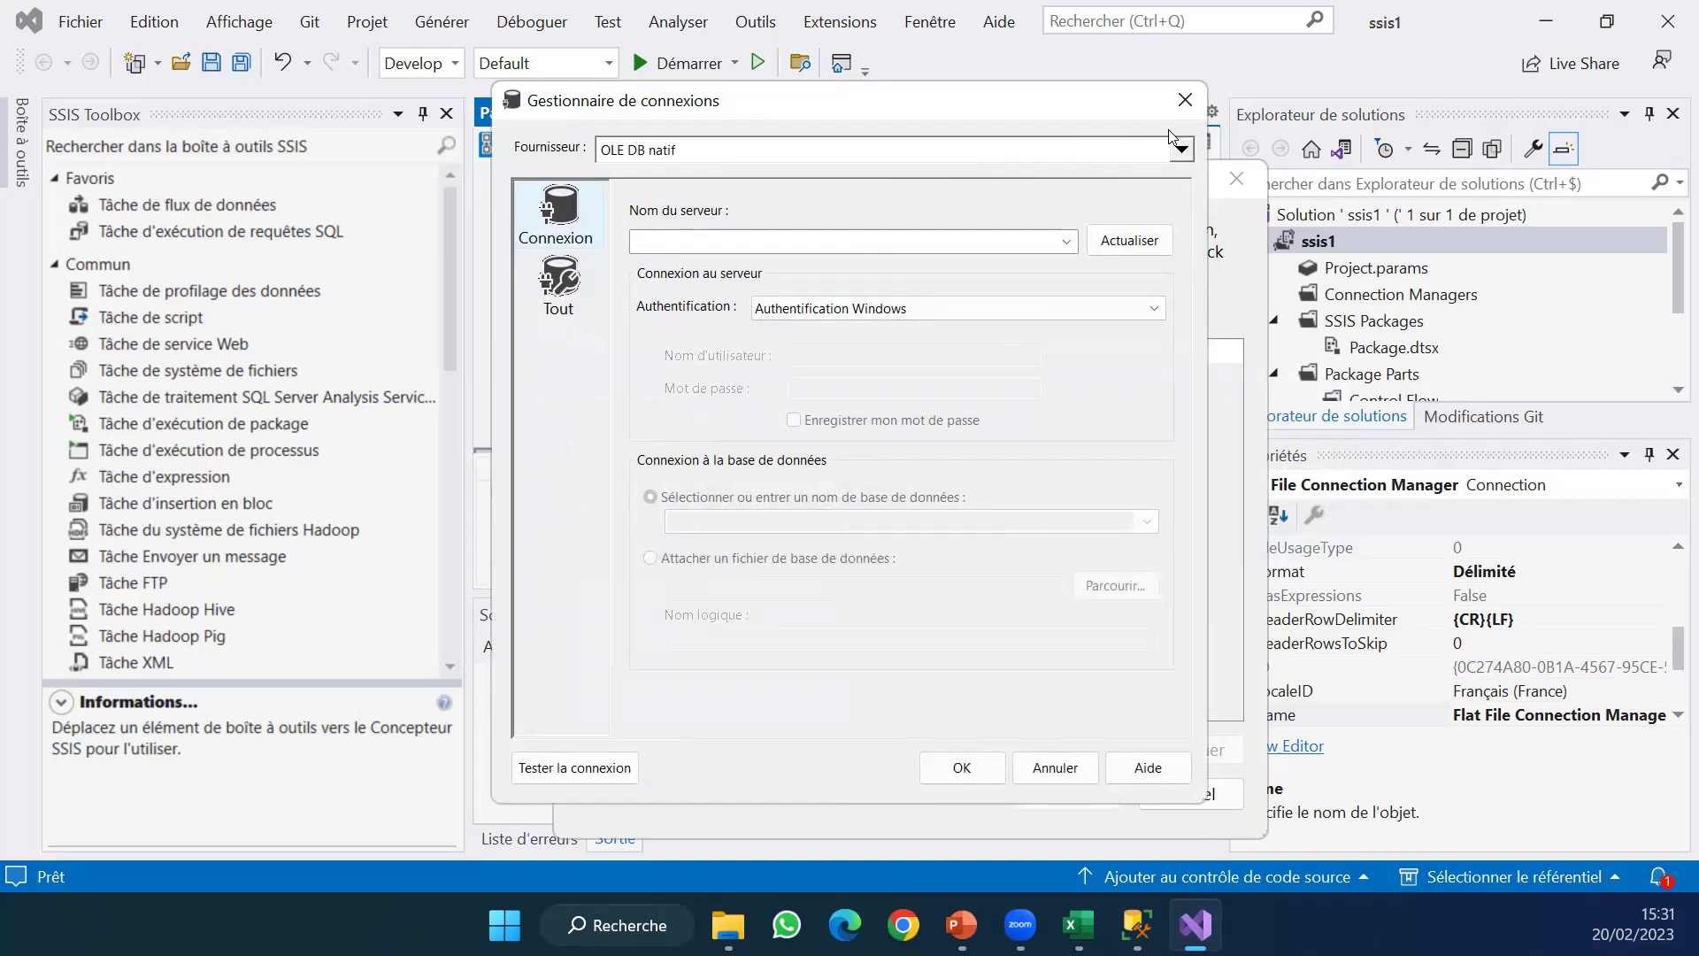
# Set the new data connection's provider to Microsoft OLE DB Provider for SQL Server.
pyautogui.click(1182, 152)
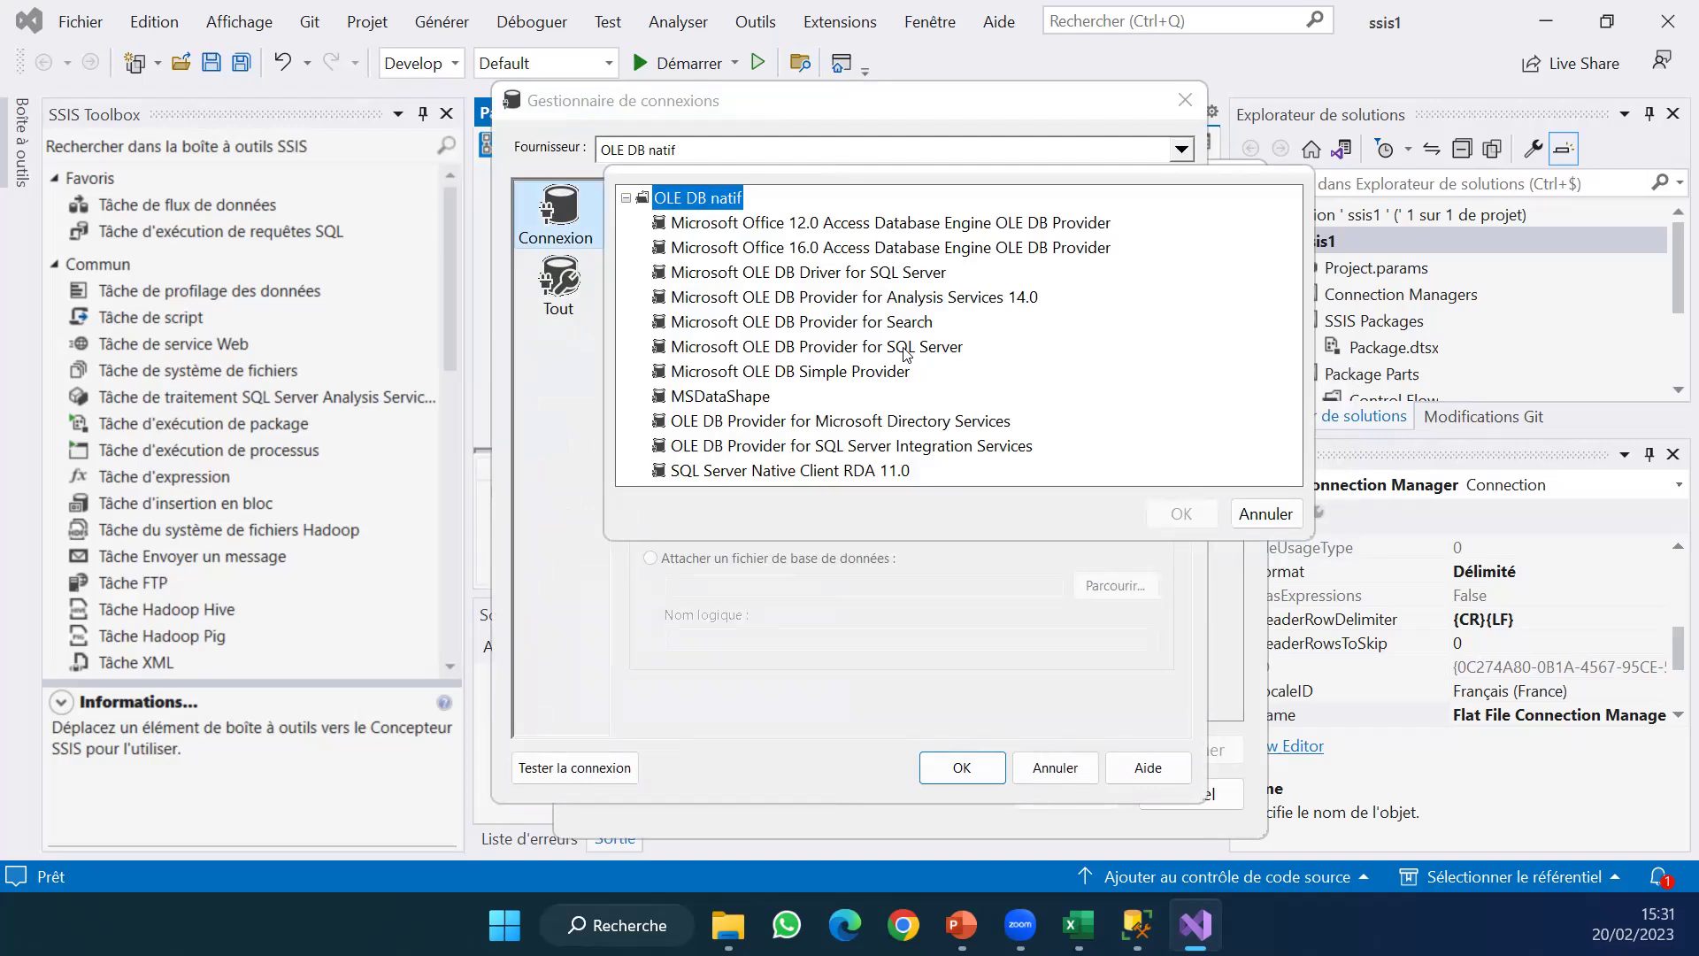
pyautogui.click(904, 354)
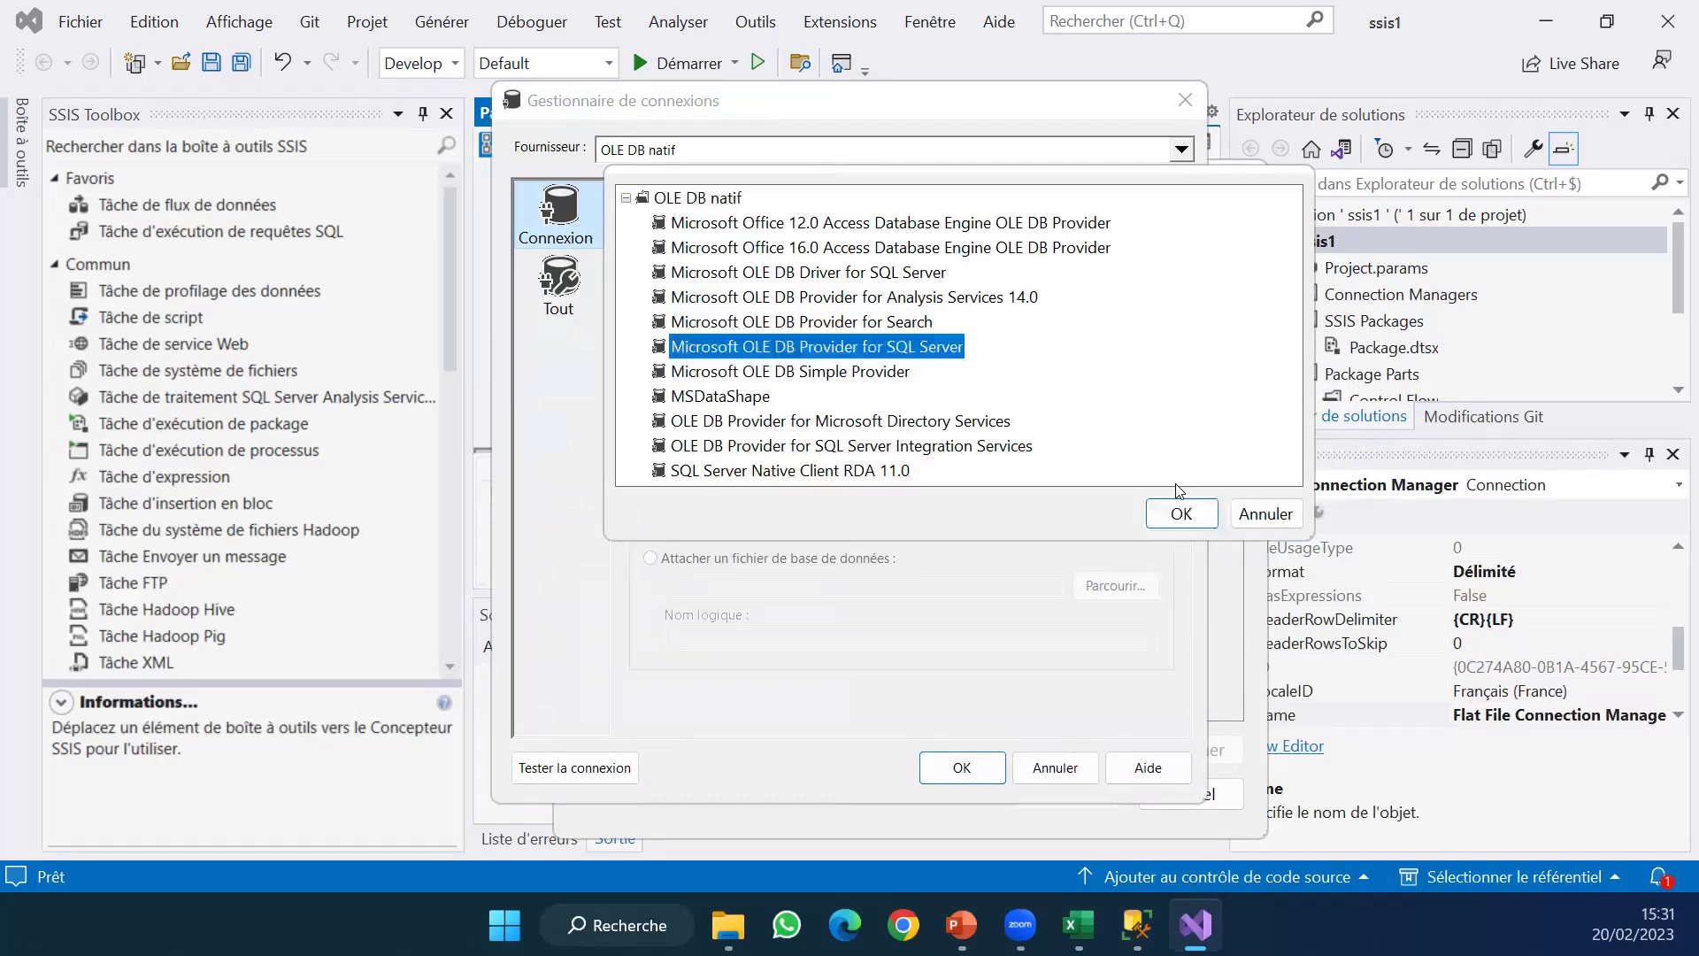
pyautogui.click(1183, 512)
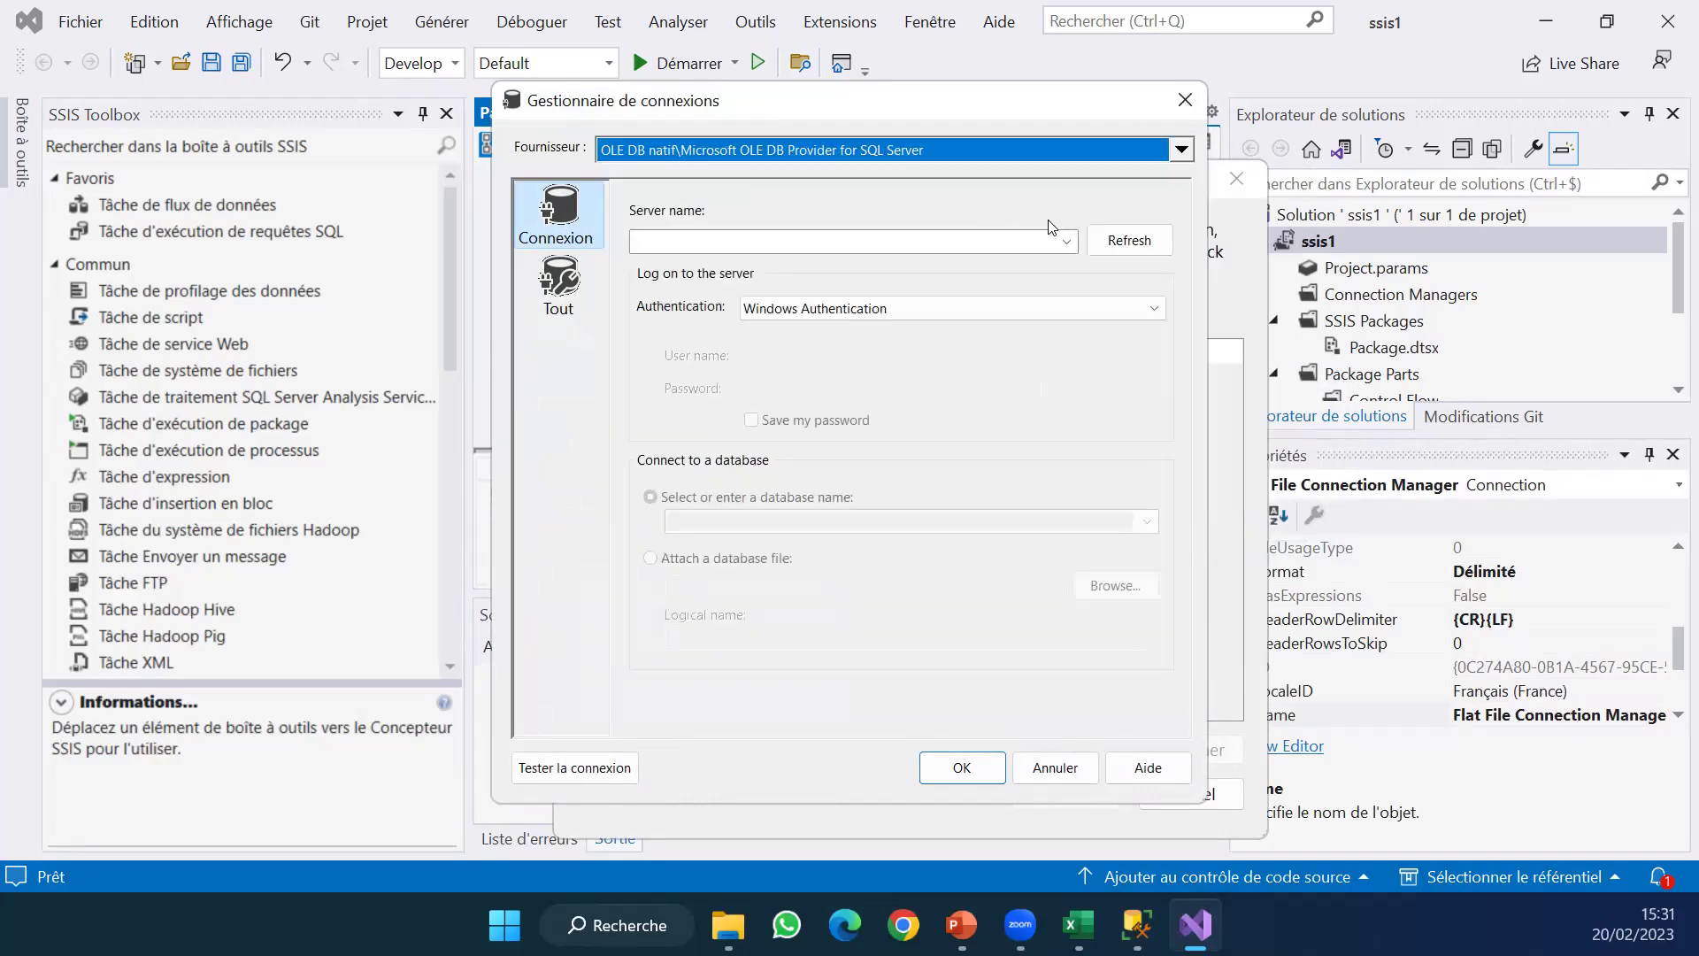
# Connect to the TestETL database on server LAPTOP-OO8CFN34 and add the OLE DB connection to the package.
pyautogui.click(1069, 242)
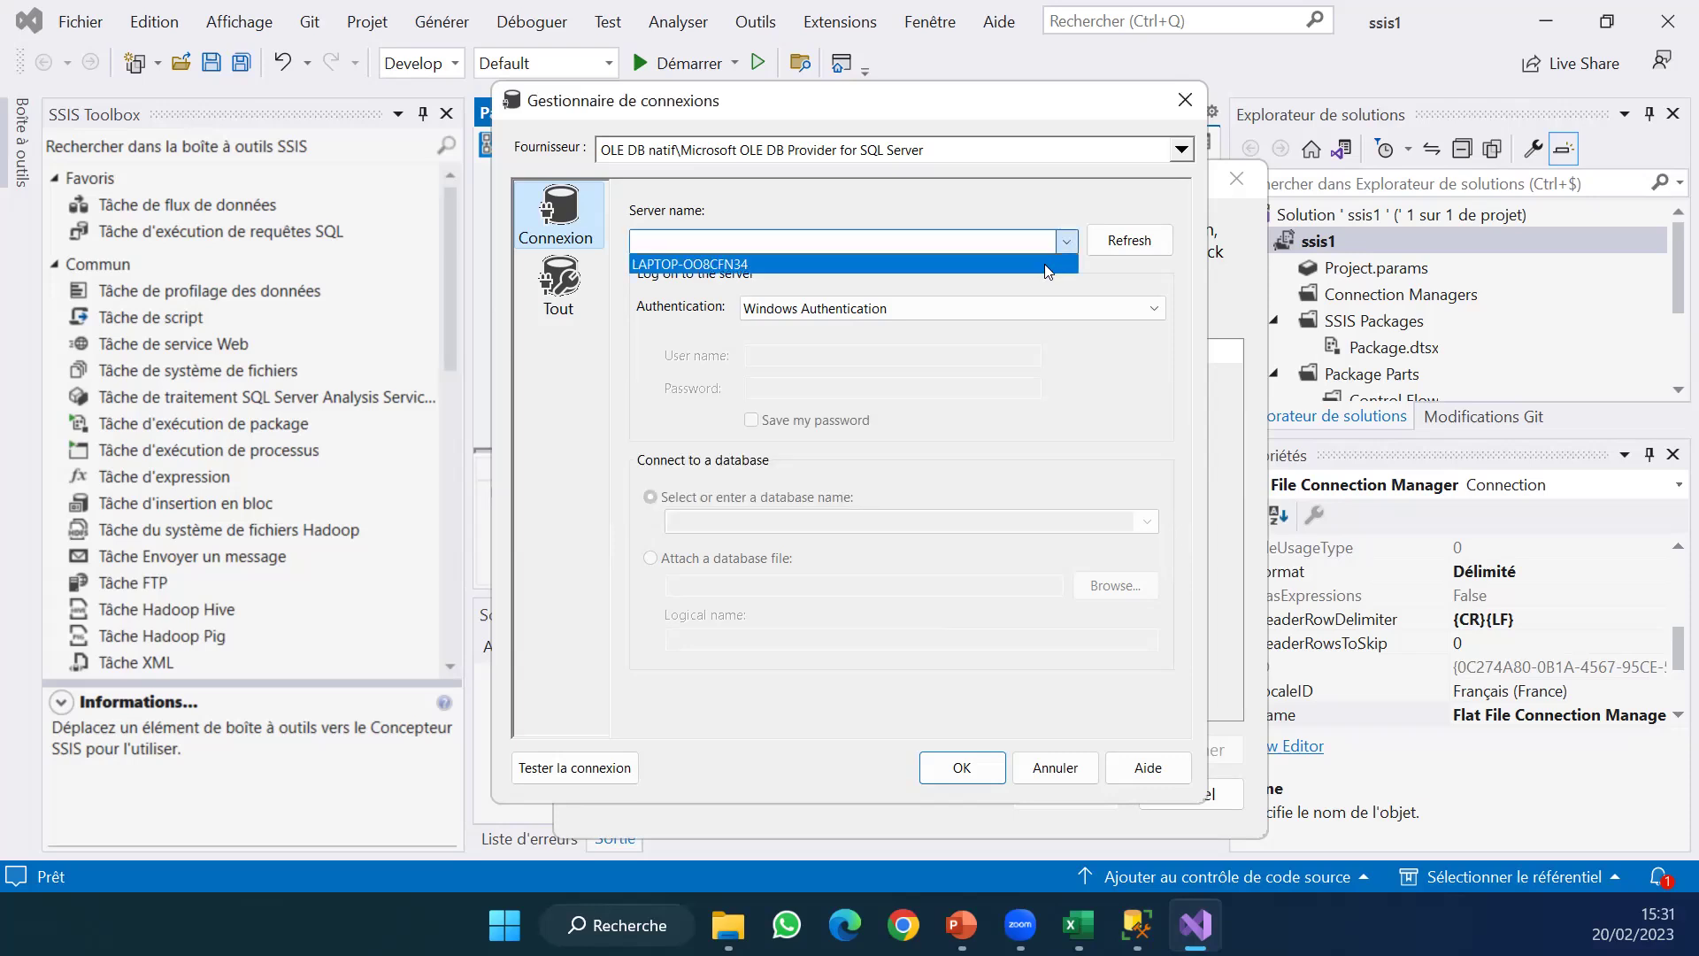
pyautogui.click(1044, 263)
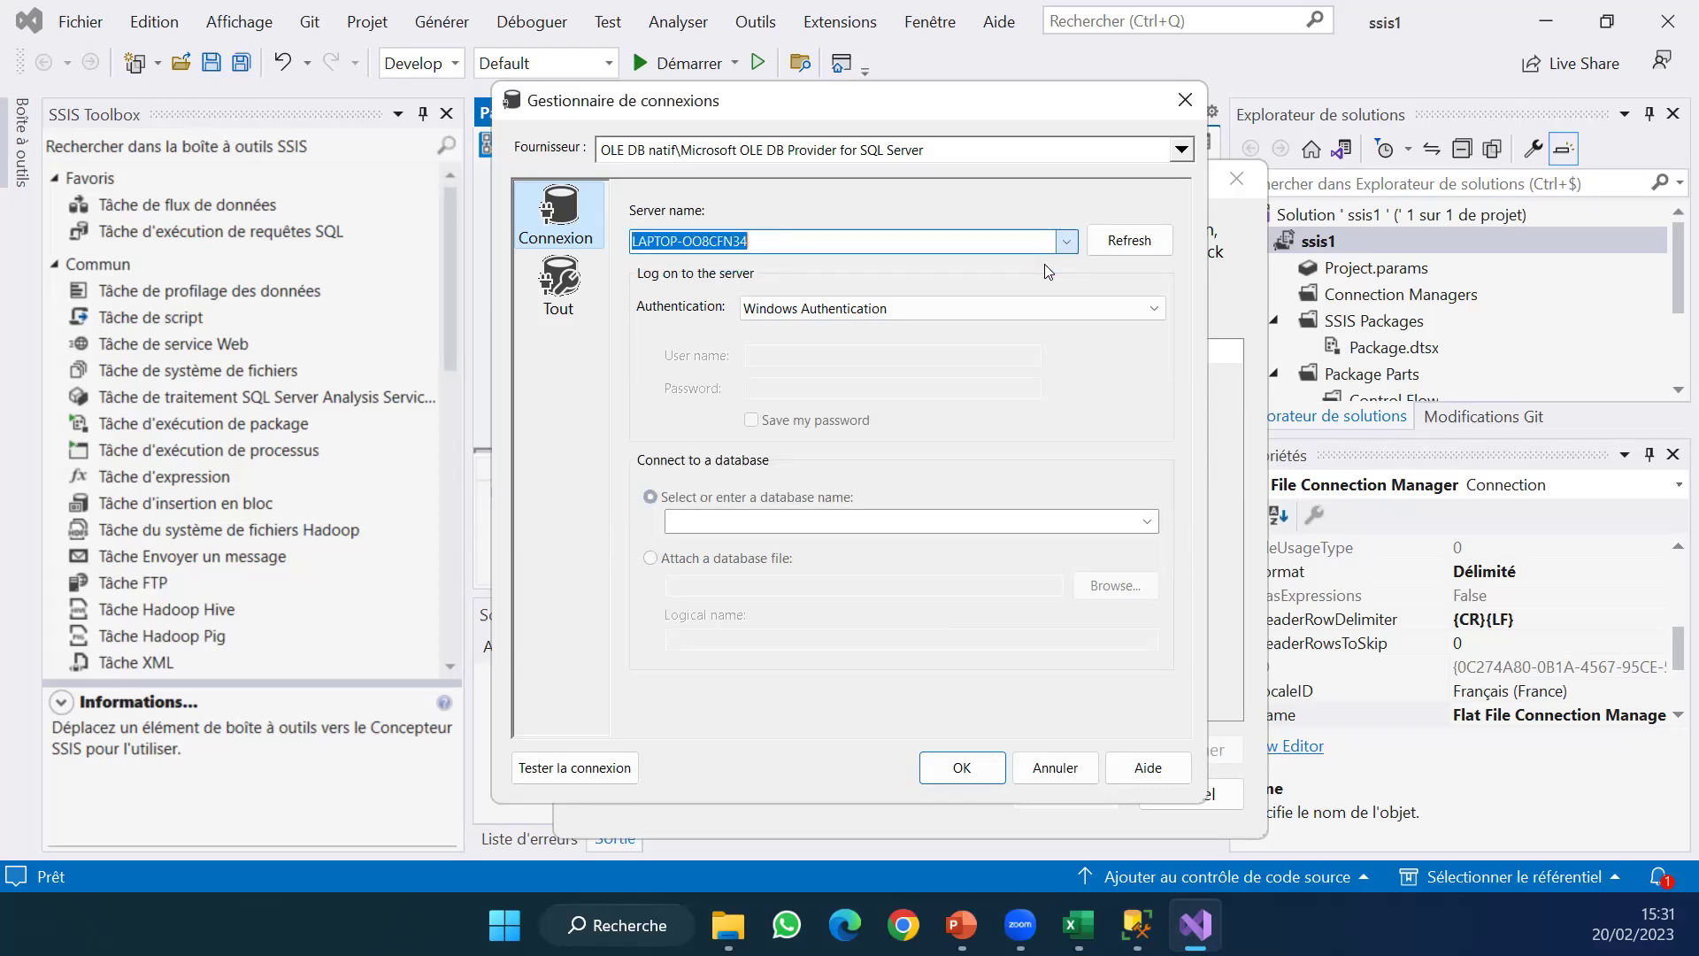
pyautogui.click(1148, 523)
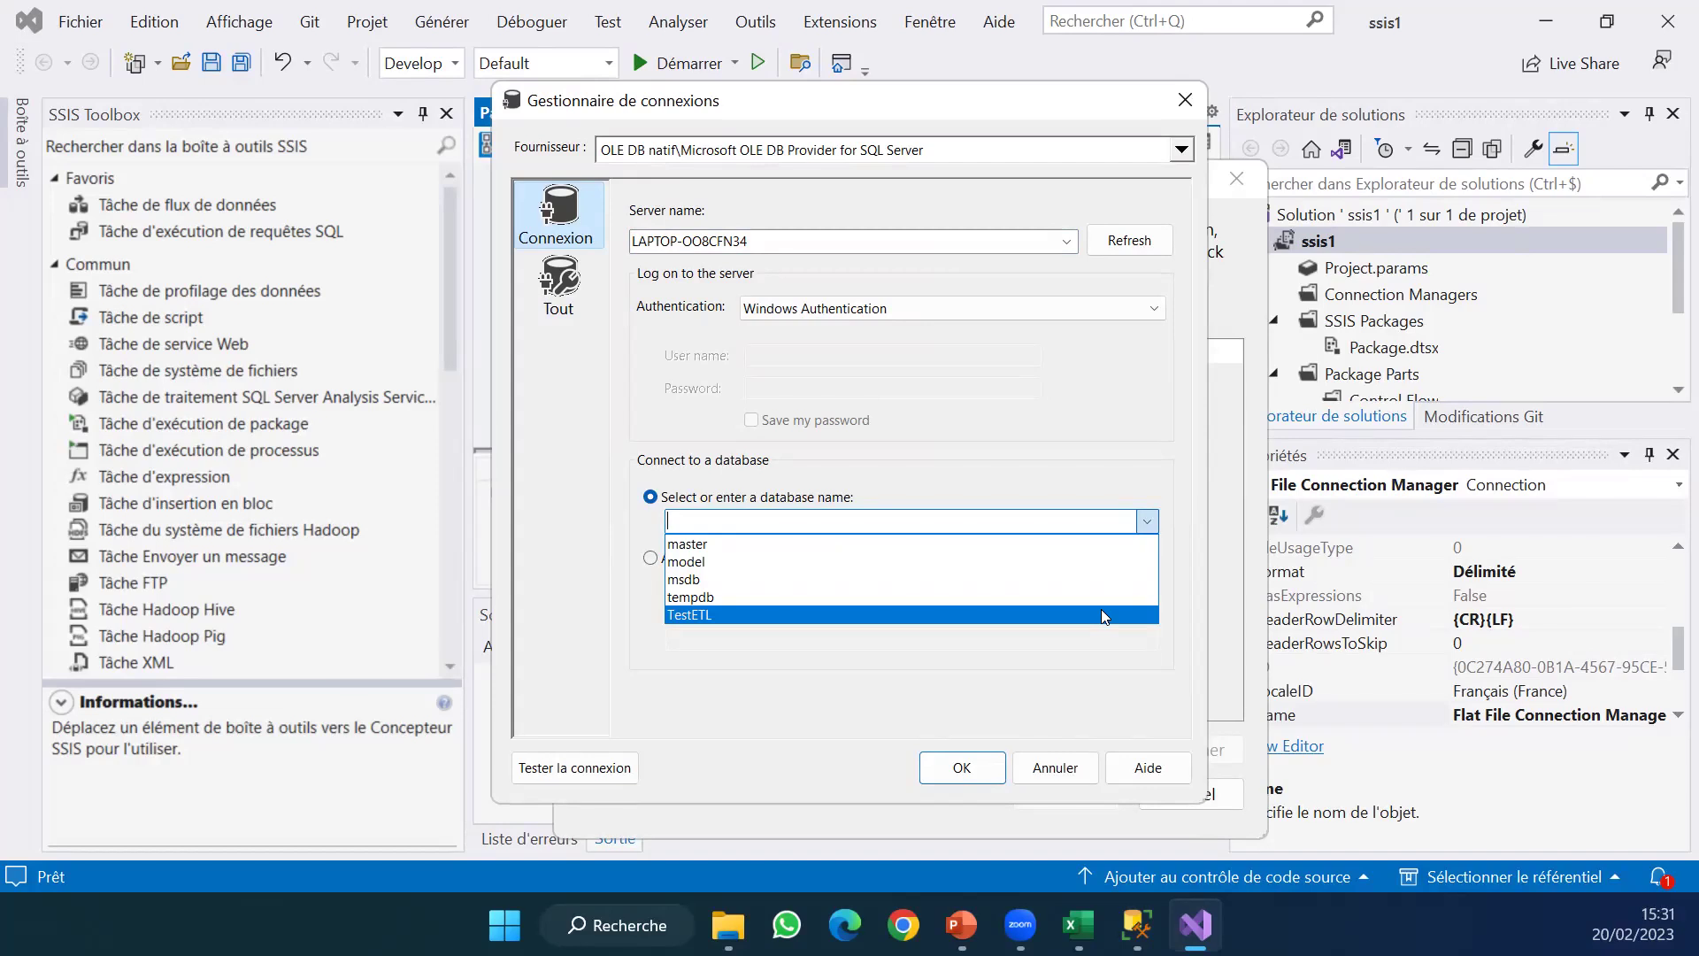
pyautogui.click(1100, 612)
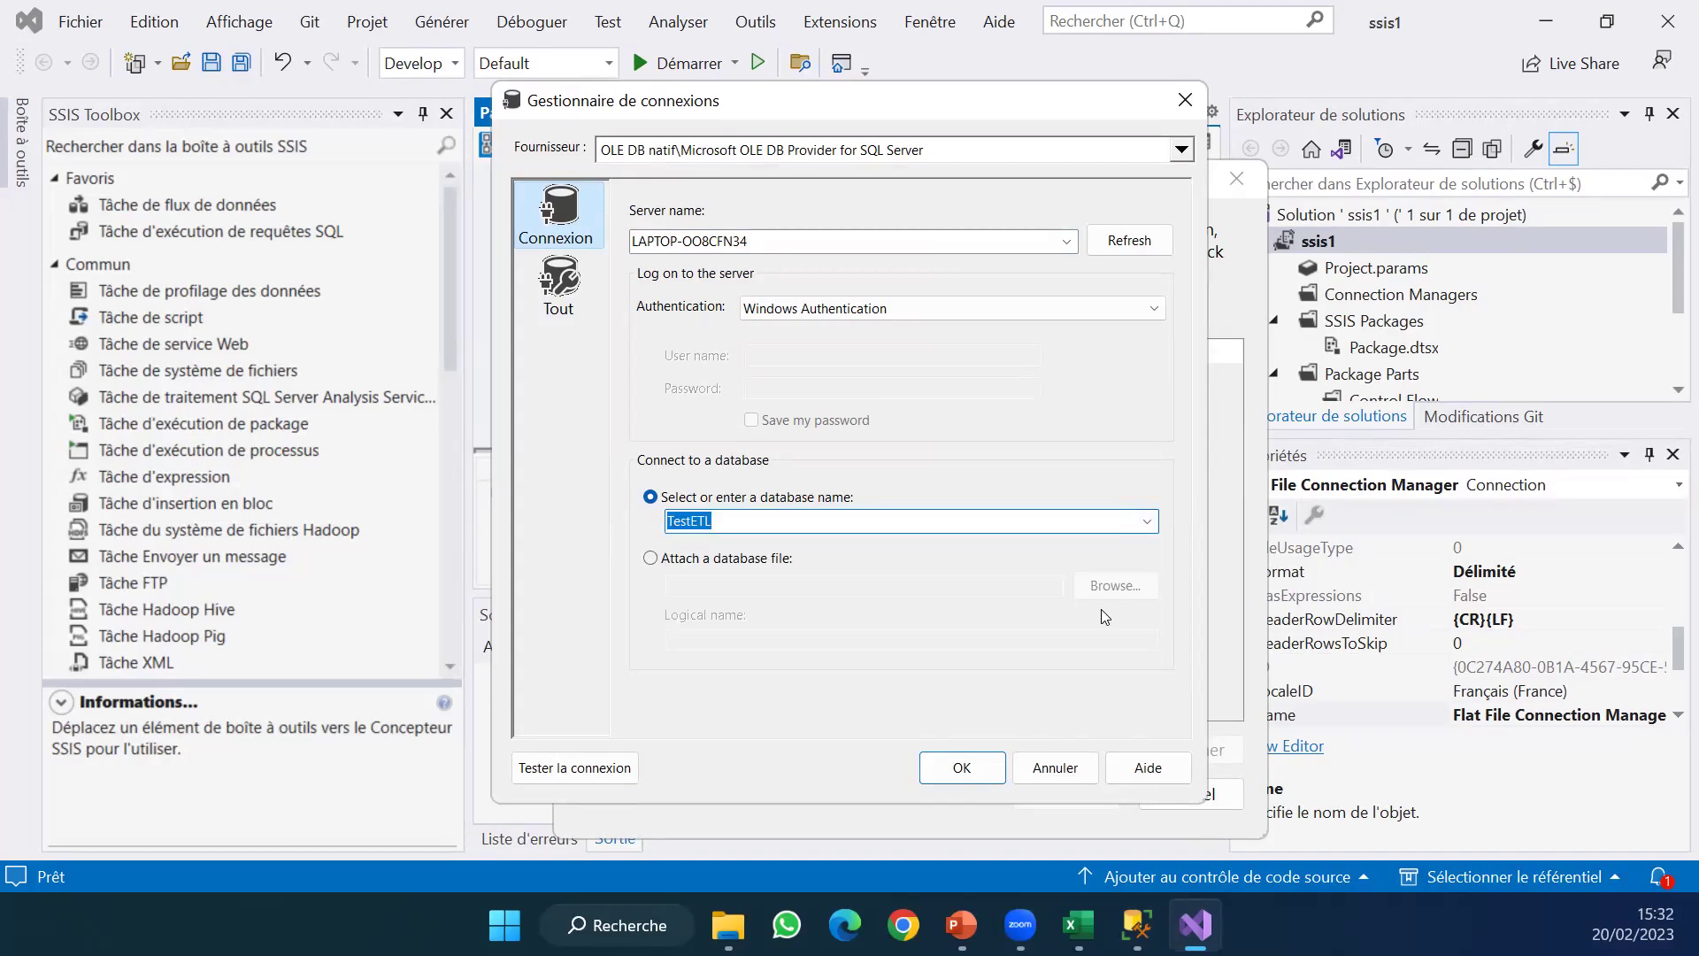
pyautogui.click(988, 775)
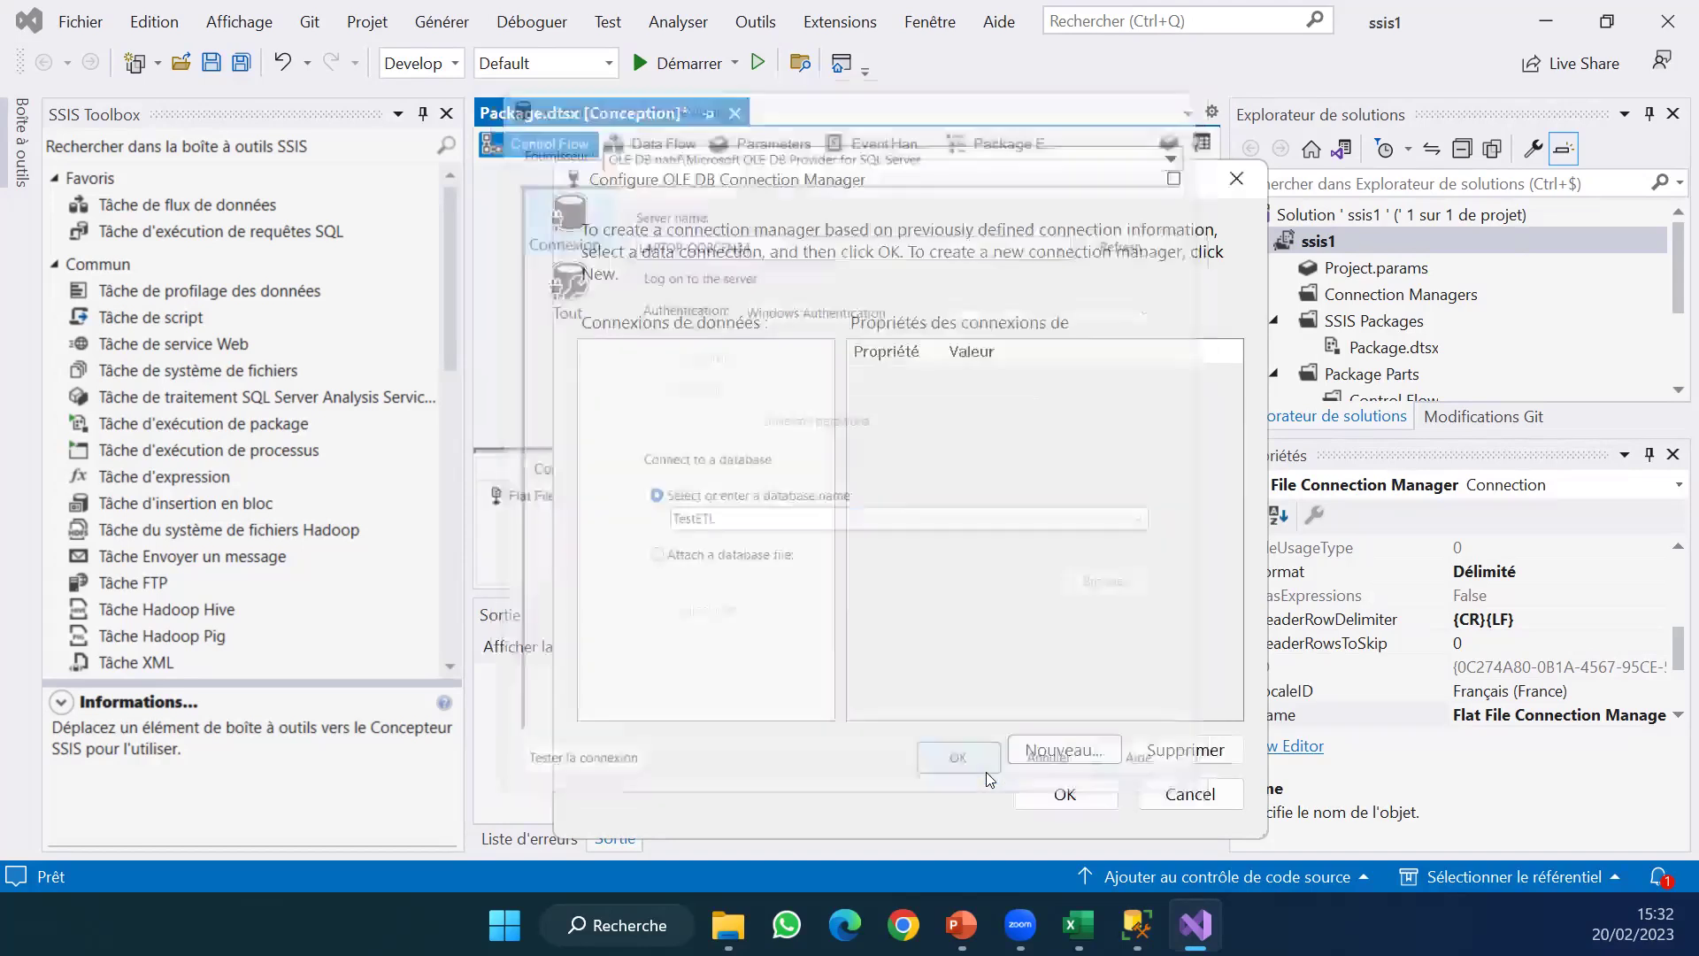
pyautogui.click(1085, 793)
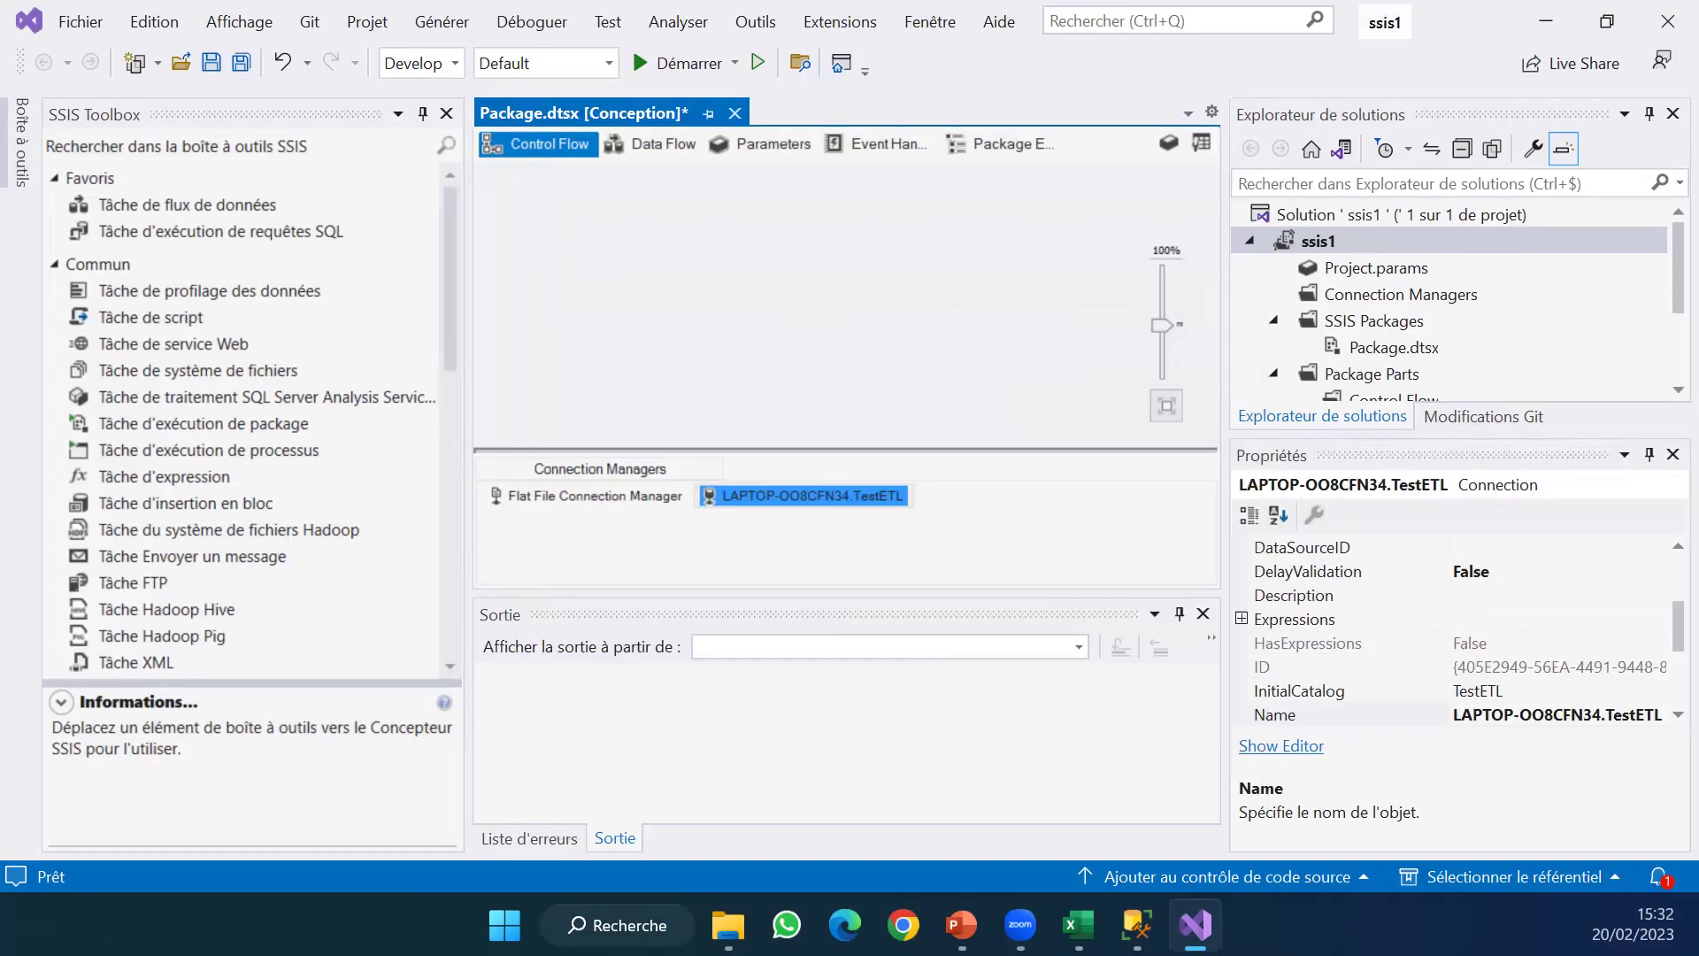
# Add a data flow task to the package's control flow.
pyautogui.hotkey('alt', 'Tab')
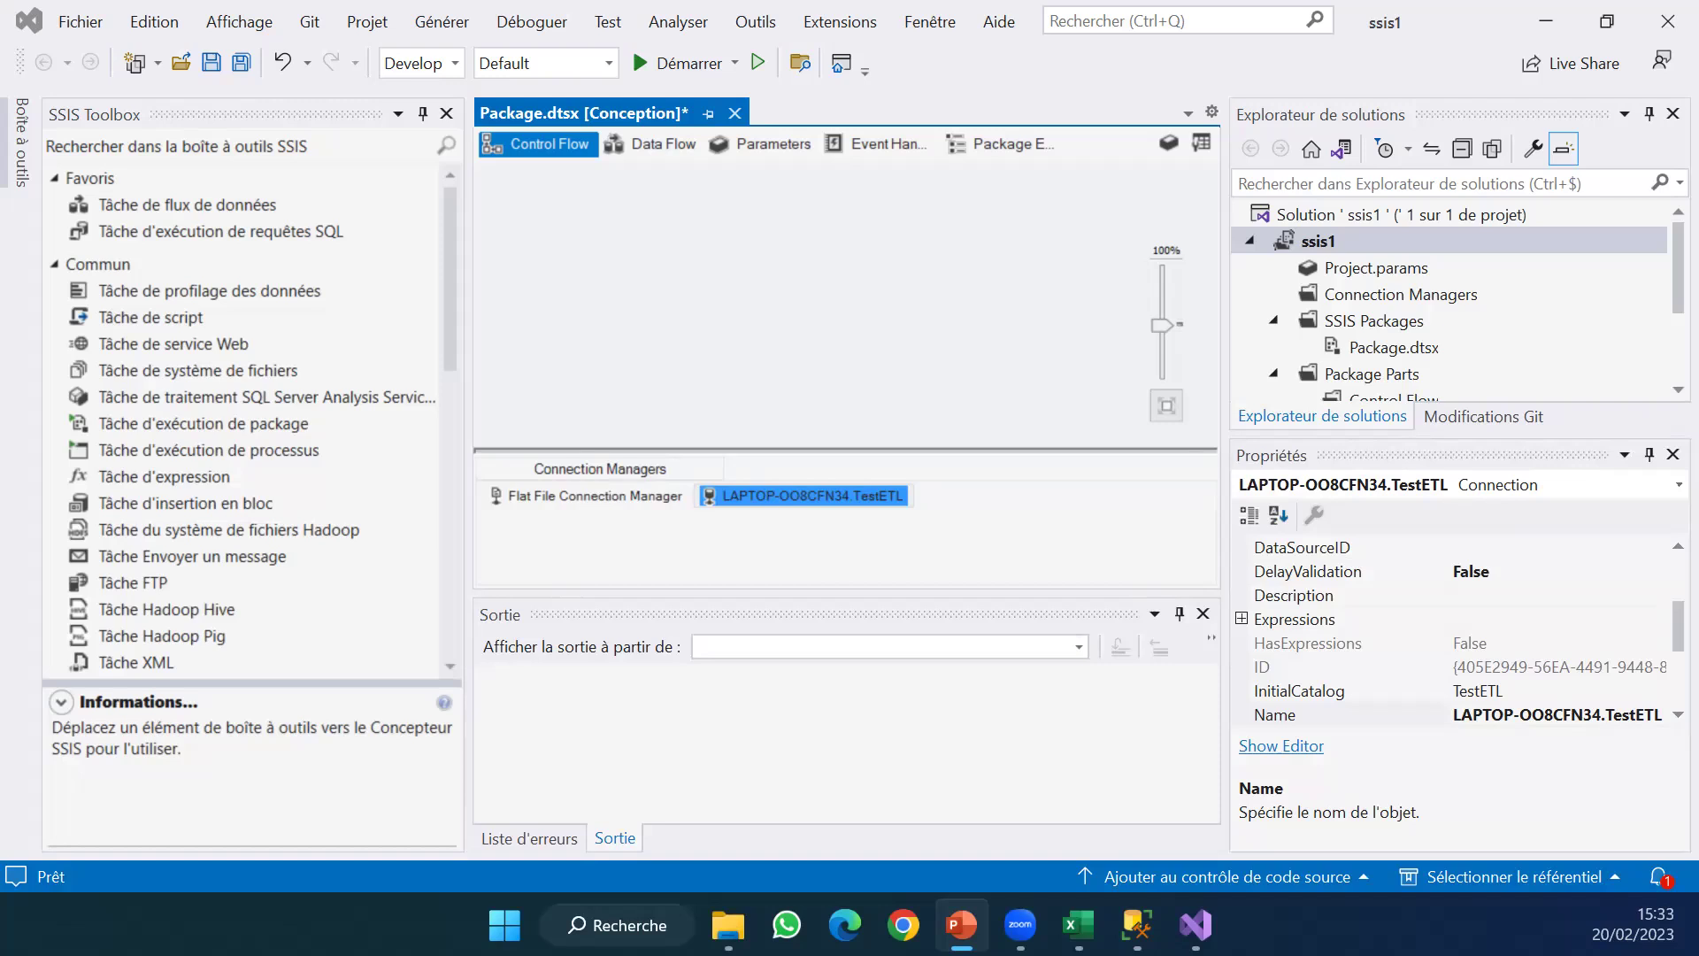
pyautogui.click(247, 204)
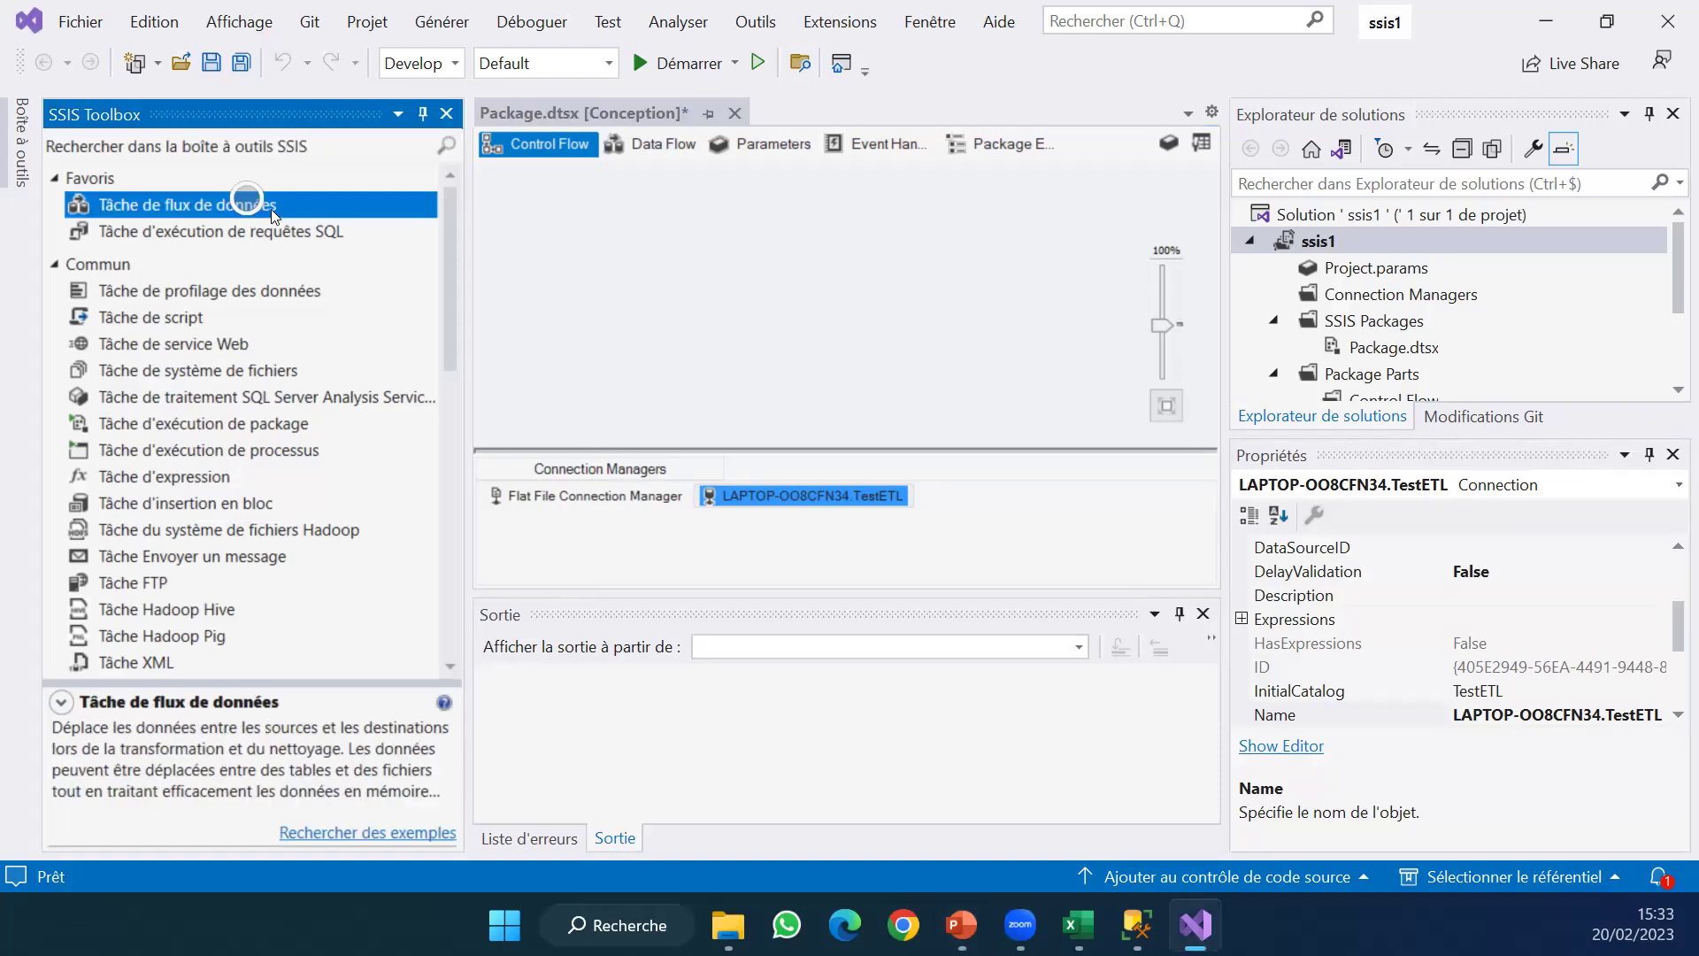
pyautogui.rightClick(621, 279)
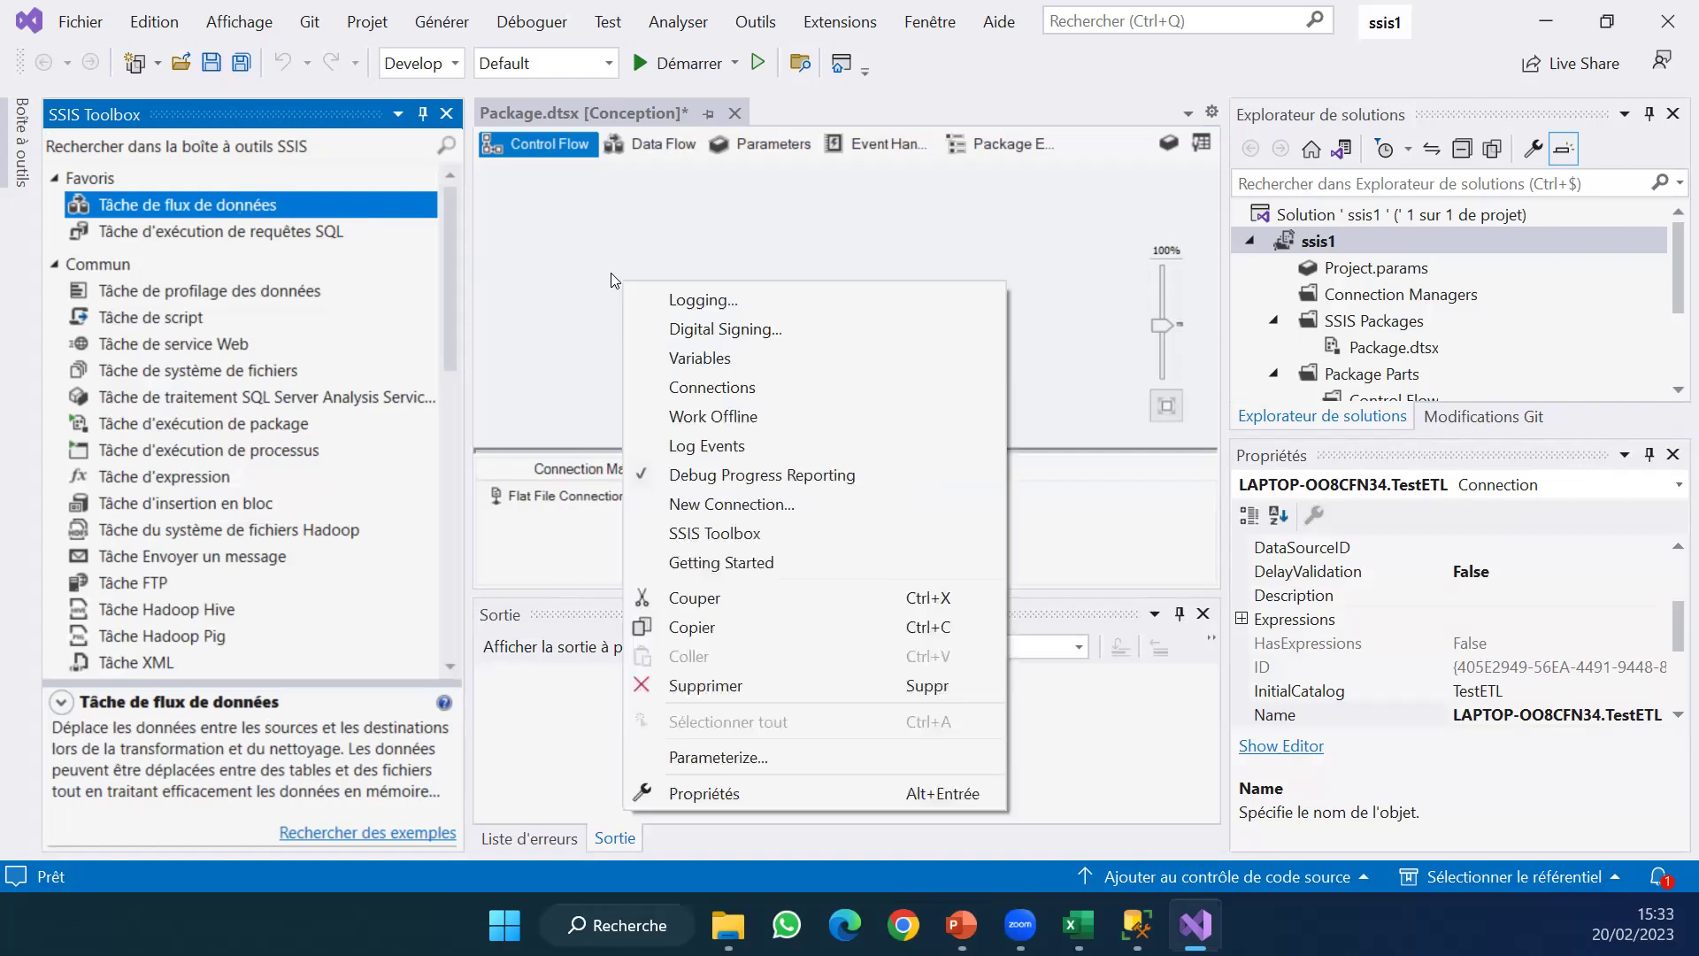
pyautogui.click(532, 289)
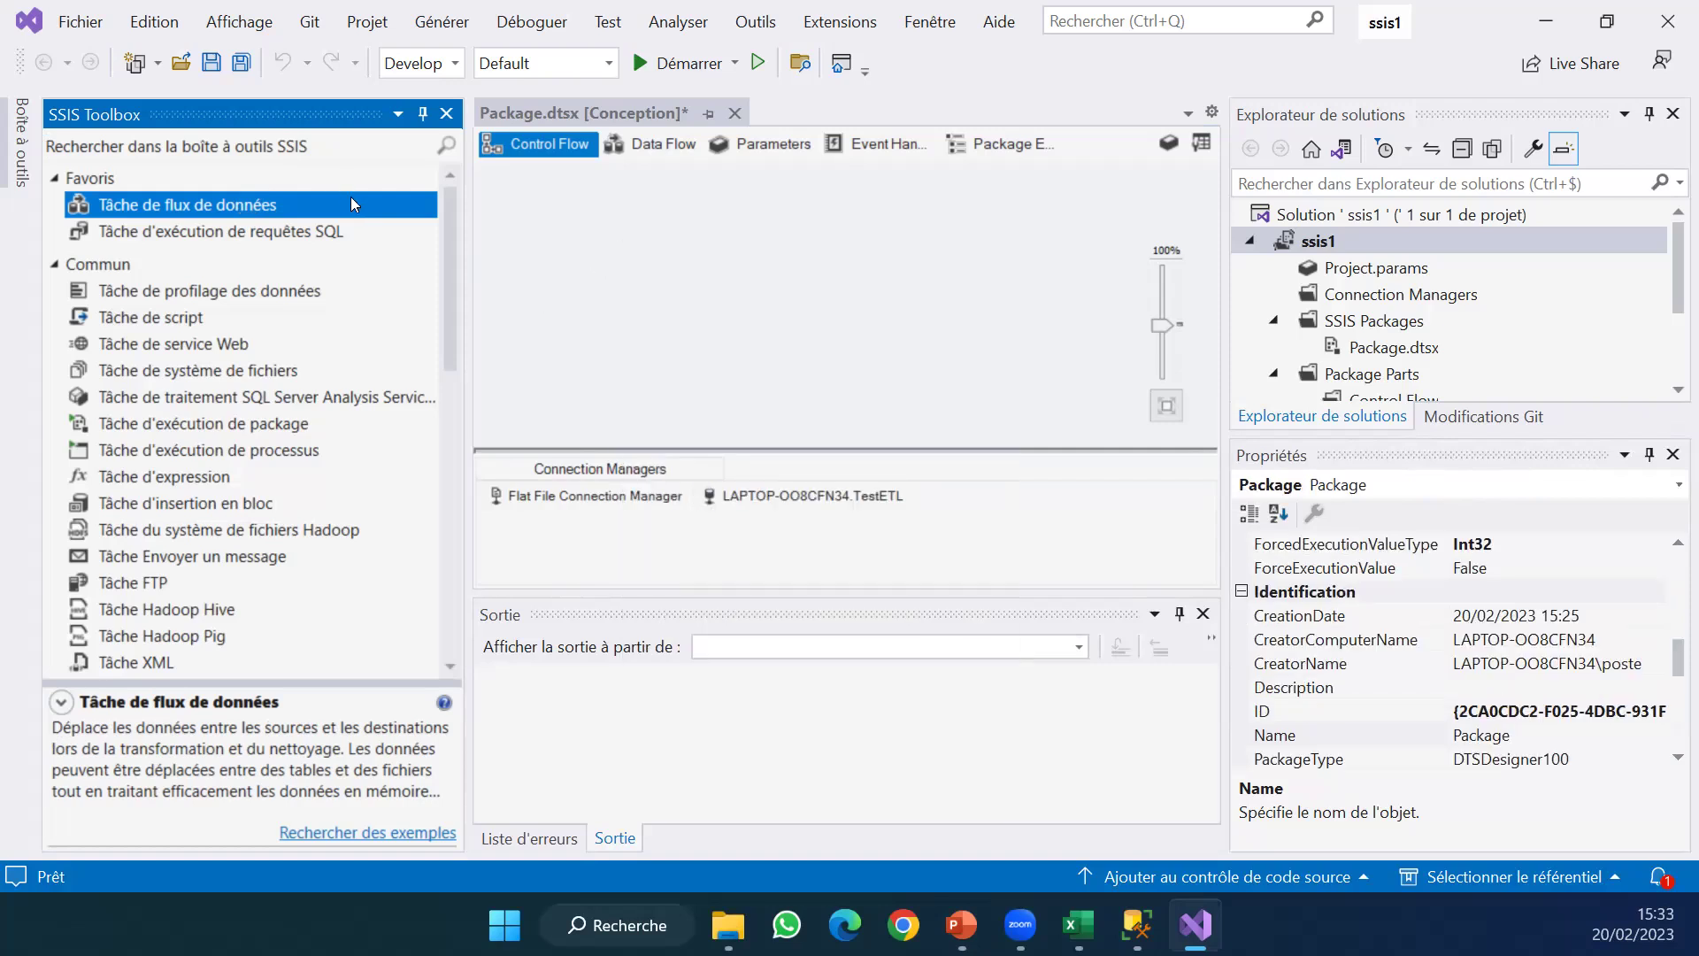
pyautogui.click(412, 177)
pyautogui.moveTo(301, 196); pyautogui.dragTo(588, 291)
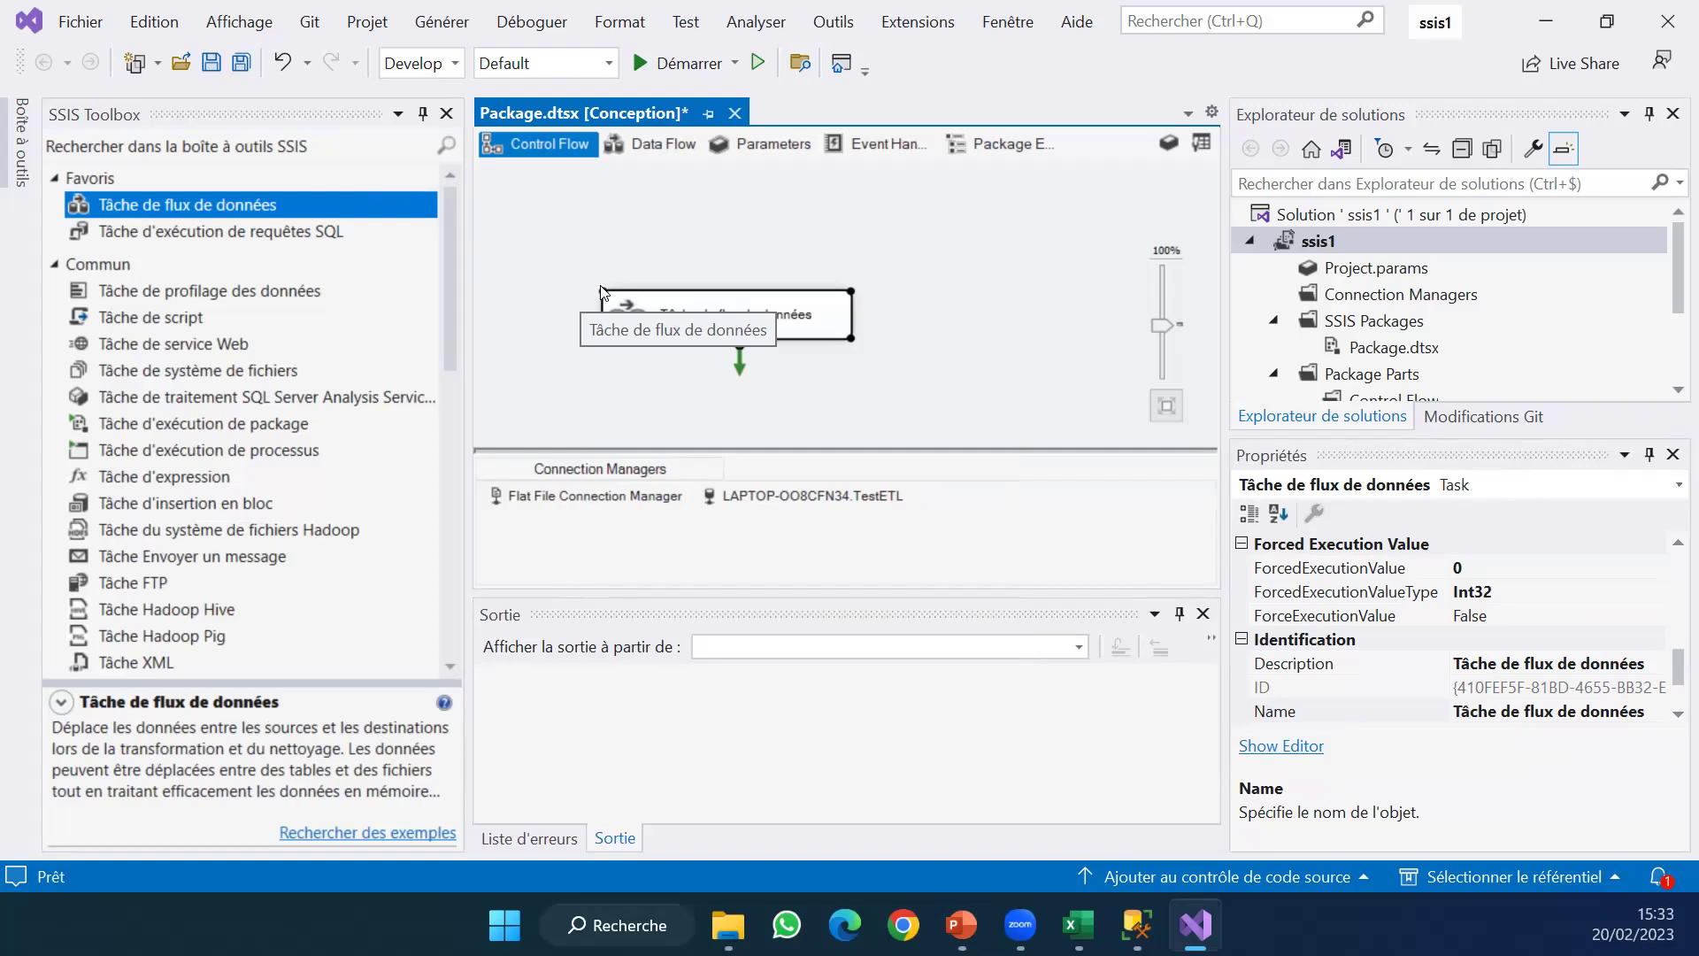
pyautogui.click(834, 271)
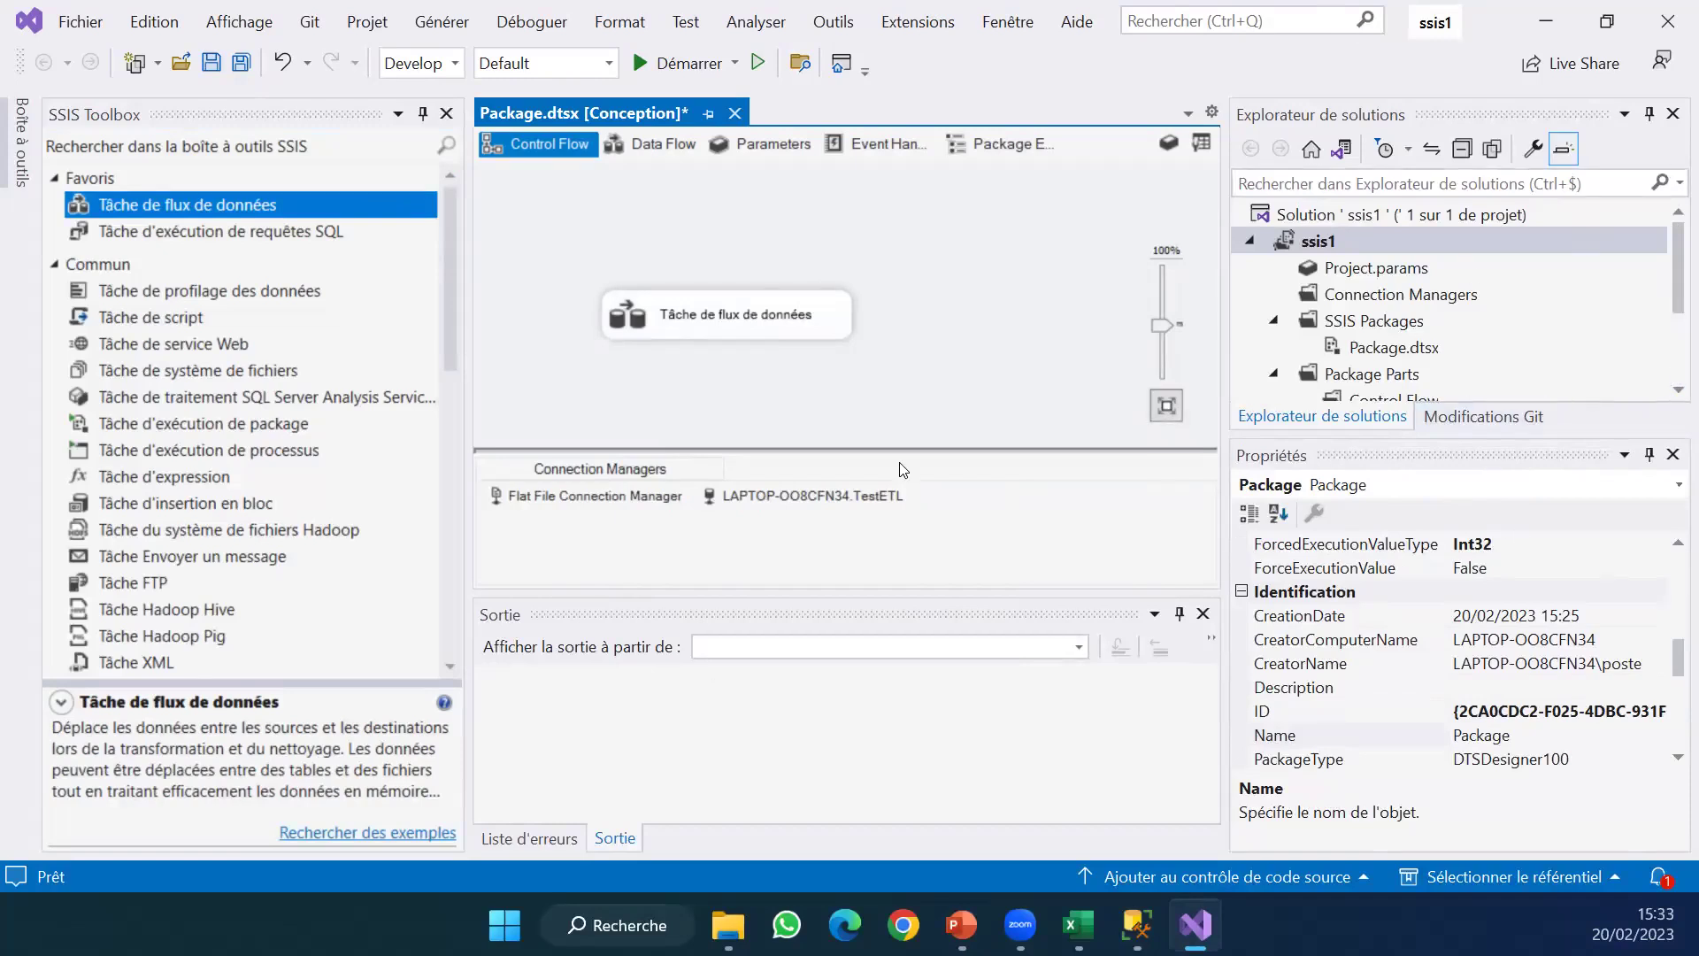
# Rename the data flow task as Extract From Text File.
pyautogui.click(754, 322)
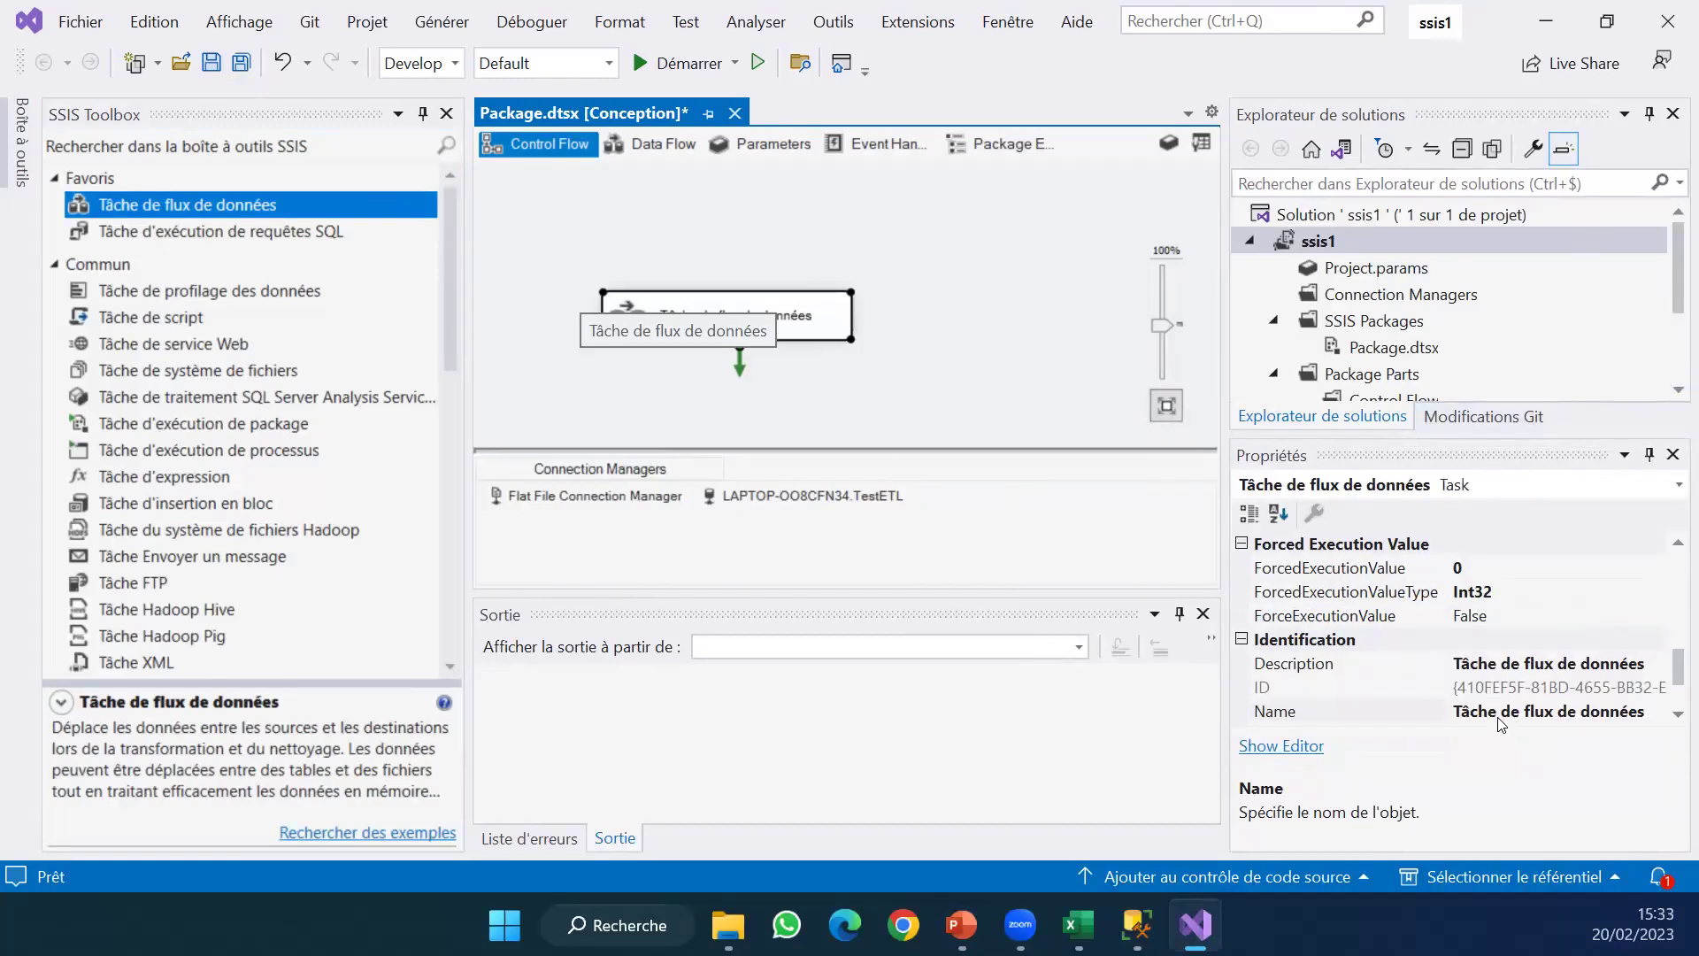
pyautogui.rightClick(823, 312)
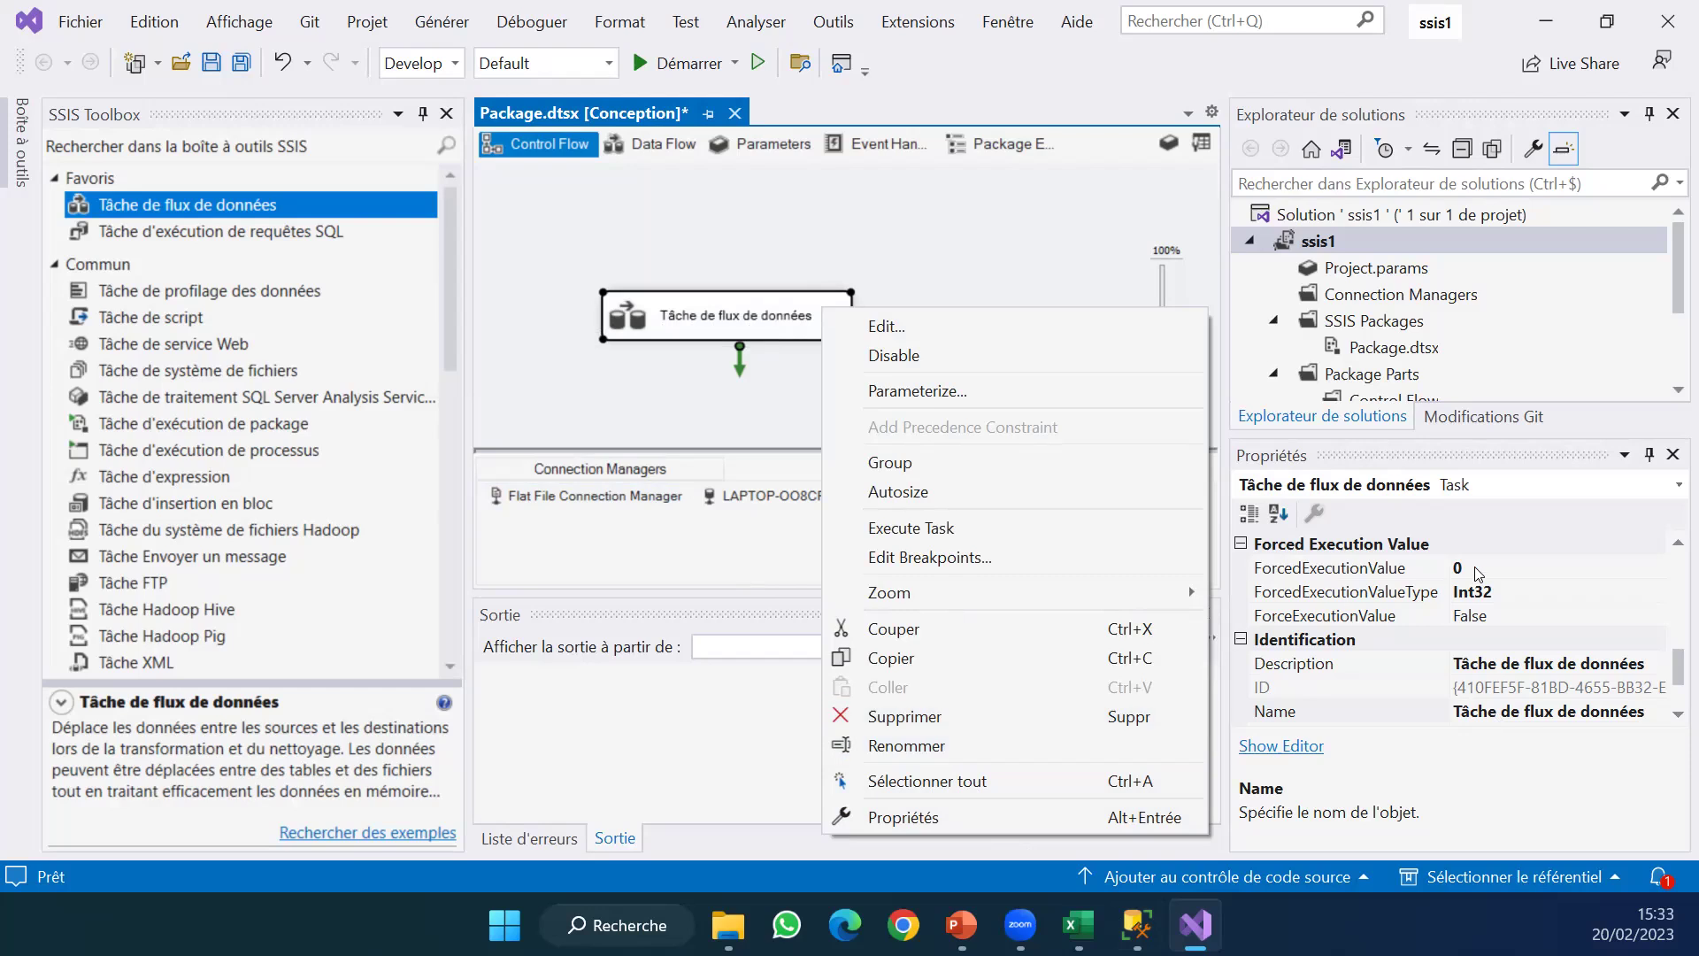
pyautogui.click(1510, 711)
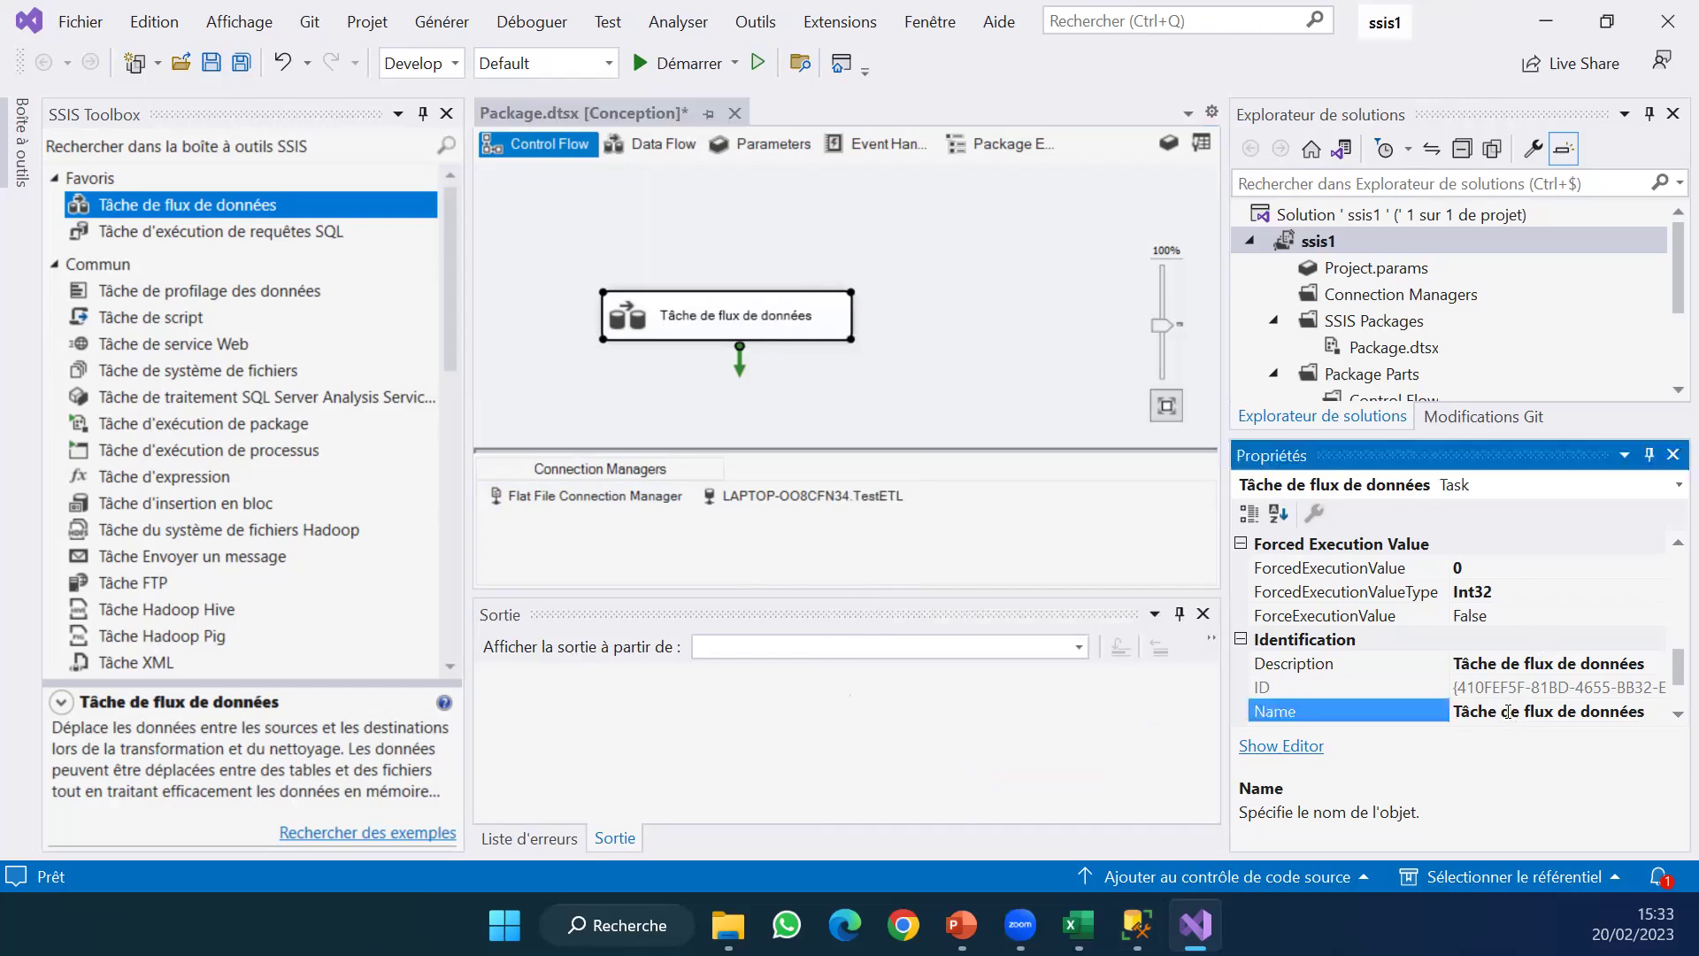
pyautogui.click(1510, 711)
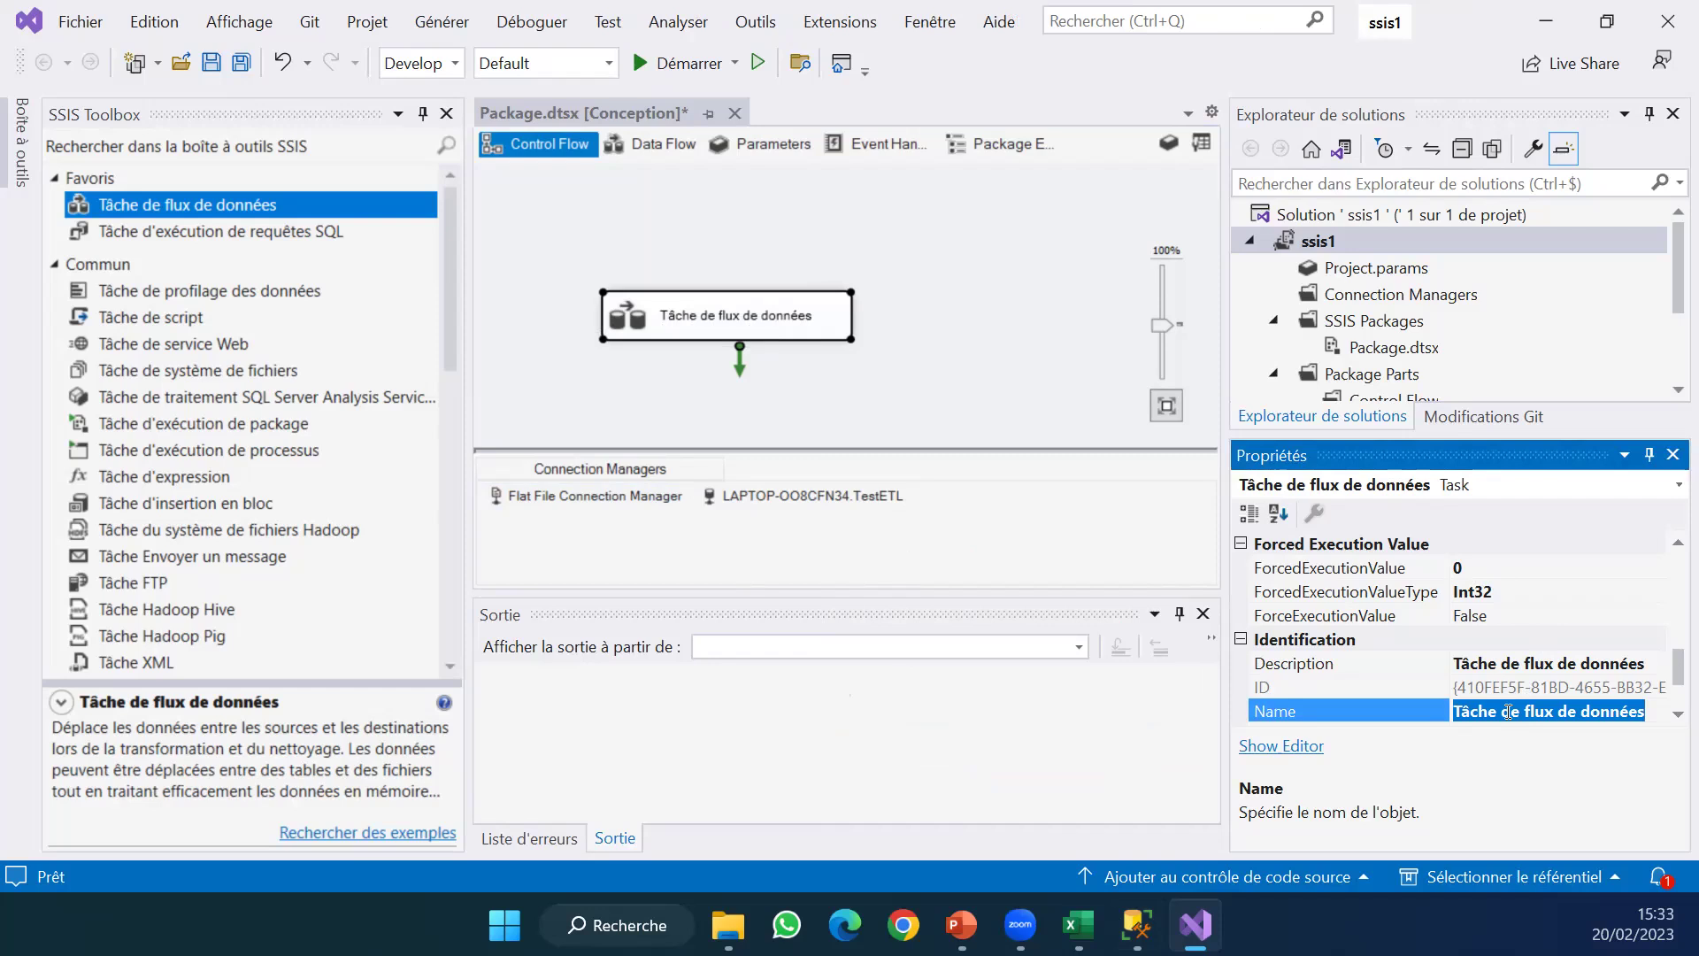
pyautogui.write('Extract')
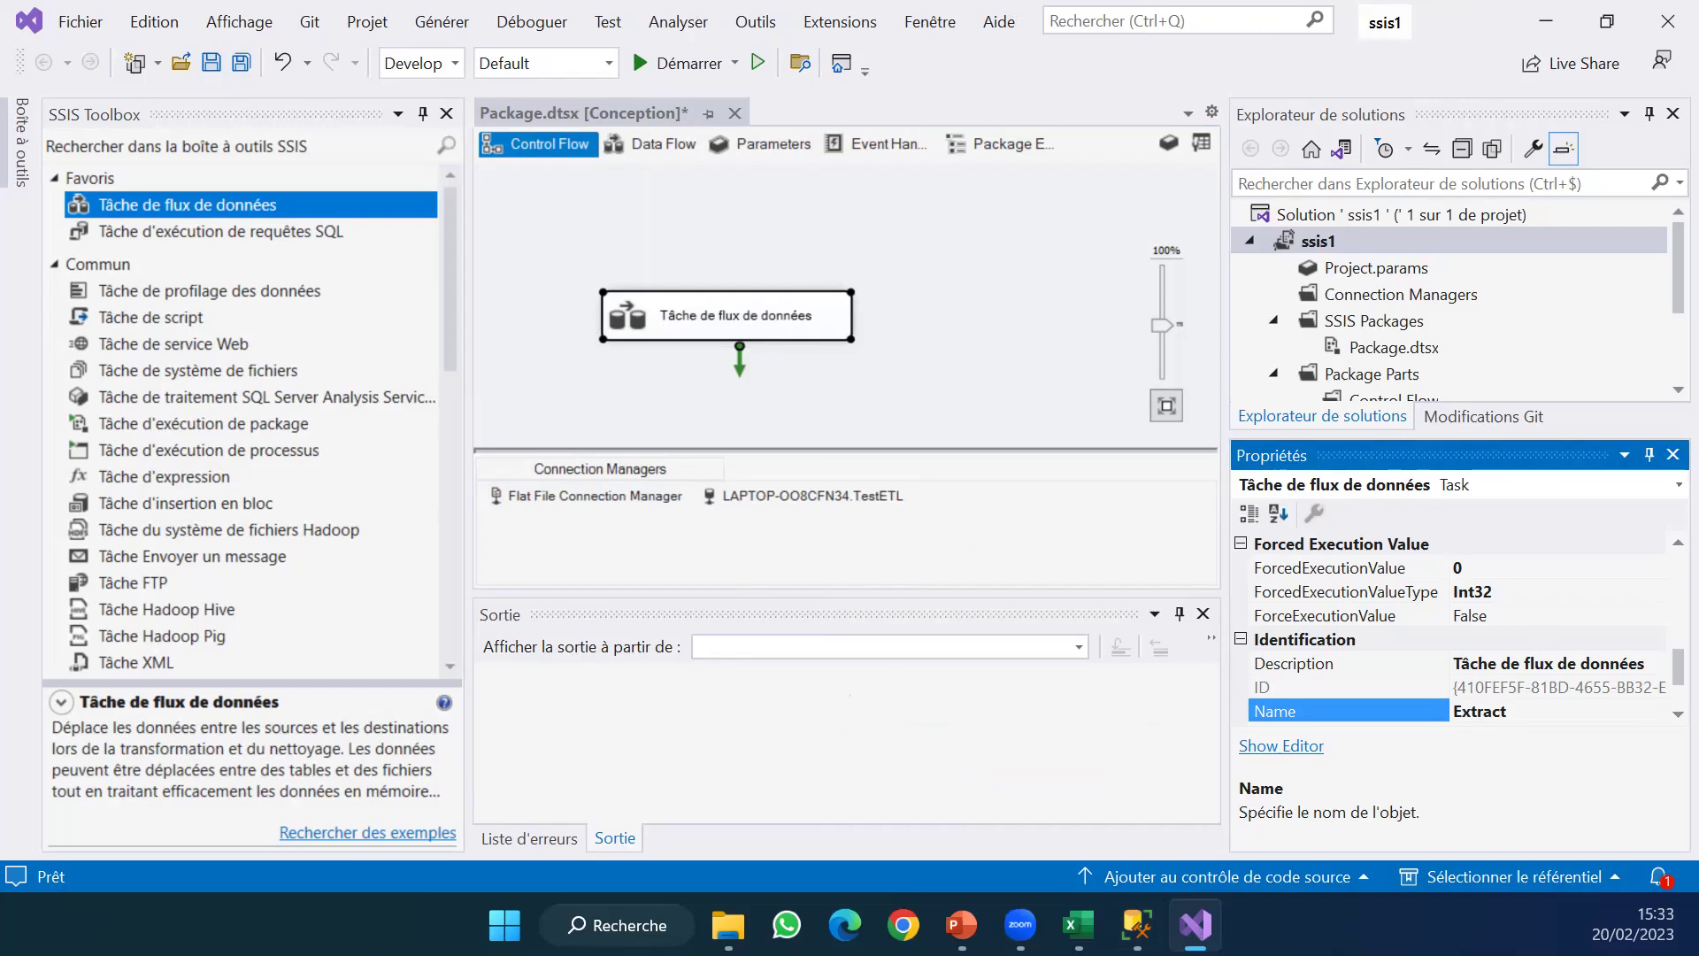
pyautogui.write(' From Text F')
pyautogui.press('BackSpace')
pyautogui.write('Flie')
pyautogui.press('Return')
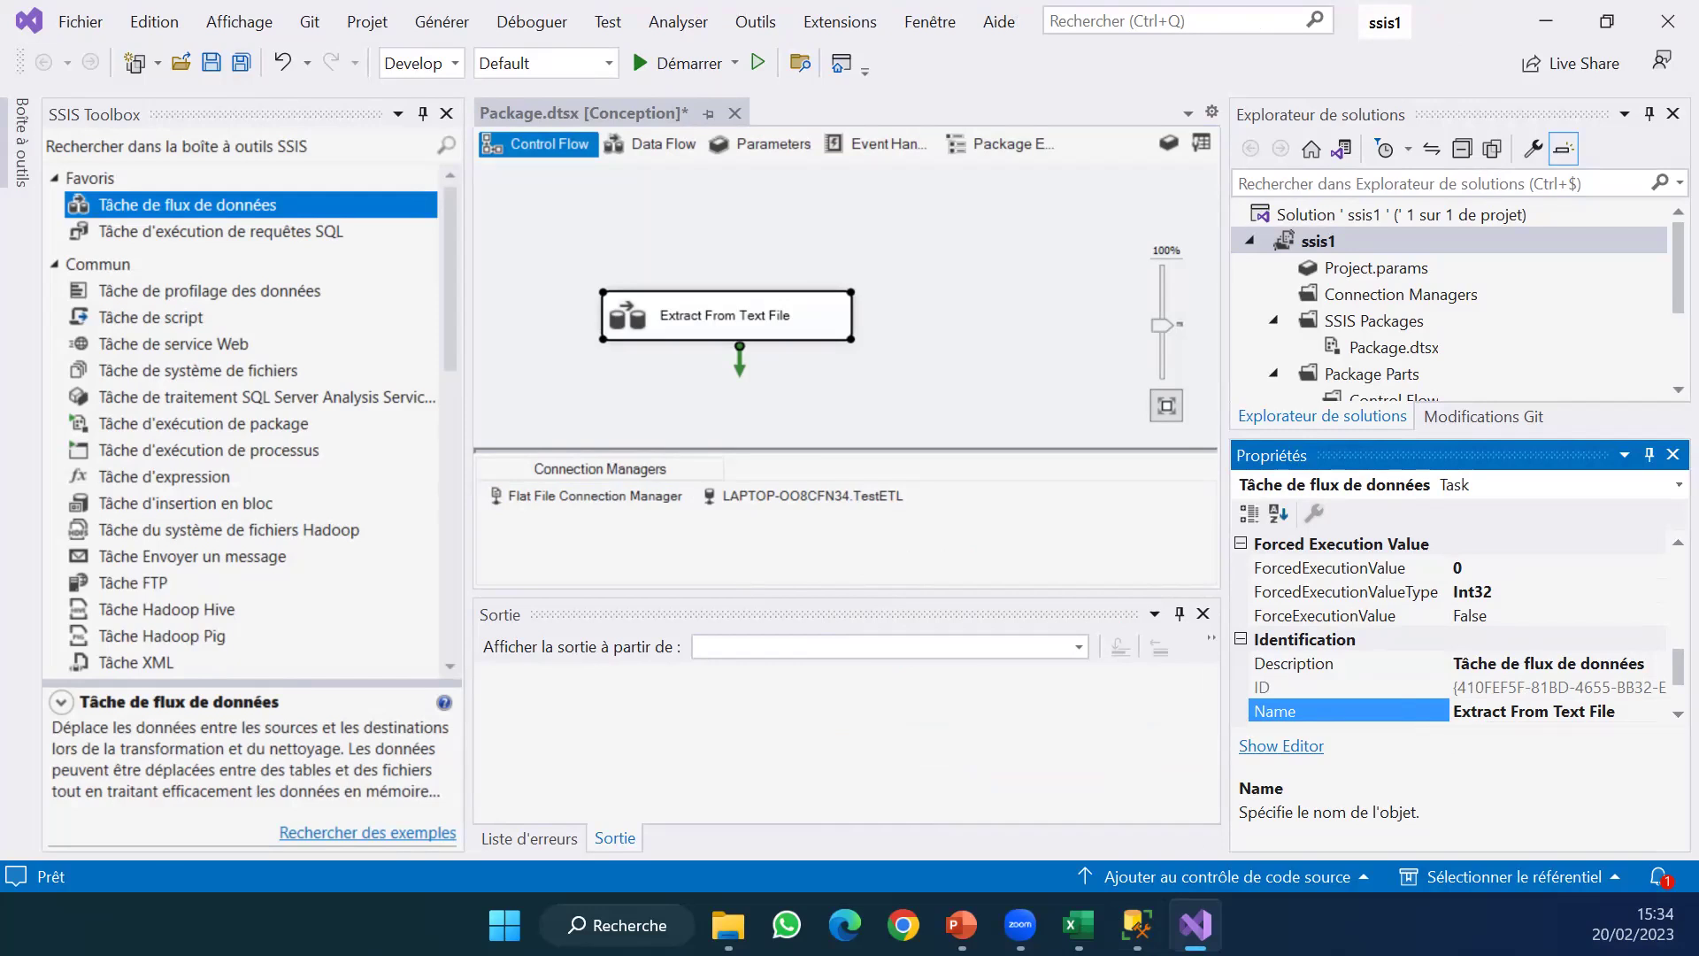
# Open the Extract From Text File data flow and add a flat file source (Source du fichier plat) to it.
pyautogui.hotkey('alt', 'Tab')
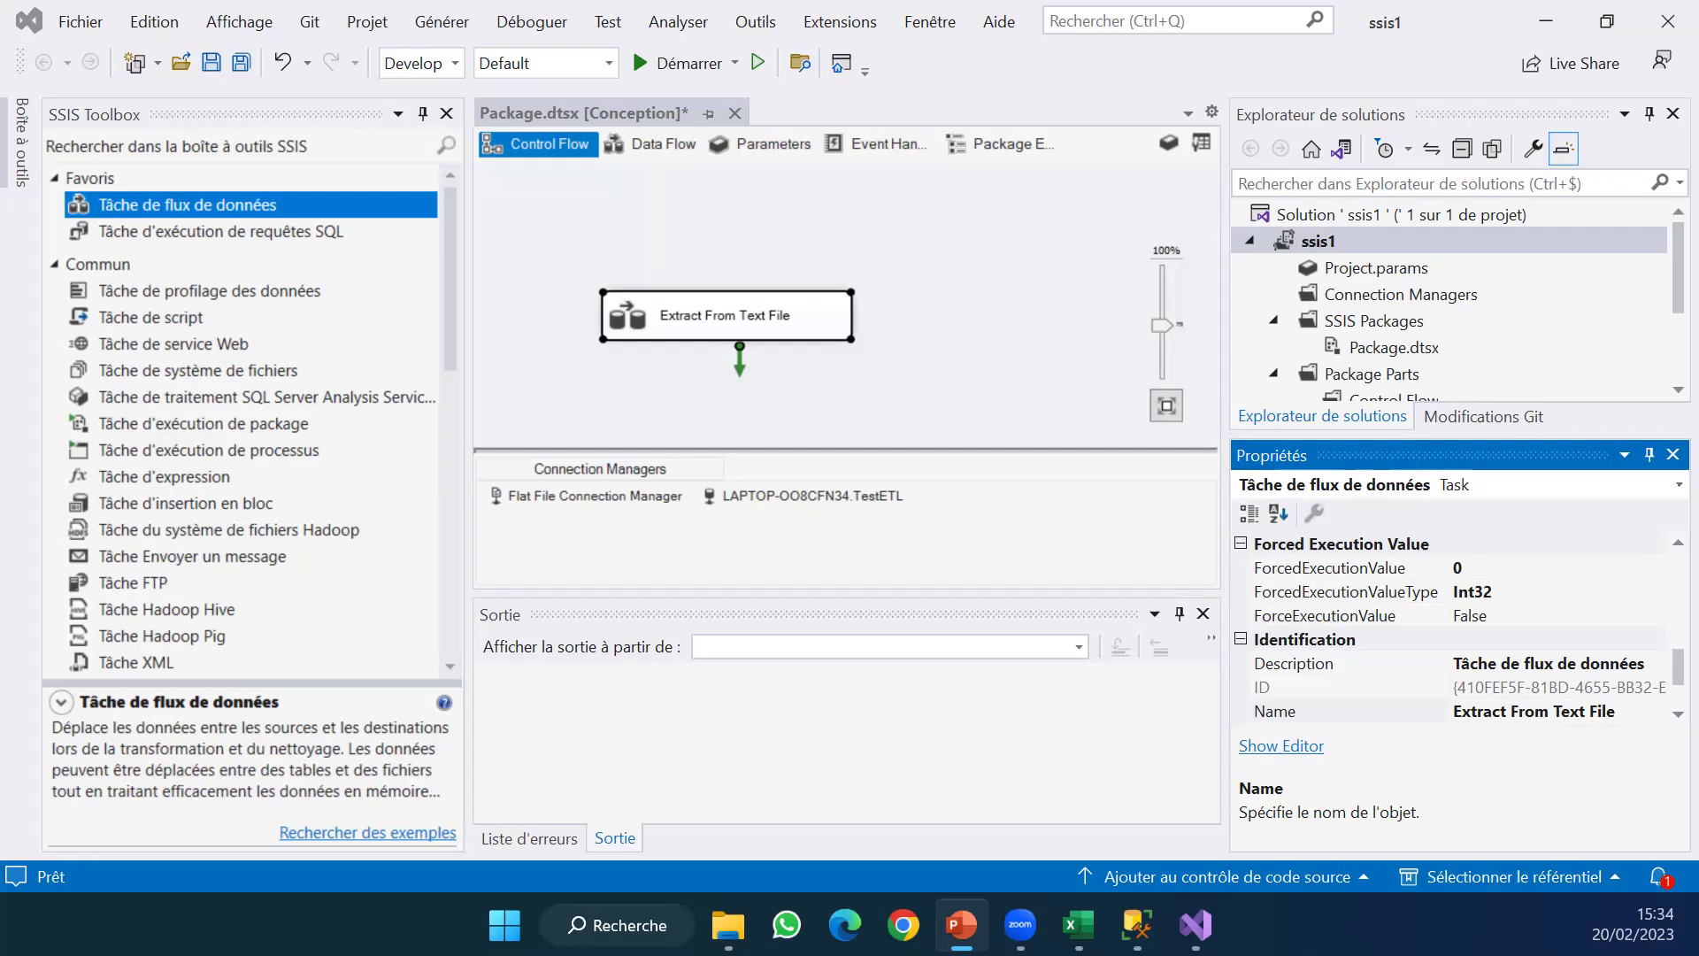
pyautogui.click(663, 143)
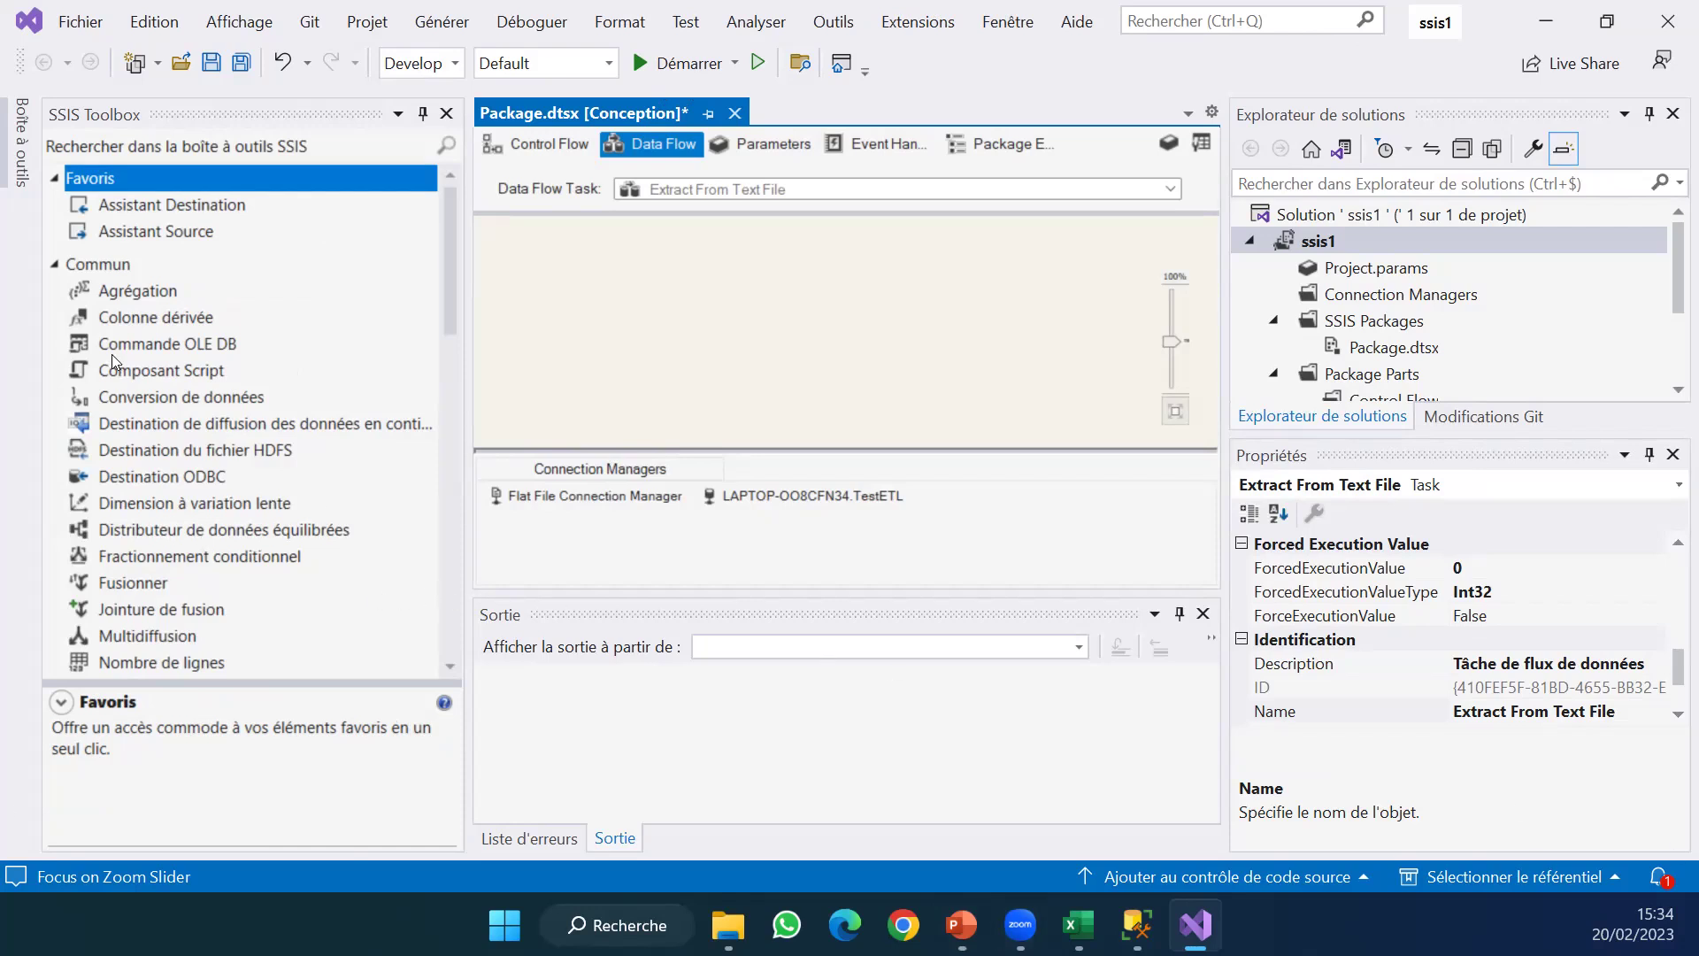
pyautogui.click(55, 264)
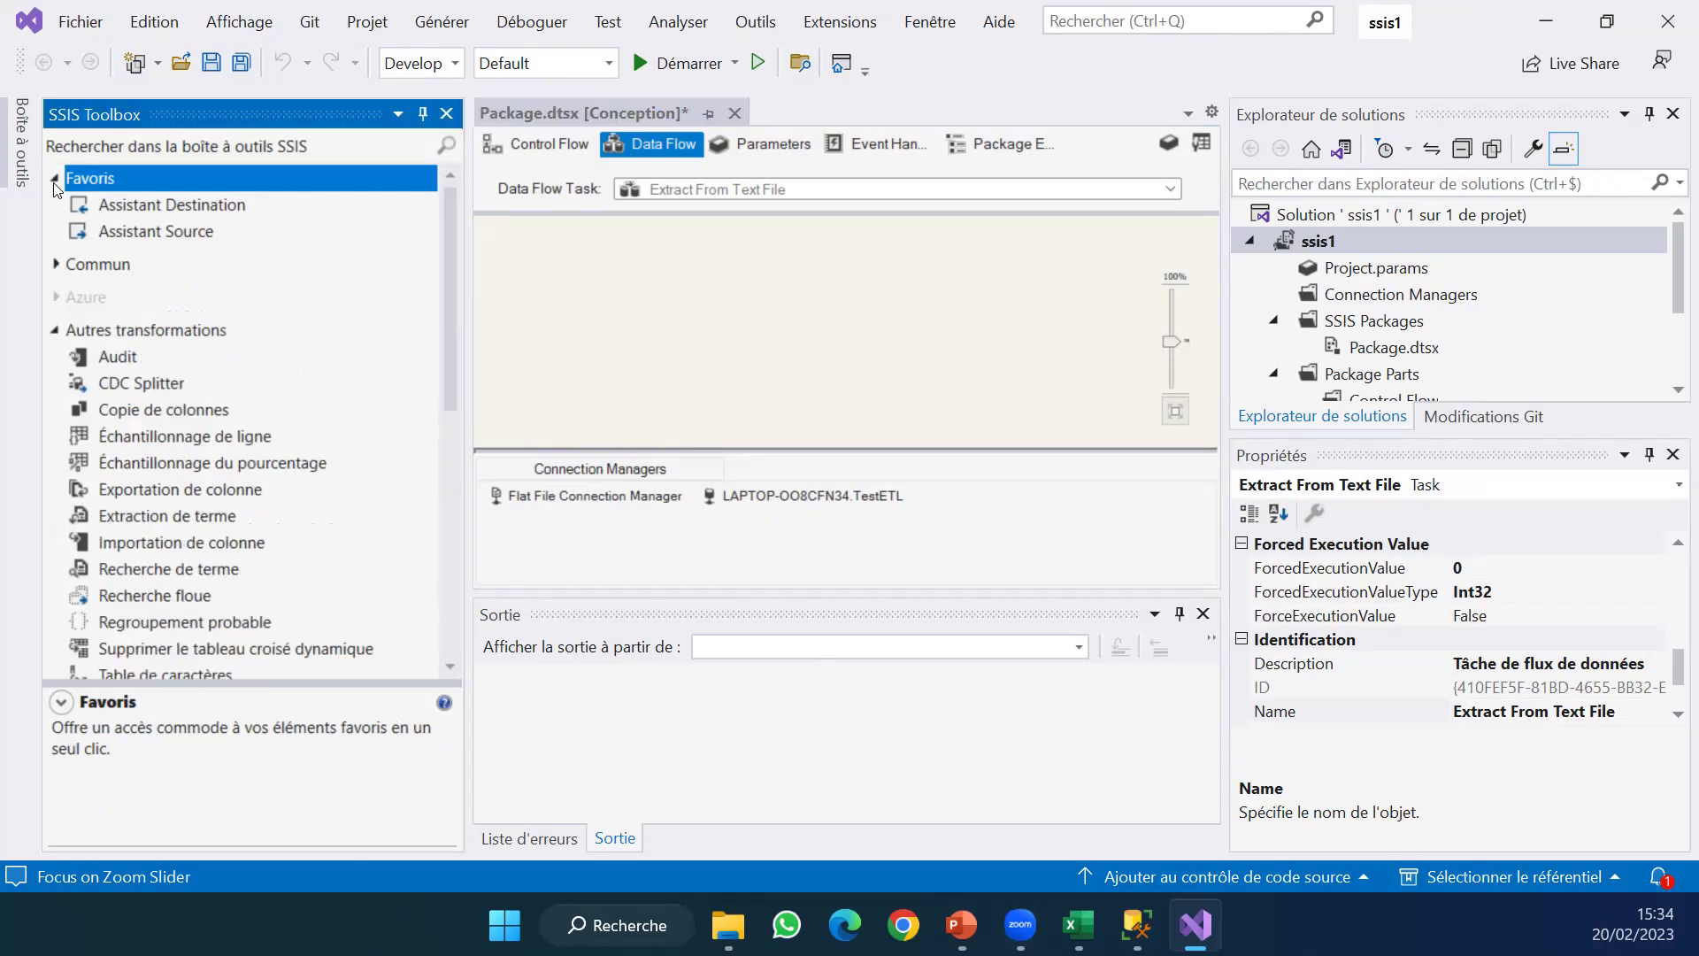
pyautogui.click(55, 179)
pyautogui.click(55, 277)
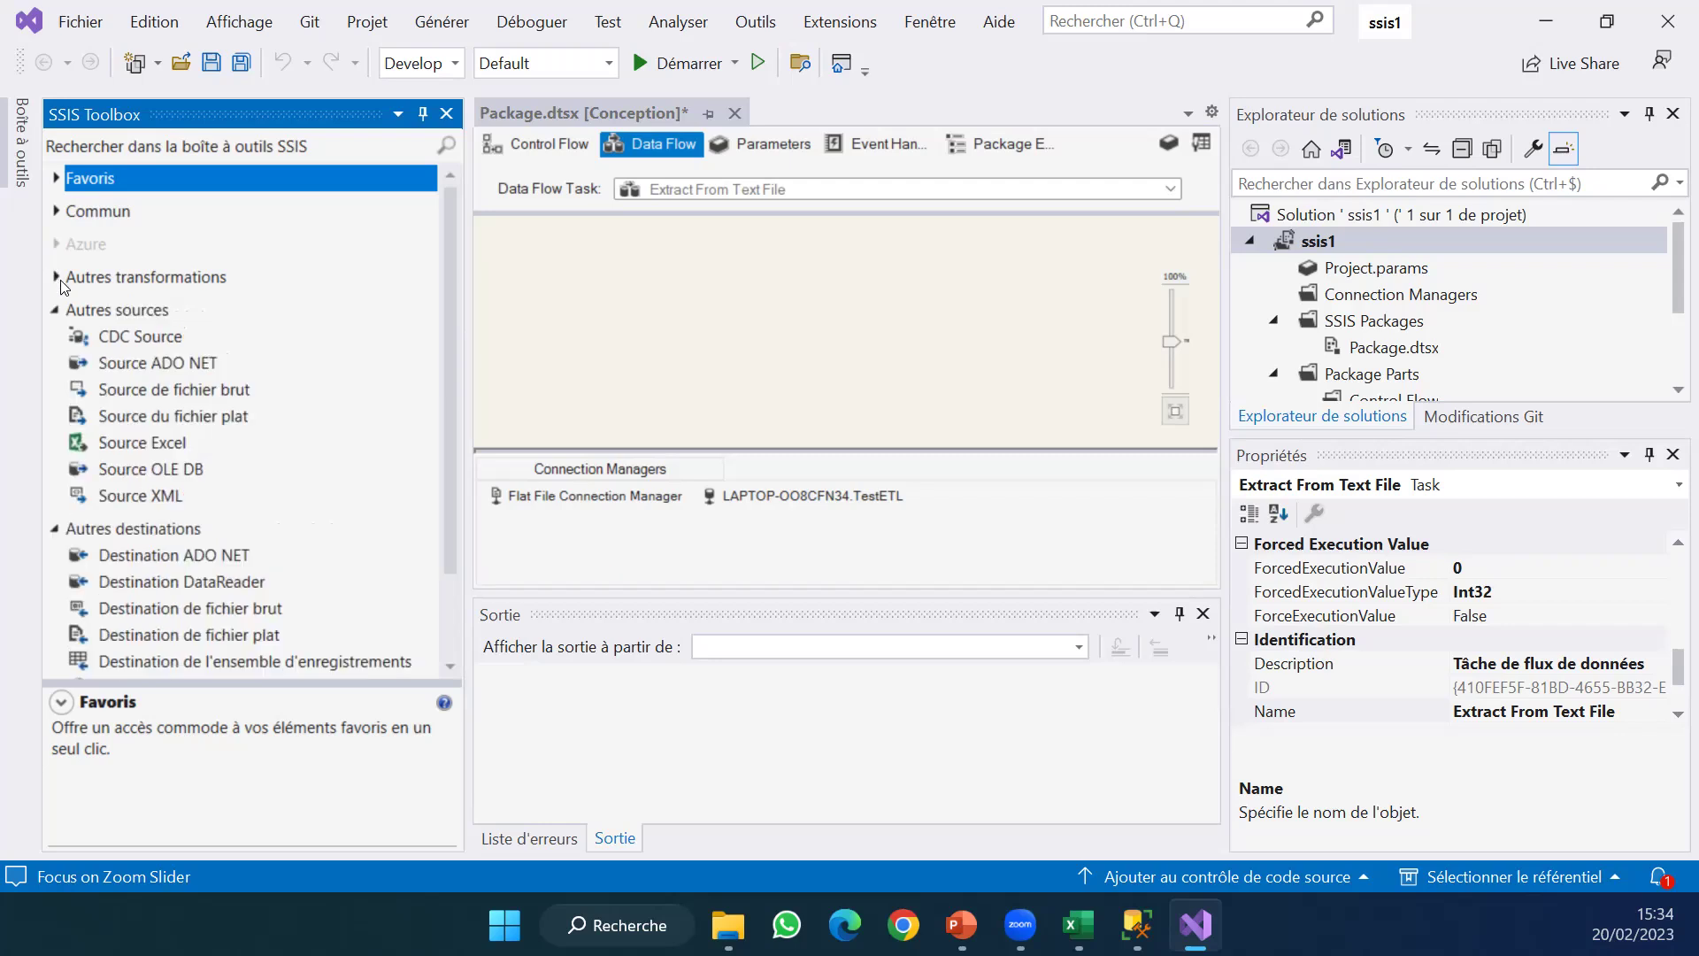
pyautogui.click(167, 388)
pyautogui.moveTo(191, 414); pyautogui.dragTo(539, 401)
pyautogui.moveTo(671, 300); pyautogui.dragTo(670, 299)
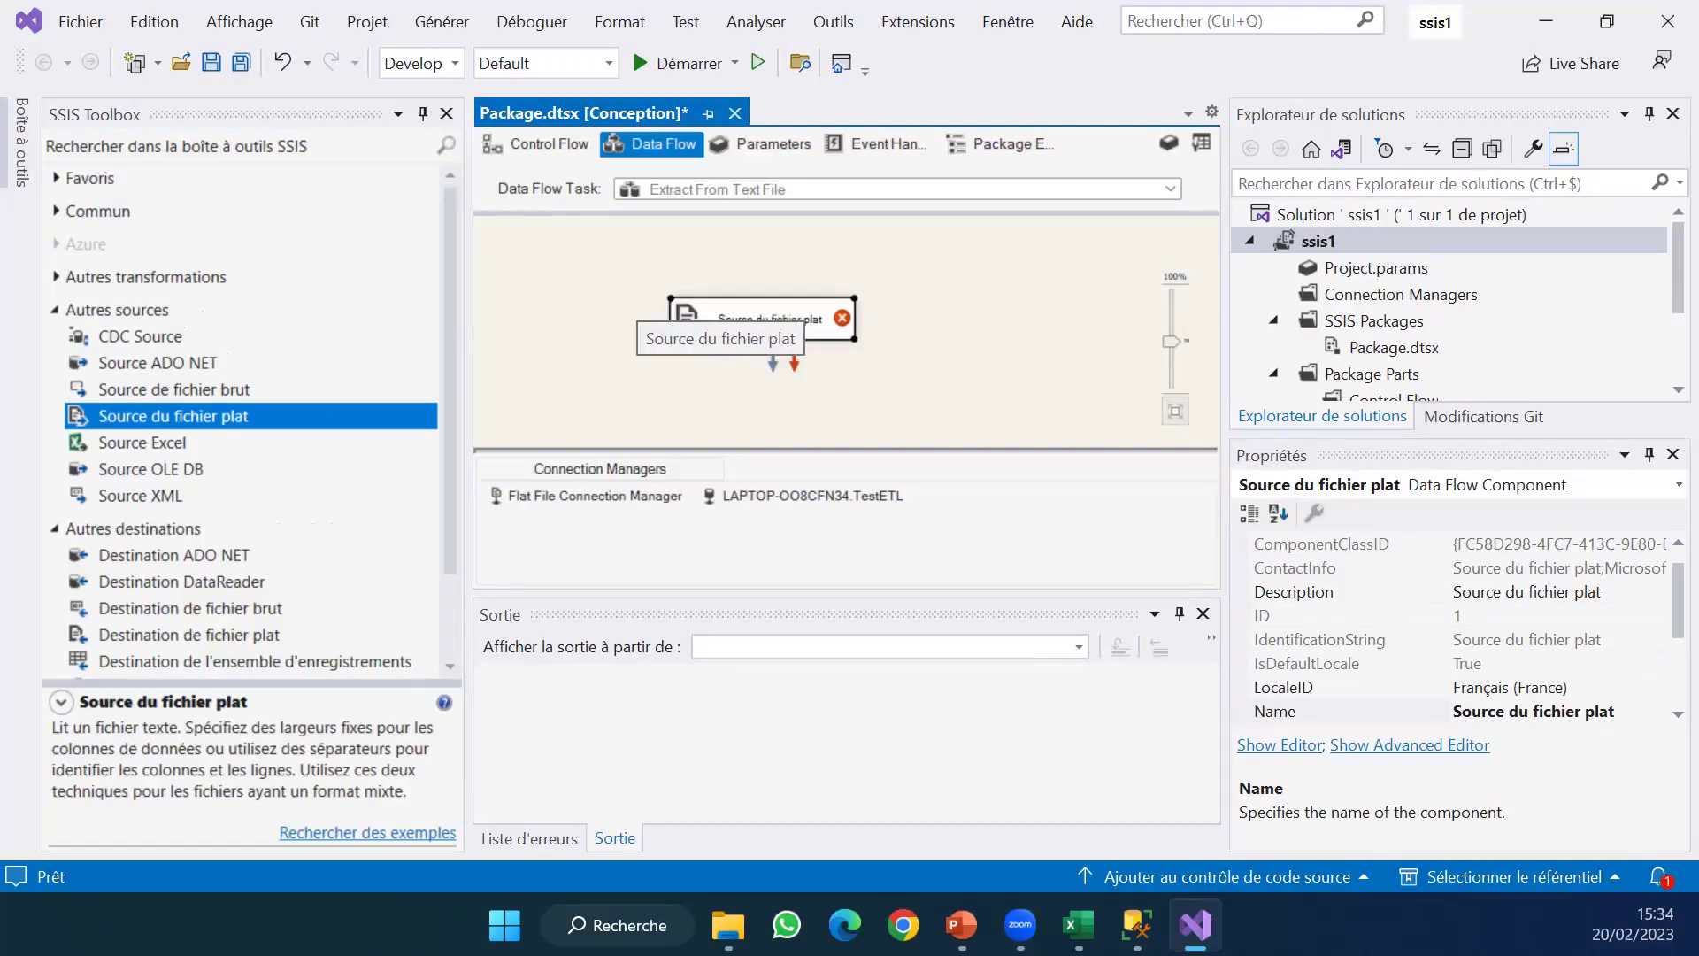
# Edit the flat file source and select Flat File Connection Manager as its connection.
pyautogui.hotkey('alt', 'Tab')
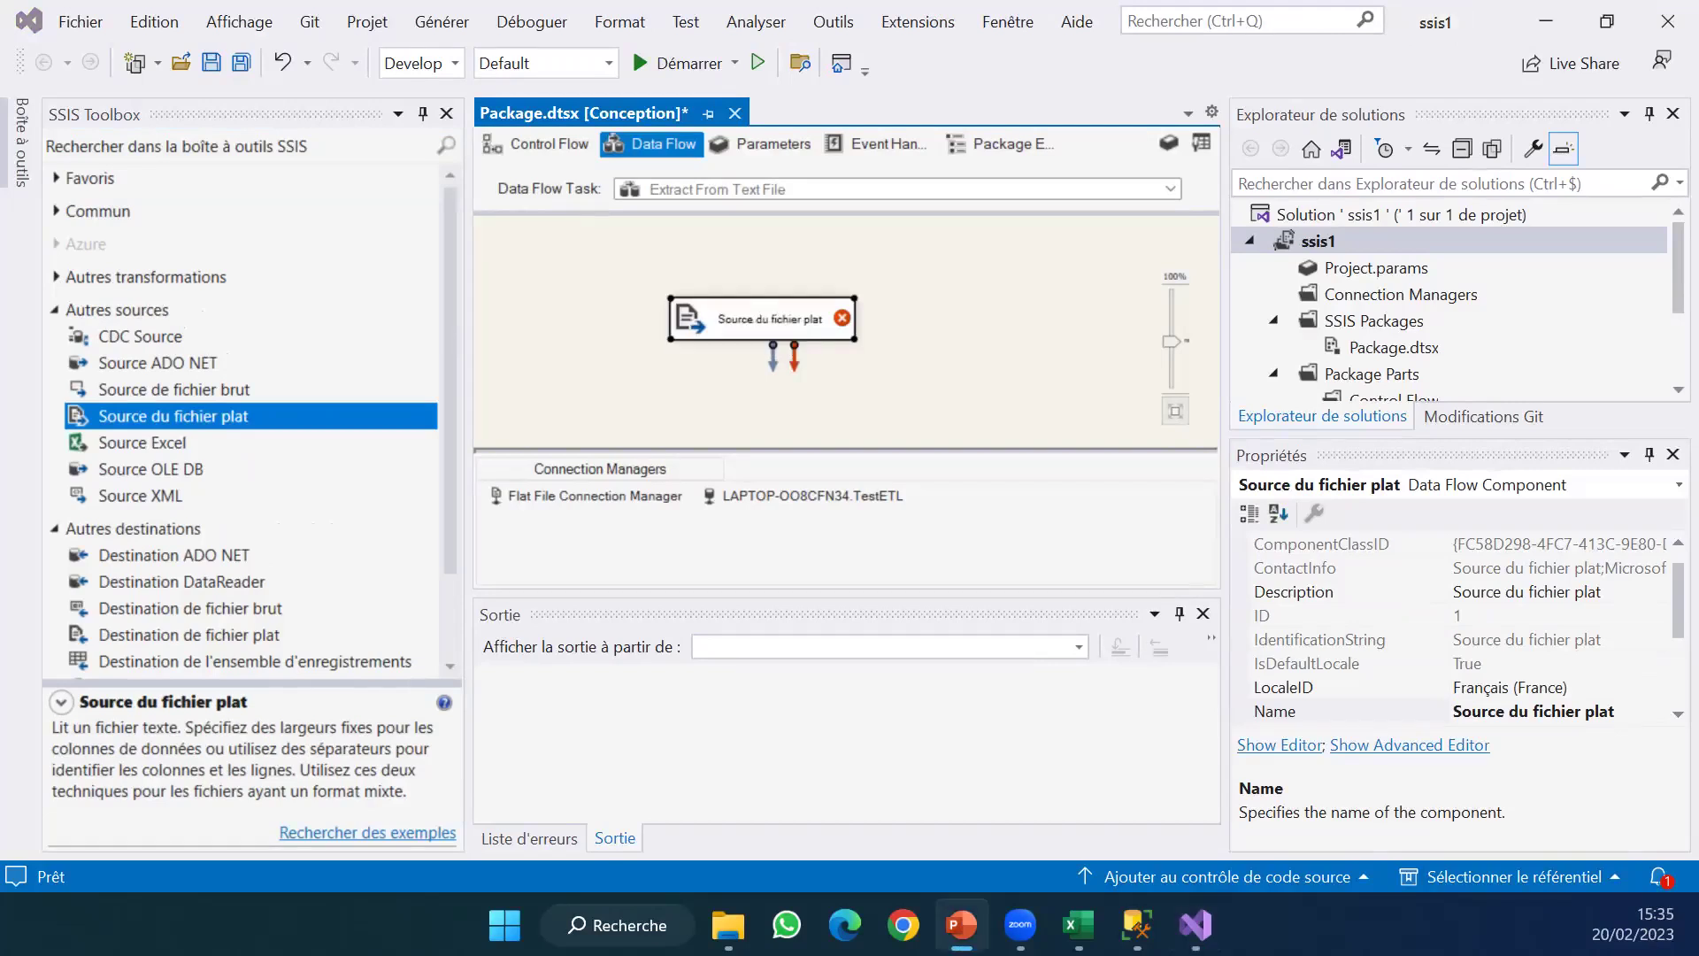
pyautogui.rightClick(785, 329)
pyautogui.click(820, 347)
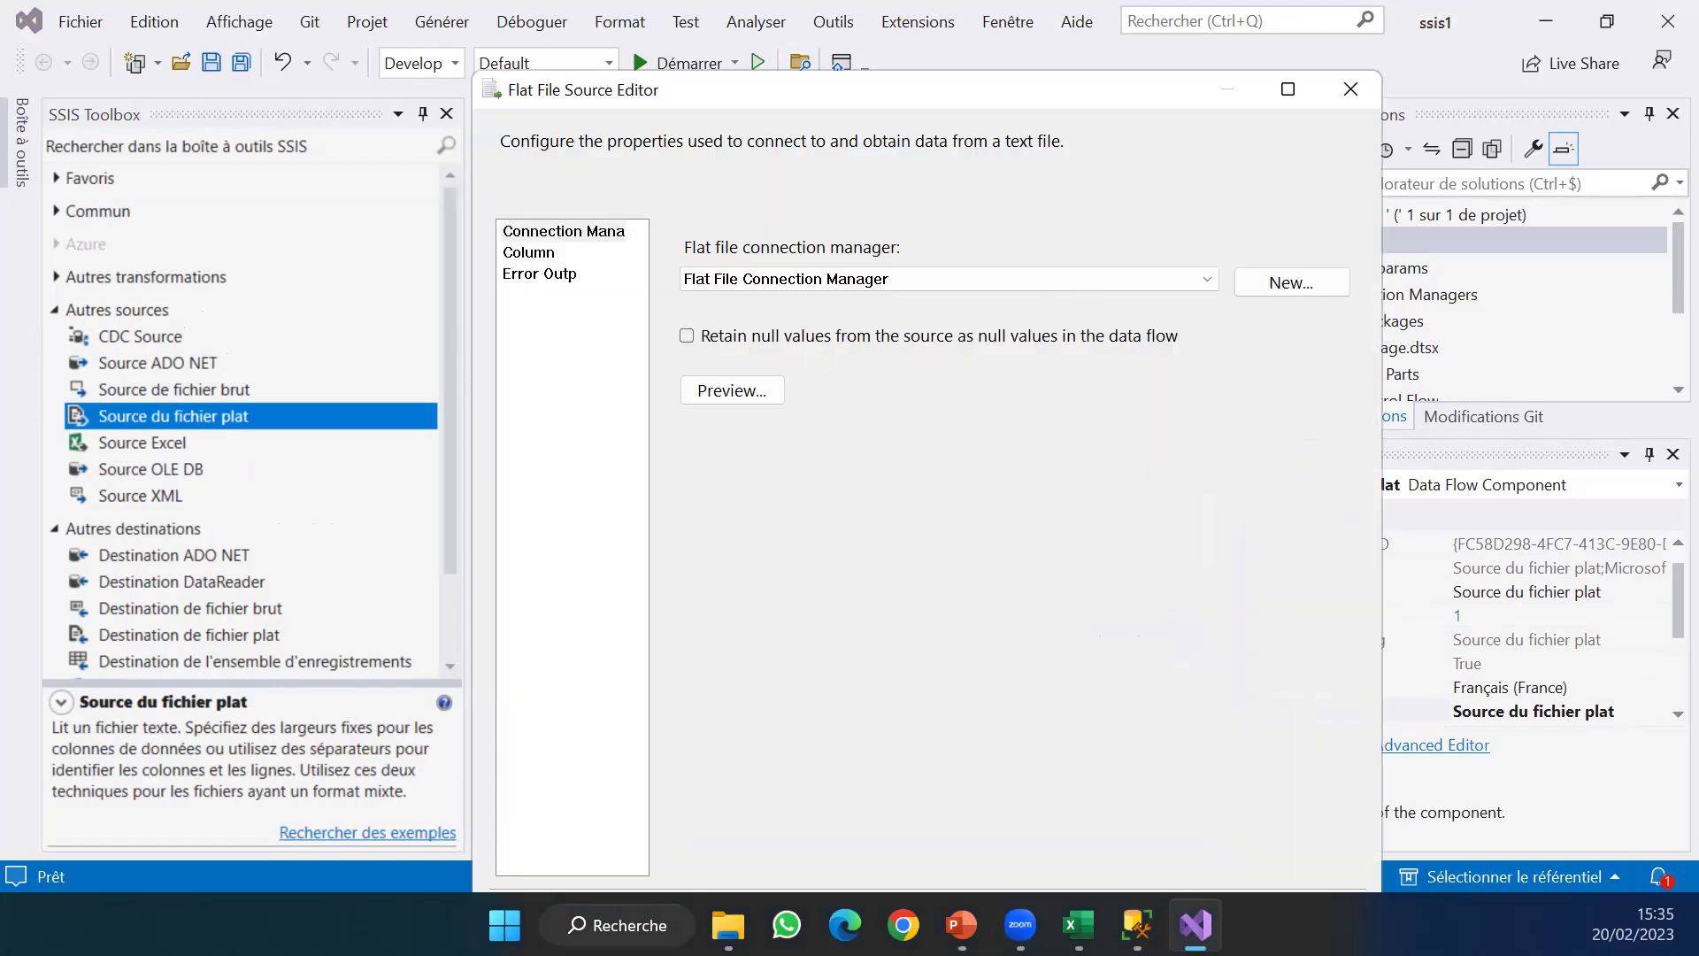
pyautogui.hotkey('alt', 'Tab')
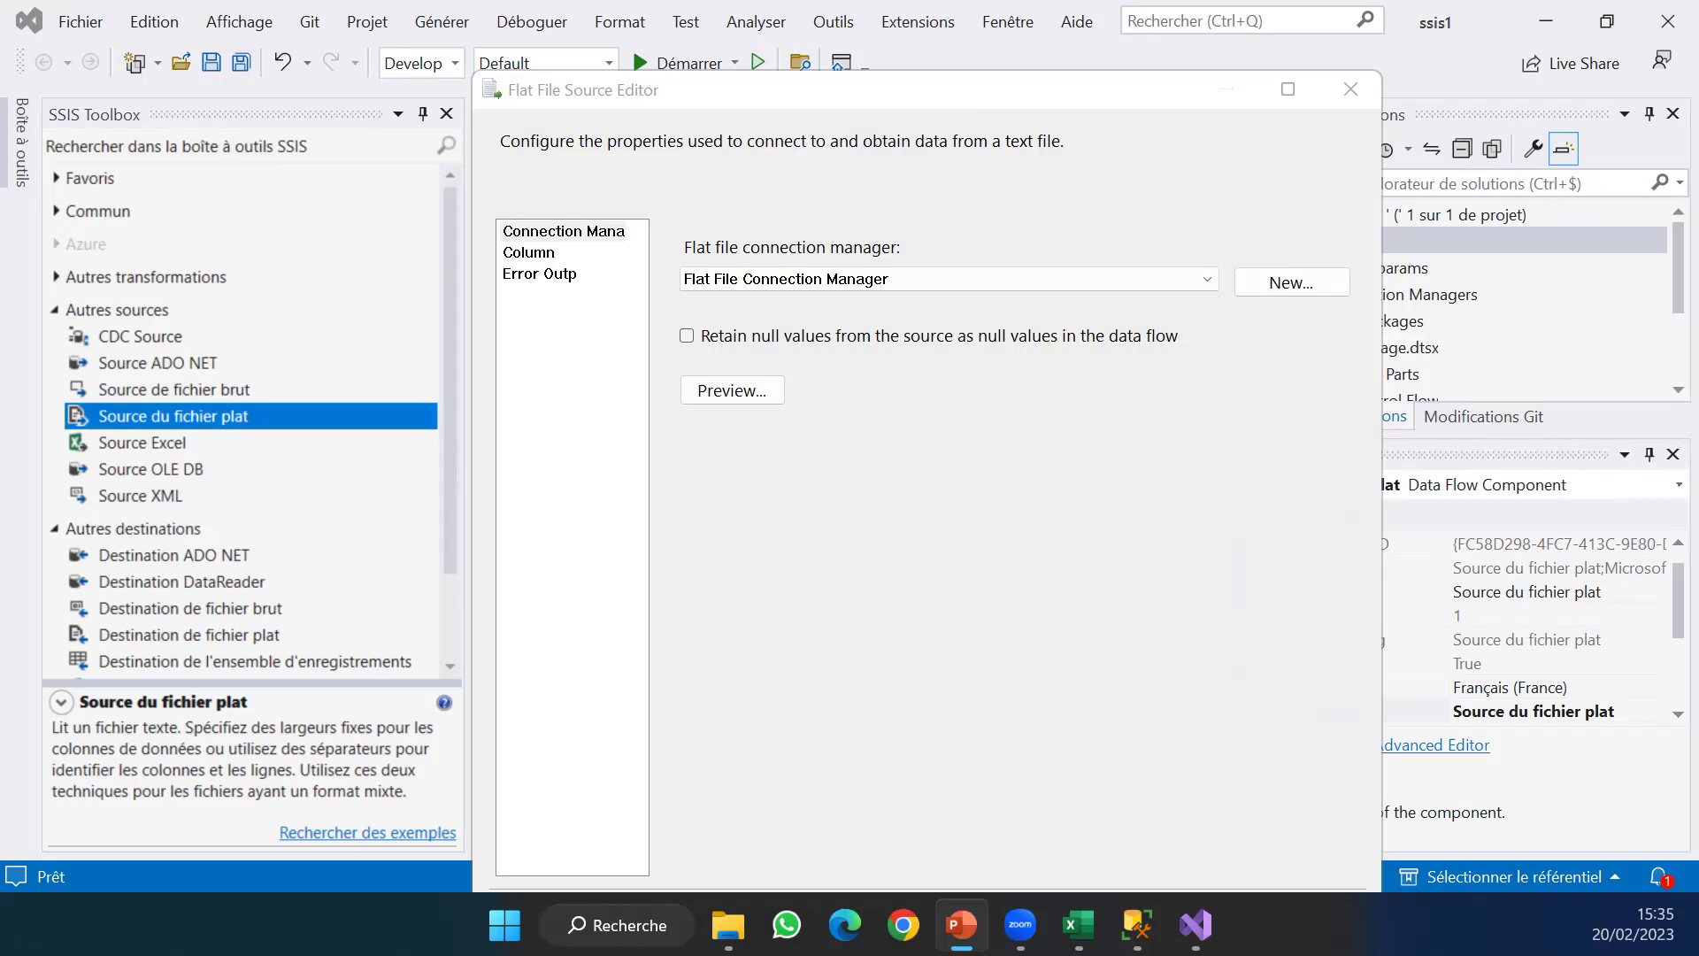
pyautogui.click(1203, 281)
pyautogui.click(1194, 300)
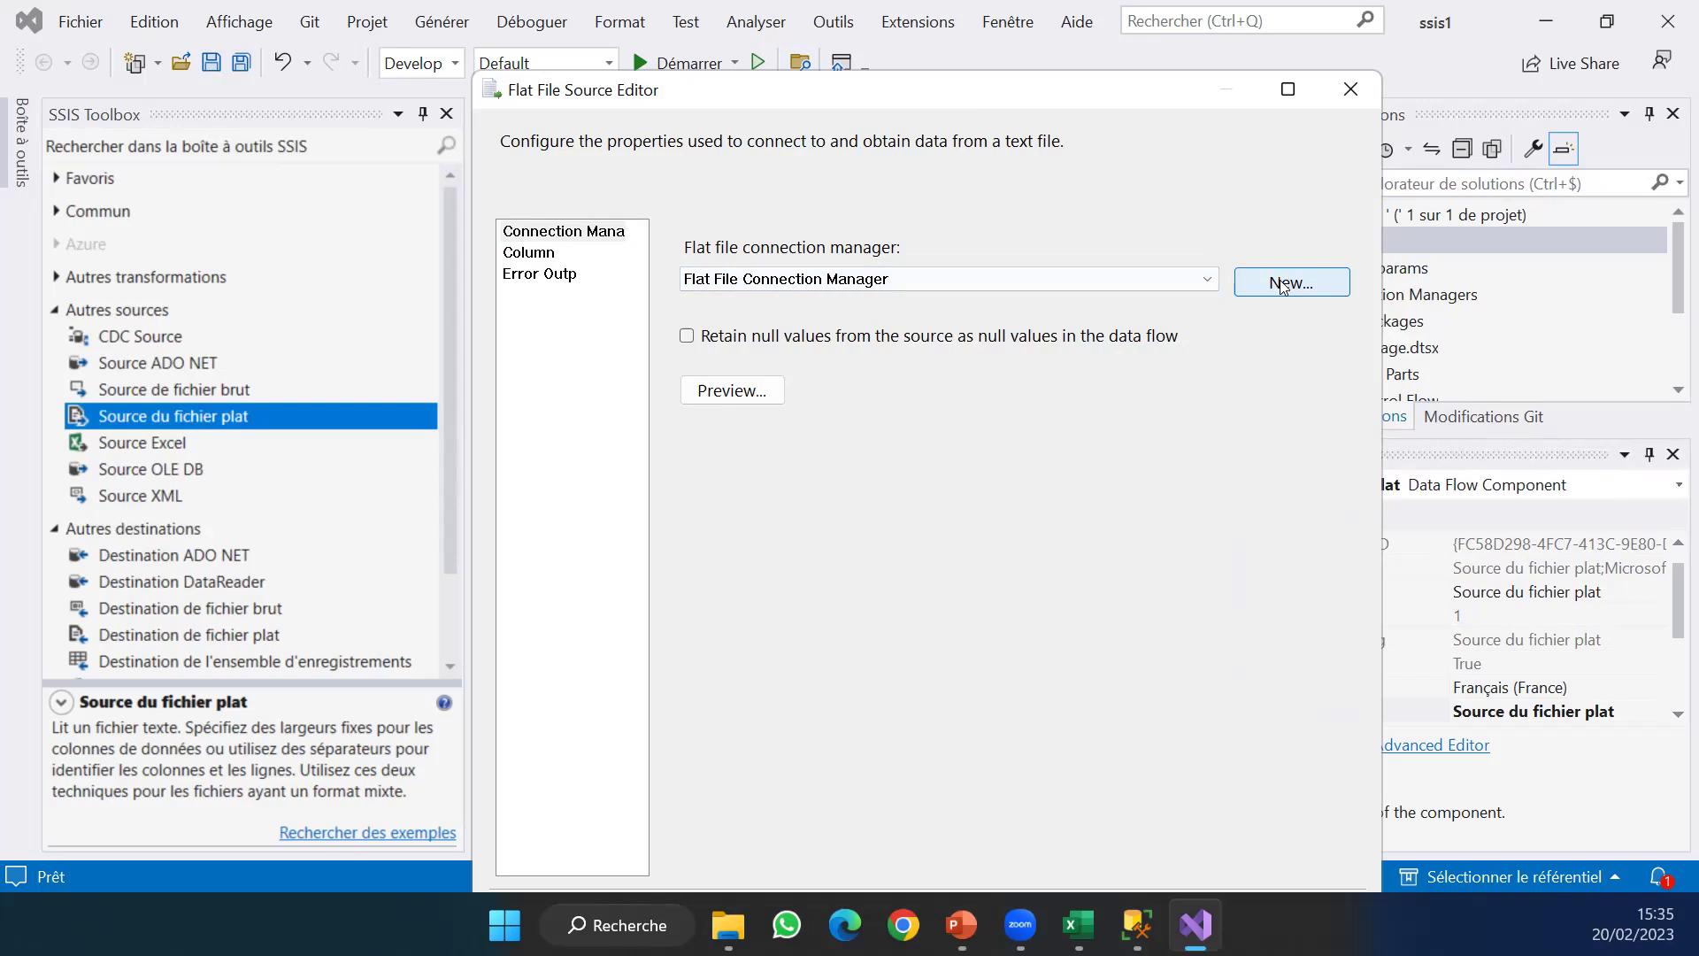
# Preview the source file's rows, then accept the flat file source settings.
pyautogui.click(748, 389)
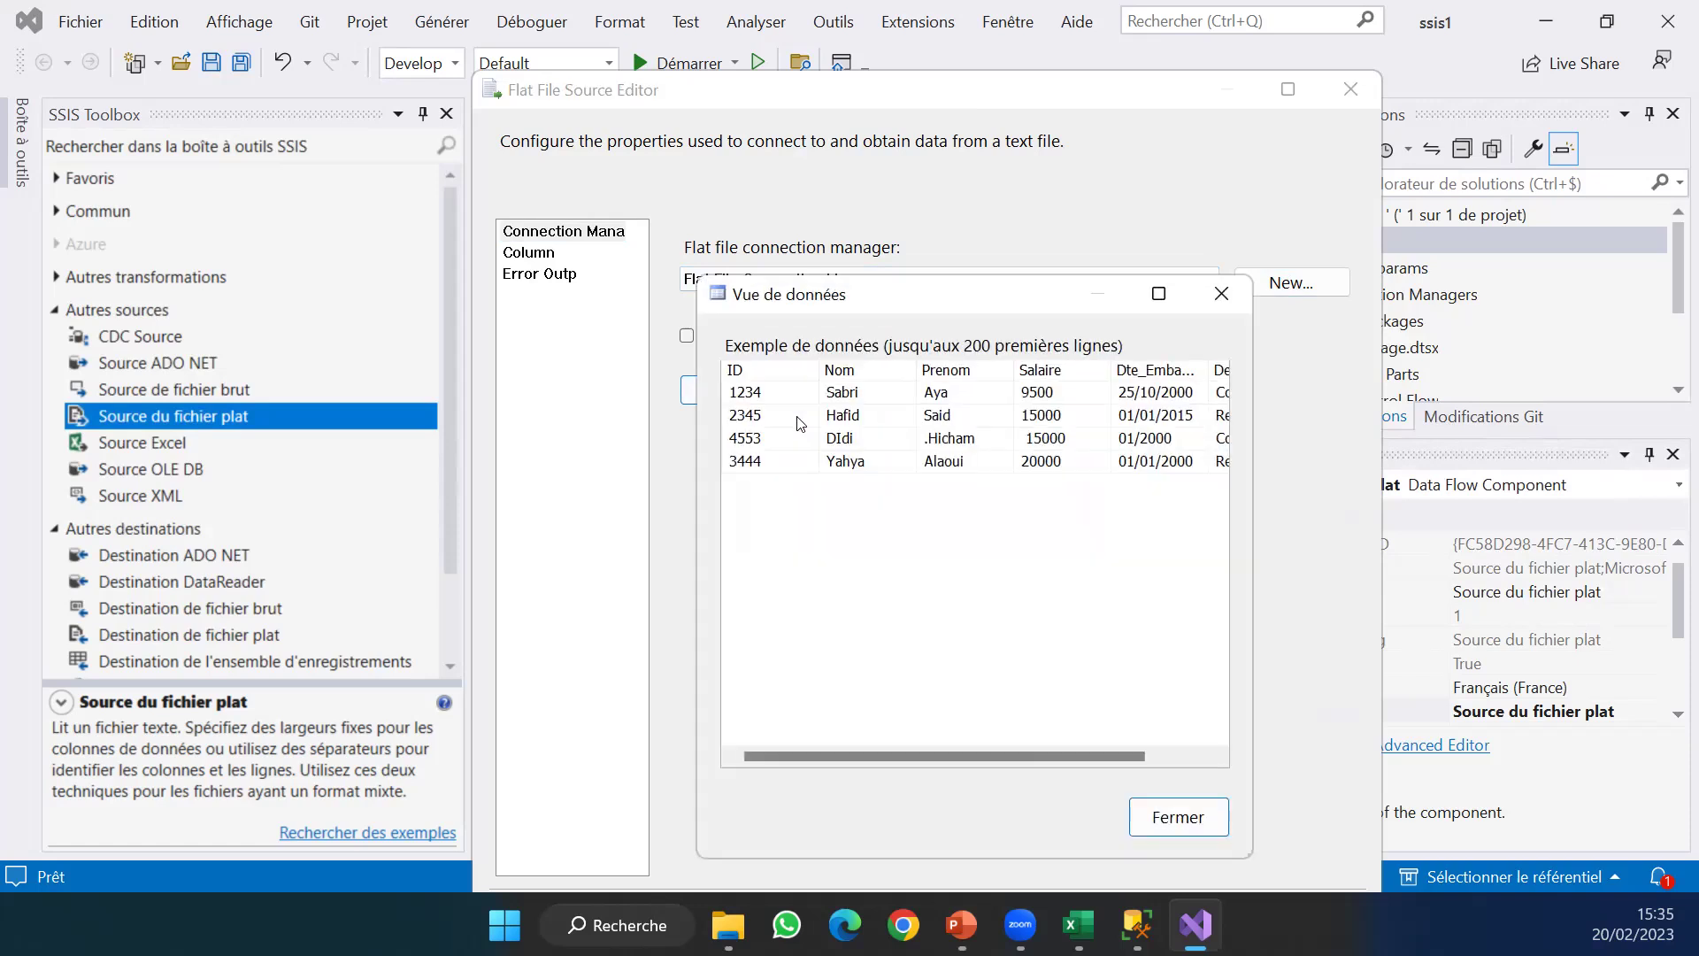
pyautogui.click(1198, 817)
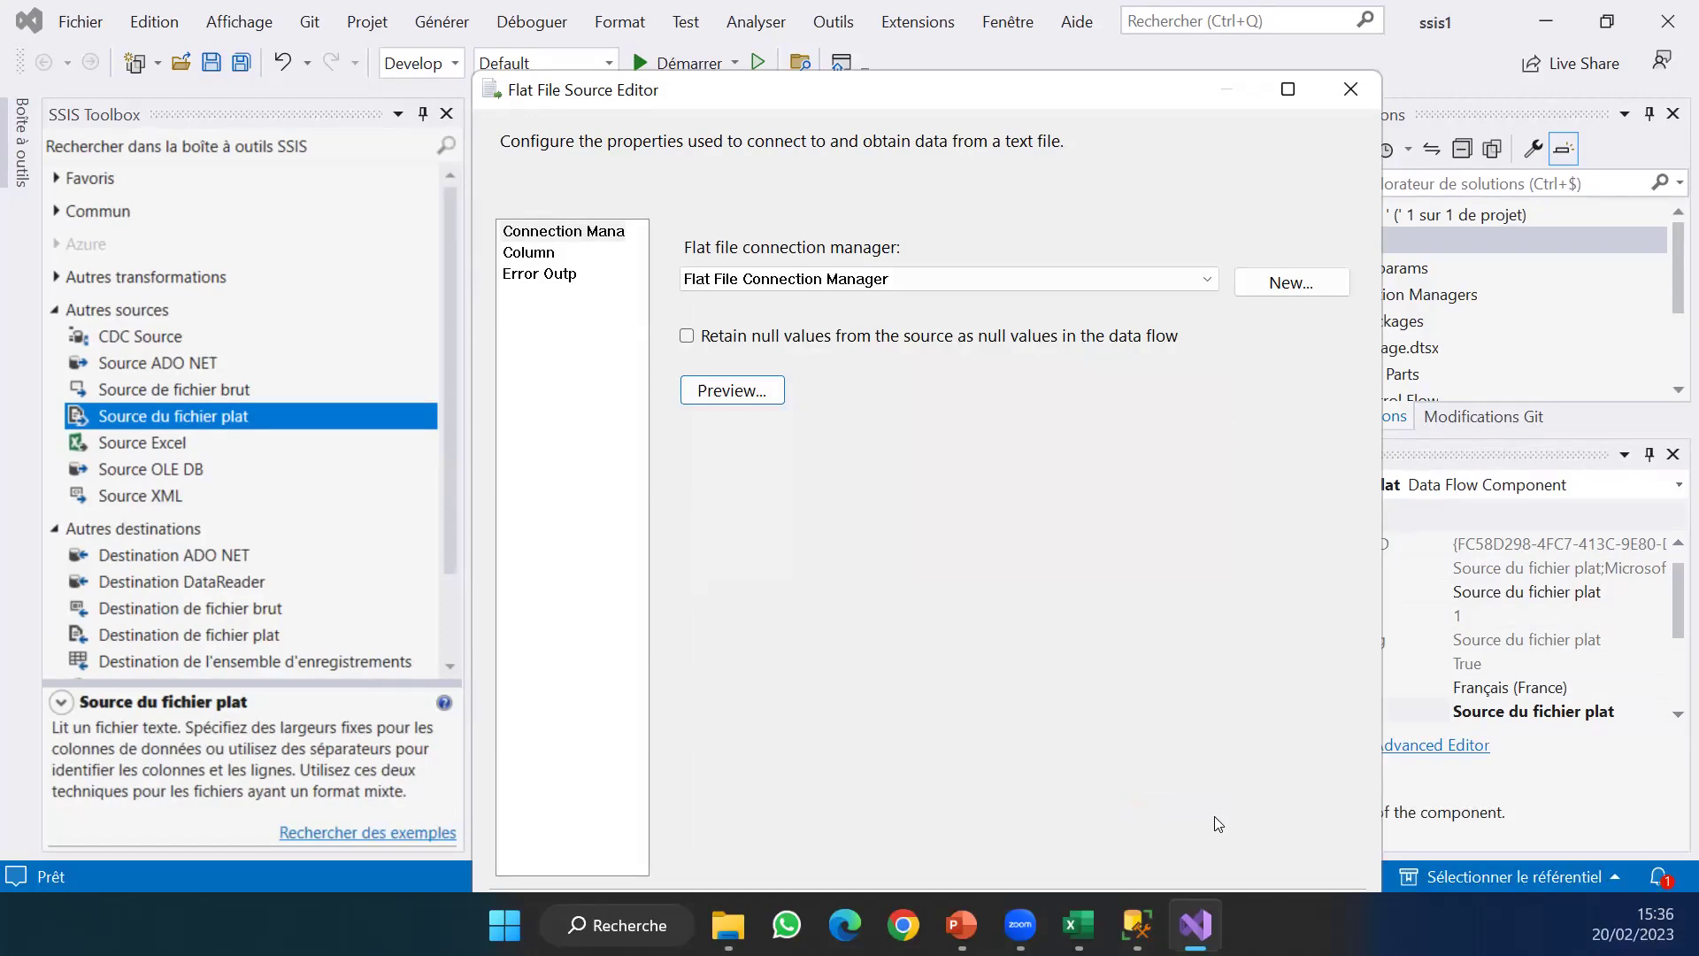
pyautogui.moveTo(961, 88); pyautogui.dragTo(966, 31)
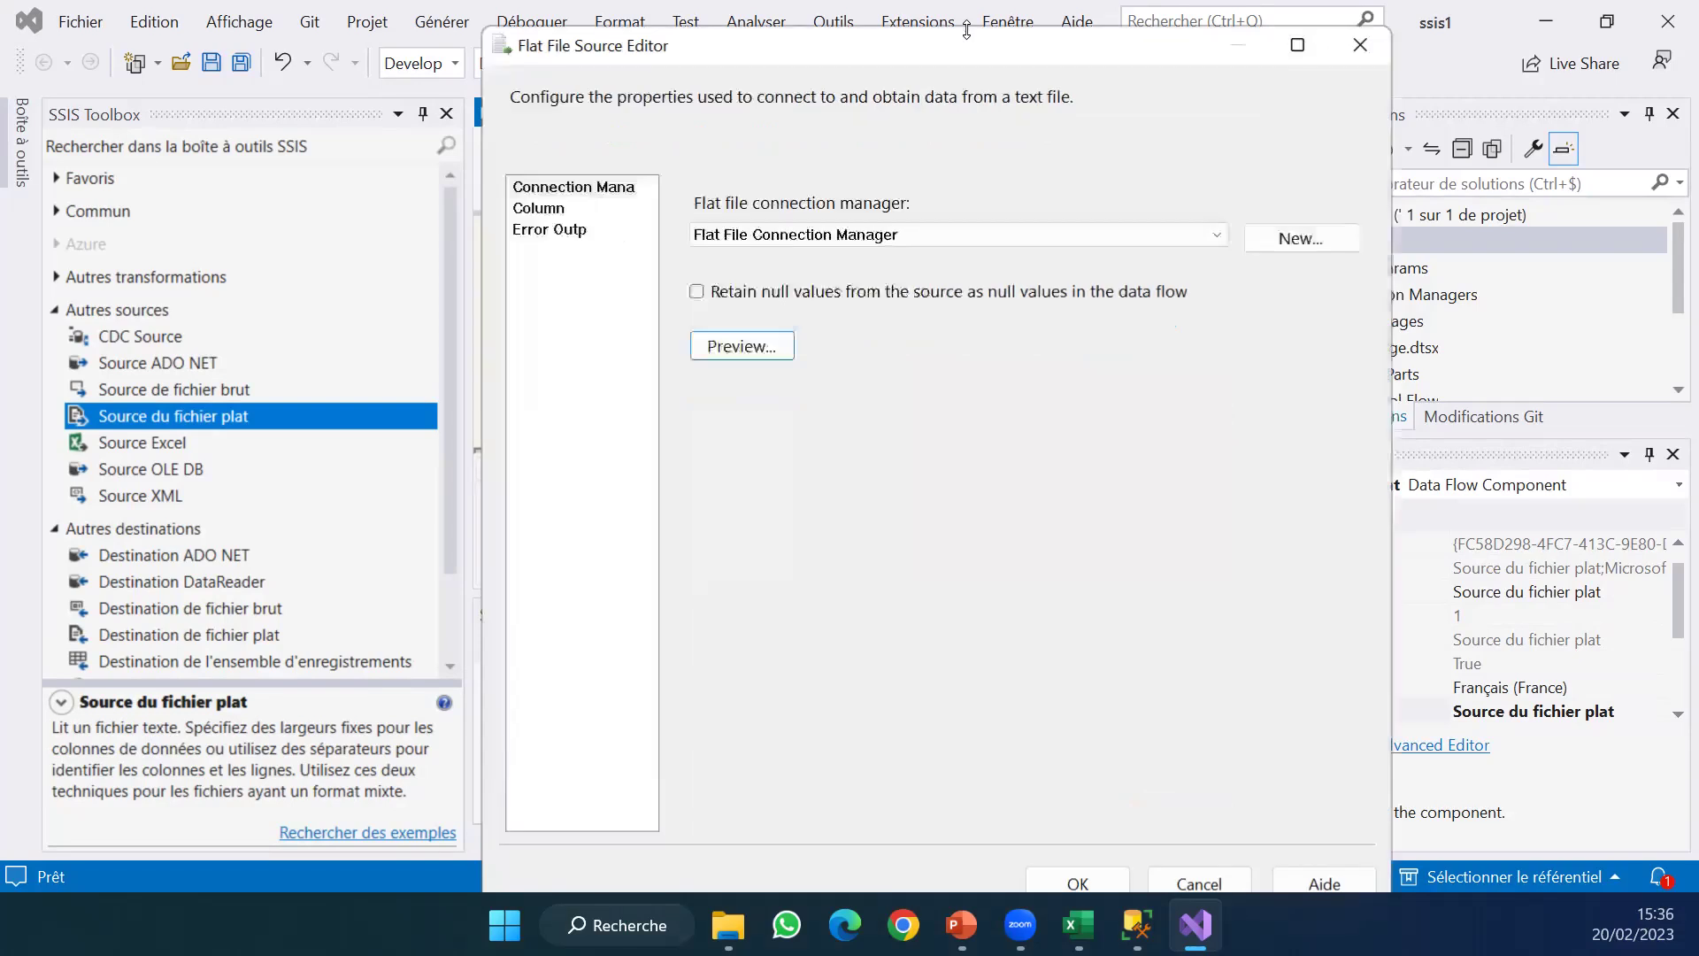
pyautogui.click(1096, 879)
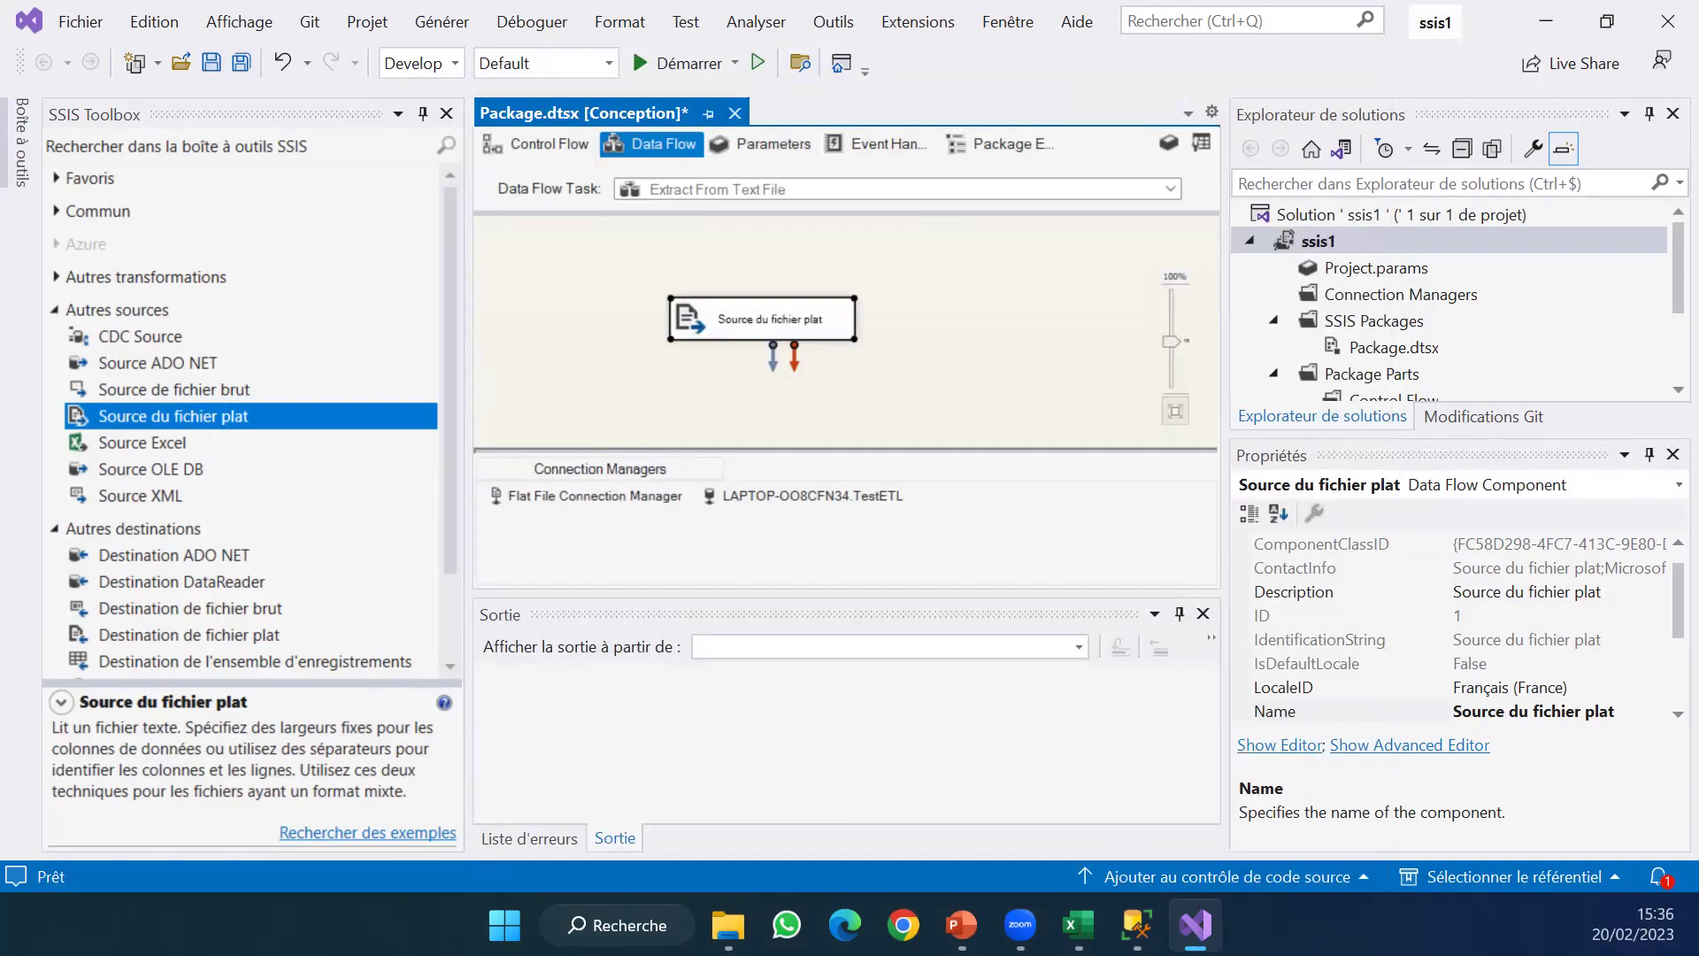
# Add an OLE DB destination (Destination OLE DB) to the data flow, placed below the flat file source.
pyautogui.hotkey('alt', 'Tab')
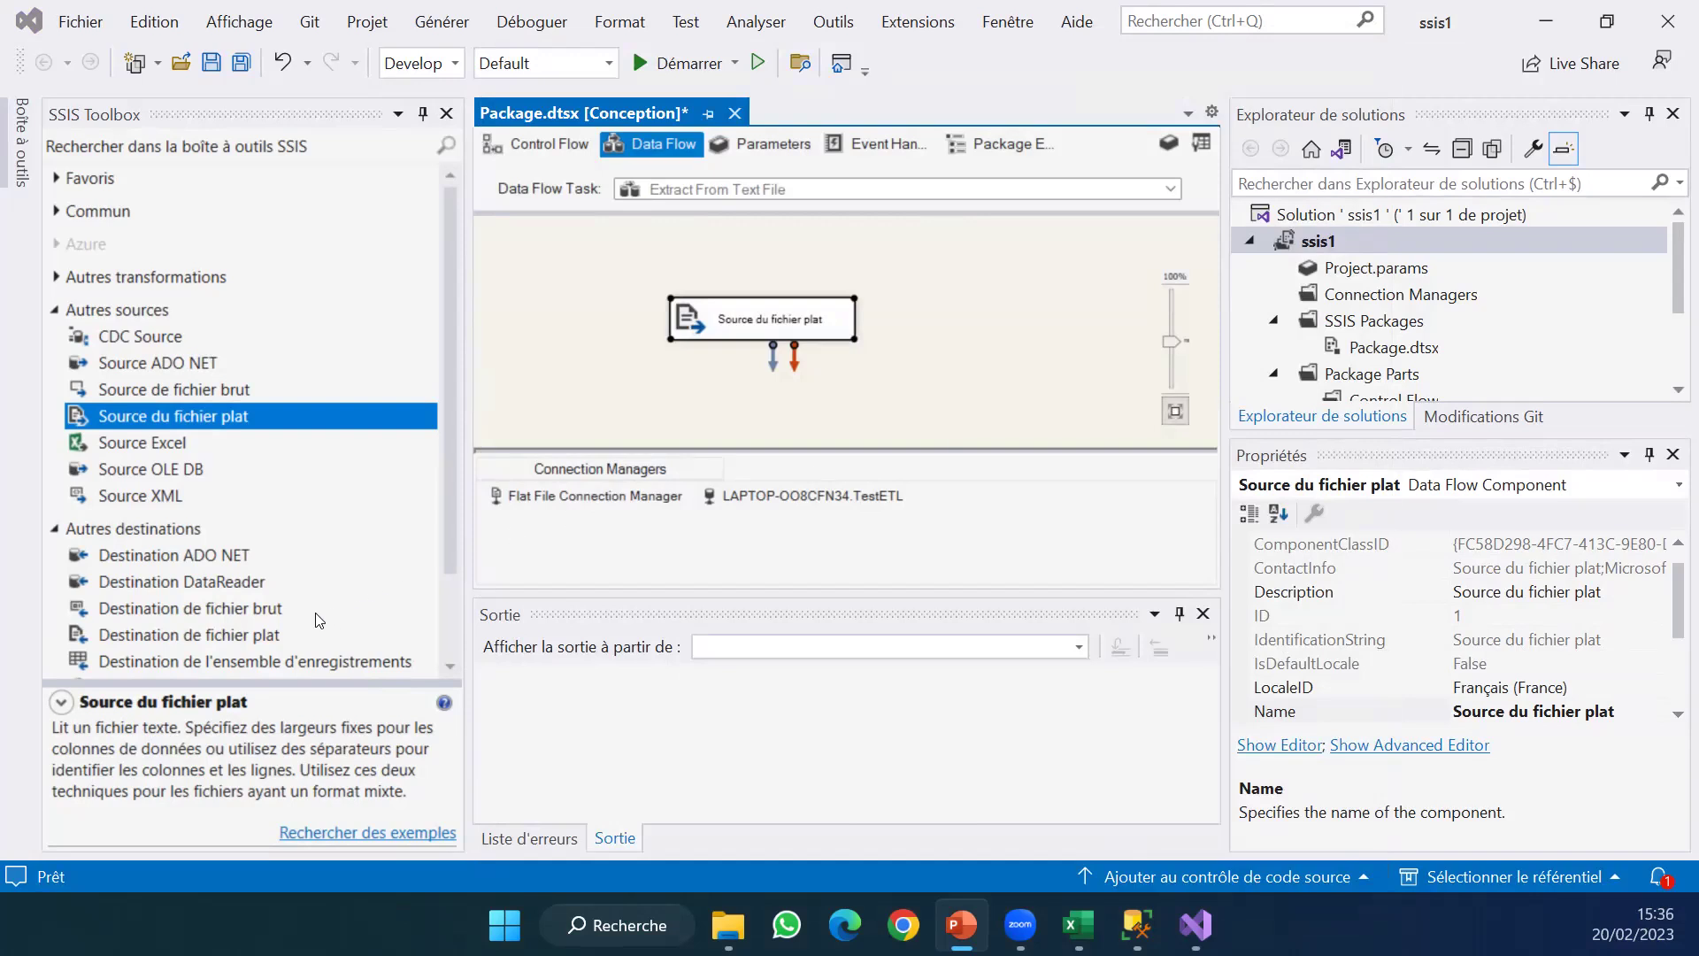
pyautogui.click(141, 530)
pyautogui.click(448, 668)
pyautogui.click(448, 668)
pyautogui.click(449, 668)
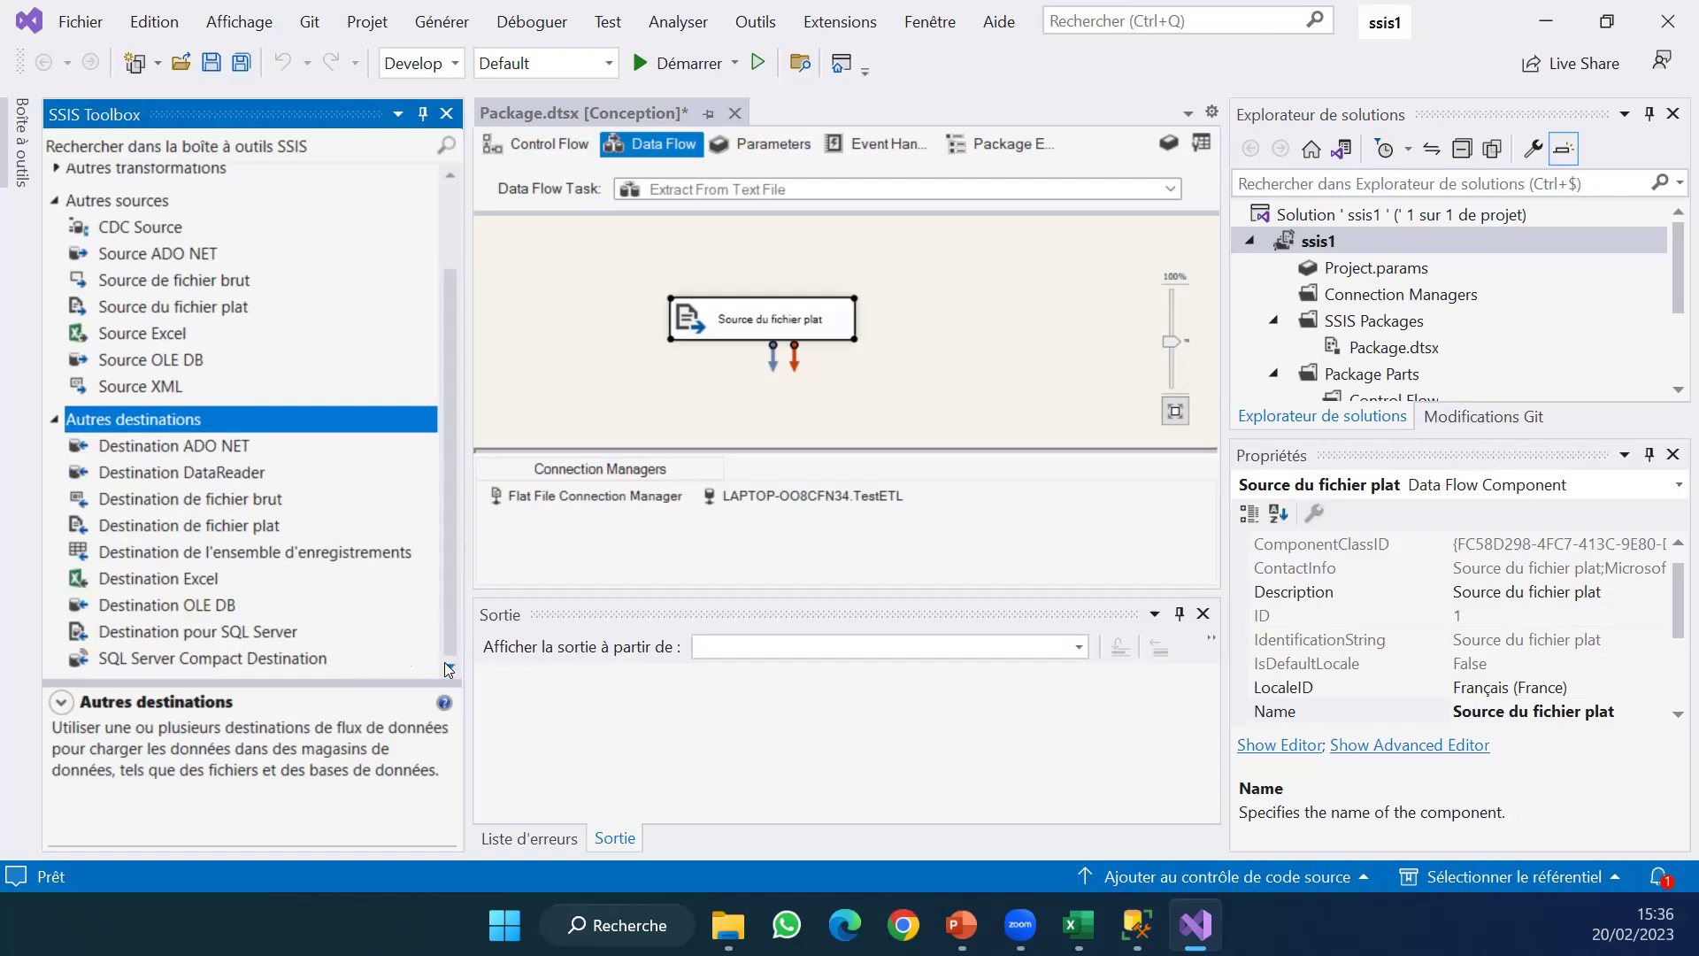
pyautogui.click(208, 609)
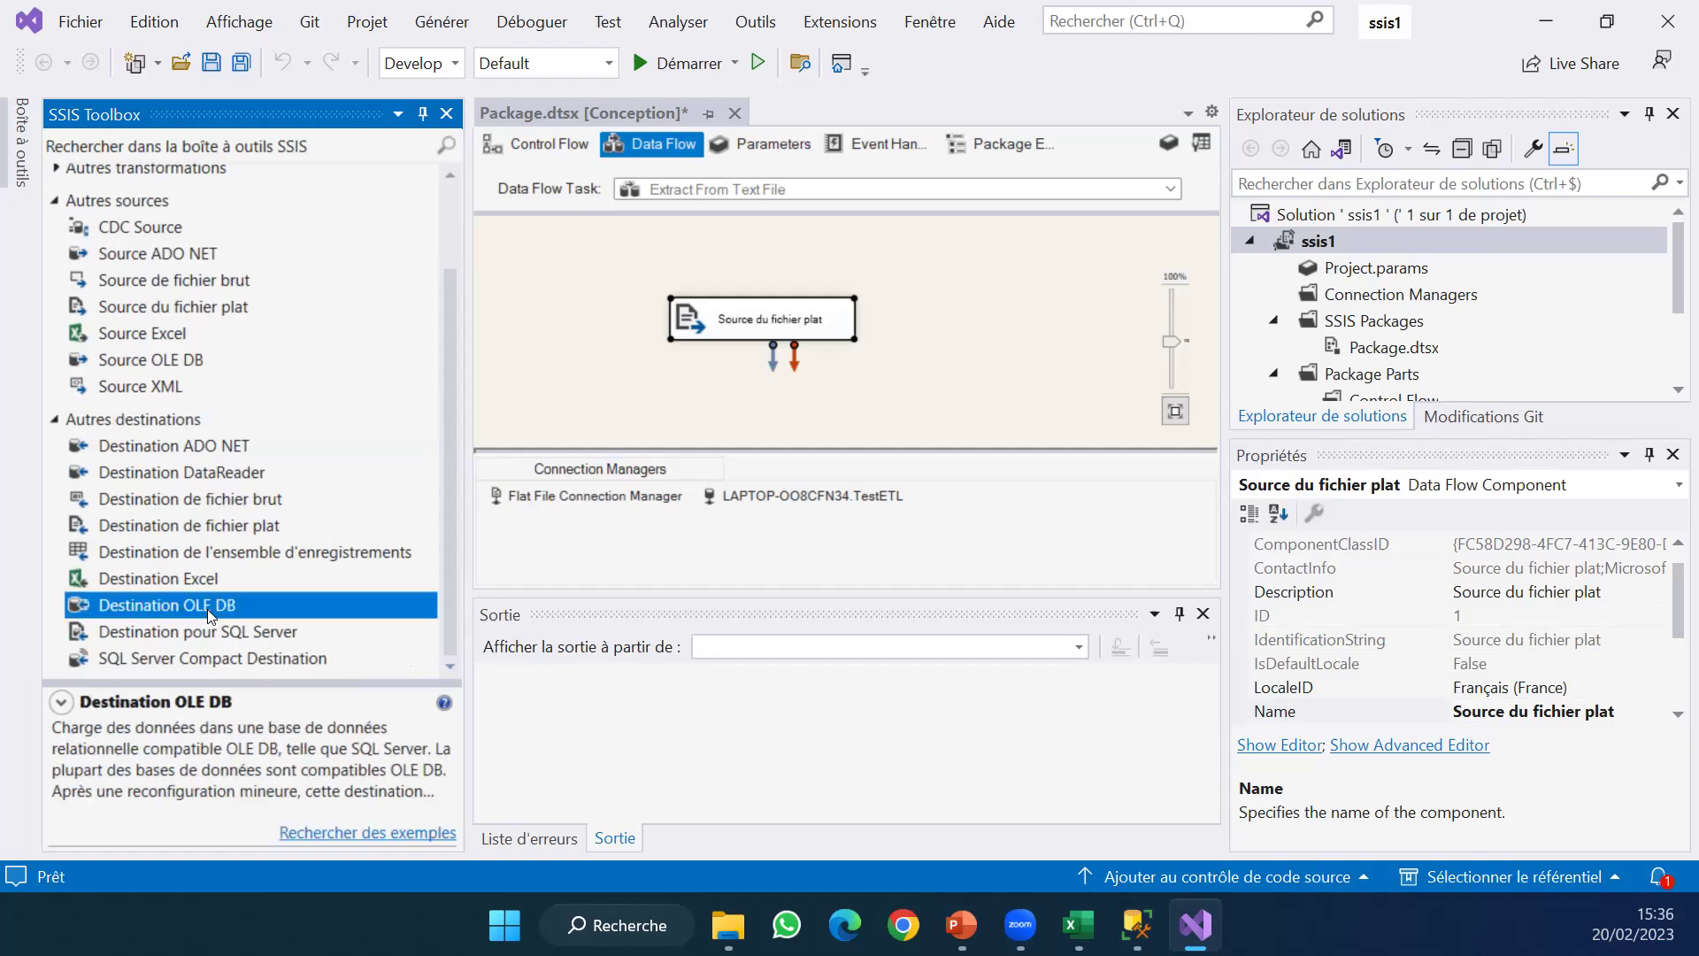
pyautogui.moveTo(207, 609); pyautogui.dragTo(470, 434)
pyautogui.moveTo(751, 418); pyautogui.dragTo(751, 418)
pyautogui.moveTo(803, 361); pyautogui.dragTo(730, 349)
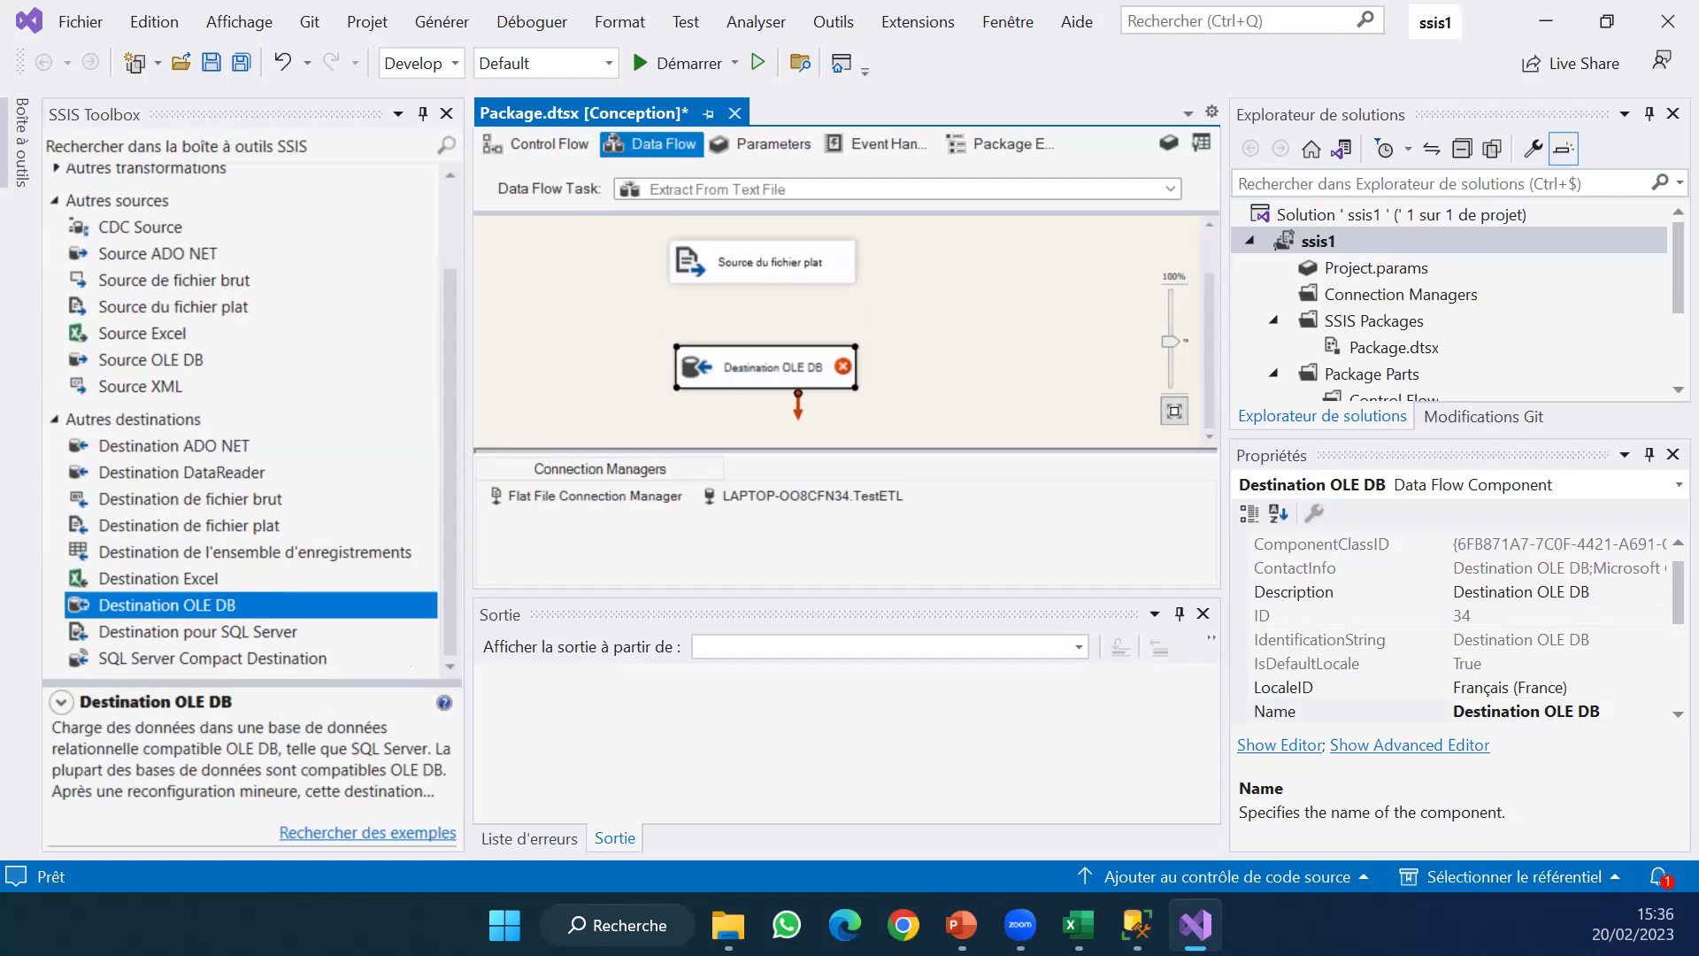
# Connect the regular (blue) output of the flat file source to the OLE DB destination.
pyautogui.hotkey('alt', 'Tab')
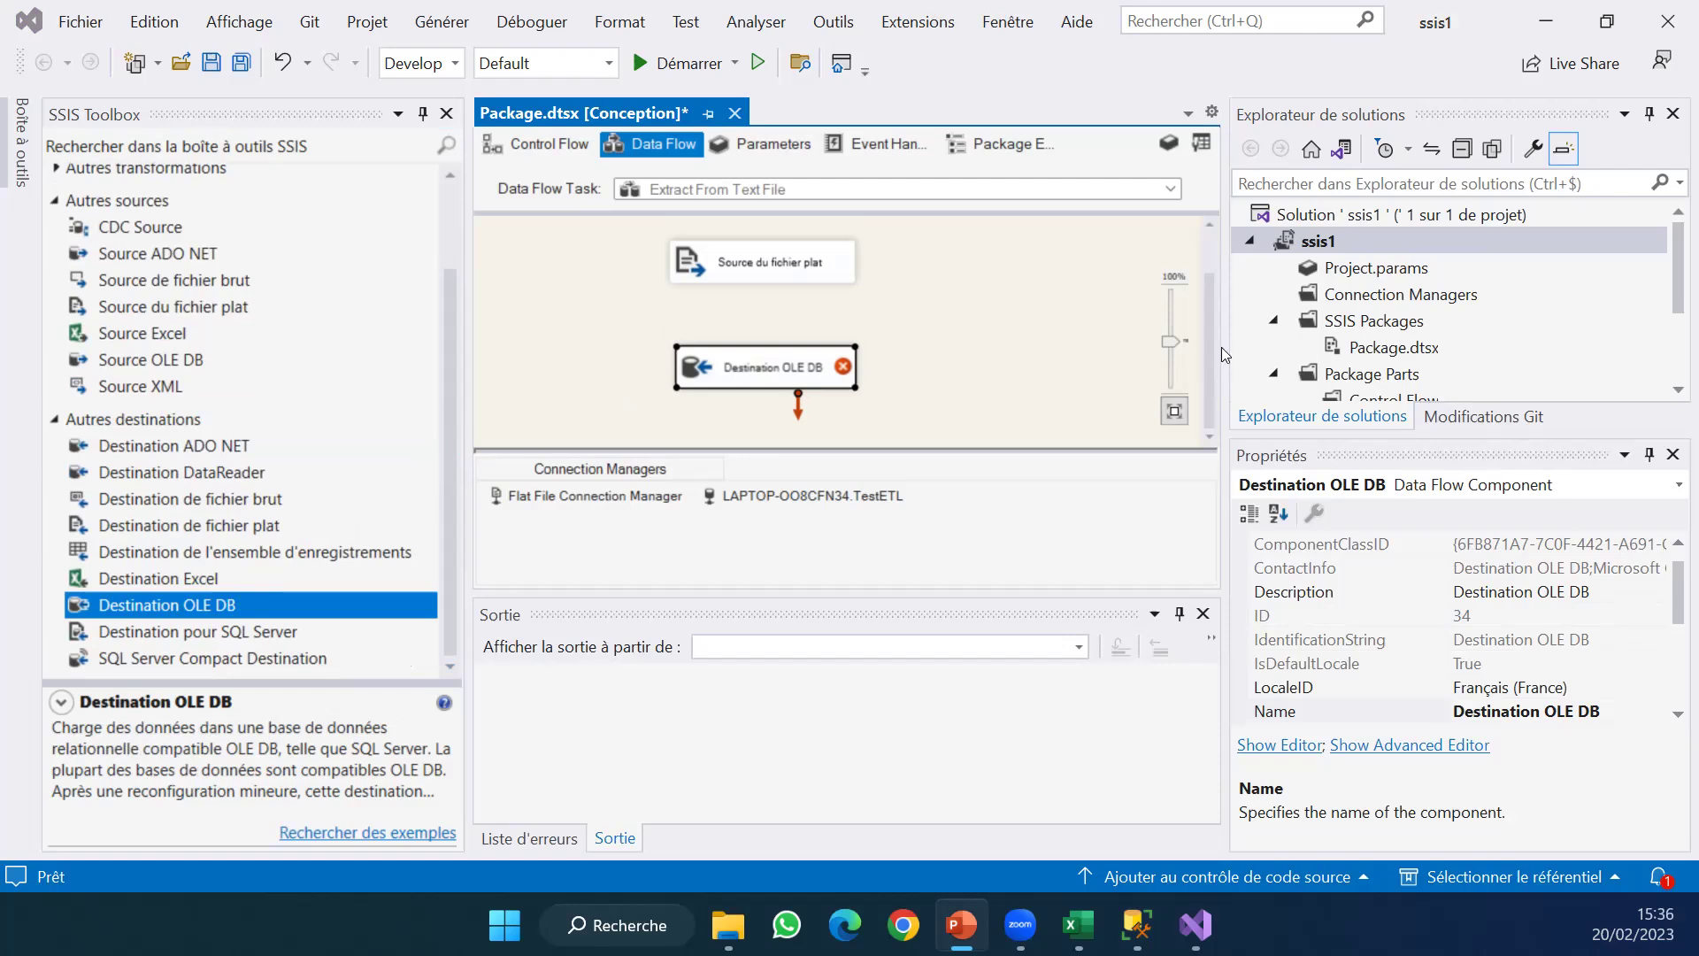
pyautogui.click(717, 273)
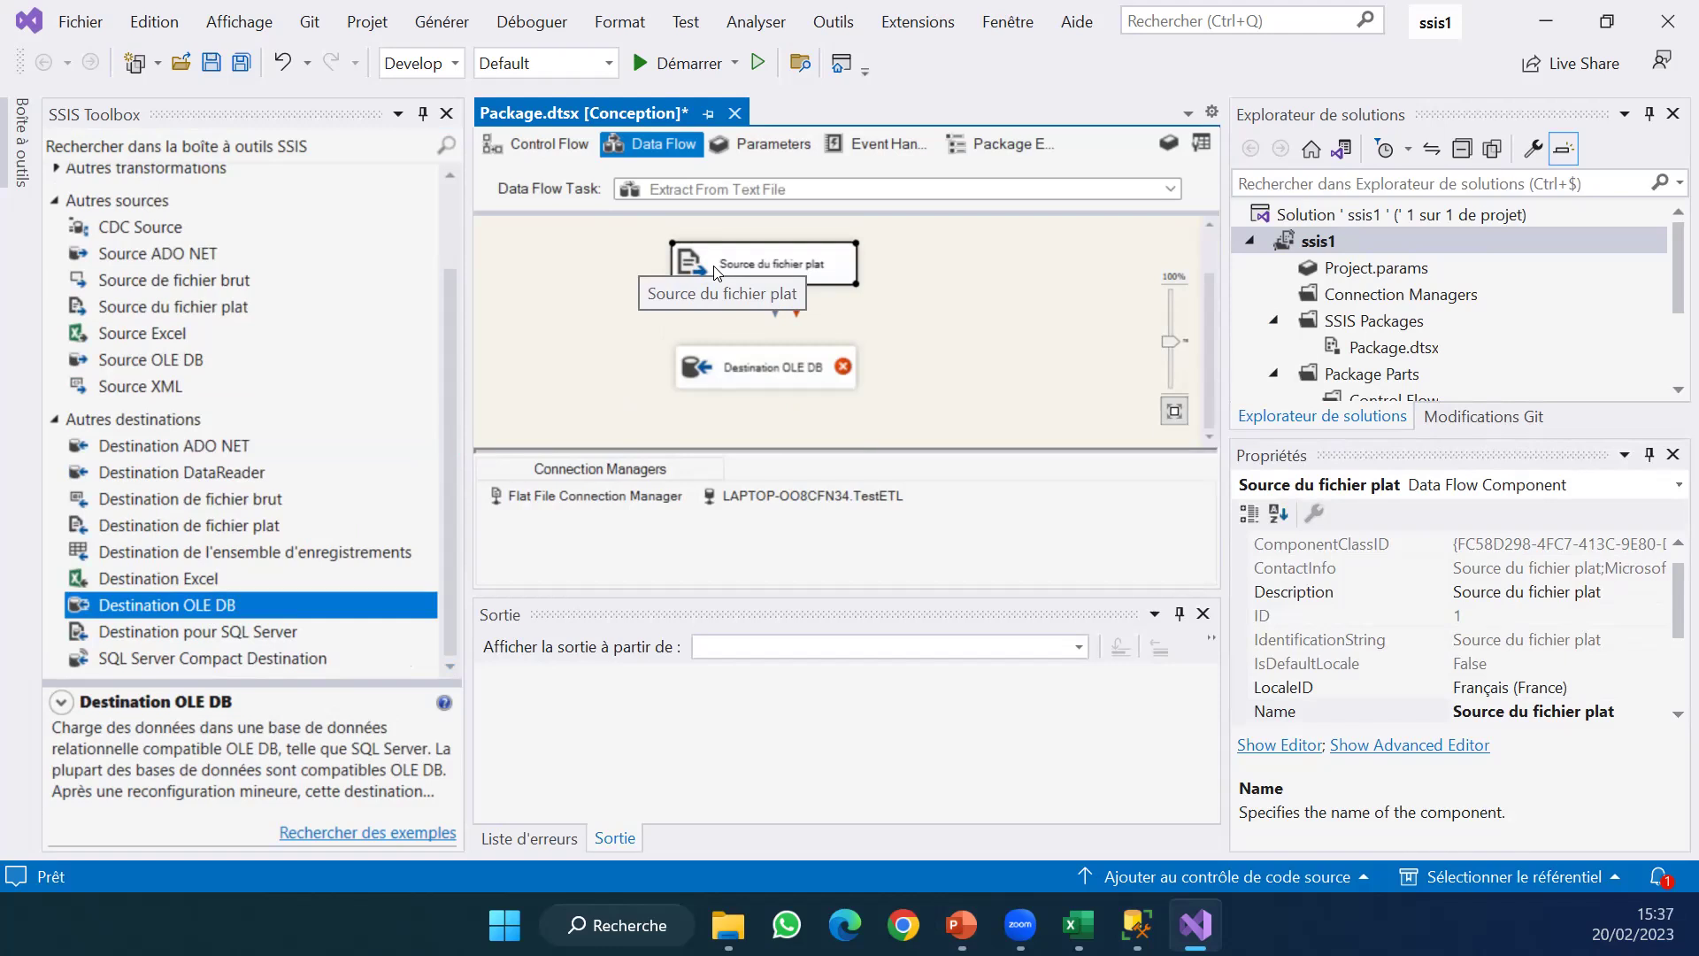
pyautogui.click(869, 308)
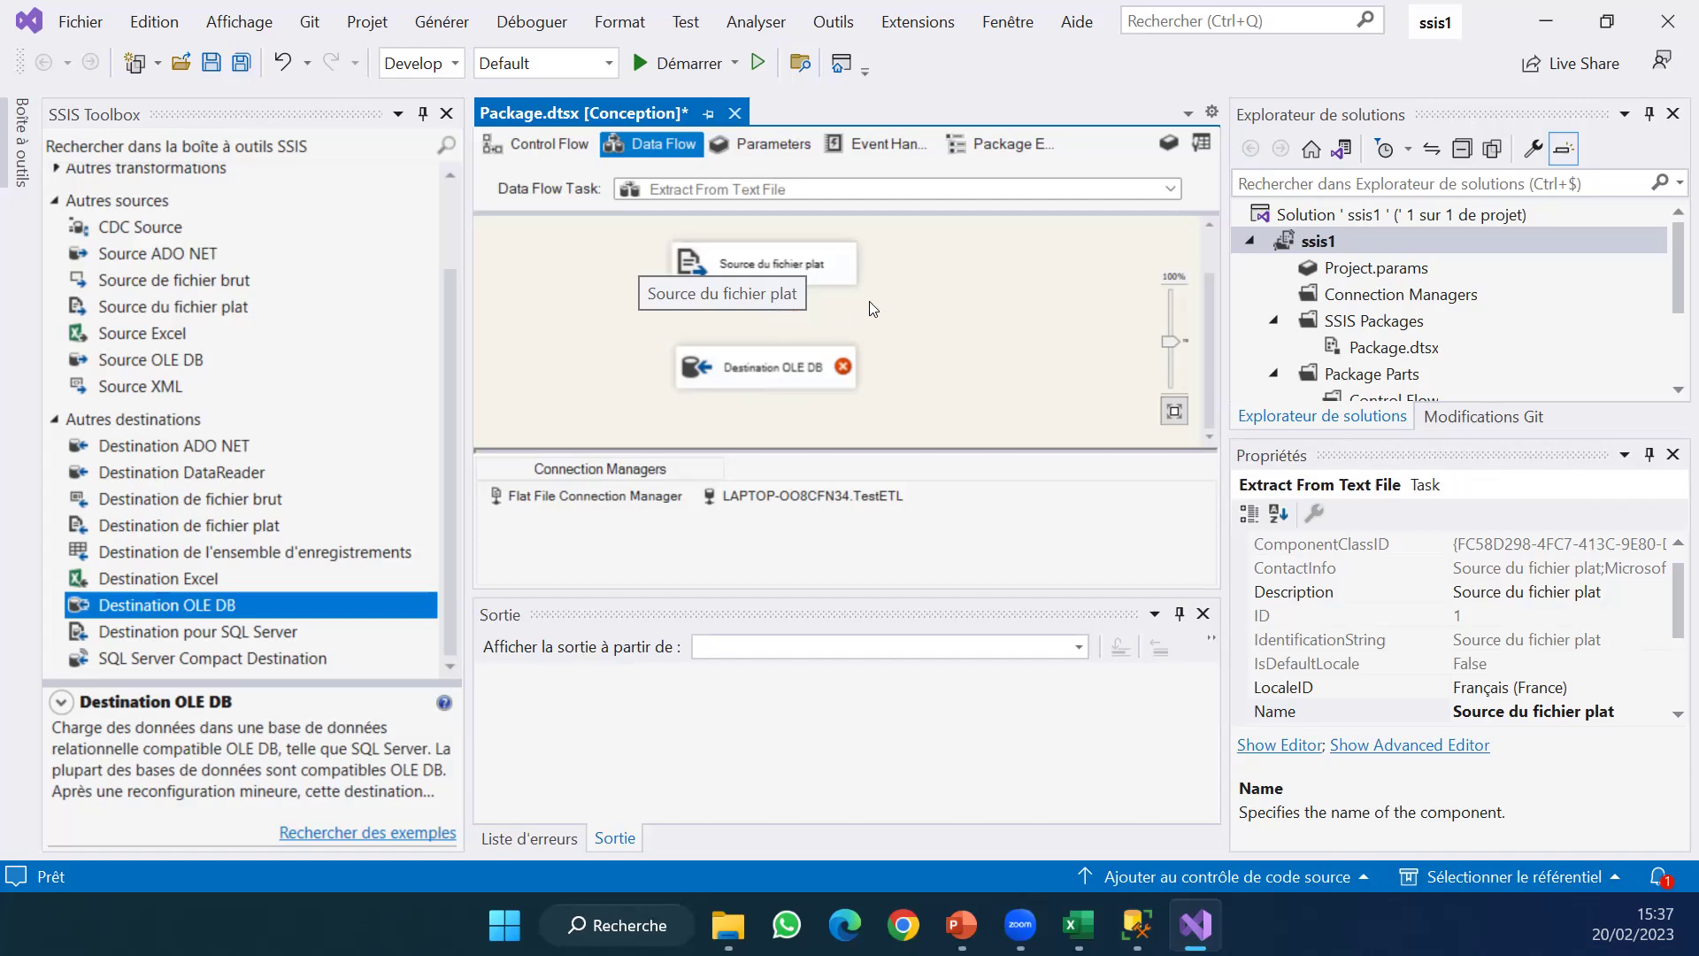
pyautogui.click(805, 279)
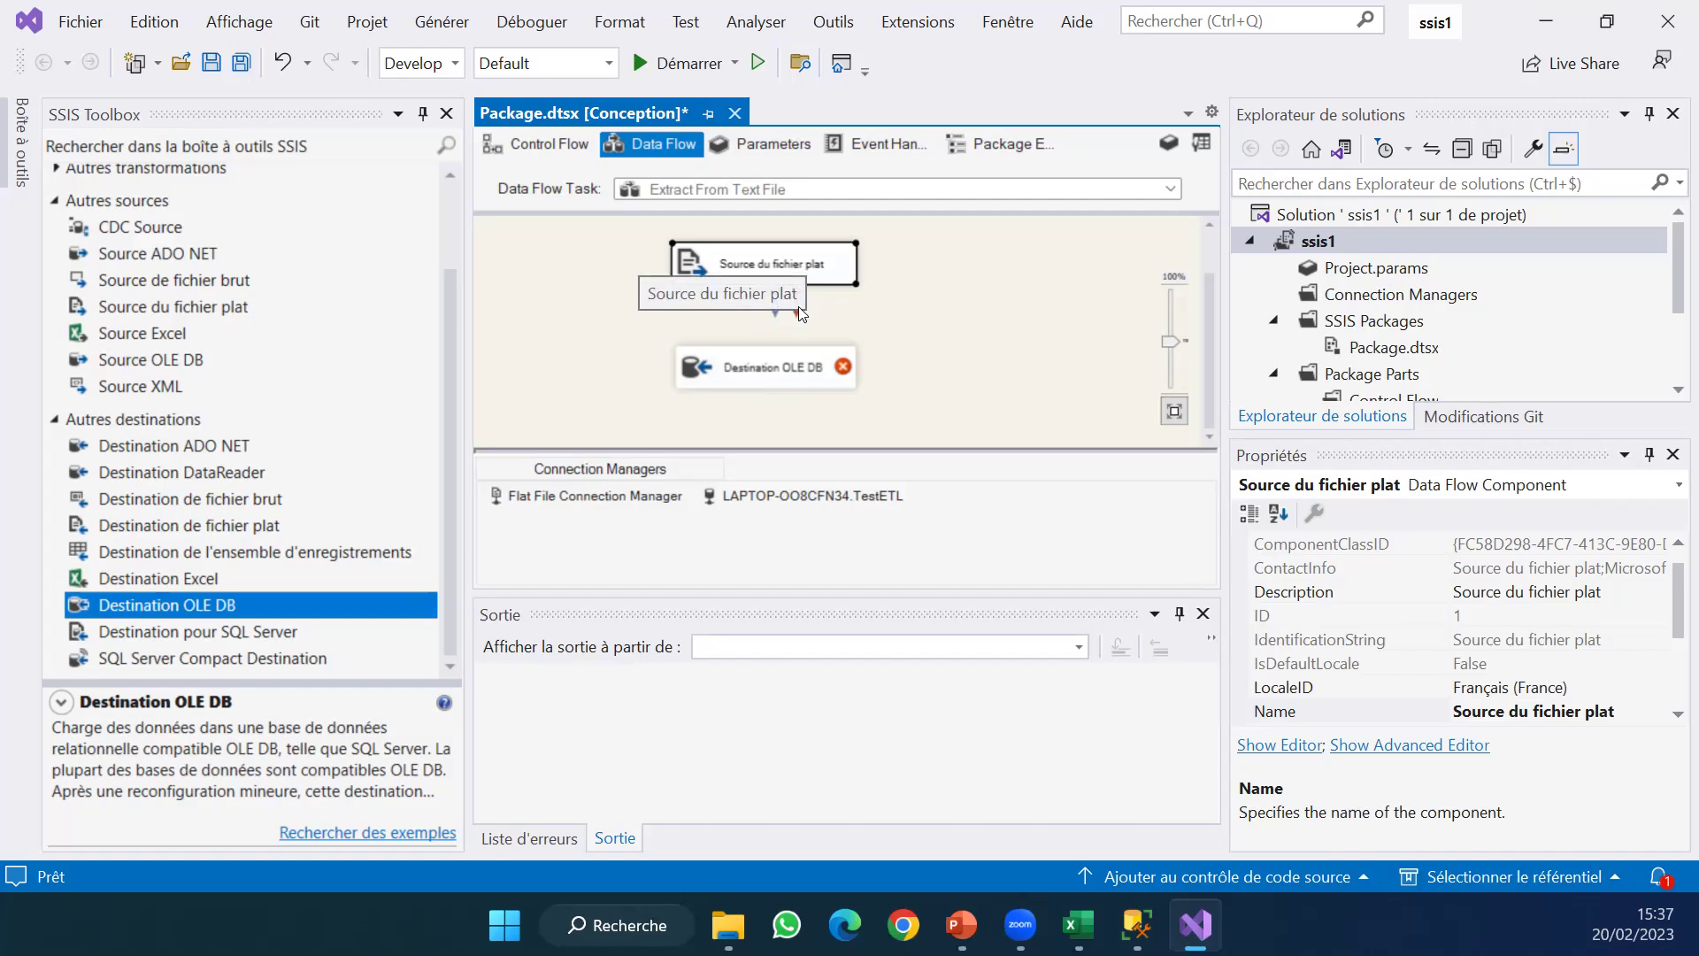
pyautogui.click(766, 276)
pyautogui.click(809, 283)
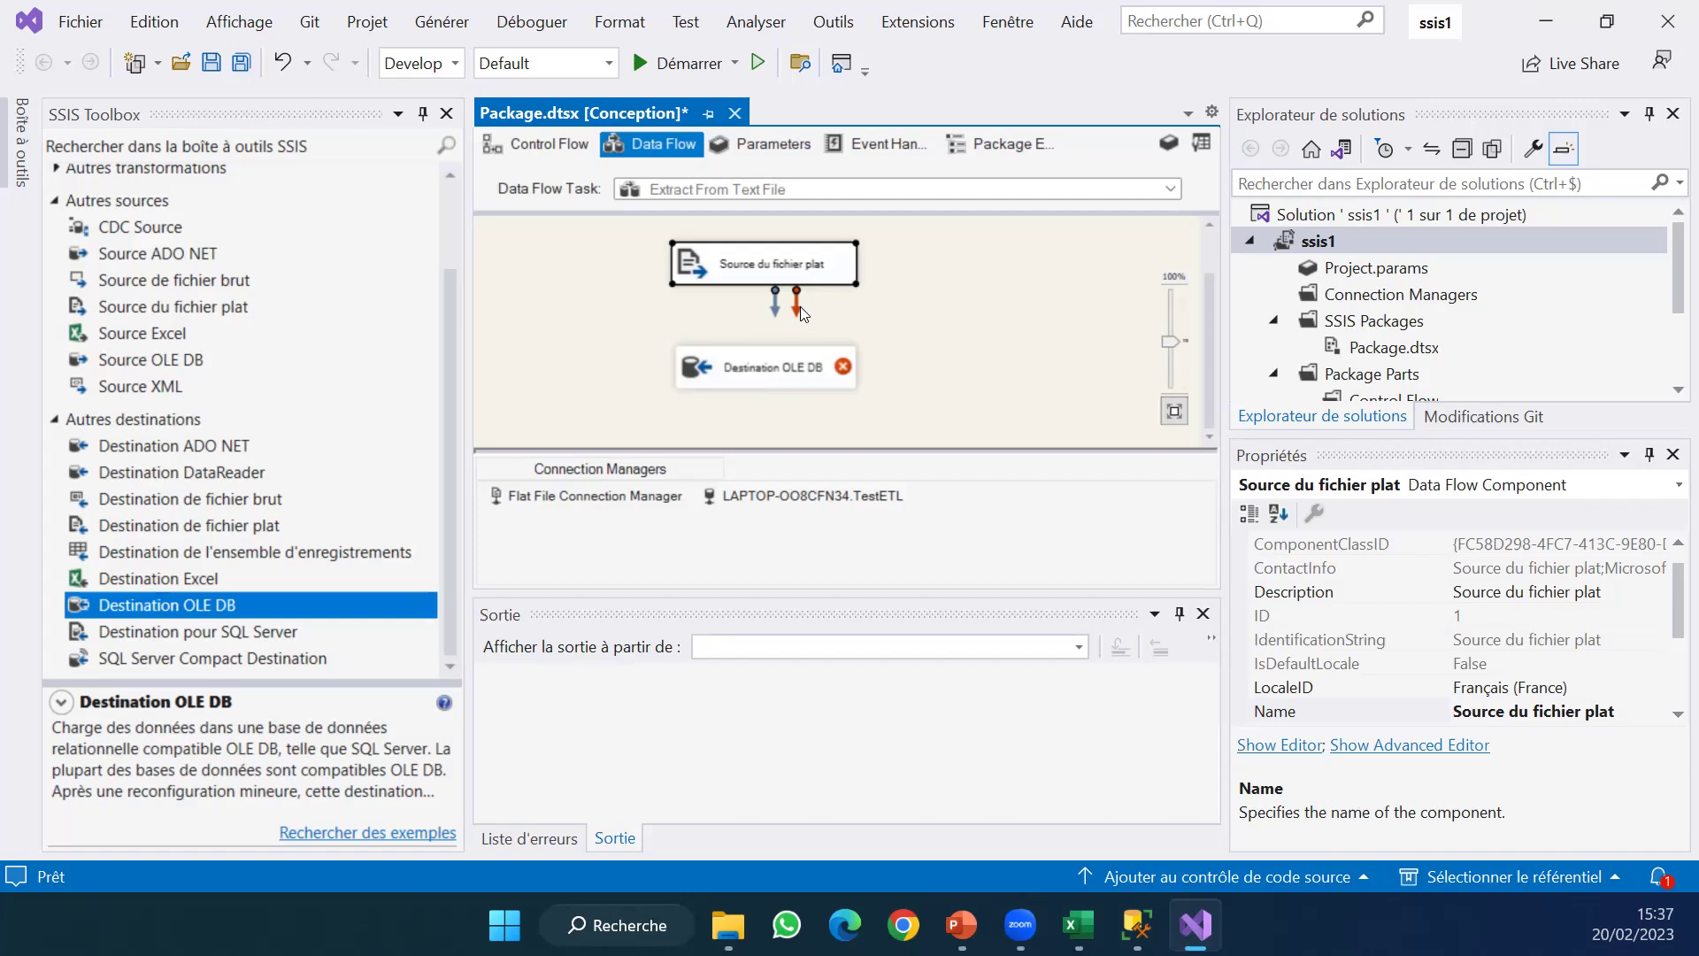
pyautogui.moveTo(775, 311); pyautogui.dragTo(788, 372)
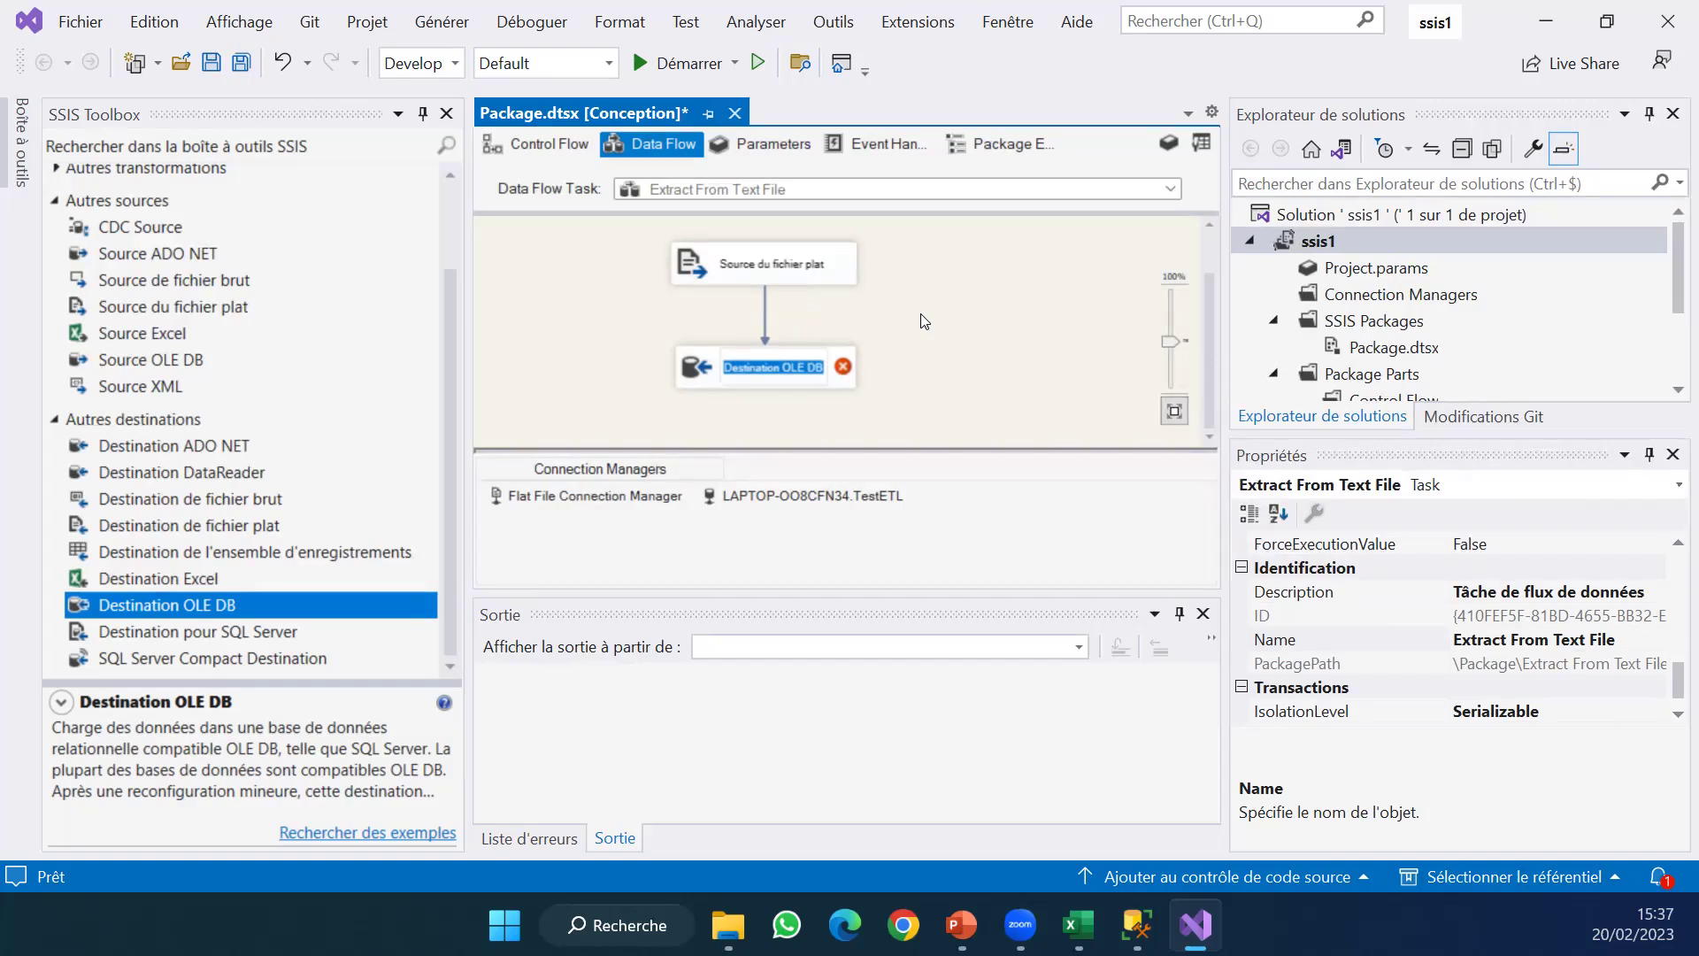
# Open the OLE DB destination for editing, keep the Table or view - fast load access mode, and check the available destination tables.
pyautogui.click(799, 380)
pyautogui.click(798, 382)
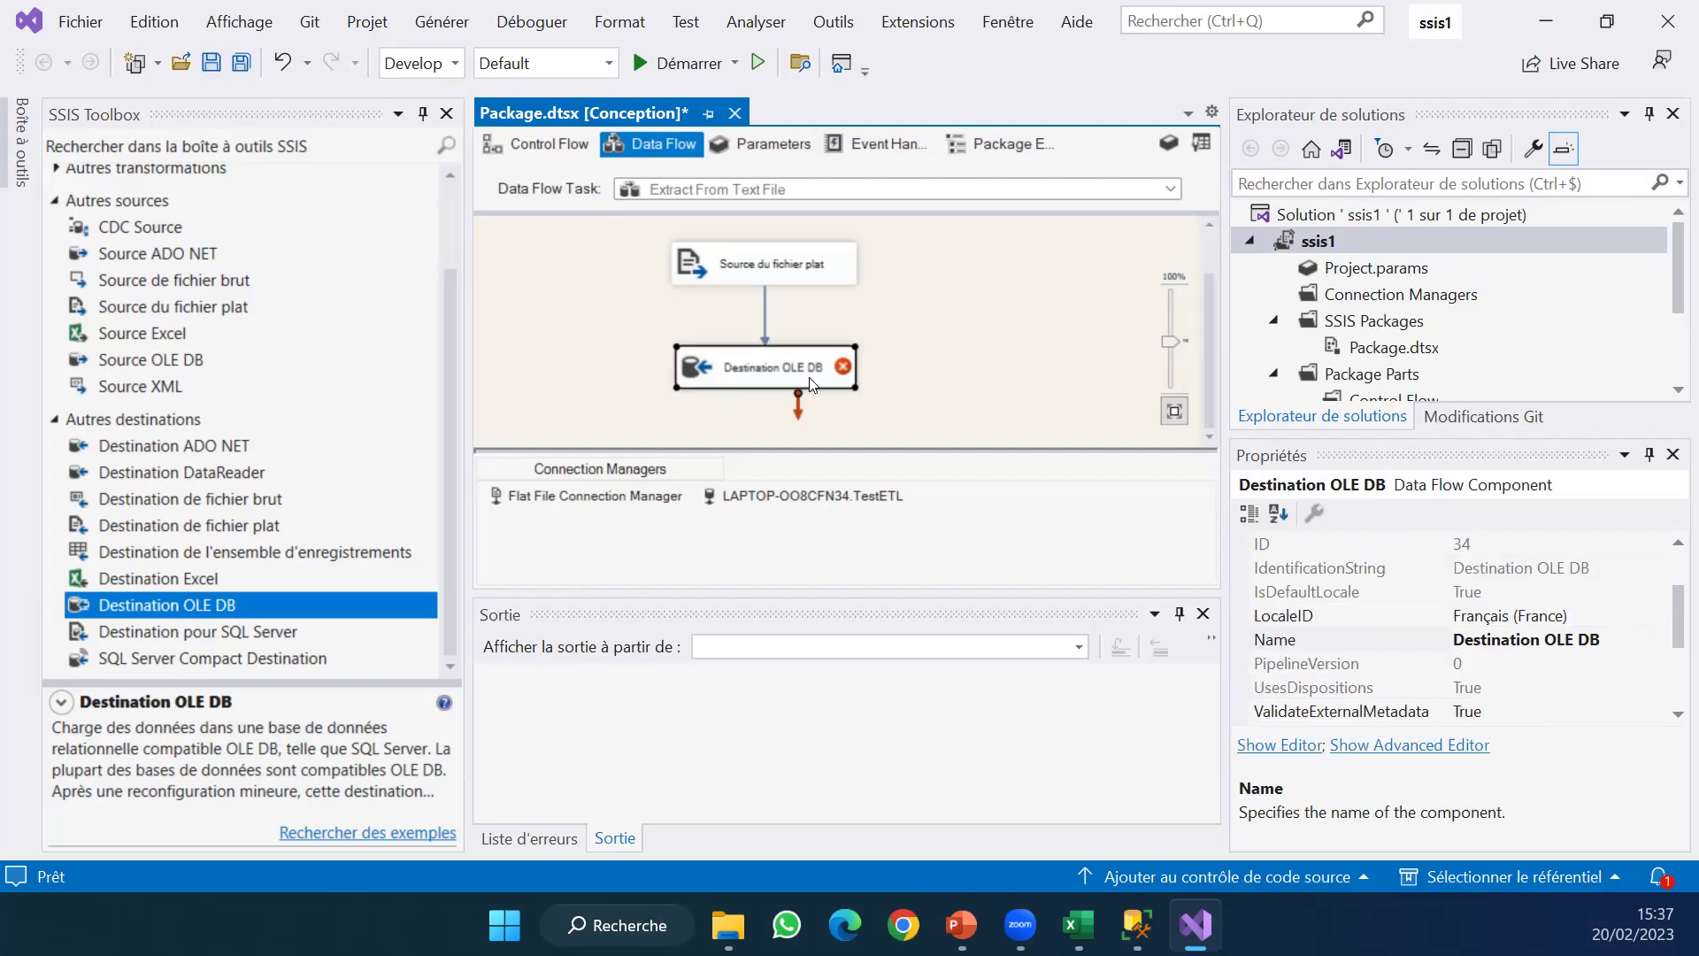
pyautogui.rightClick(797, 379)
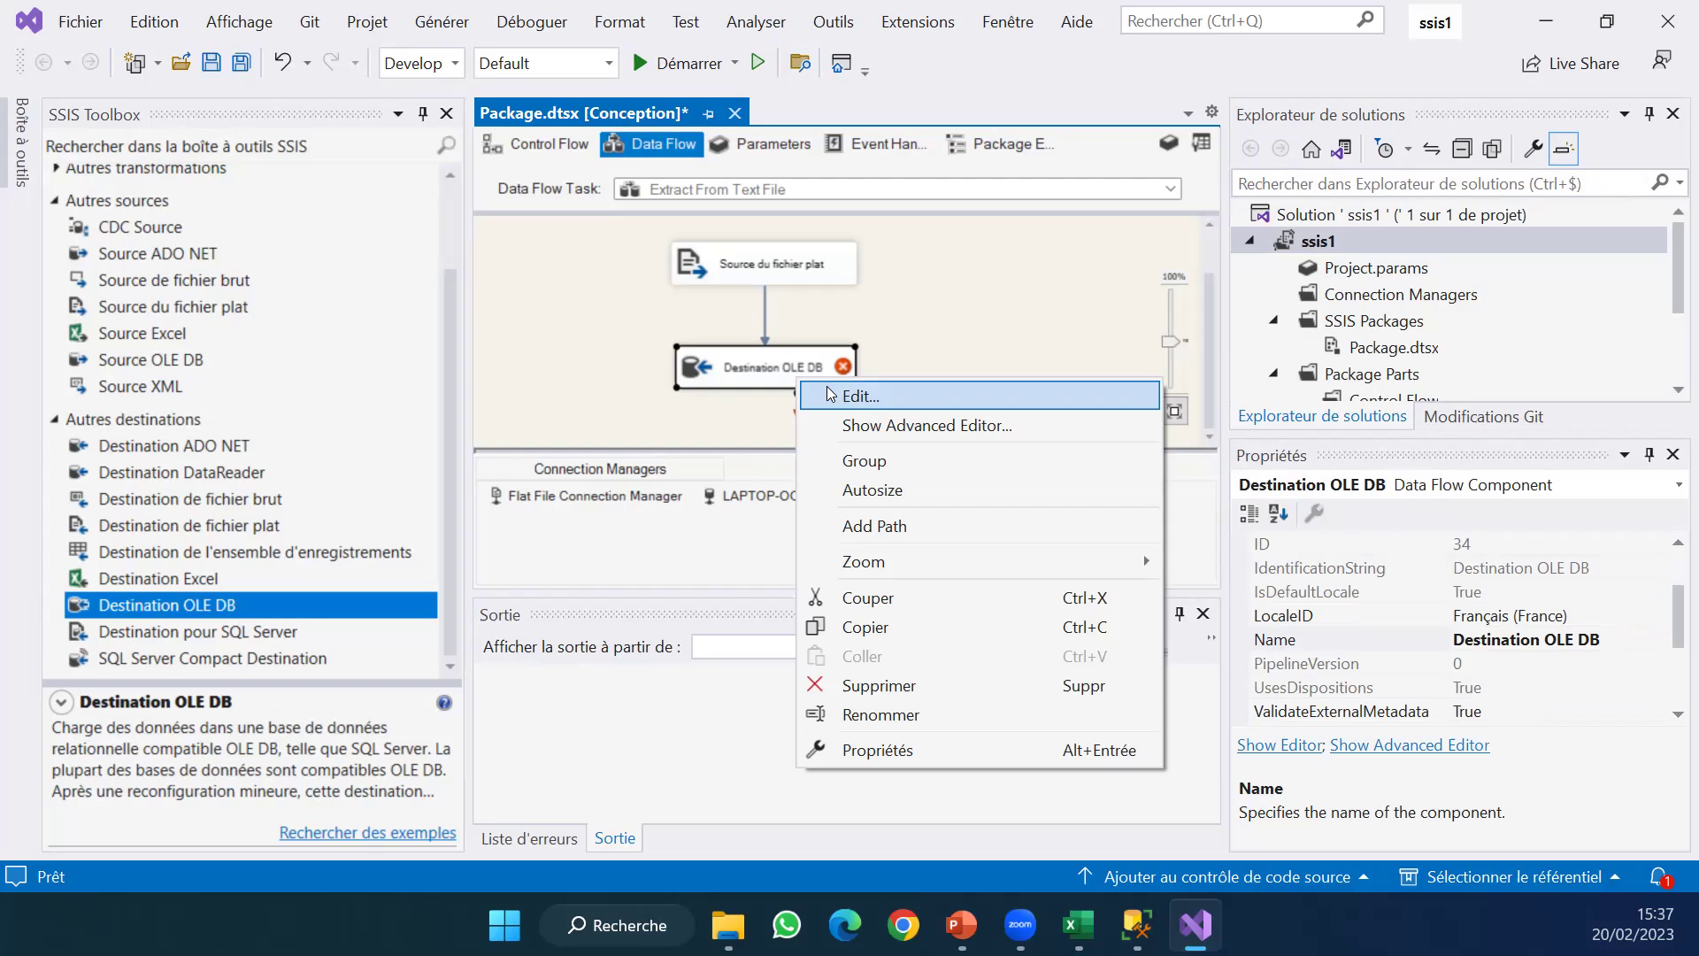
pyautogui.click(831, 396)
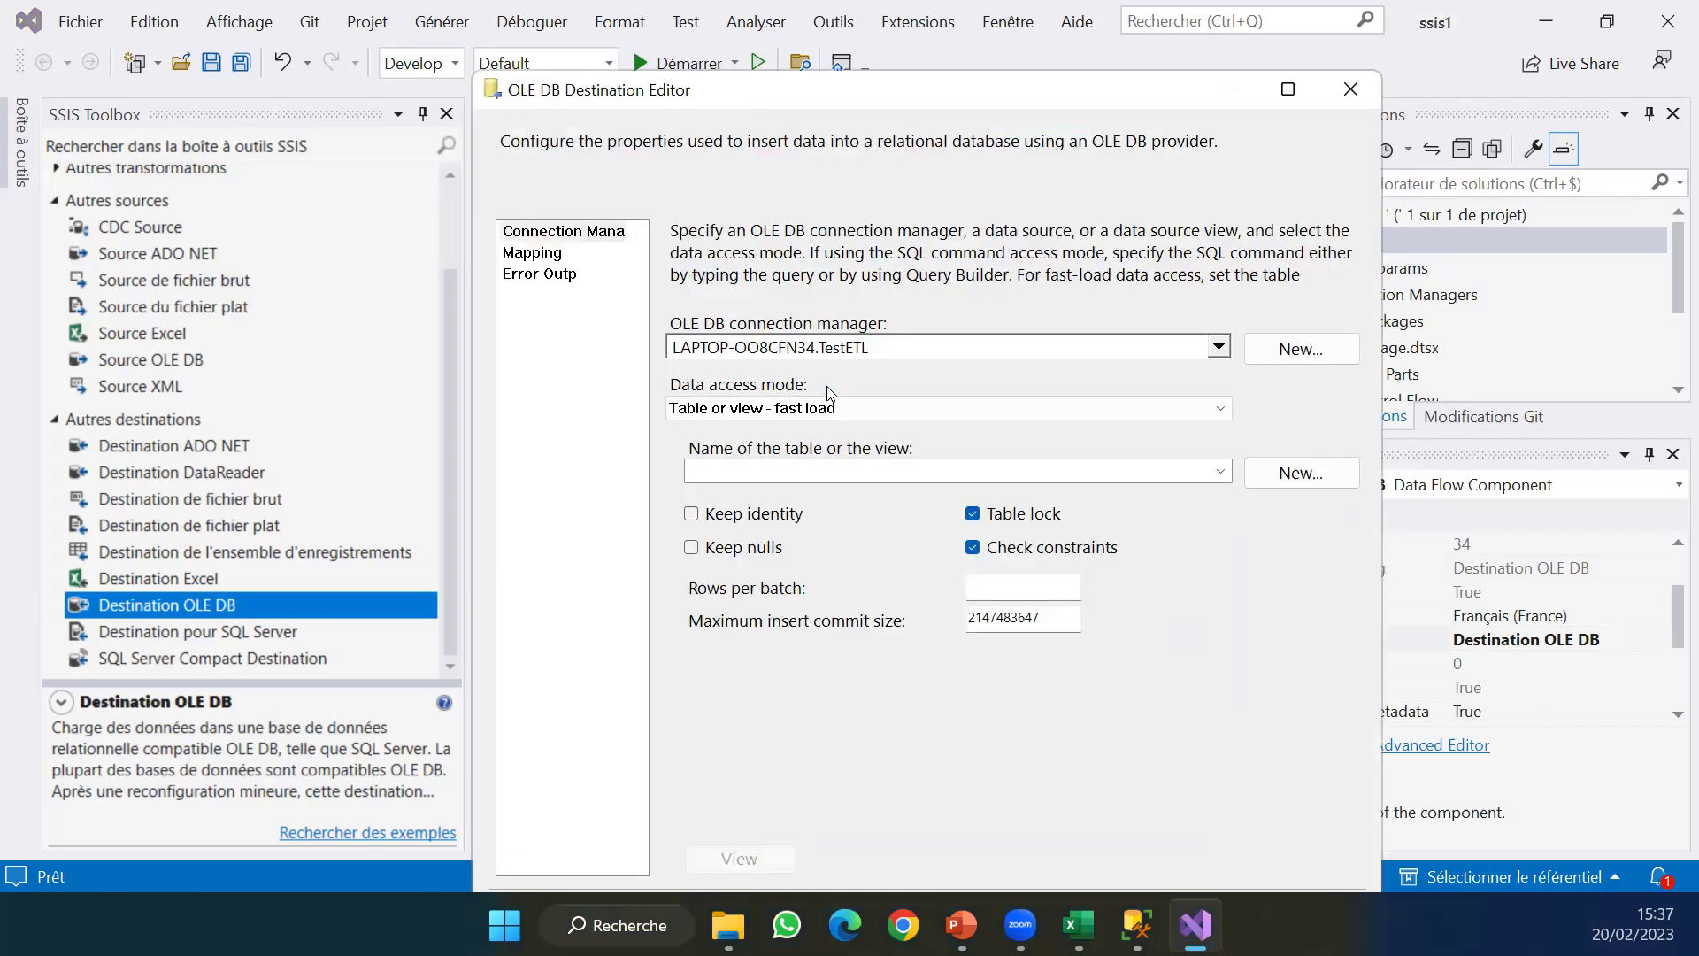
pyautogui.click(1223, 415)
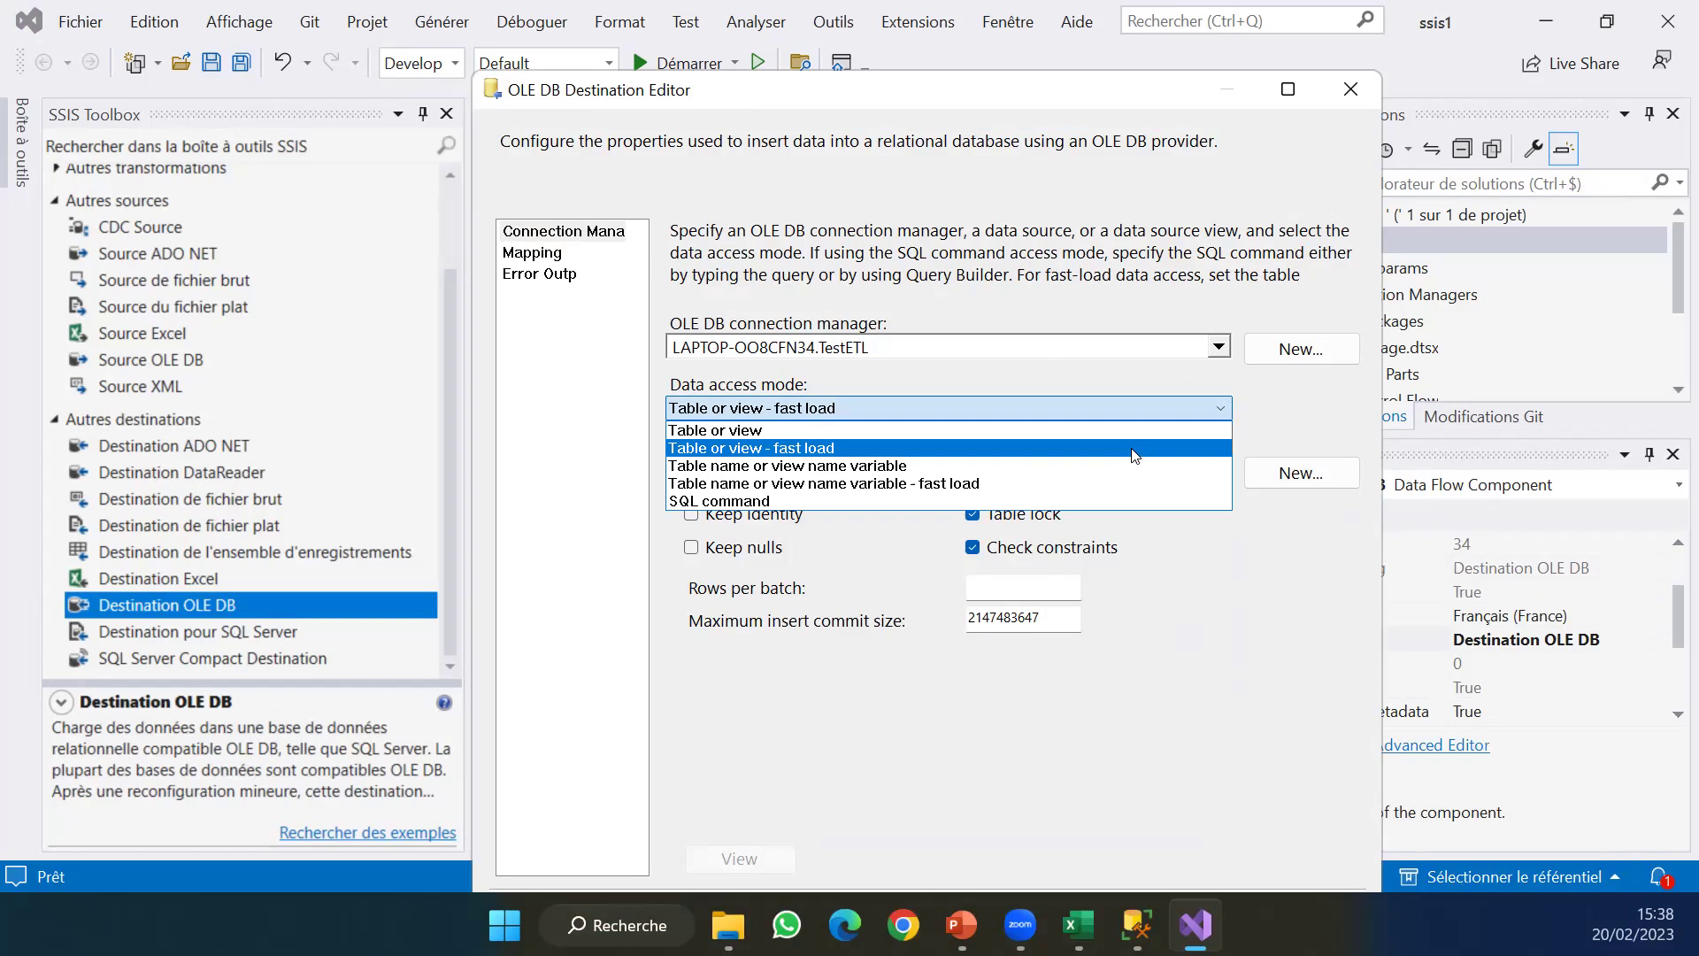
pyautogui.click(1242, 425)
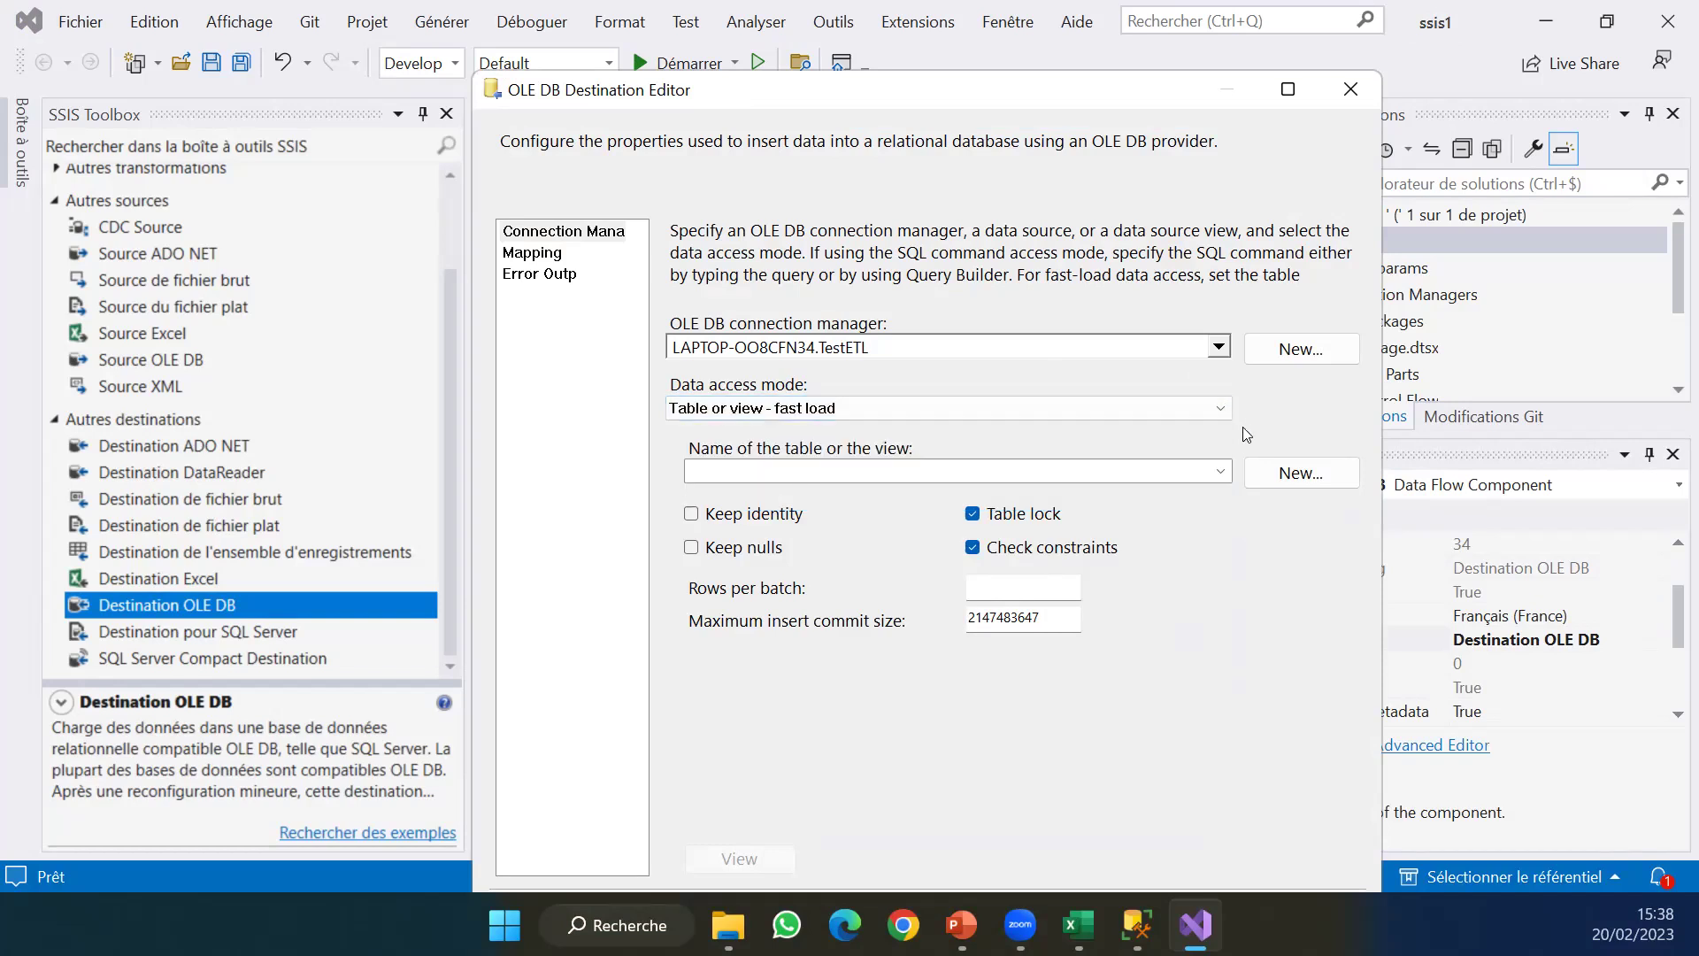
pyautogui.click(1219, 471)
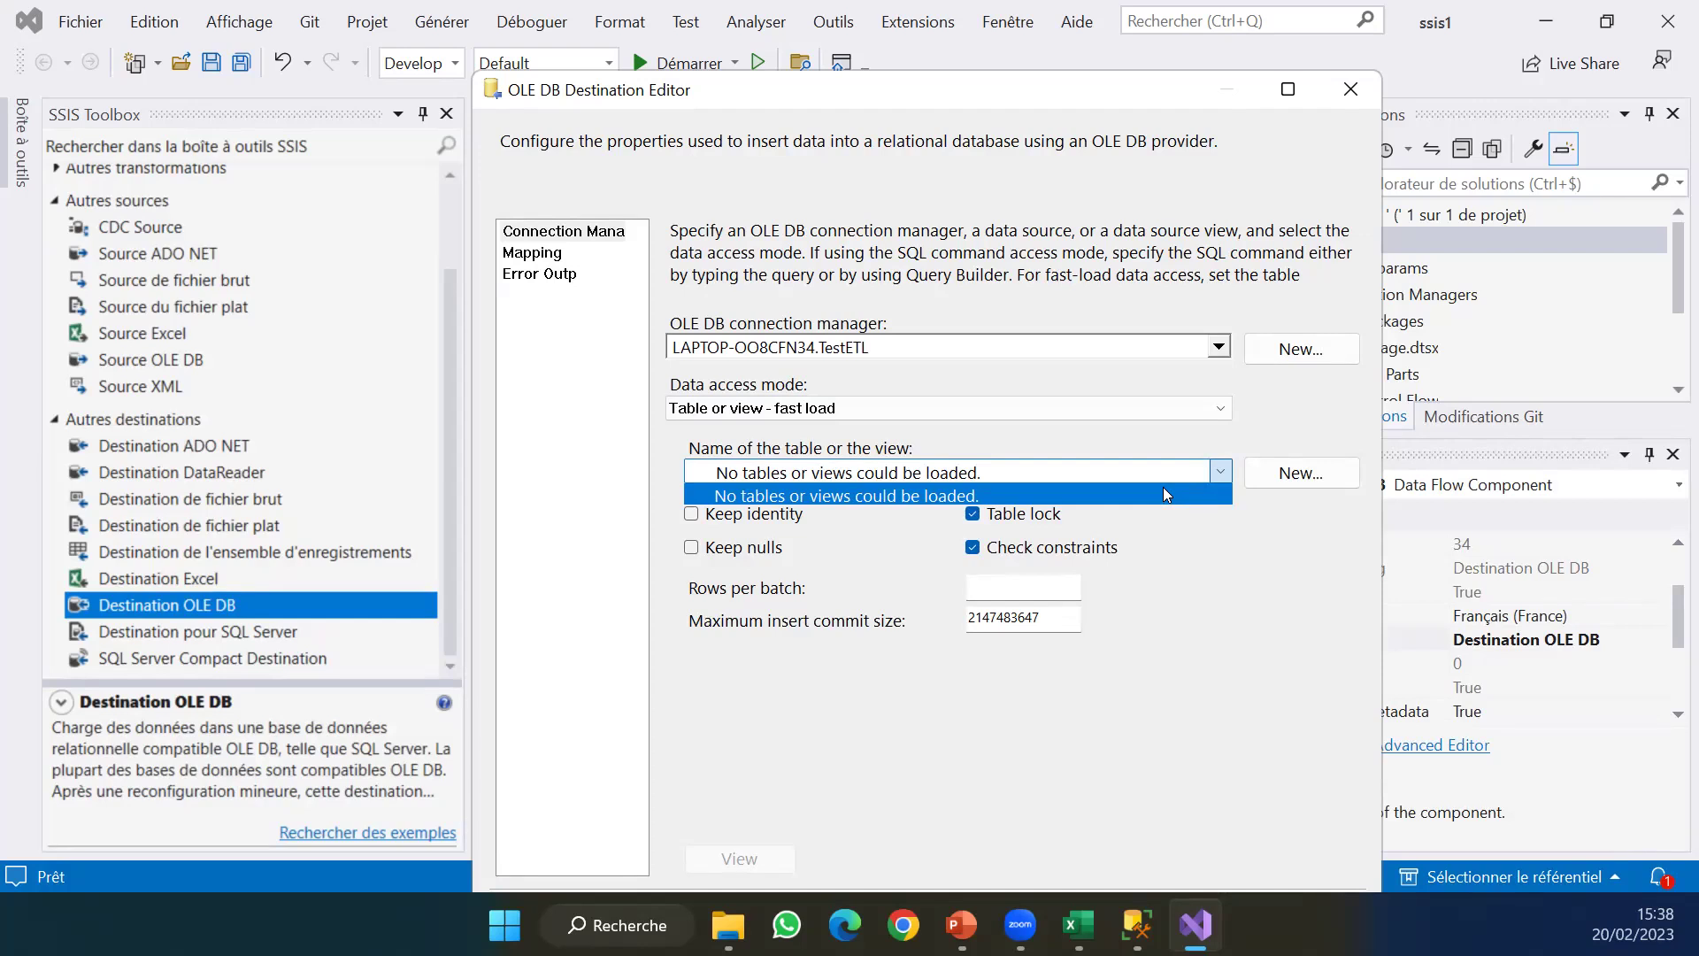
pyautogui.click(1255, 423)
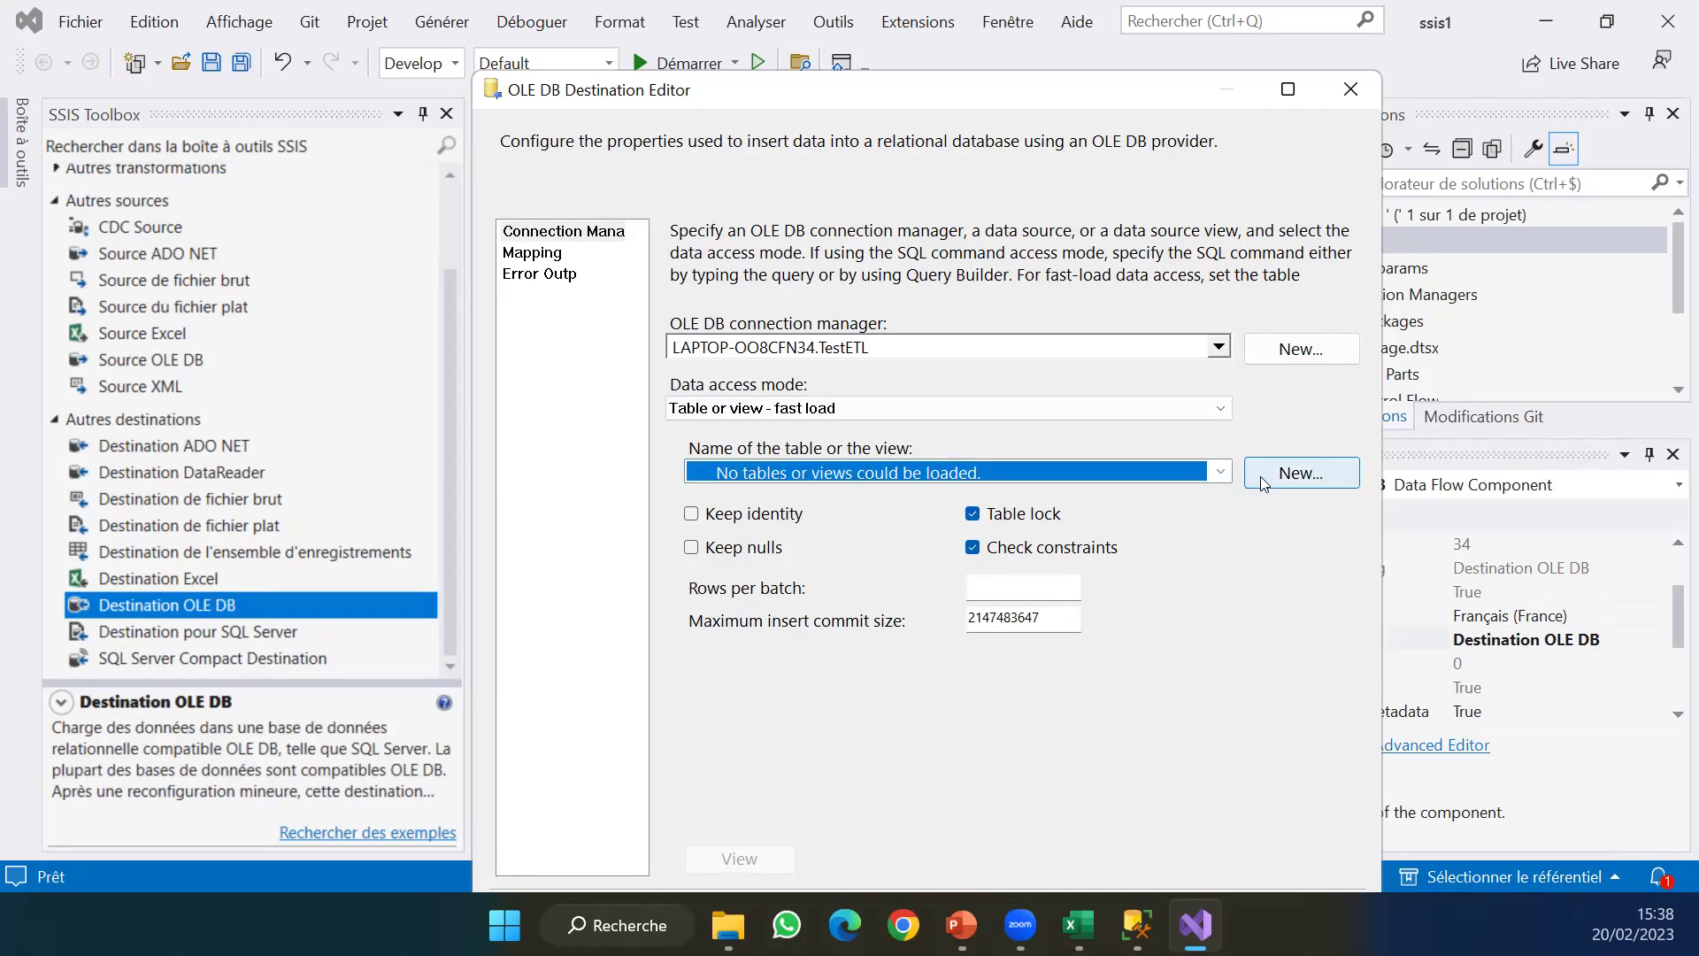
pyautogui.click(1218, 475)
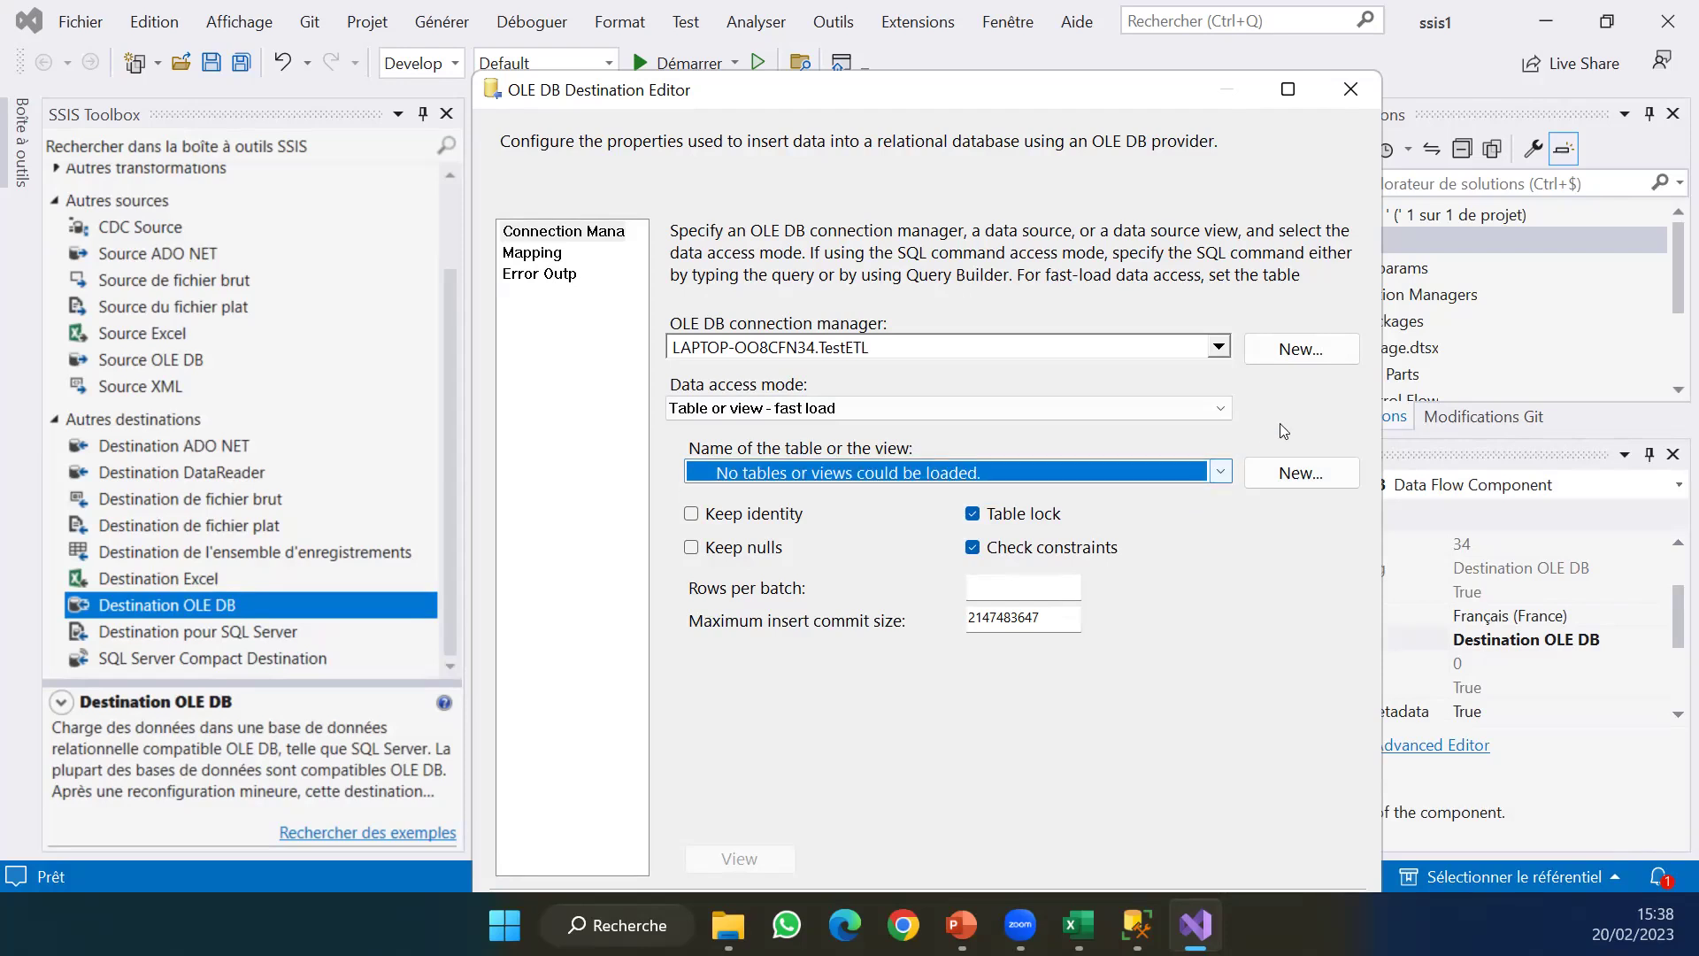
# Create a new destination table named Dim_Employr, keeping the proposed varchar(50) columns.
pyautogui.click(1301, 473)
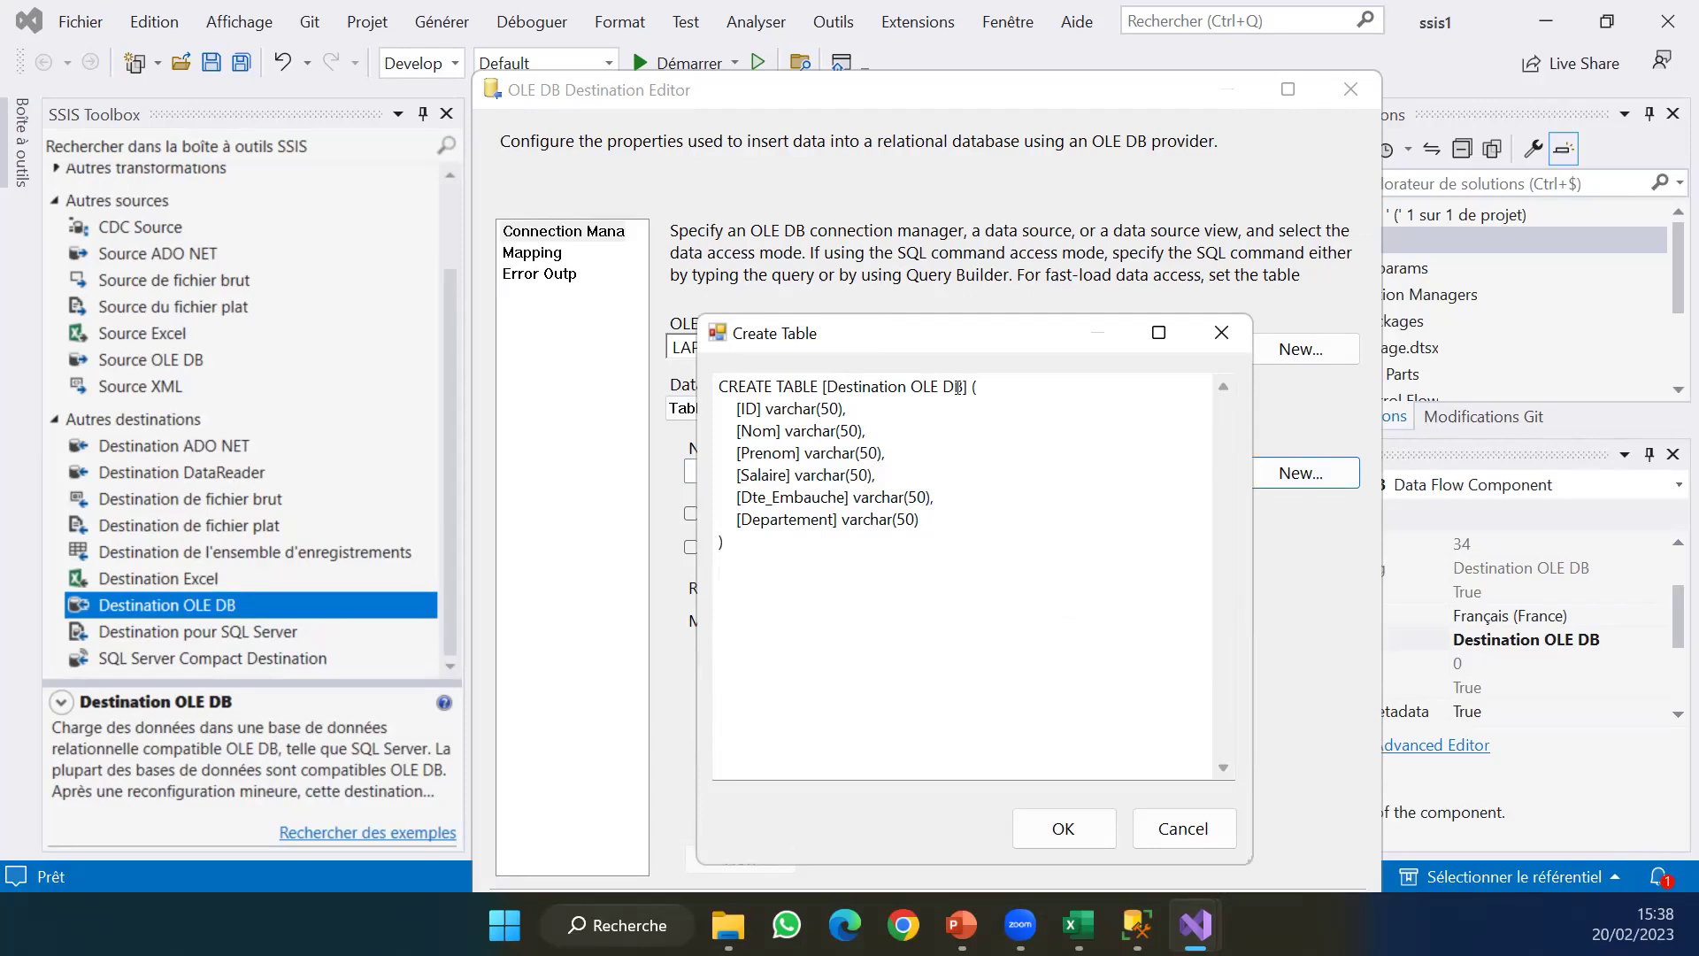
pyautogui.moveTo(965, 387); pyautogui.dragTo(830, 391)
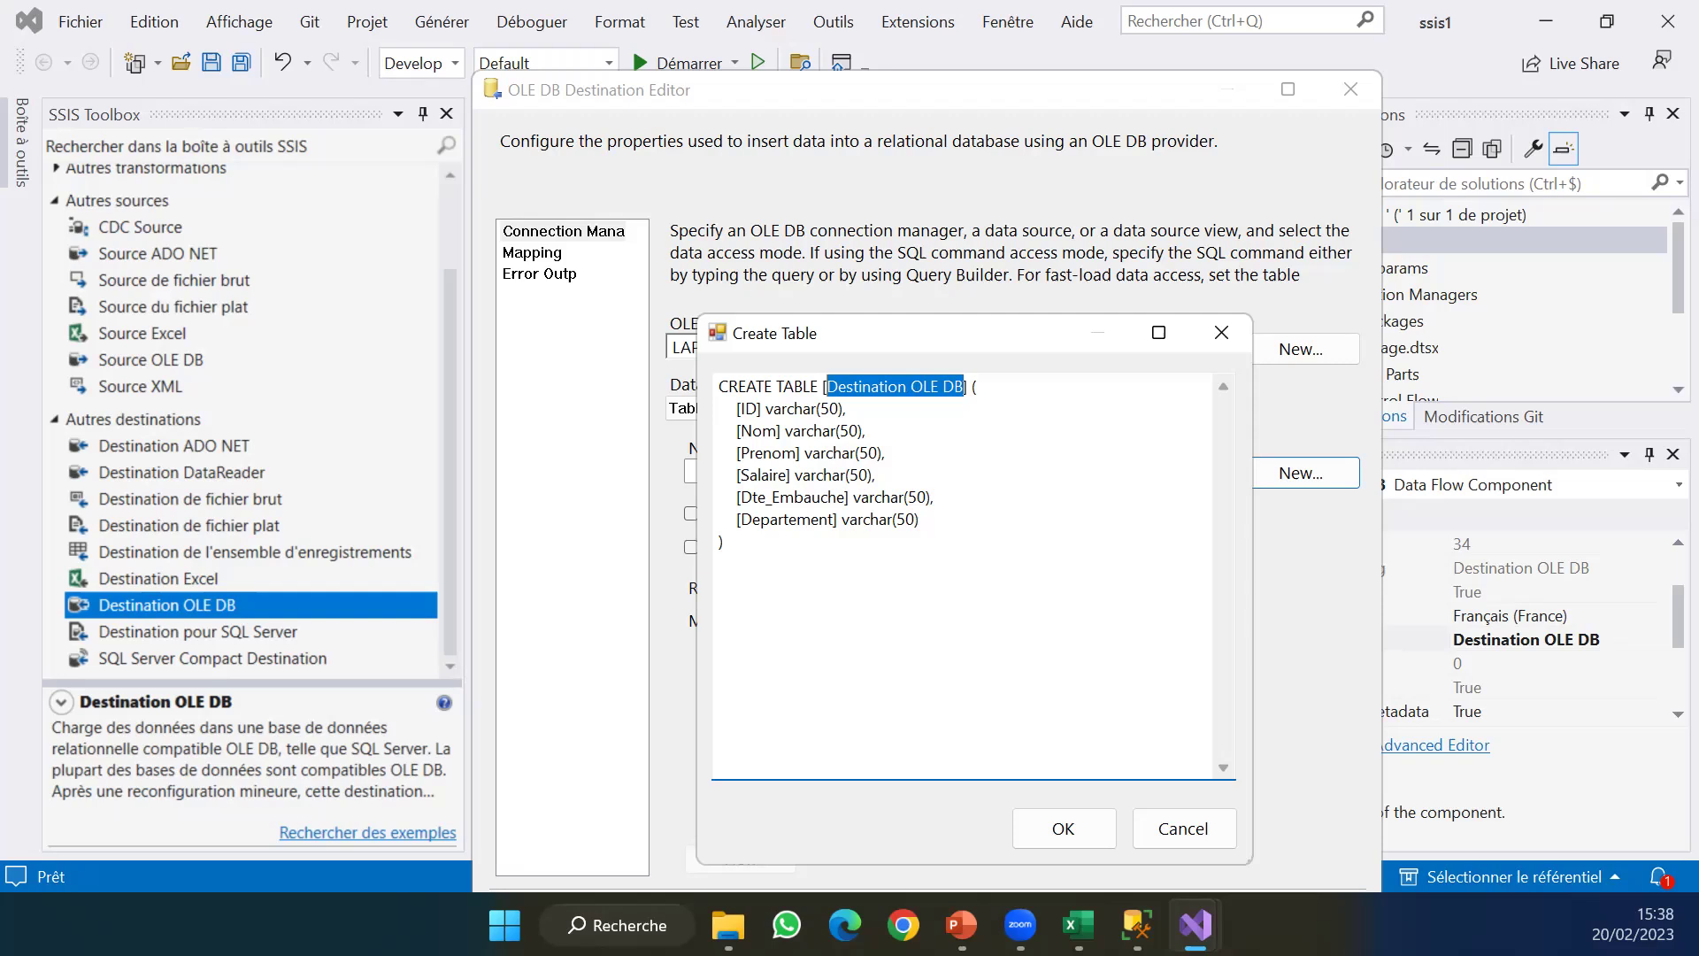
pyautogui.write('Dim_')
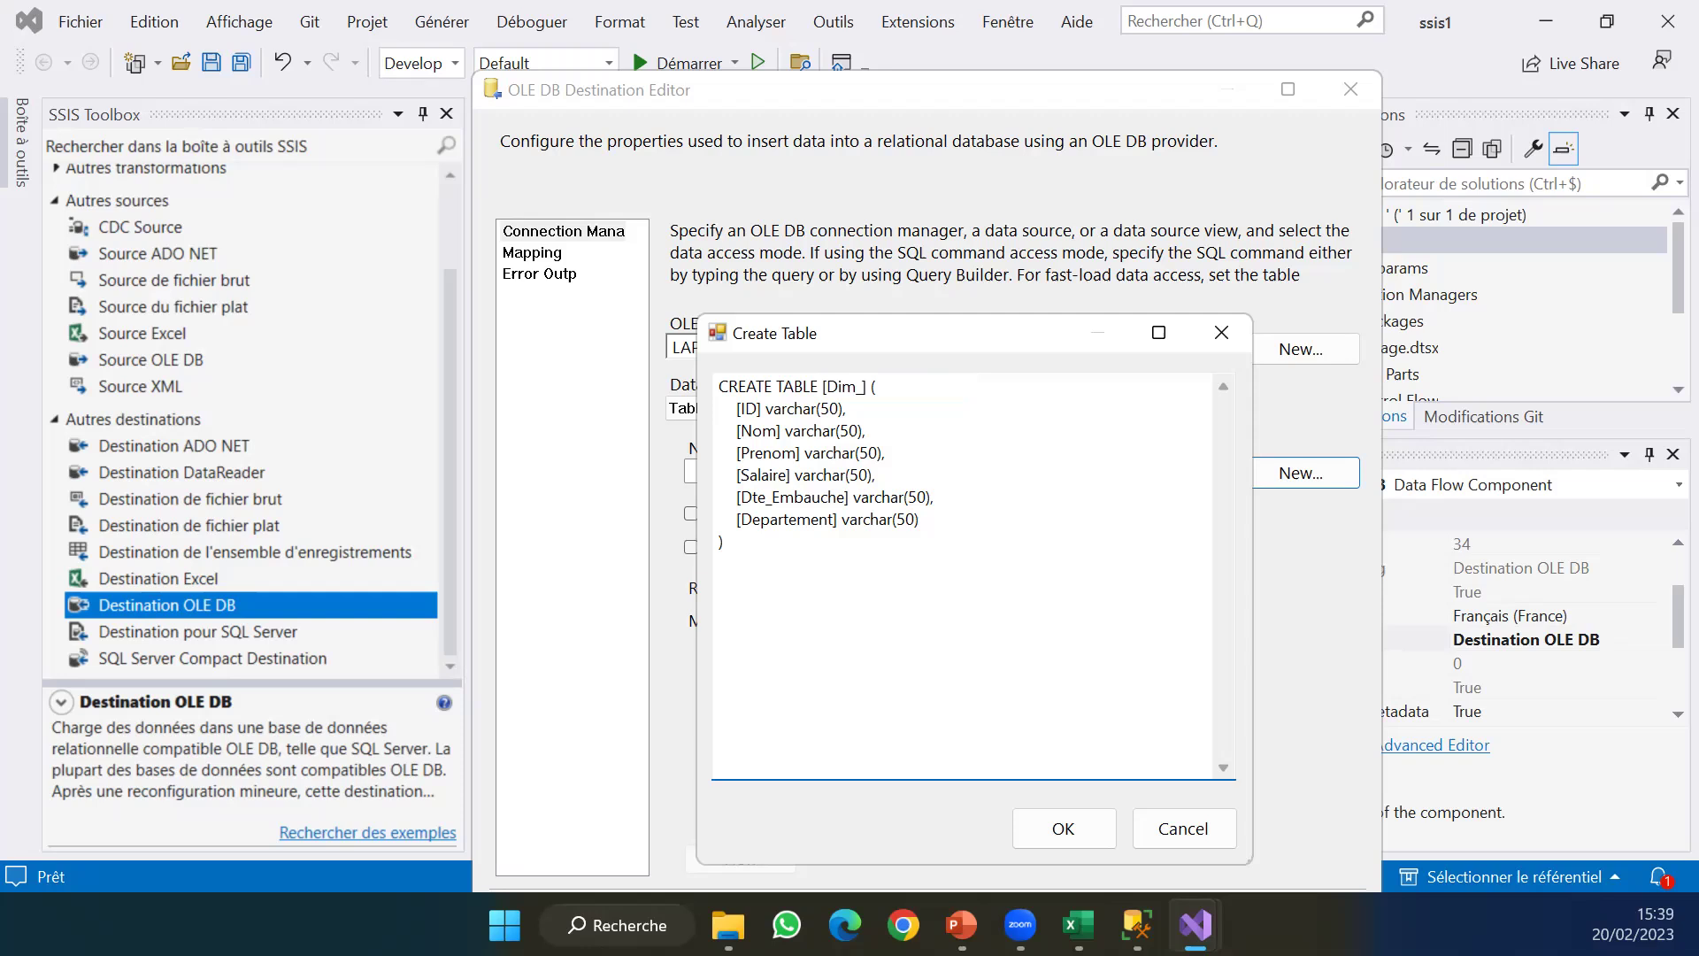
pyautogui.write('Rmployr')
pyautogui.press('BackSpace')
pyautogui.write('E')
pyautogui.click(748, 410)
pyautogui.click(1092, 829)
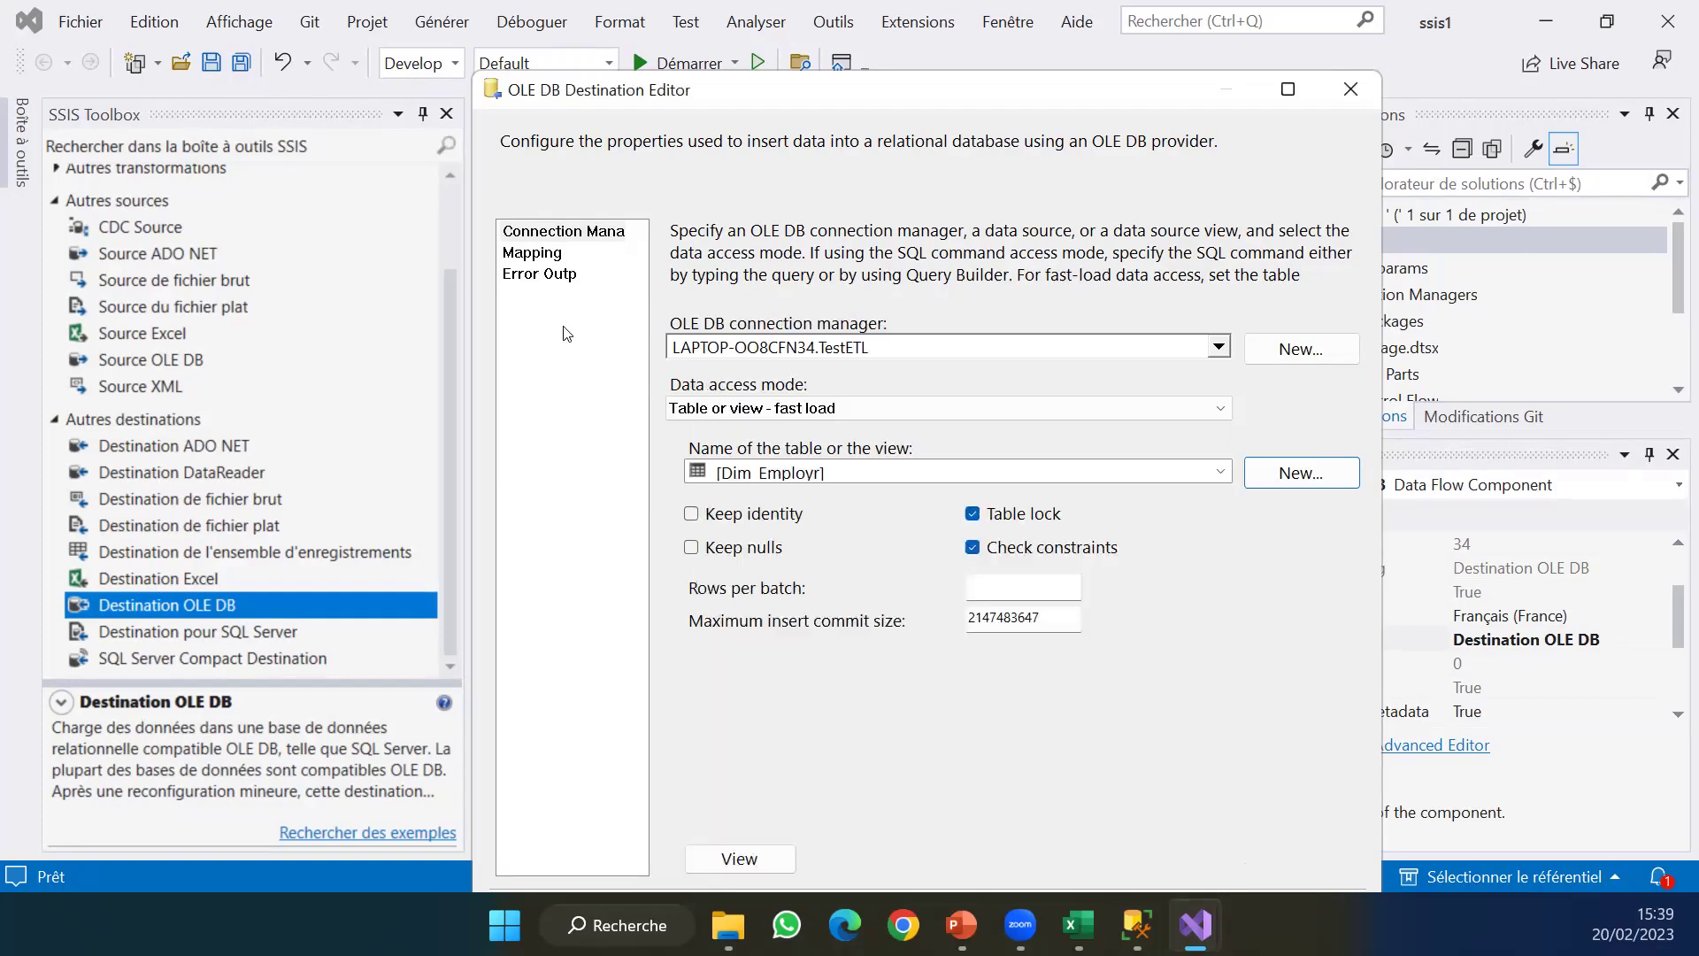
# Review the mapping between input and destination columns, then accept the OLE DB destination settings.
pyautogui.click(531, 254)
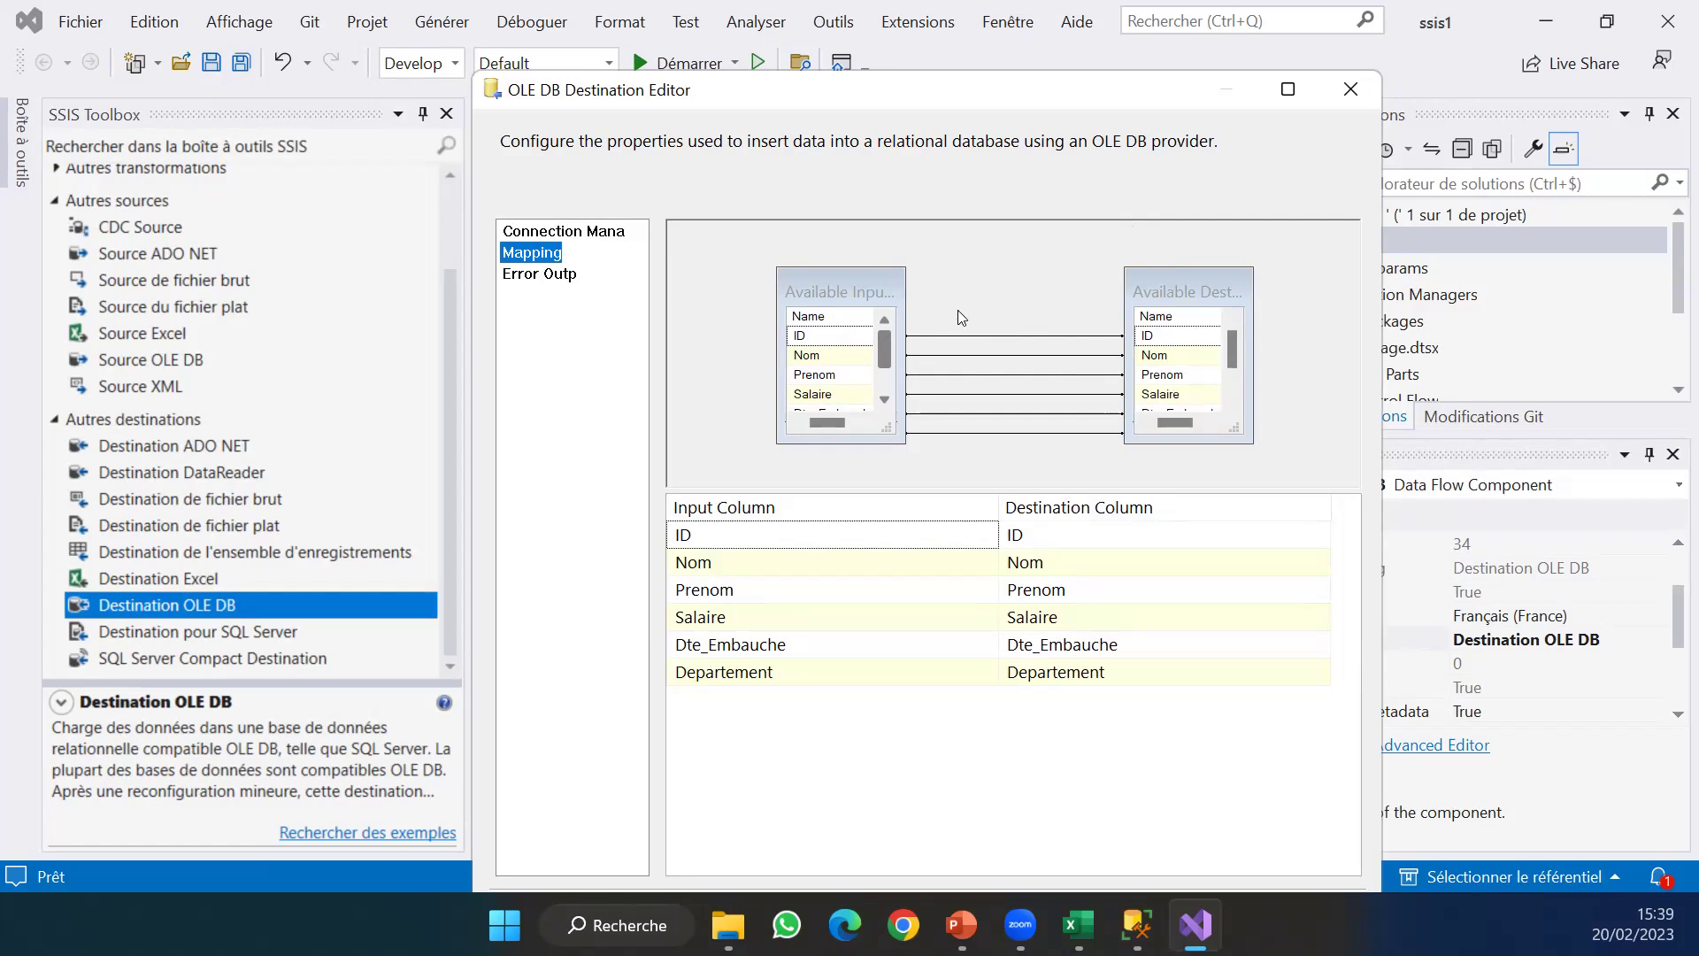
pyautogui.moveTo(920, 104); pyautogui.dragTo(896, 12)
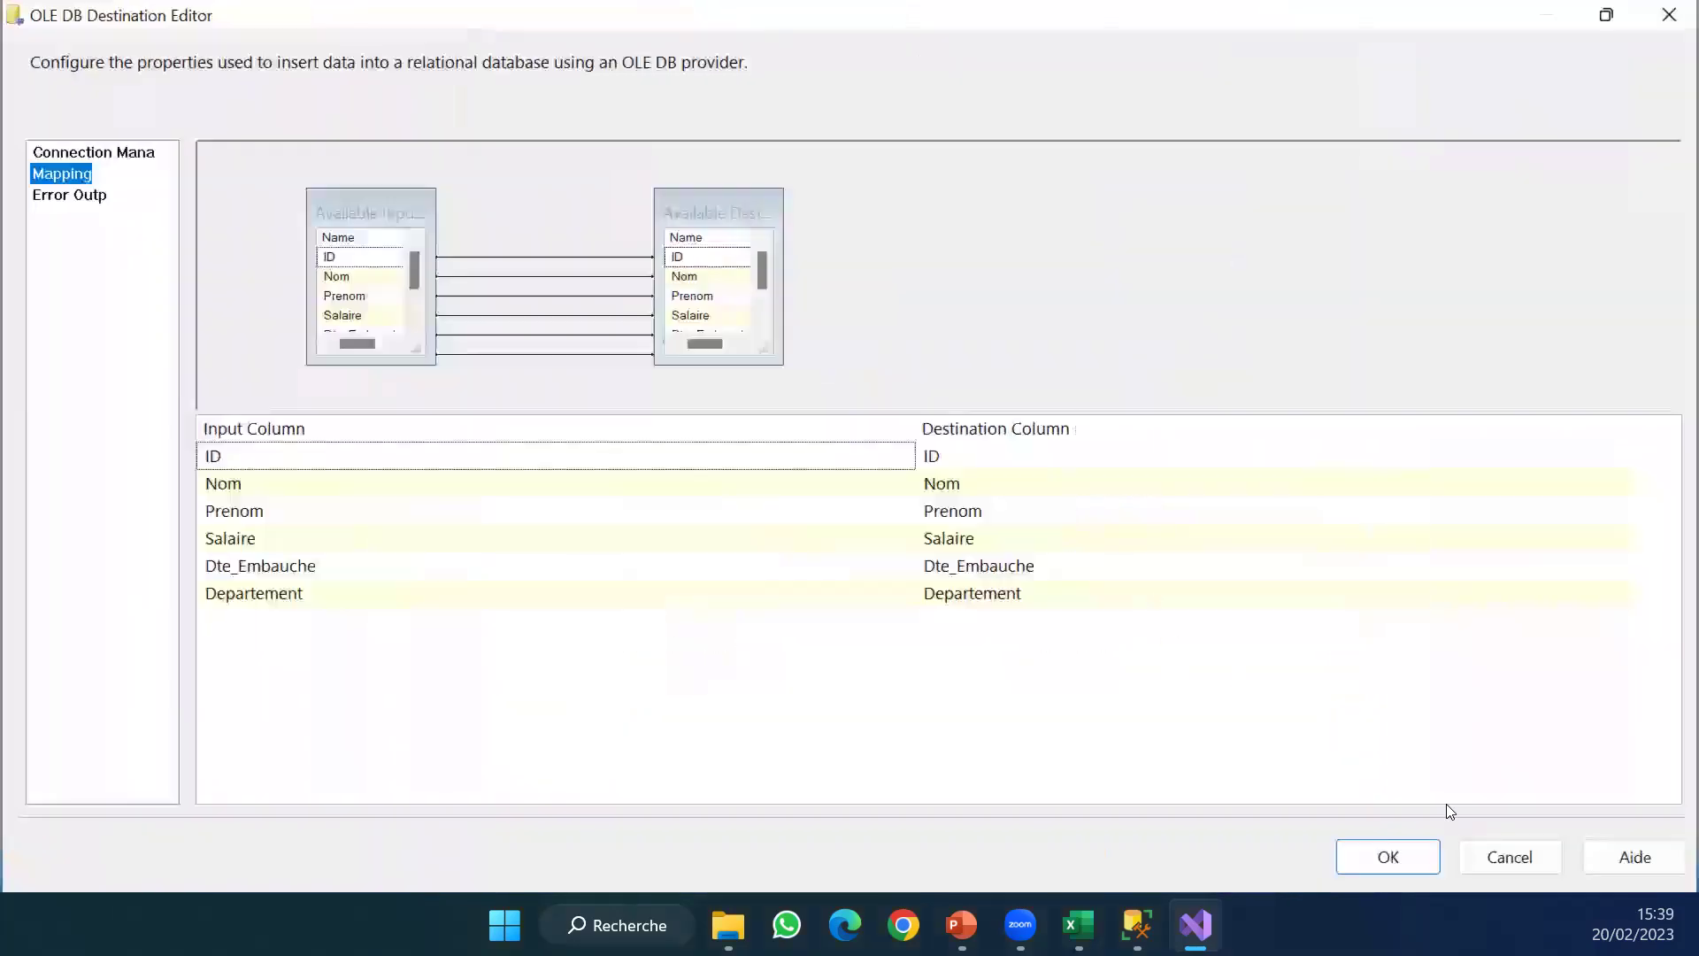
pyautogui.click(1386, 858)
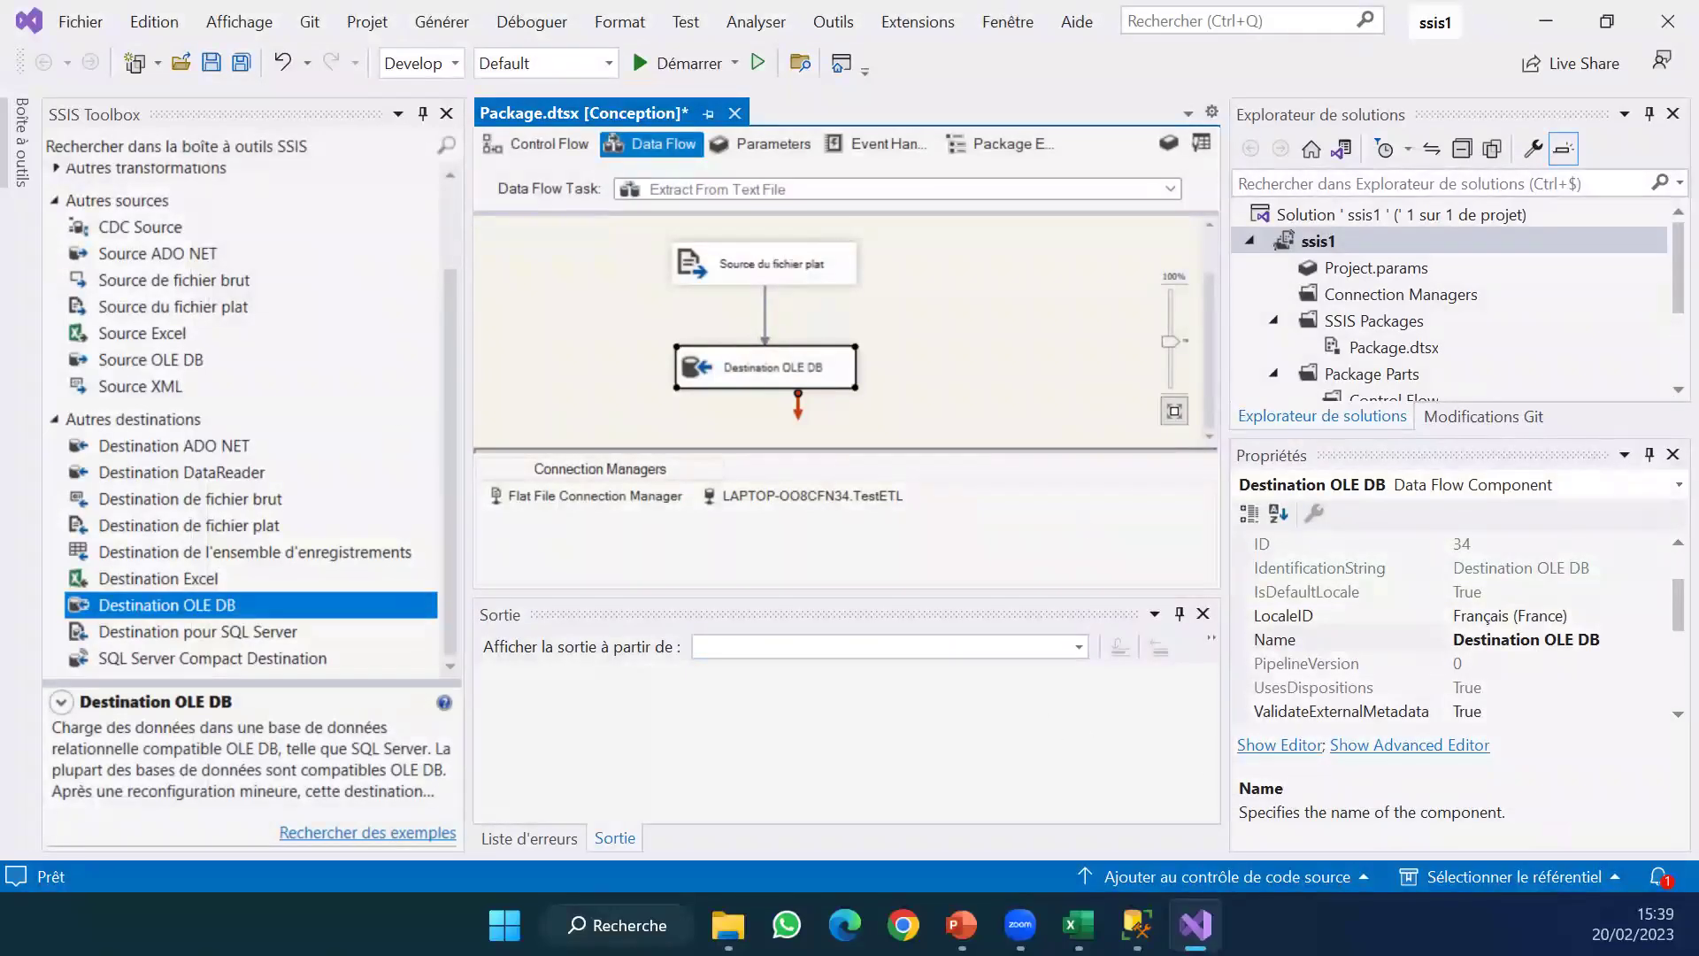
# Run the package with debugging and check the execution status of the source and destination components.
pyautogui.click(962, 925)
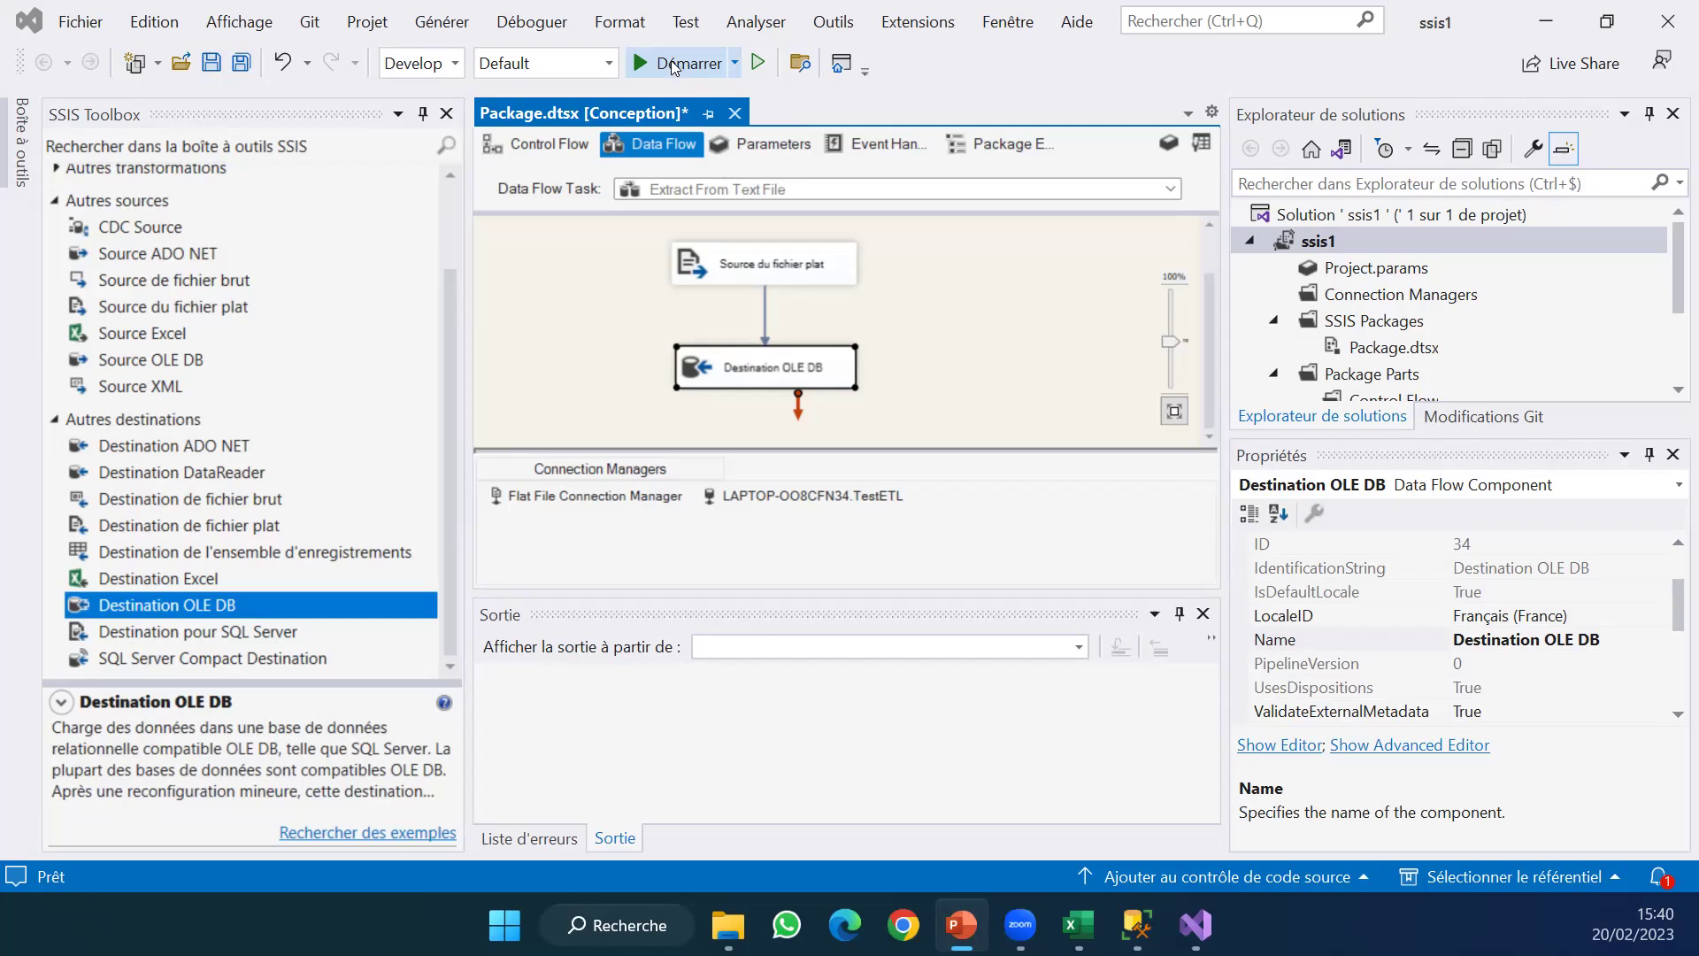
pyautogui.click(547, 25)
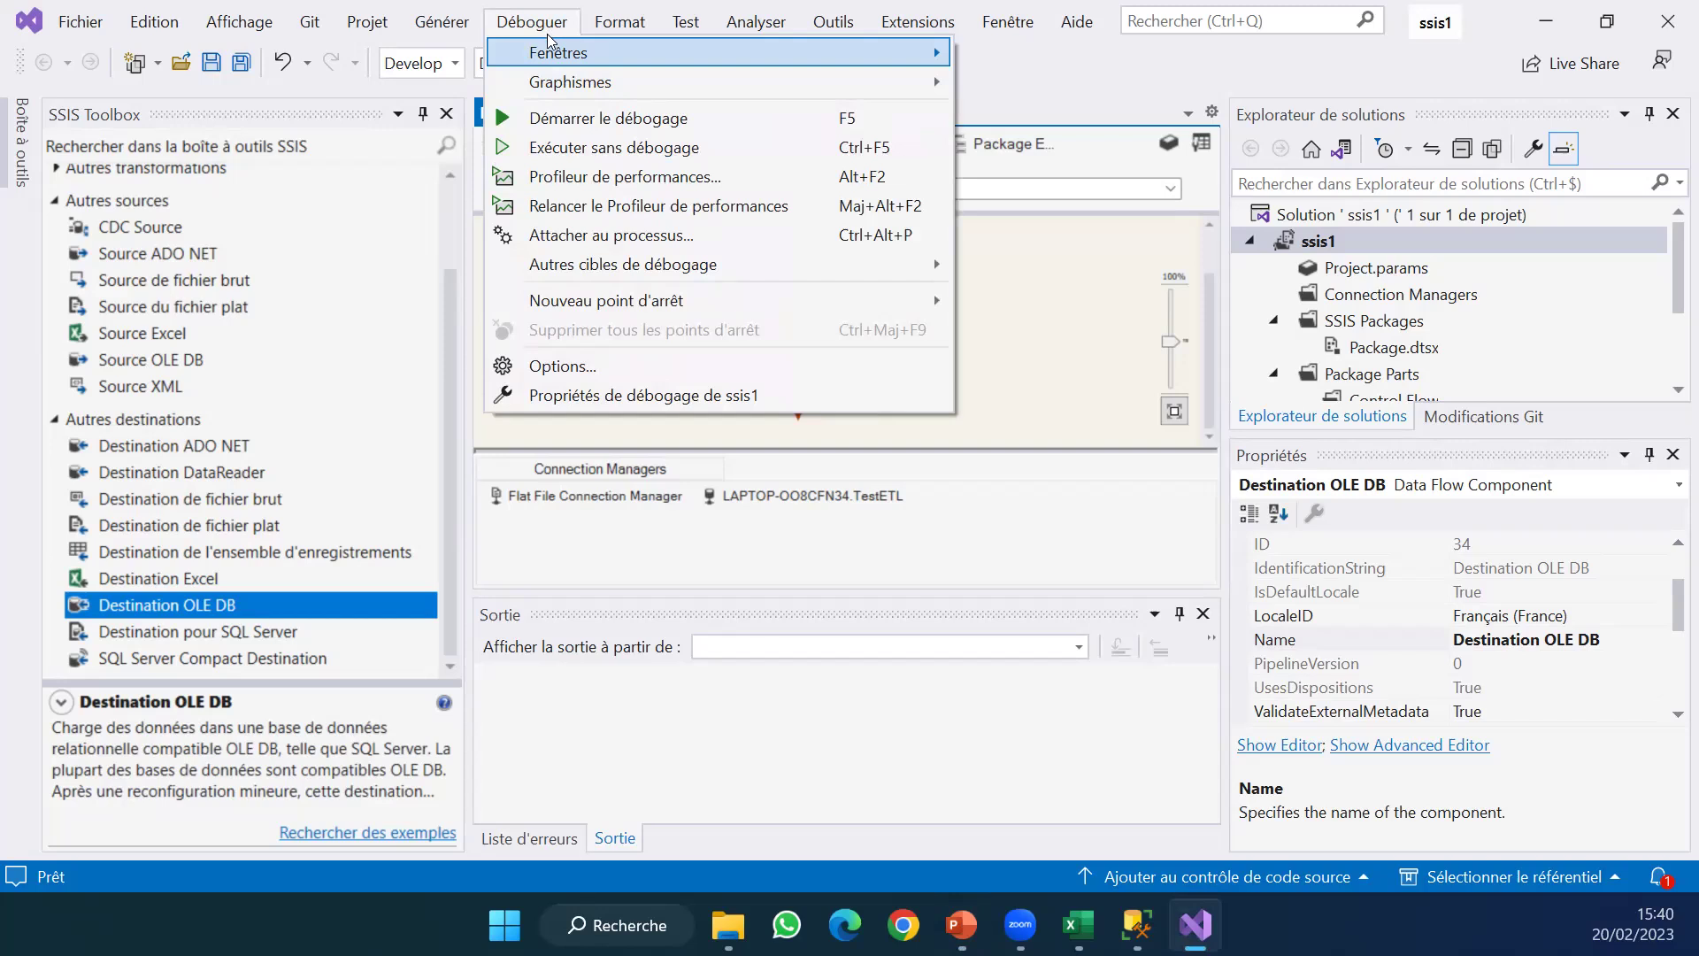
pyautogui.click(1023, 61)
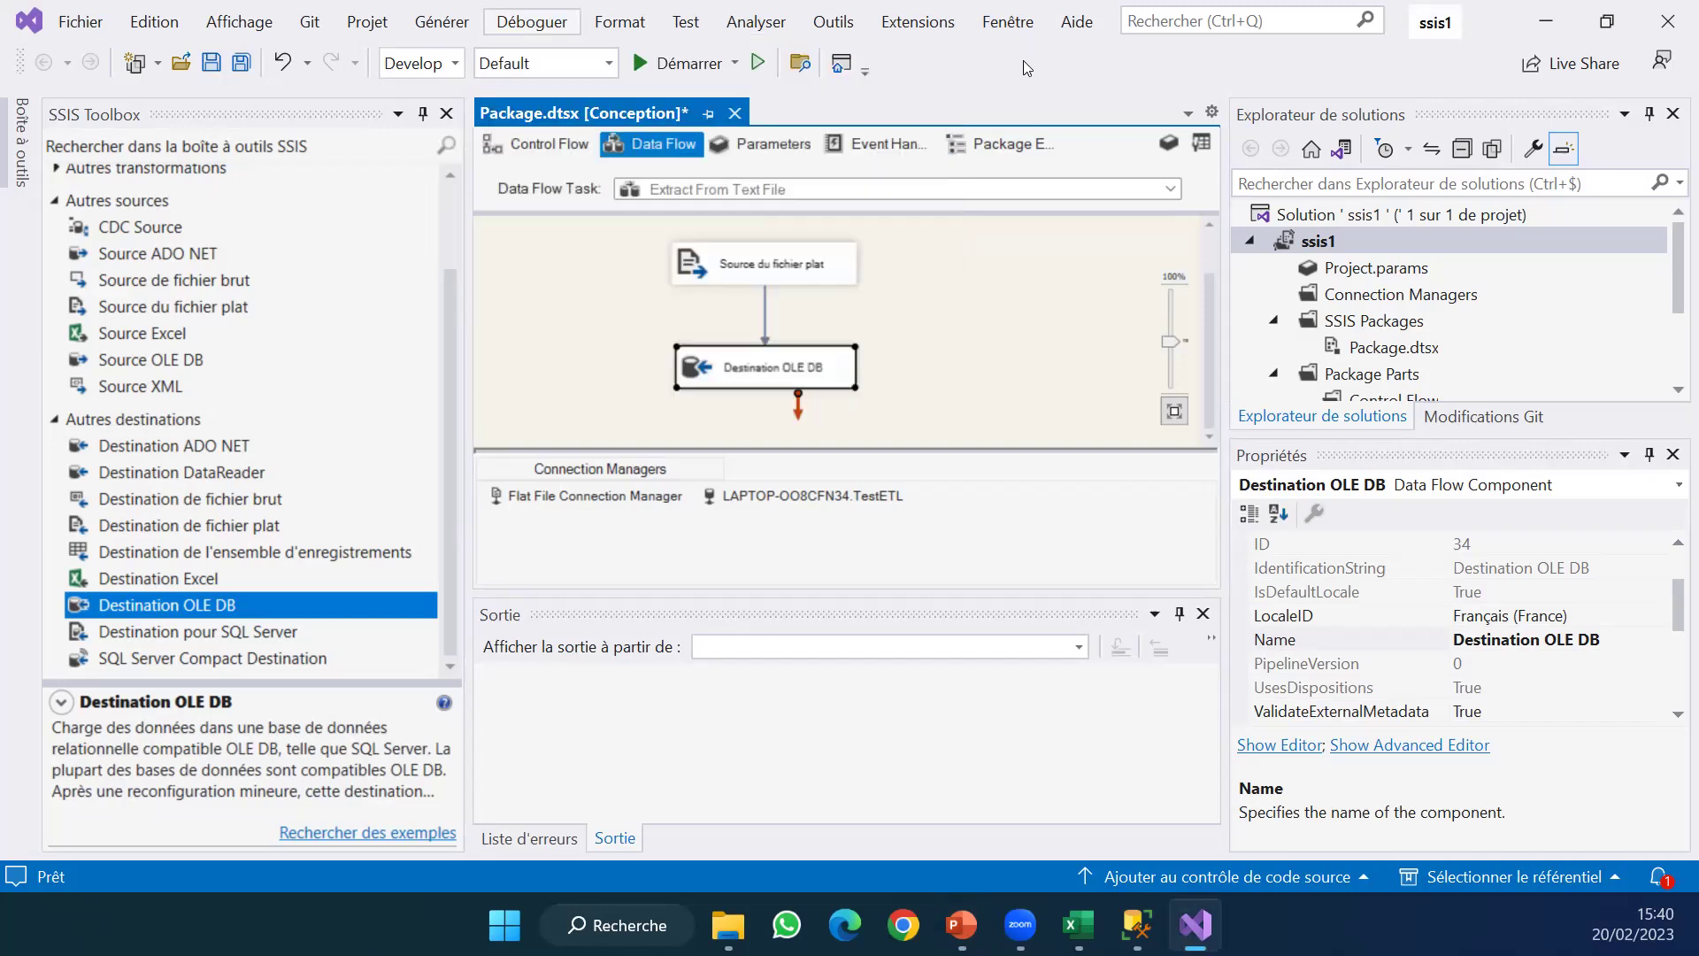
pyautogui.click(673, 68)
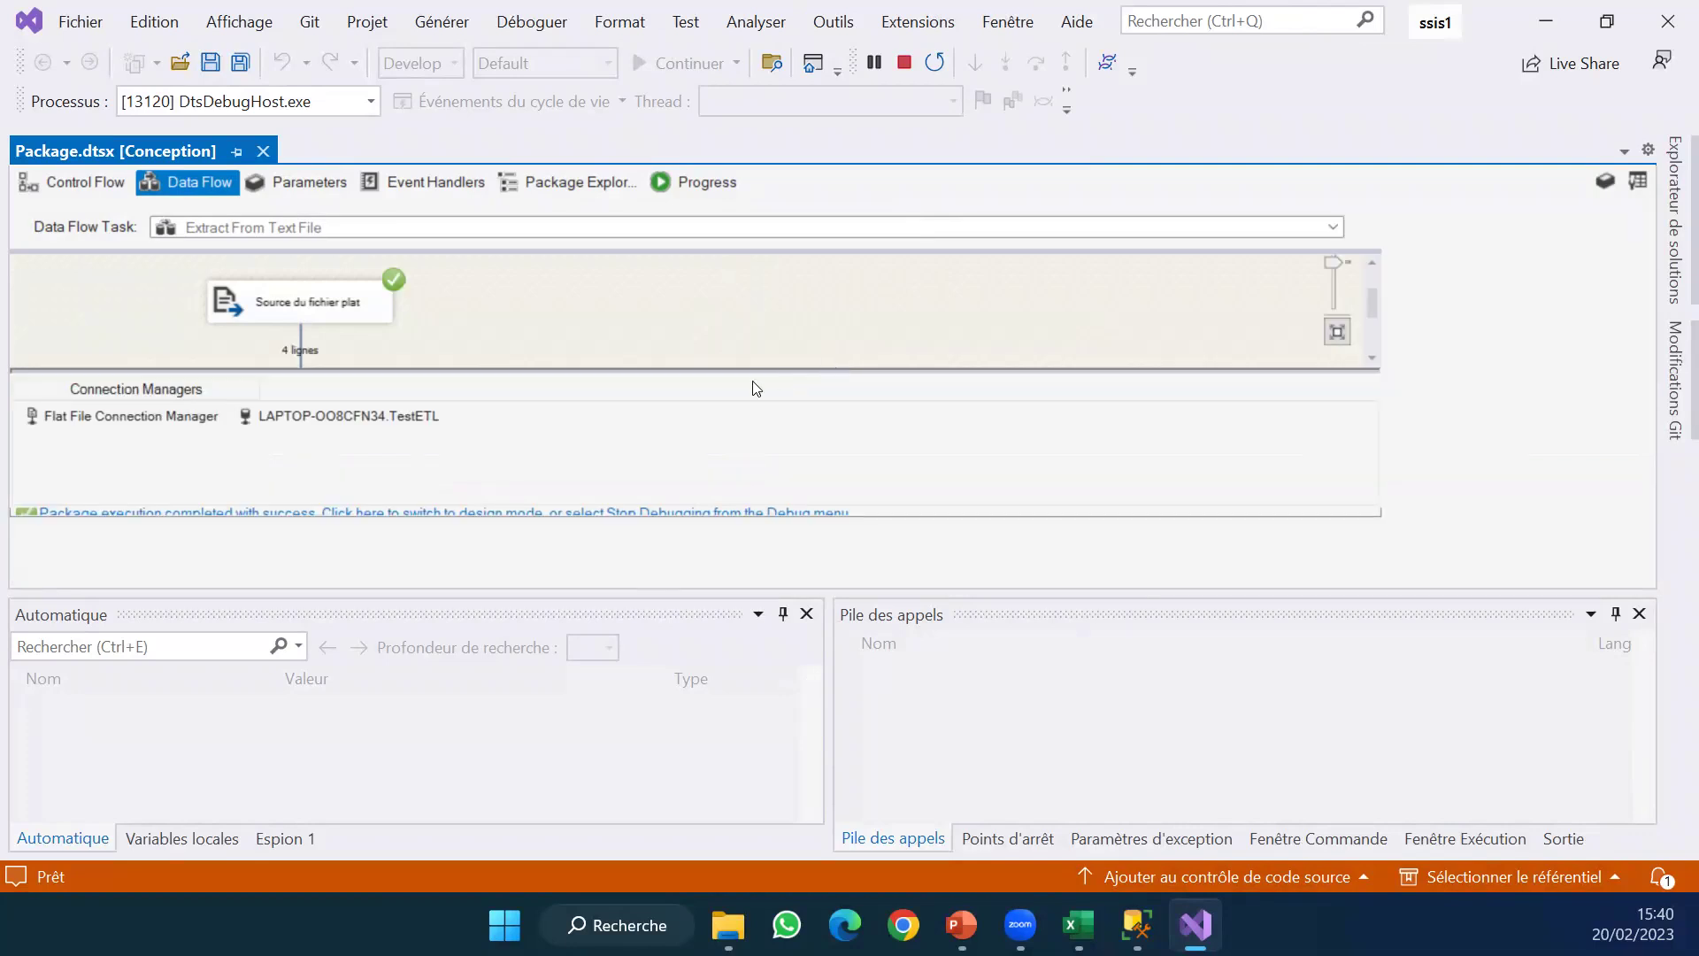
pyautogui.moveTo(1370, 305); pyautogui.dragTo(1368, 315)
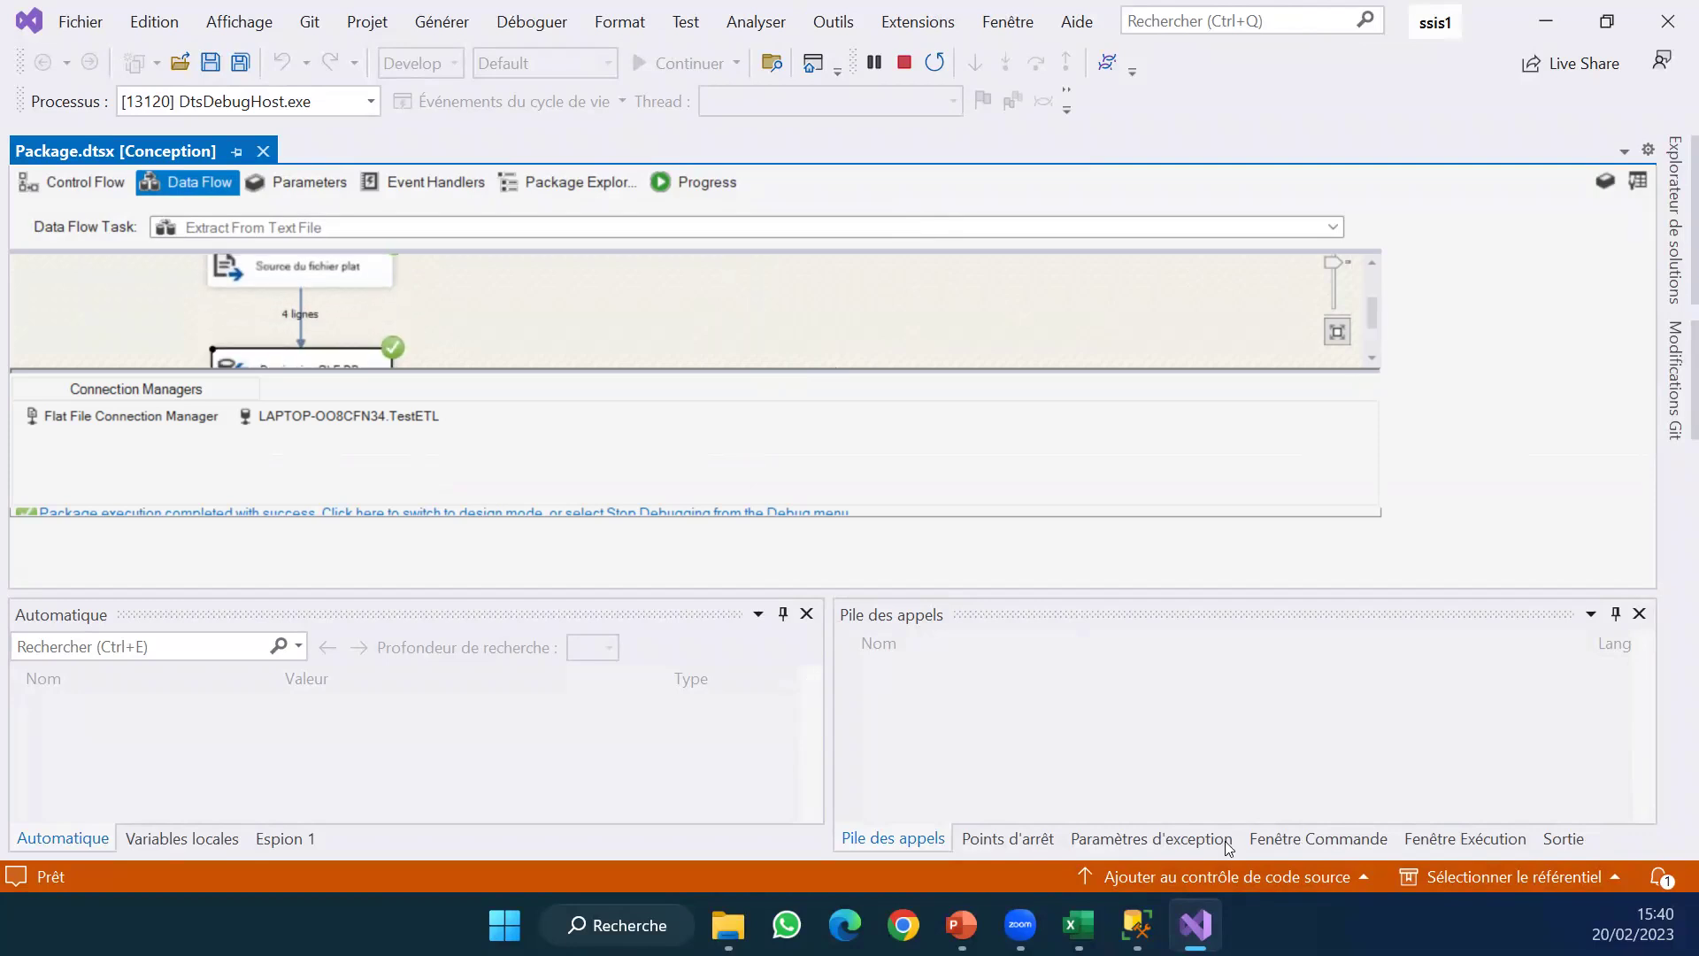
# Switch to SQL Server Management Studio, refresh the TestETL database, and expand its tables.
pyautogui.click(1137, 924)
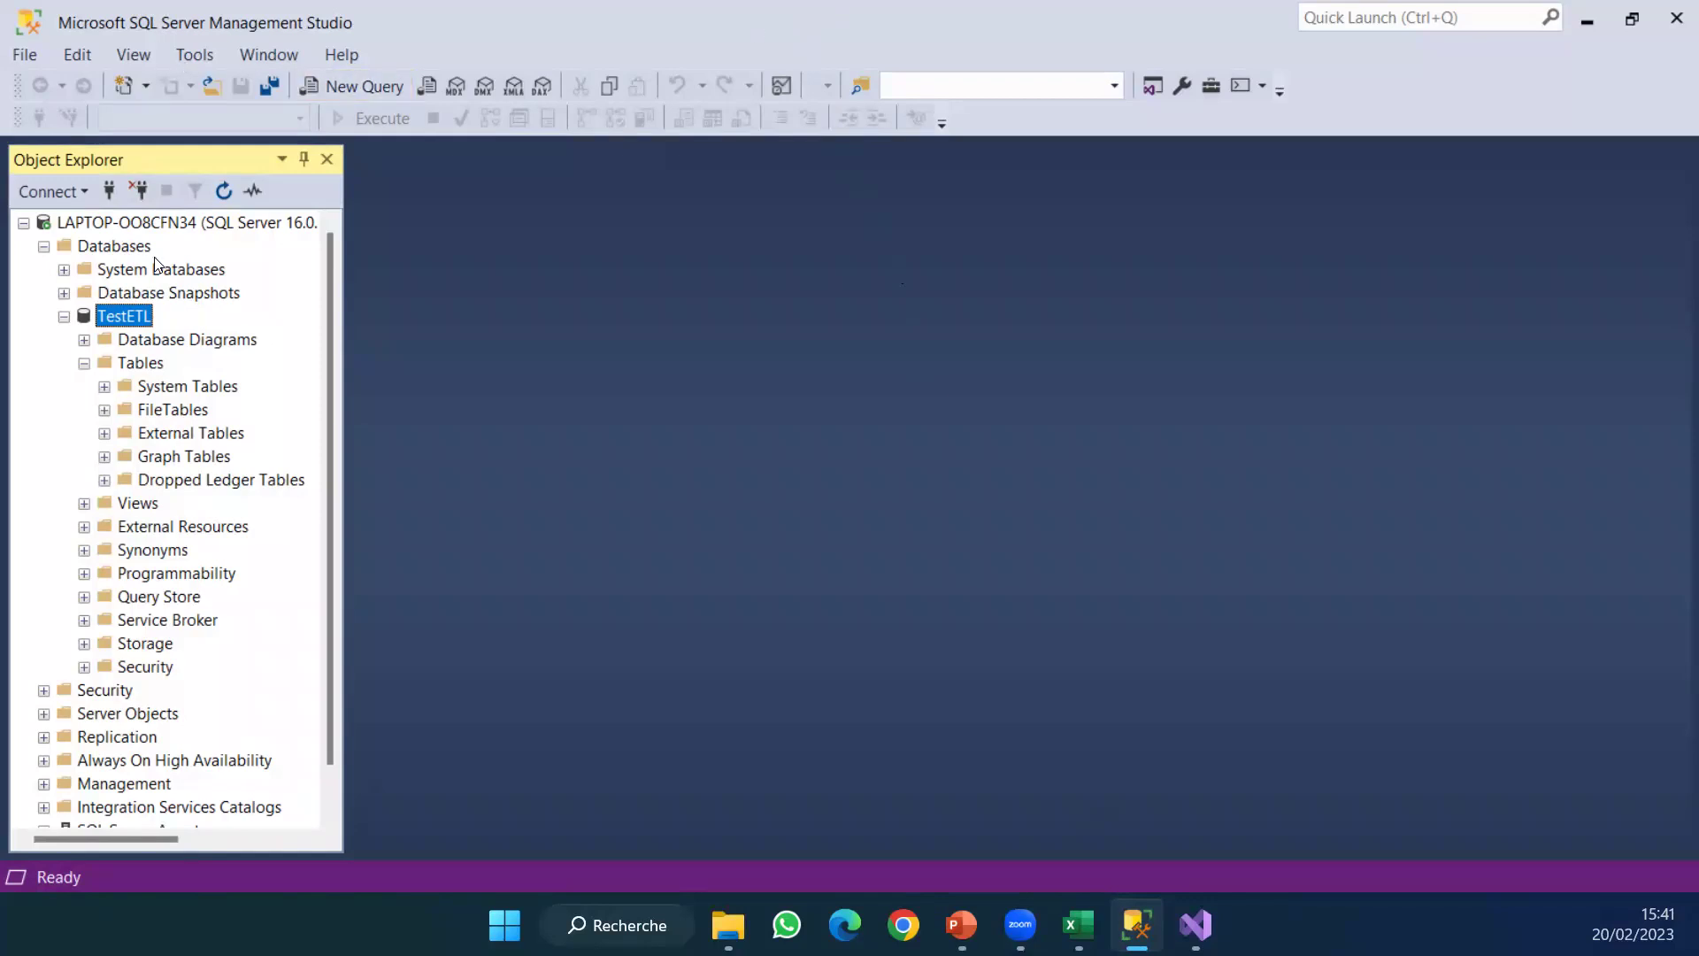
pyautogui.rightClick(128, 320)
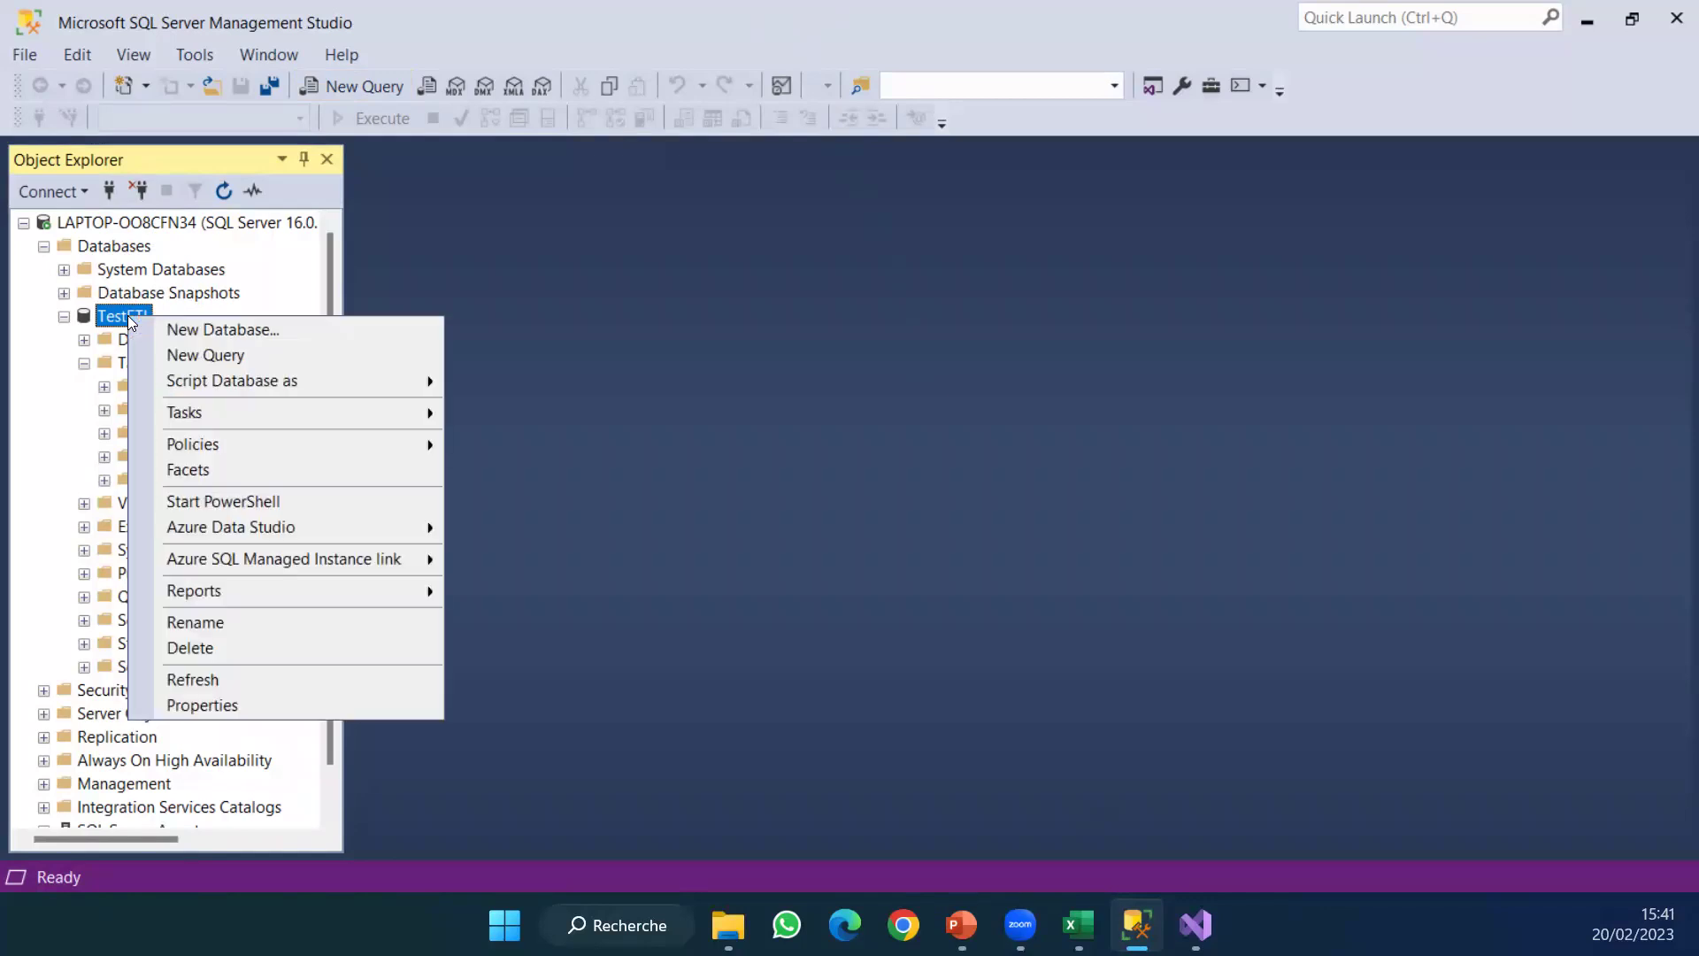
pyautogui.click(195, 680)
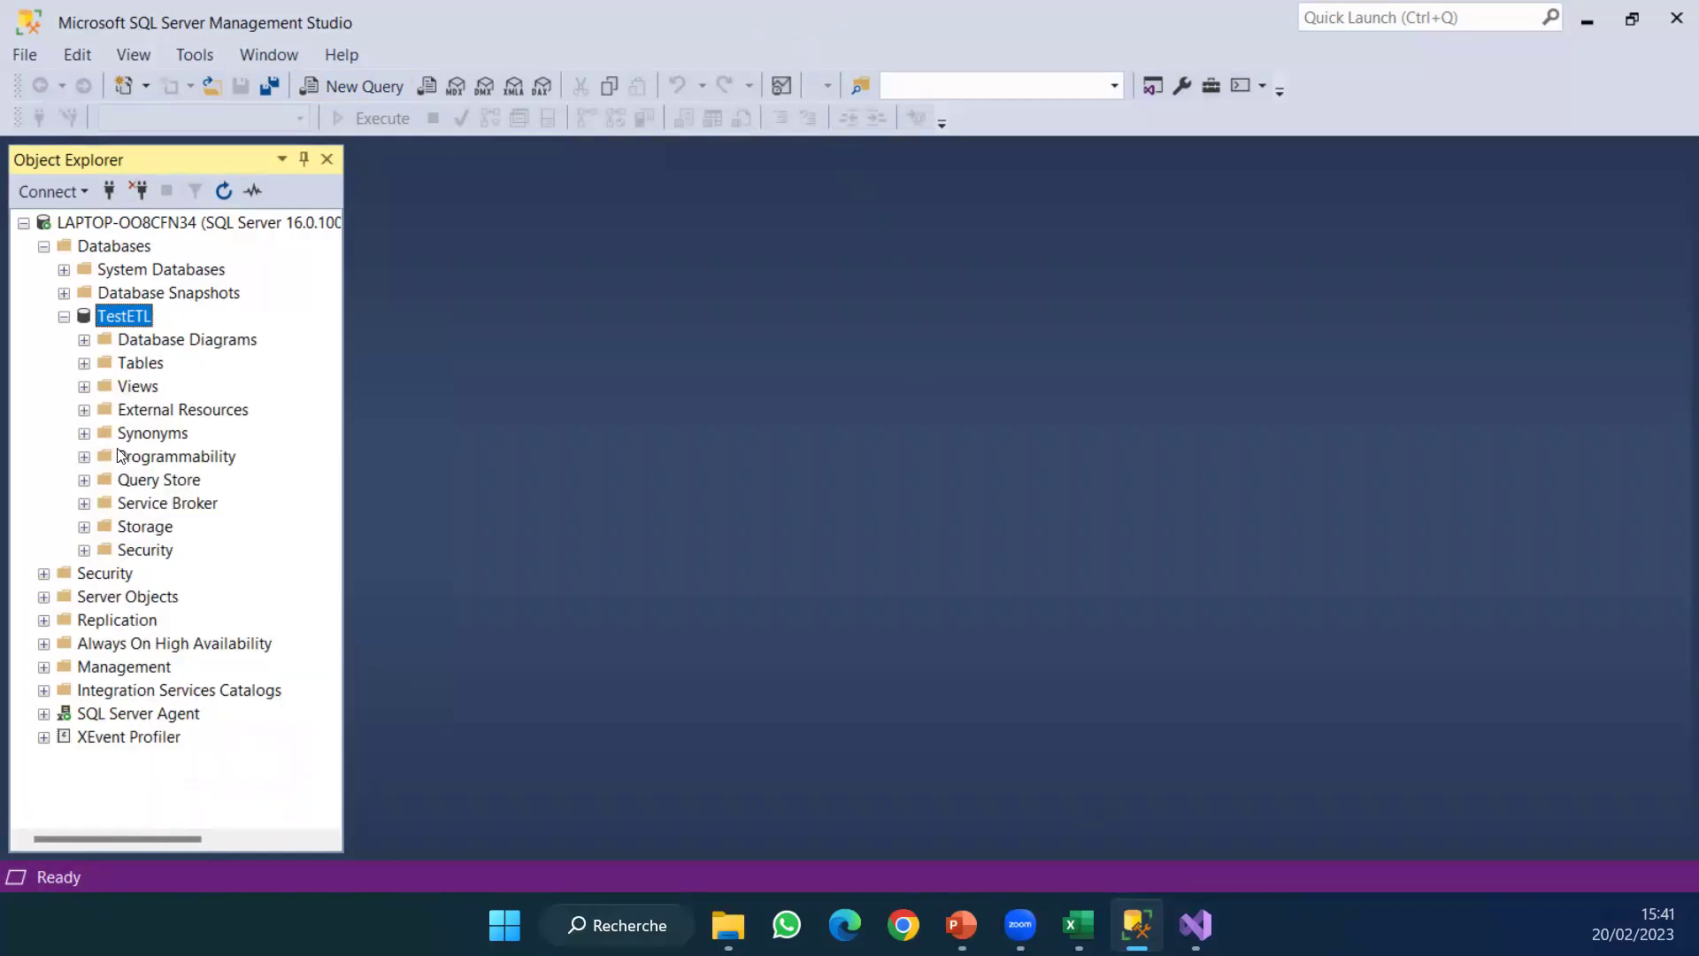
pyautogui.click(84, 363)
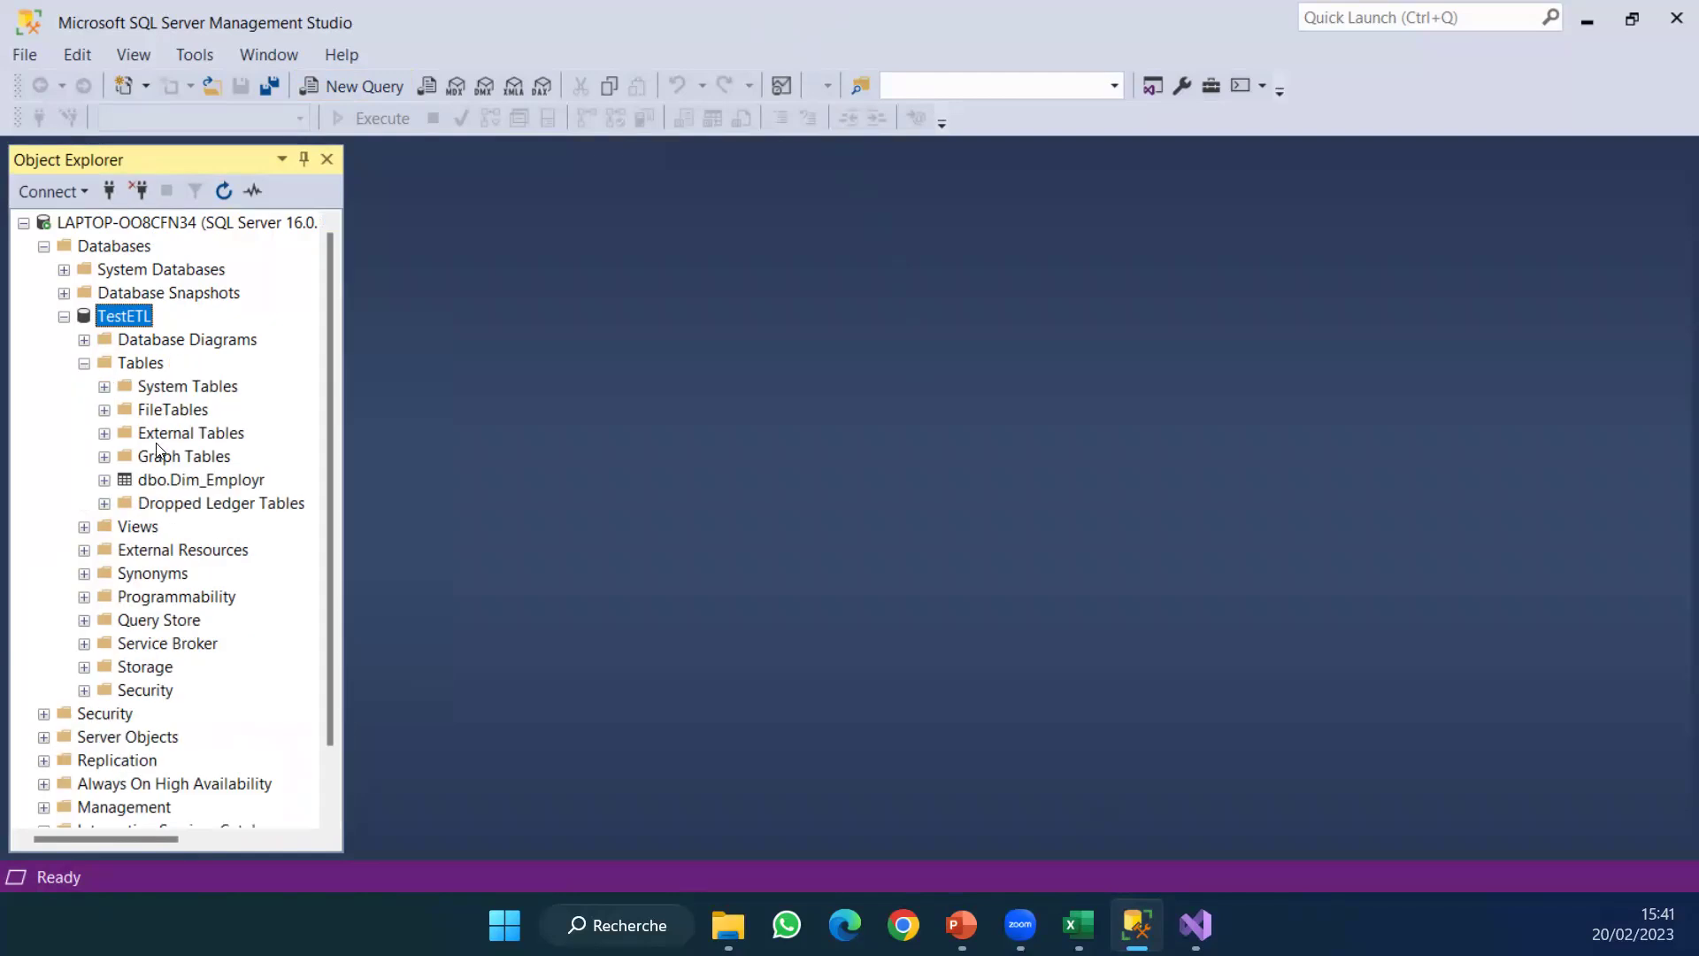
# Select the top 1000 rows of the dbo.Dim_Employr table.
pyautogui.click(180, 485)
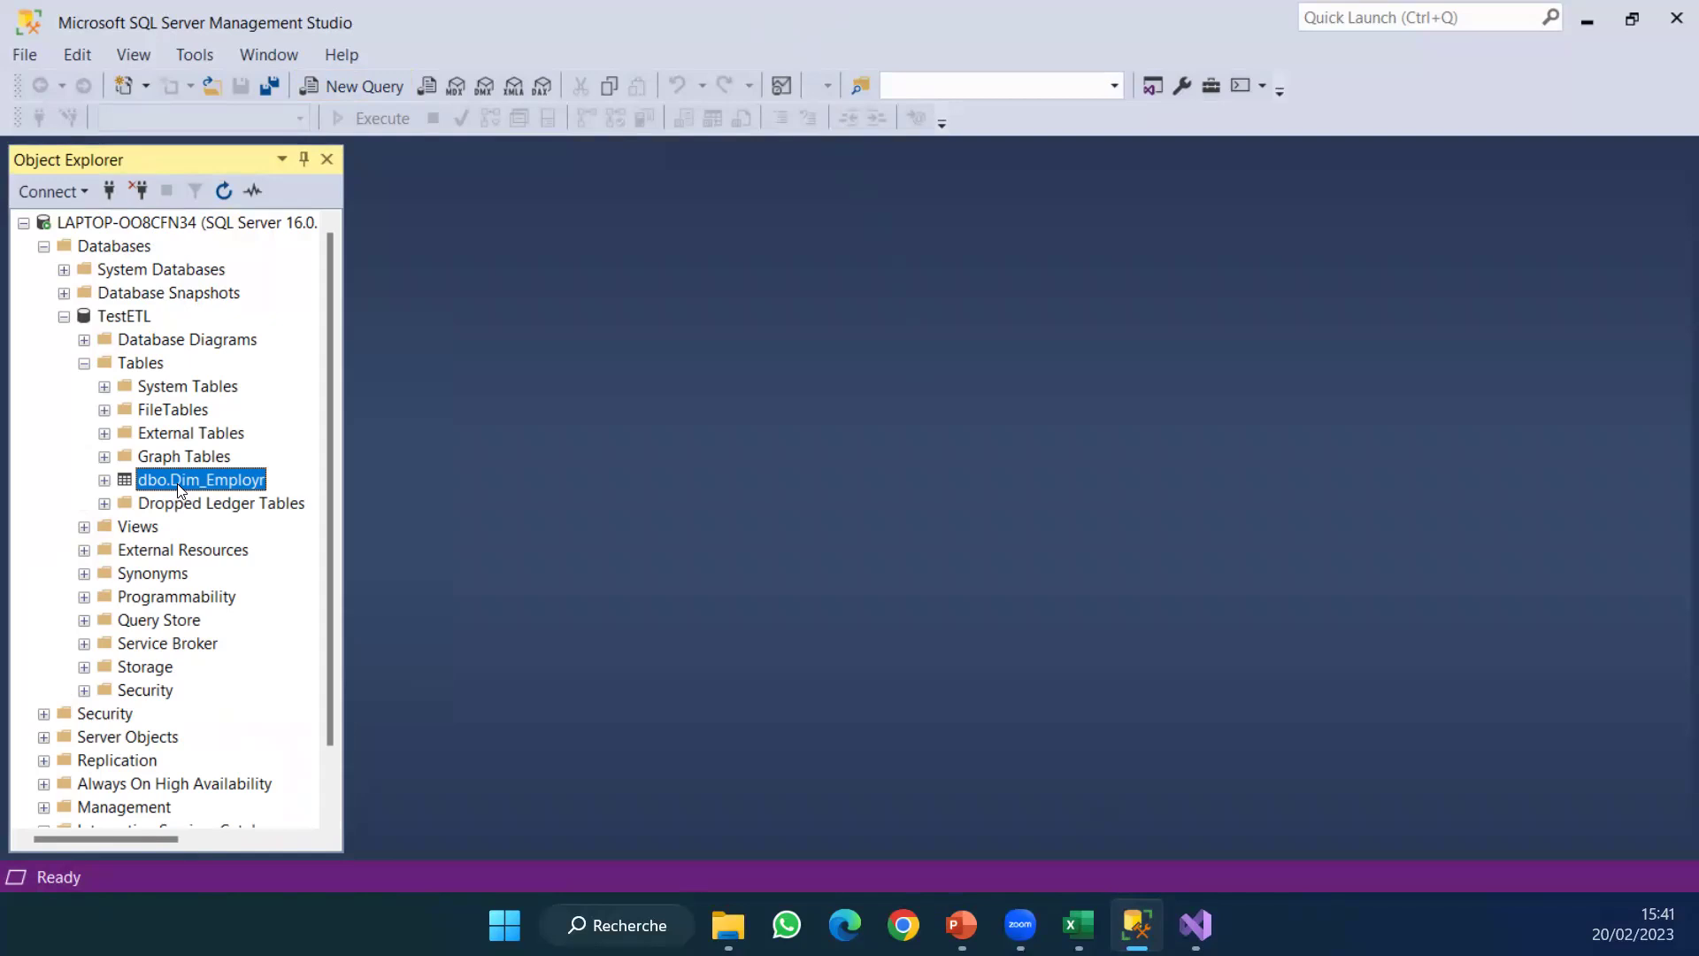
pyautogui.rightClick(177, 490)
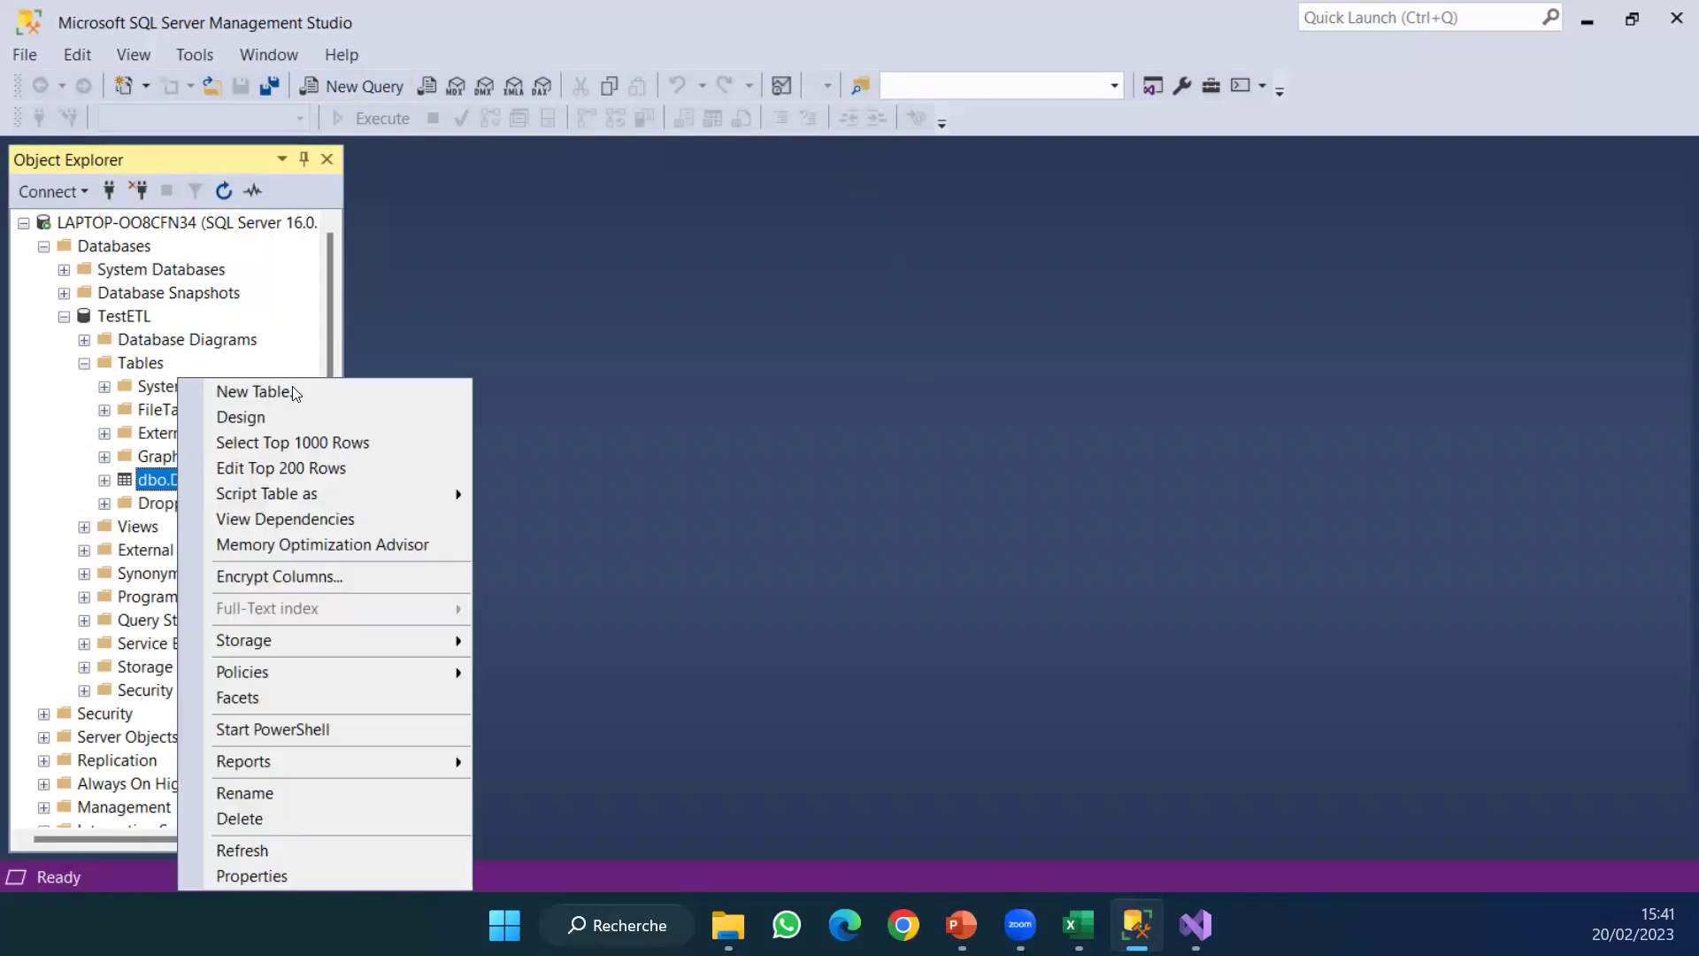
pyautogui.click(314, 442)
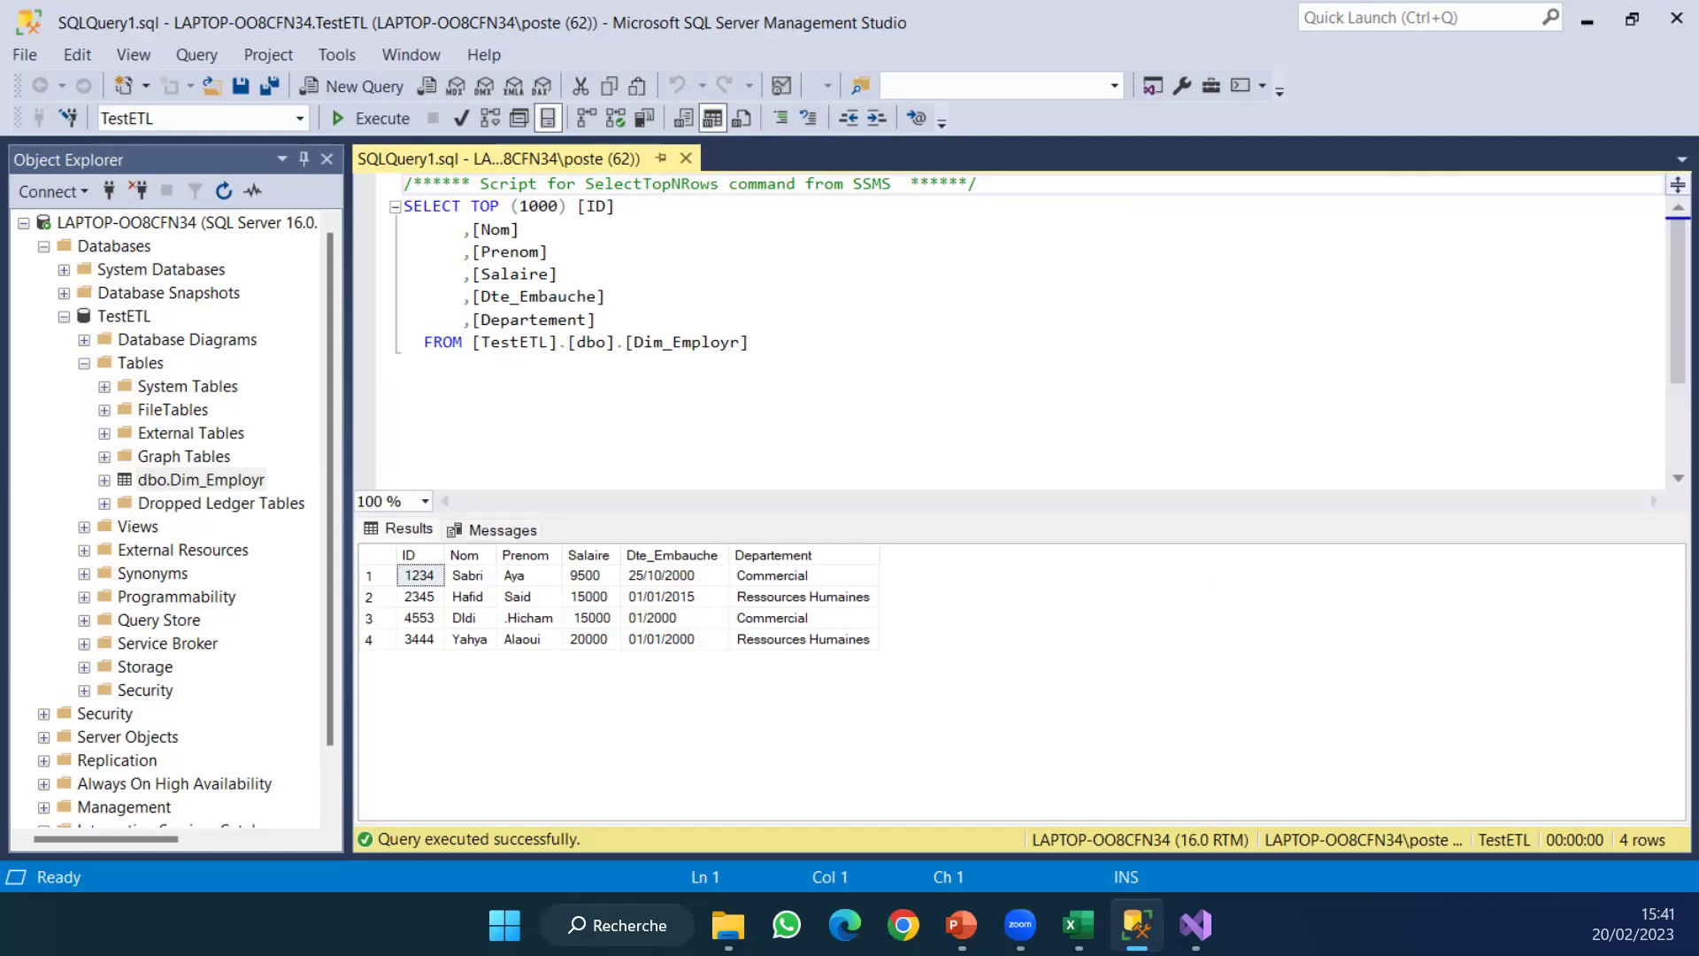
# Switch back to Visual Studio, stop debugging, and run the package a second time.
pyautogui.hotkey('alt', 'Tab')
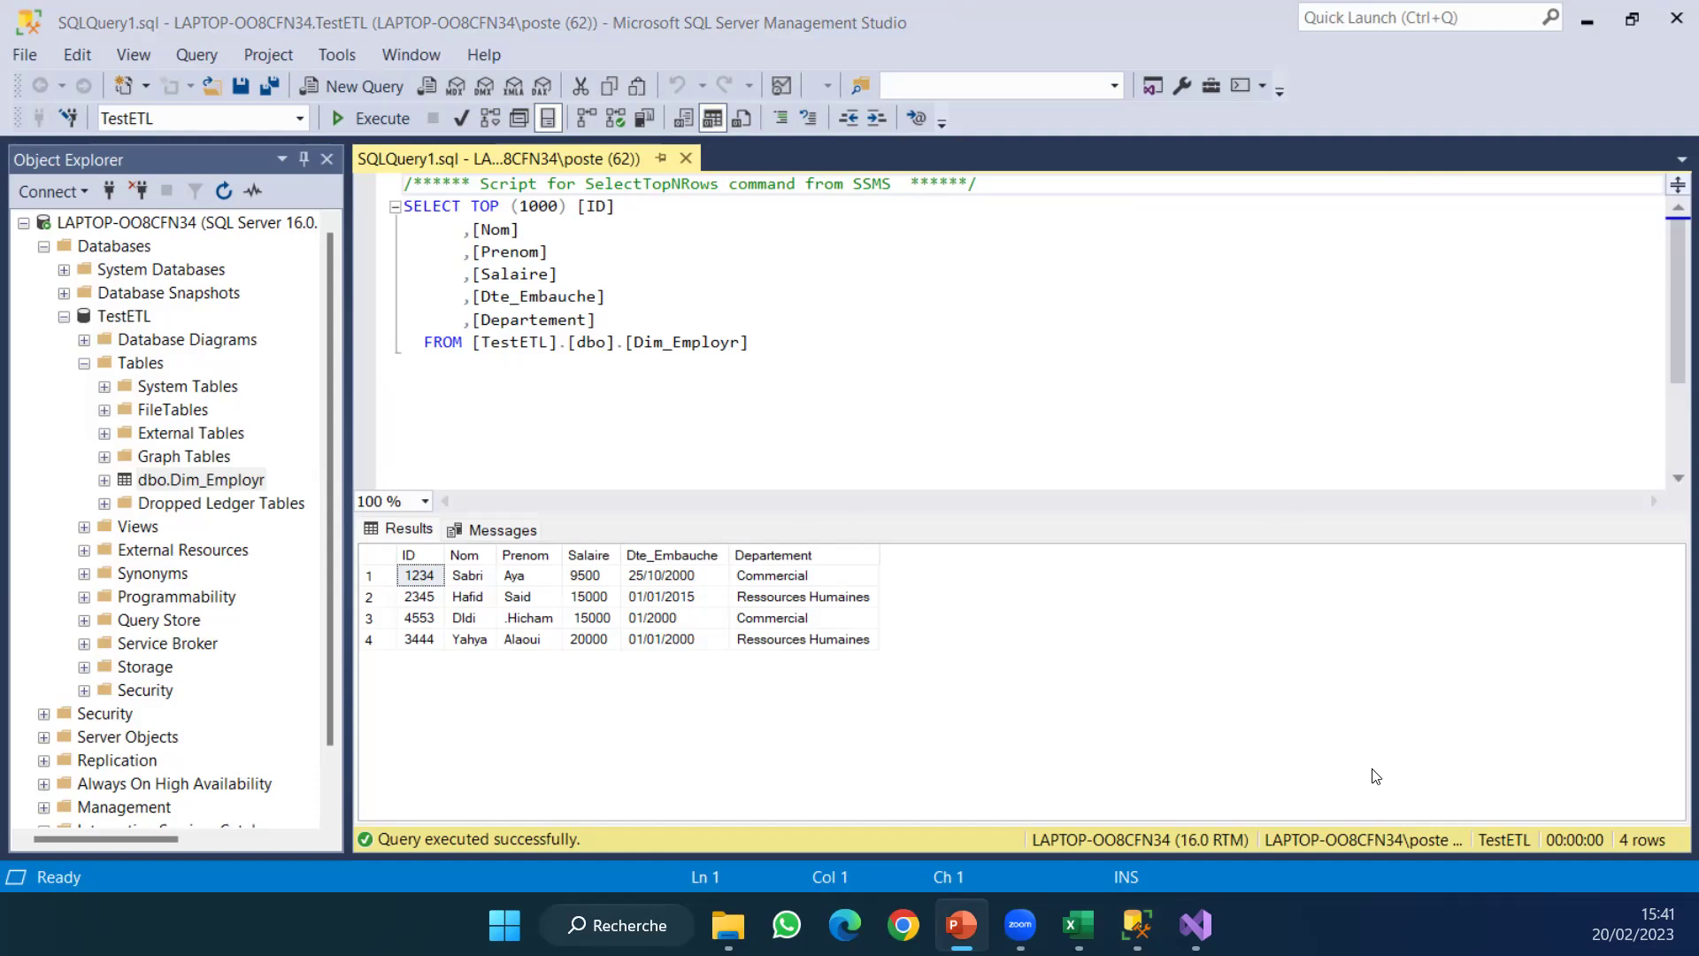
pyautogui.click(1194, 925)
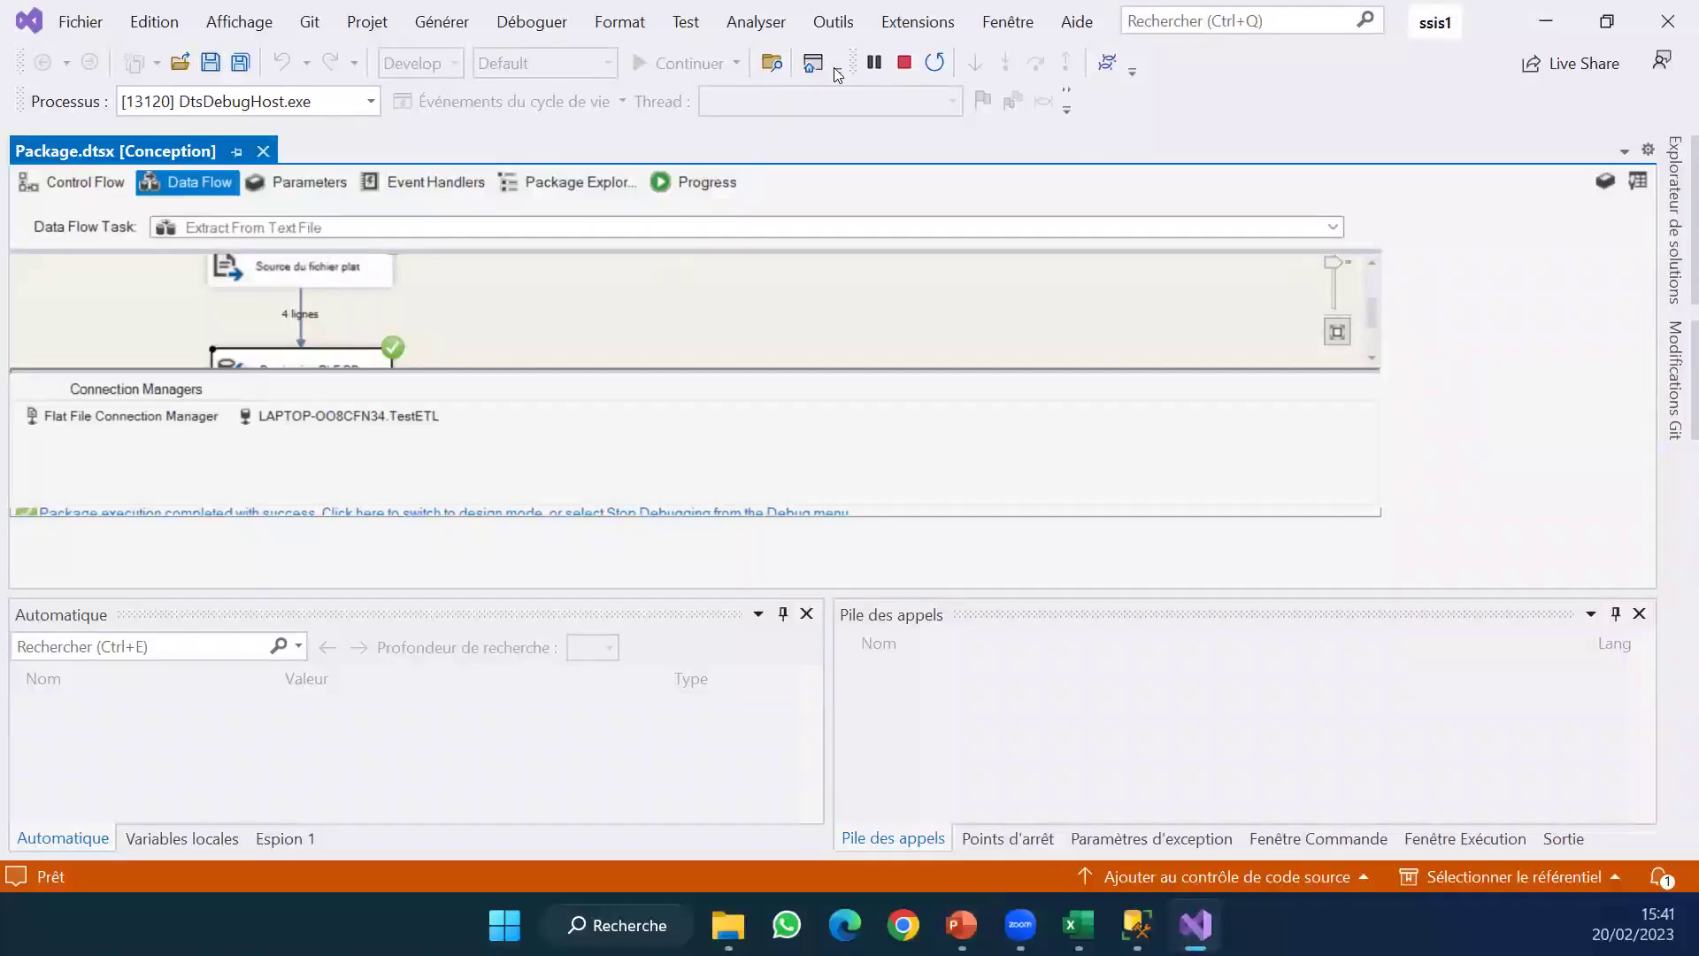
pyautogui.click(895, 62)
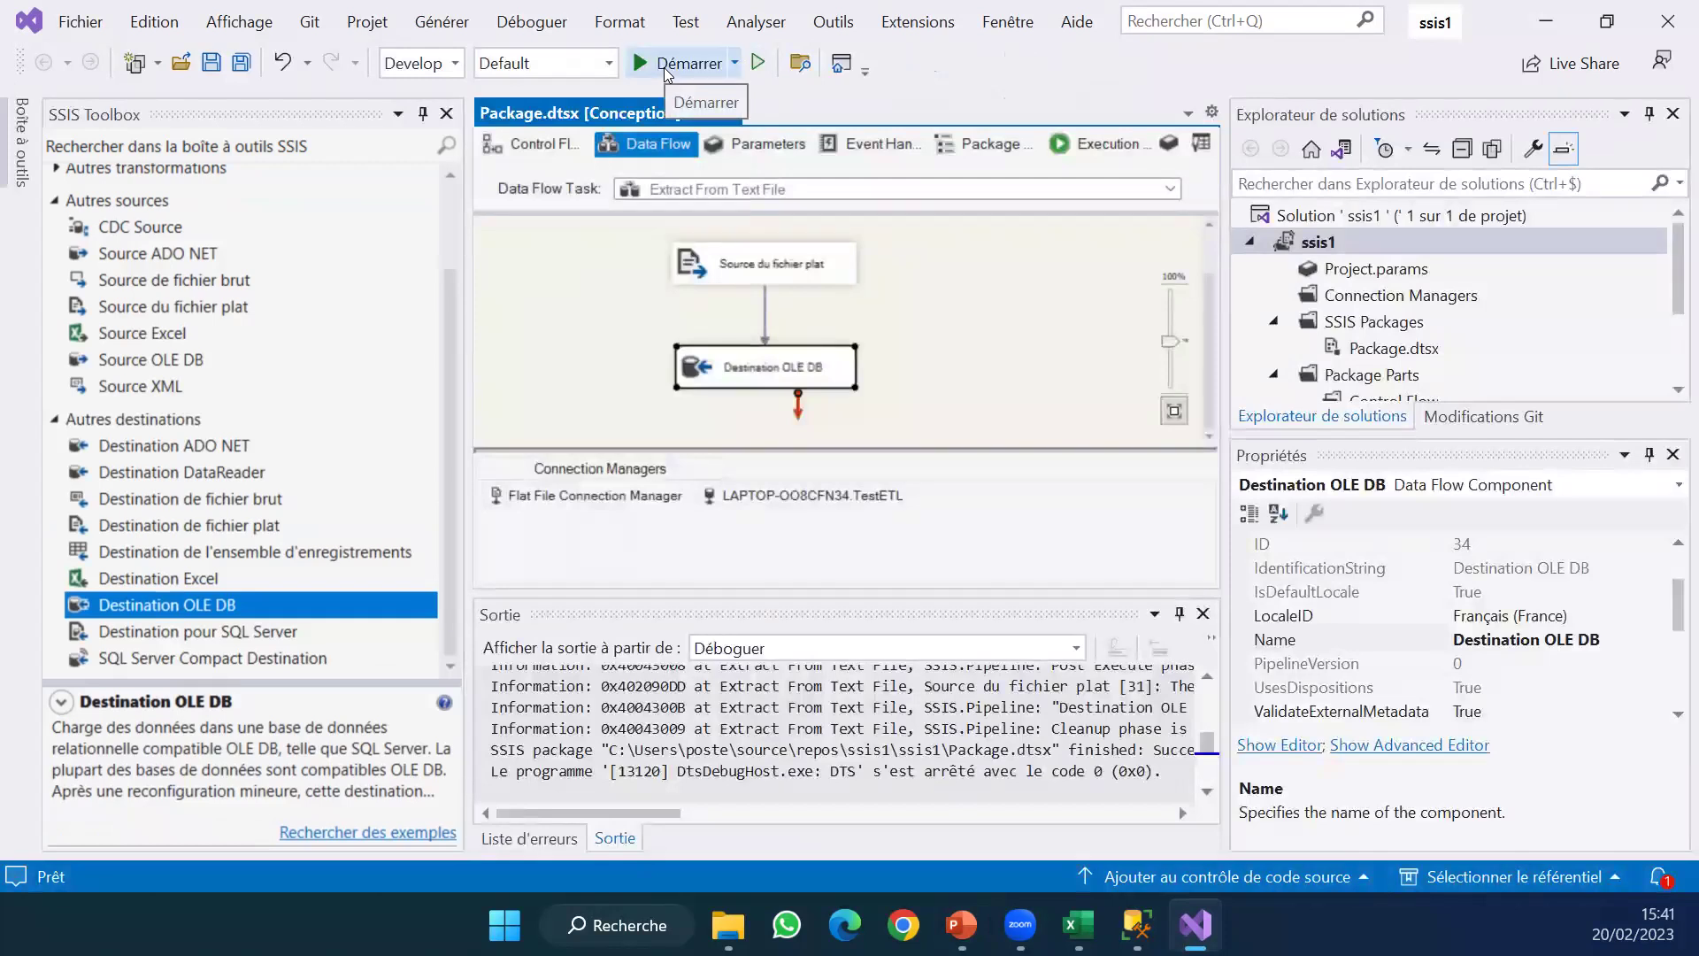
pyautogui.click(665, 68)
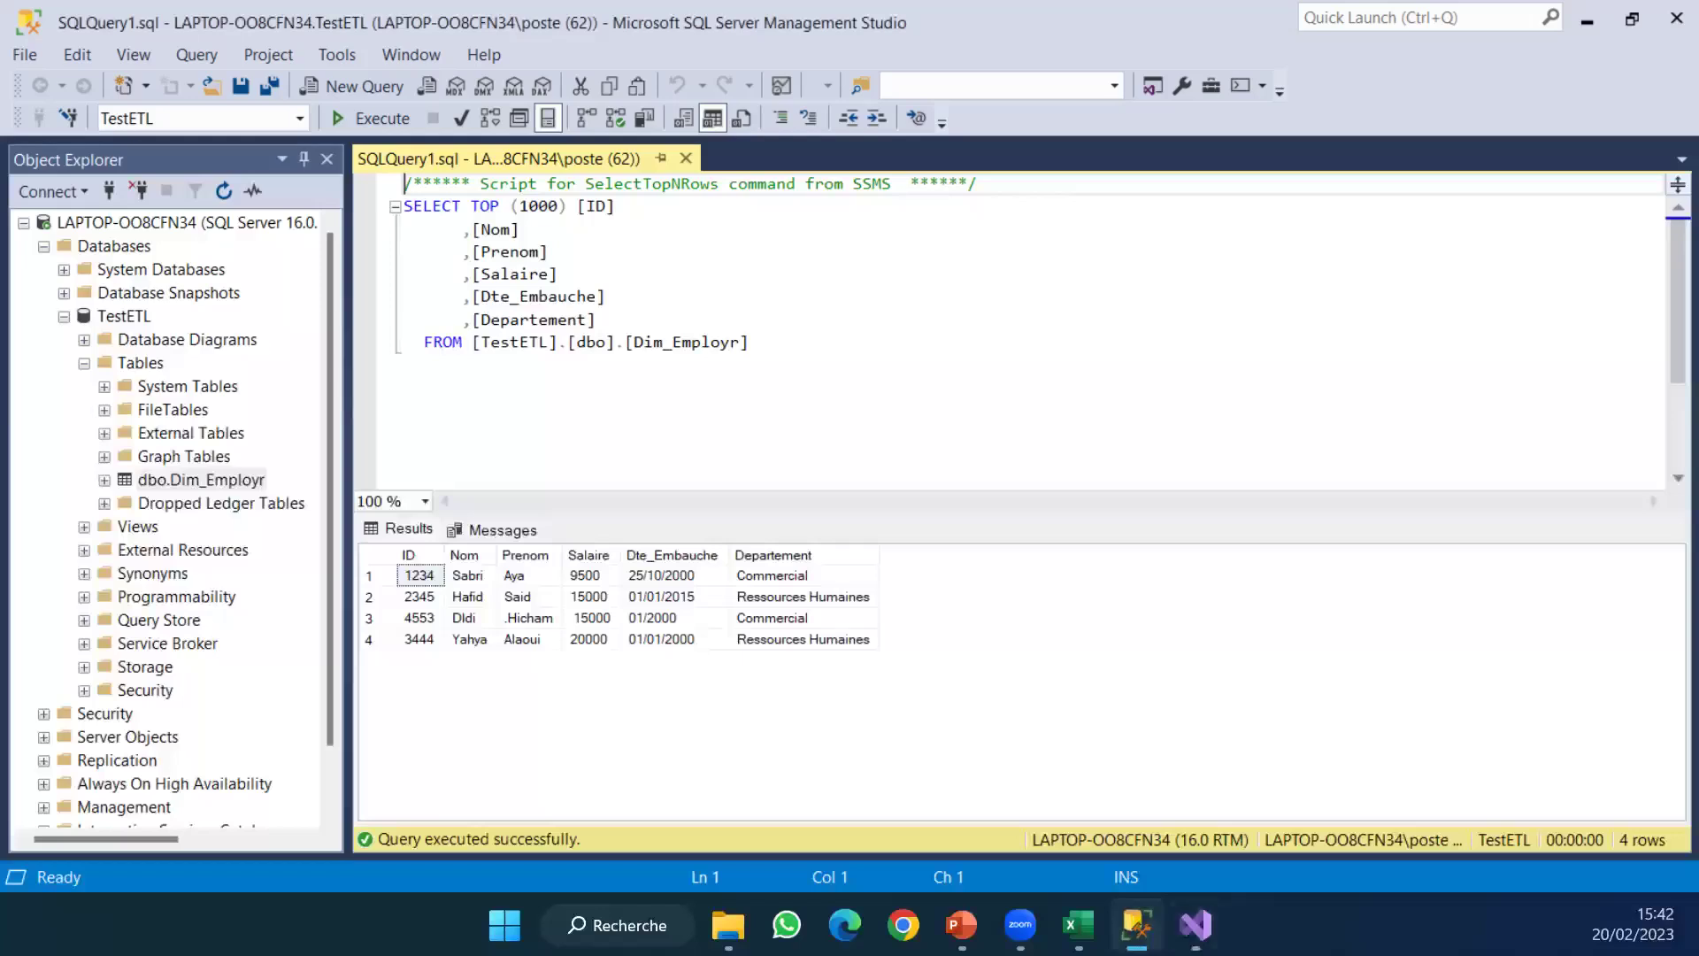
# Switch to SQL Server Management Studio, re-execute the Dim_Employr query, and compare the rows for duplicates.
pyautogui.click(1136, 925)
pyautogui.click(499, 276)
pyautogui.click(345, 117)
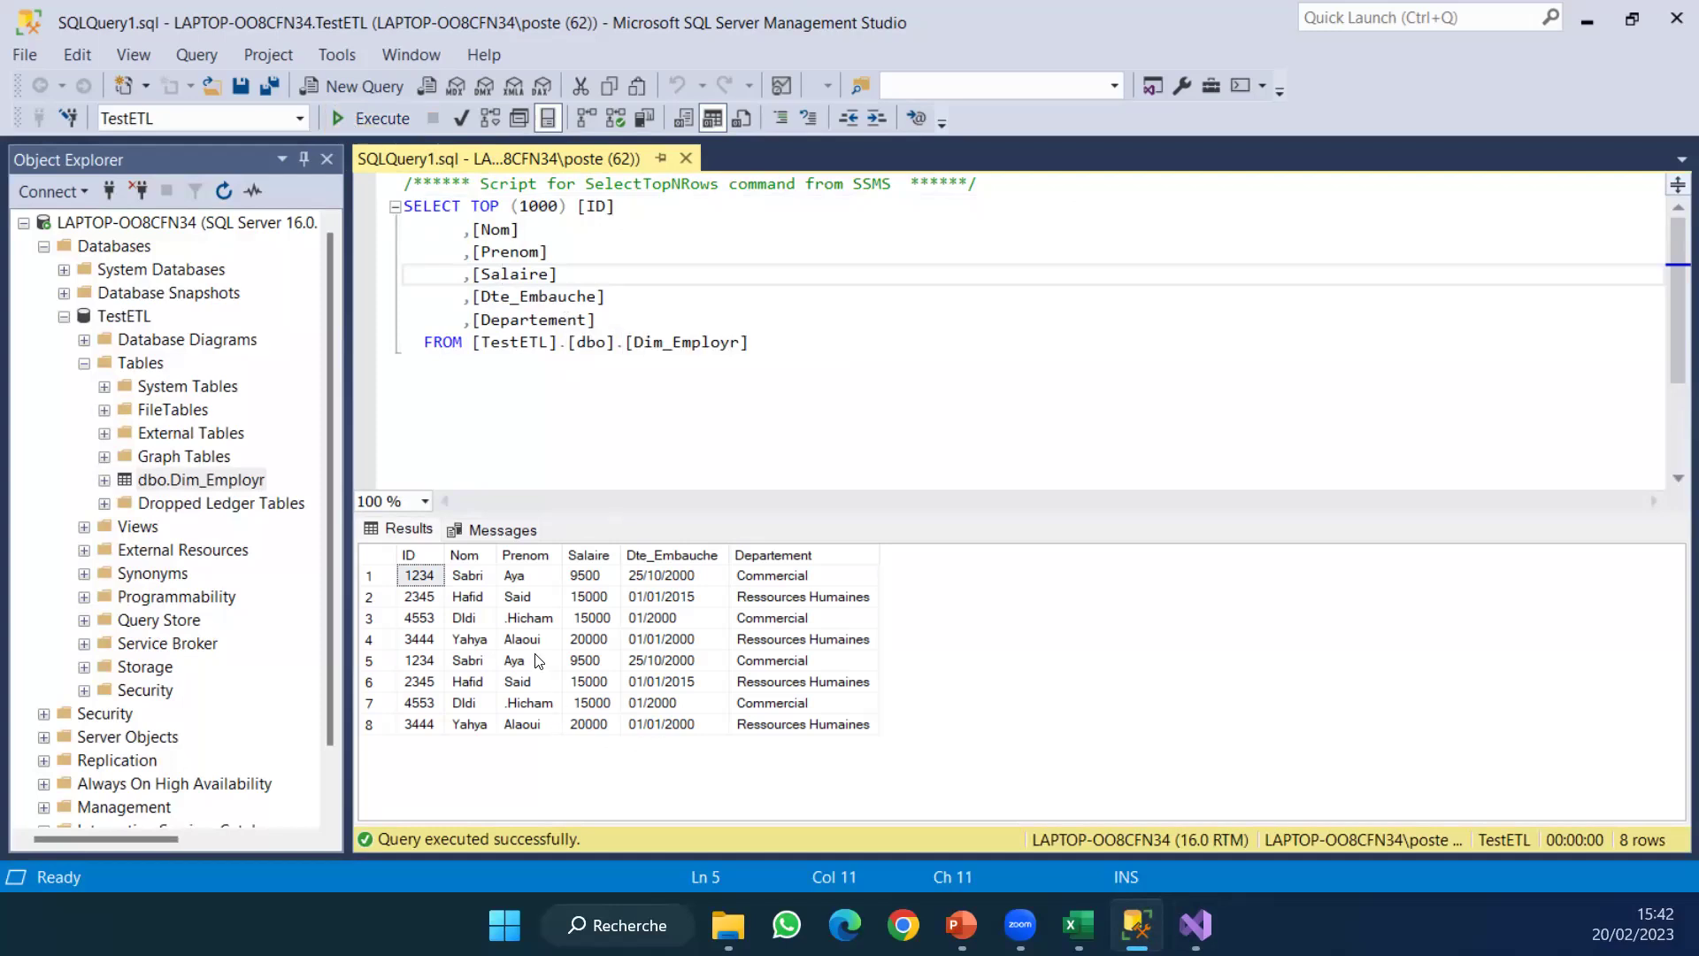
pyautogui.click(416, 640)
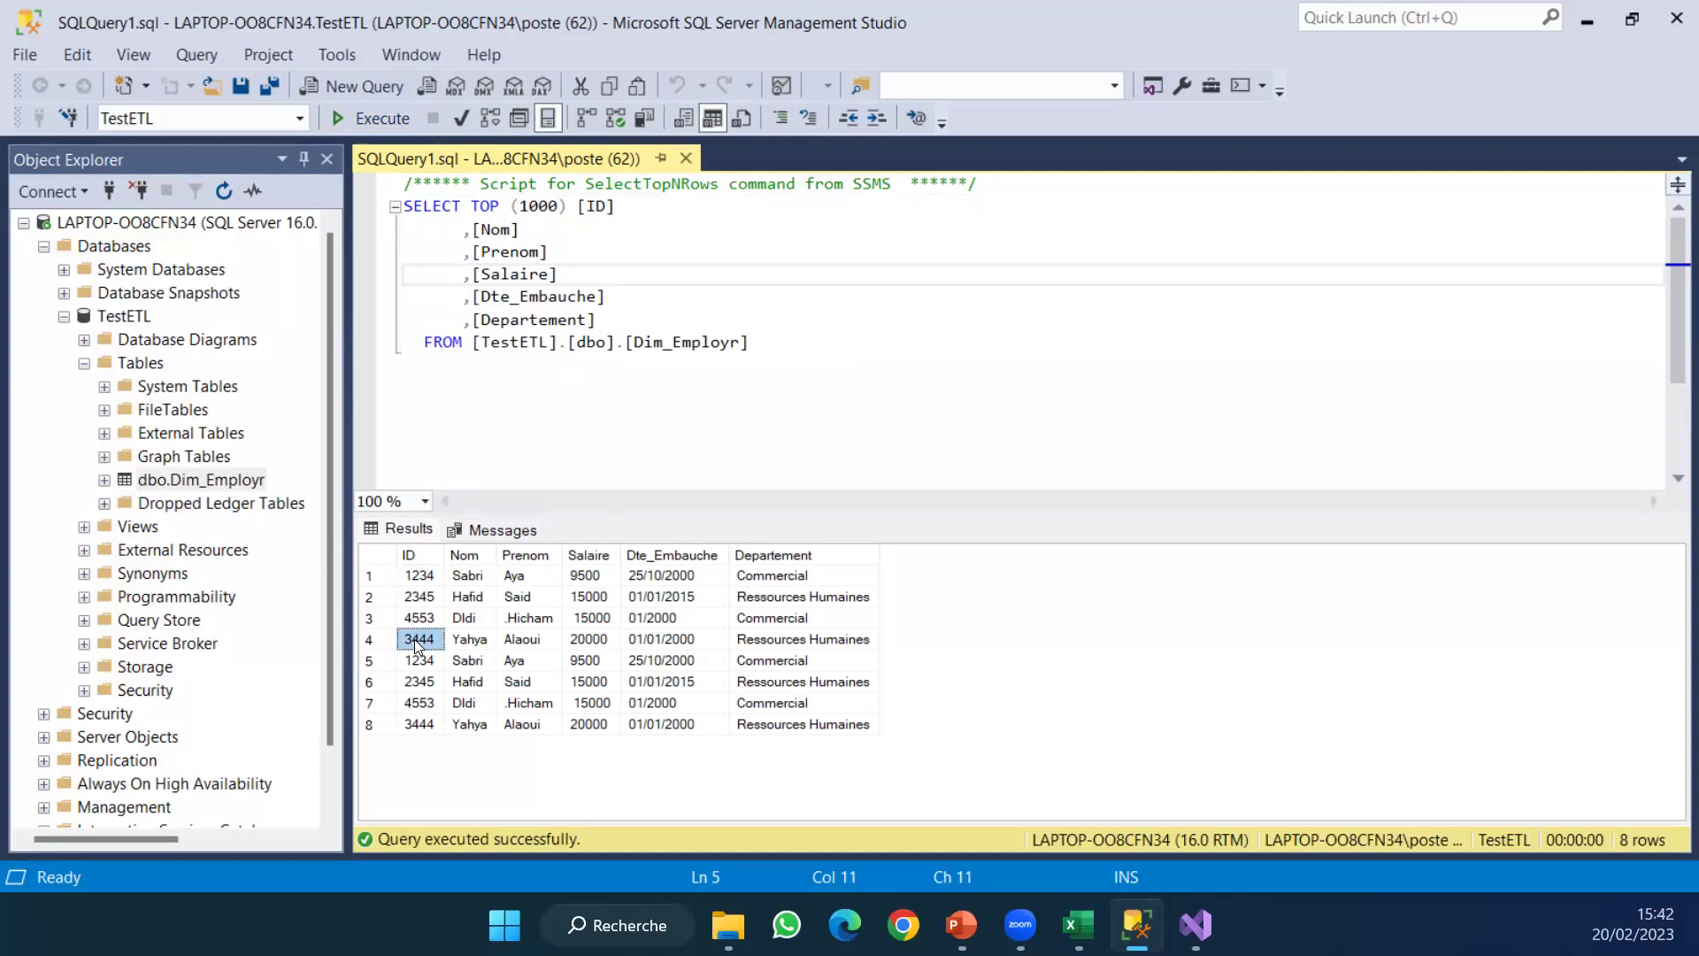
pyautogui.click(368, 643)
pyautogui.click(395, 726)
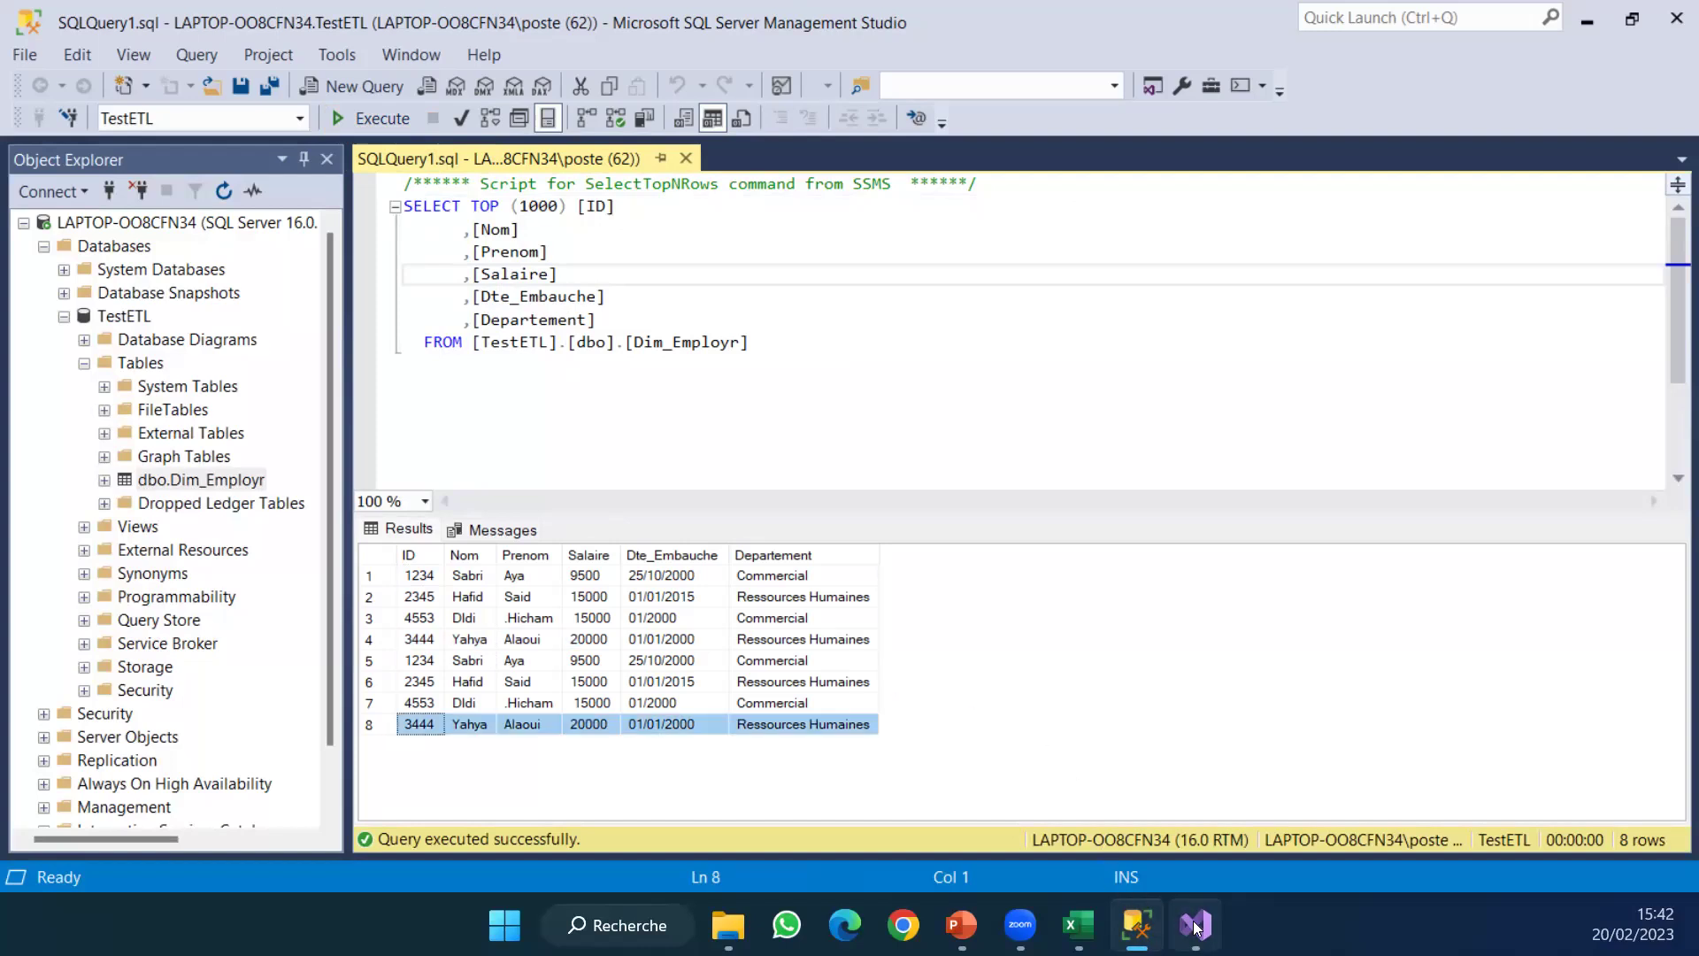
# Switch to Visual Studio, stop debugging, and move the flat file source slightly closer to the OLE DB destination.
pyautogui.click(1194, 926)
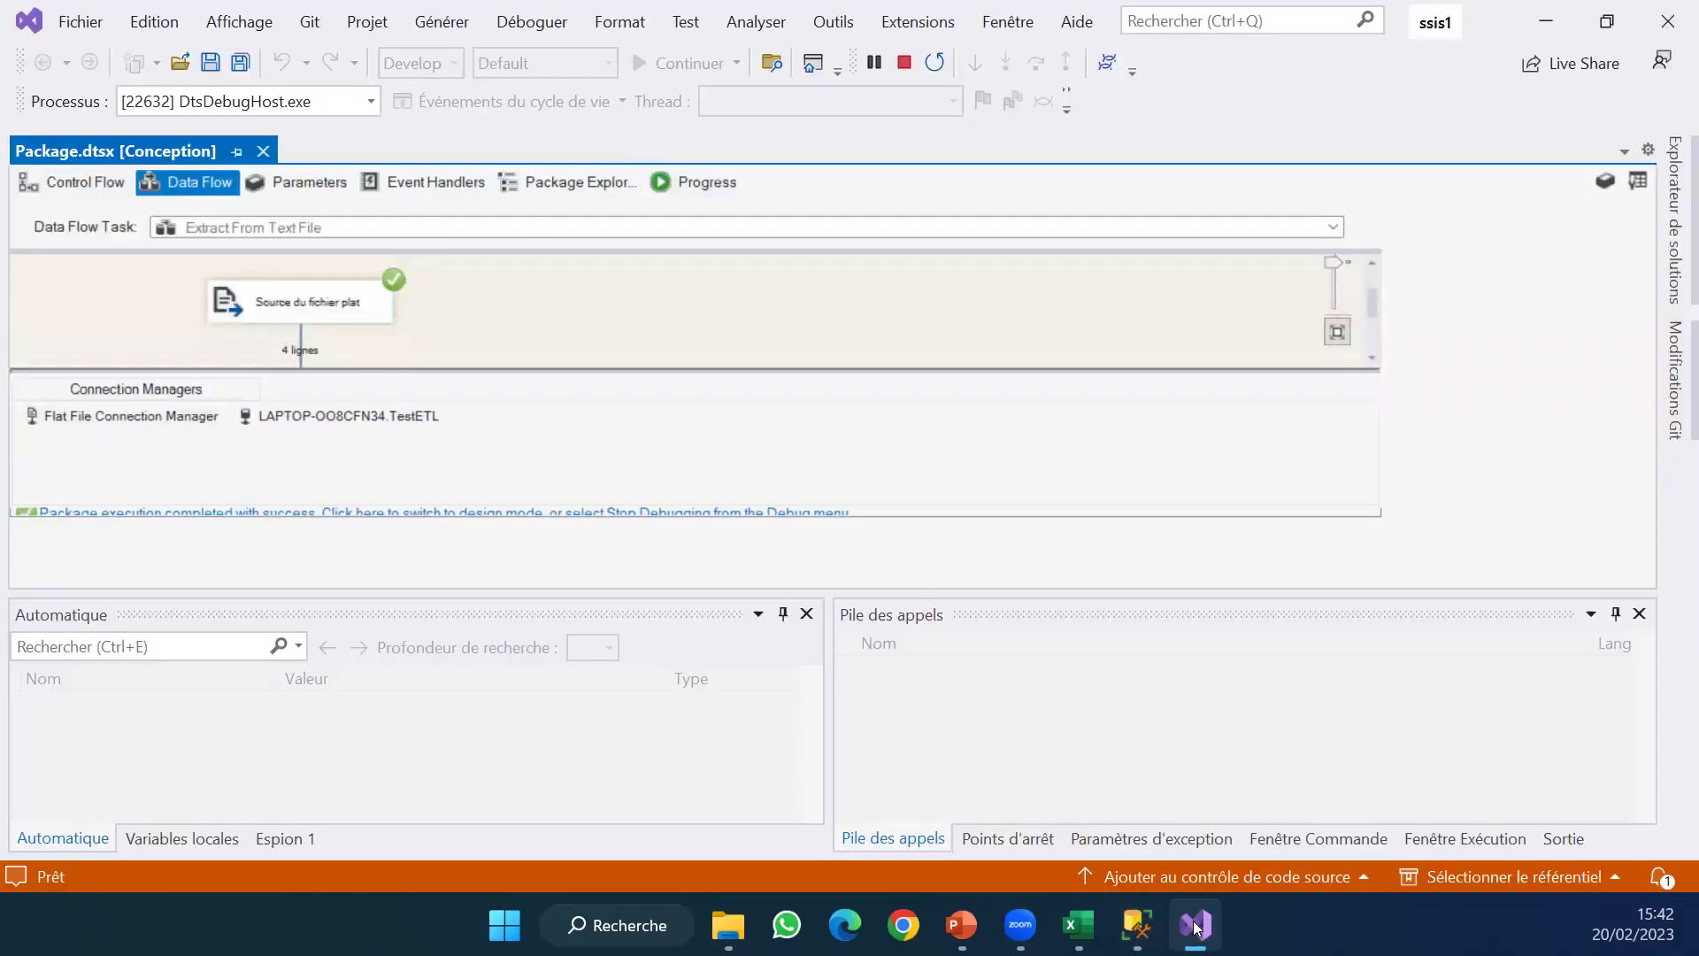
pyautogui.click(903, 63)
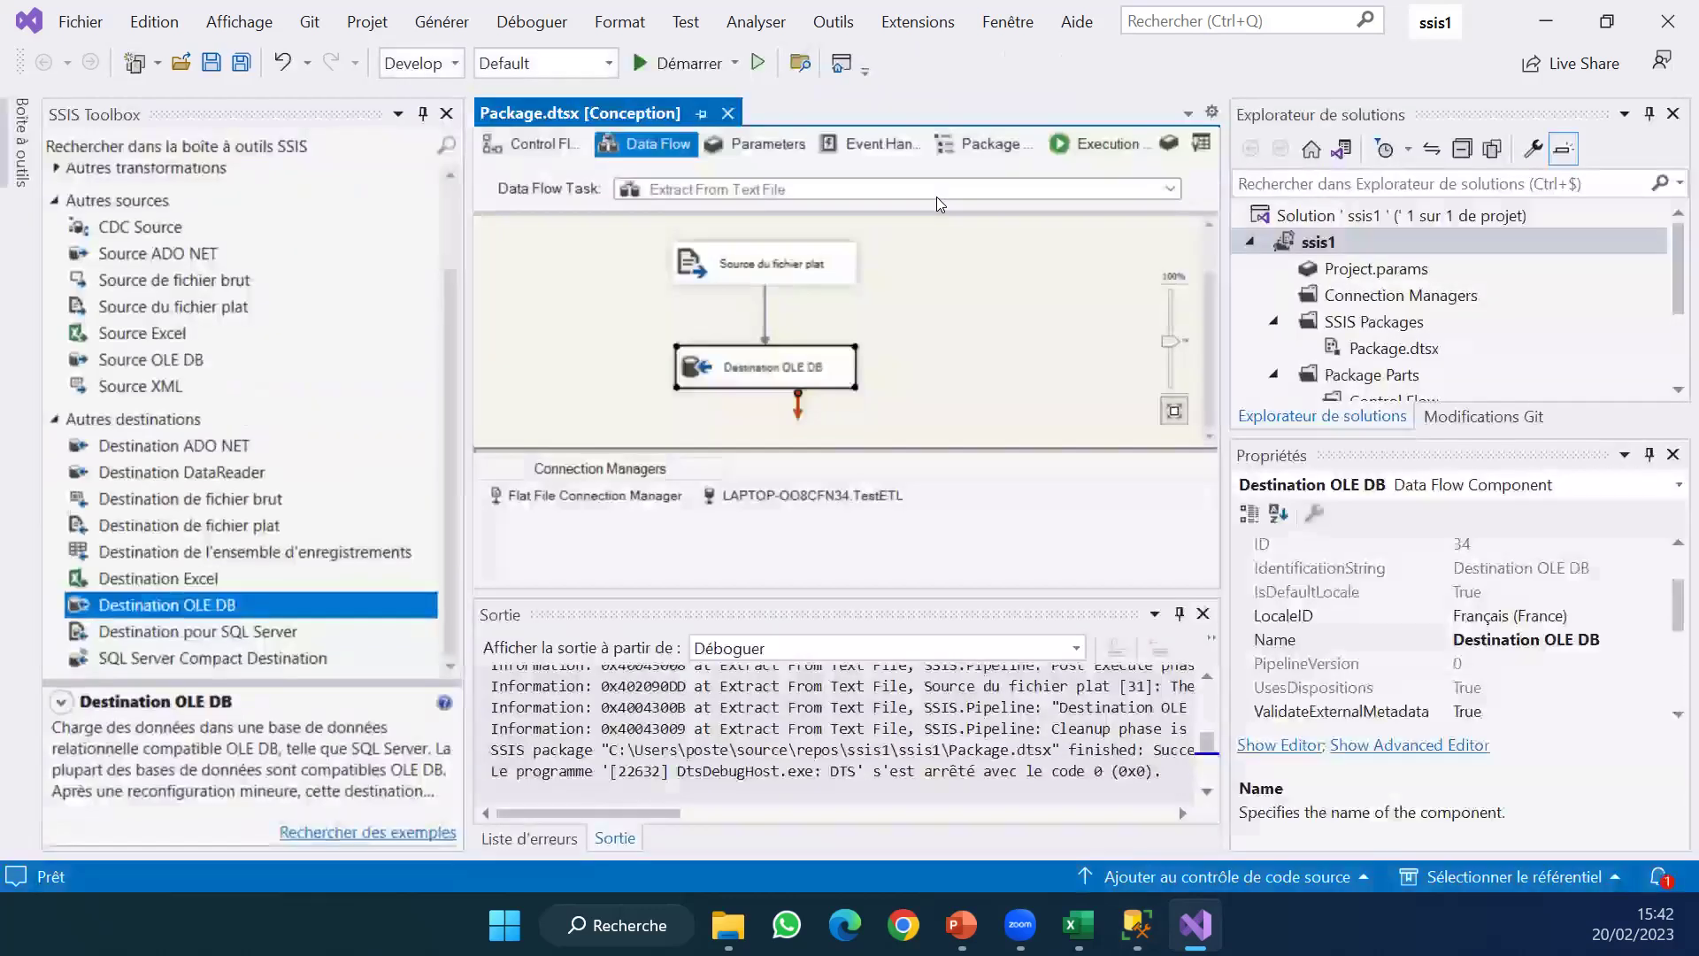
pyautogui.moveTo(814, 280); pyautogui.dragTo(821, 299)
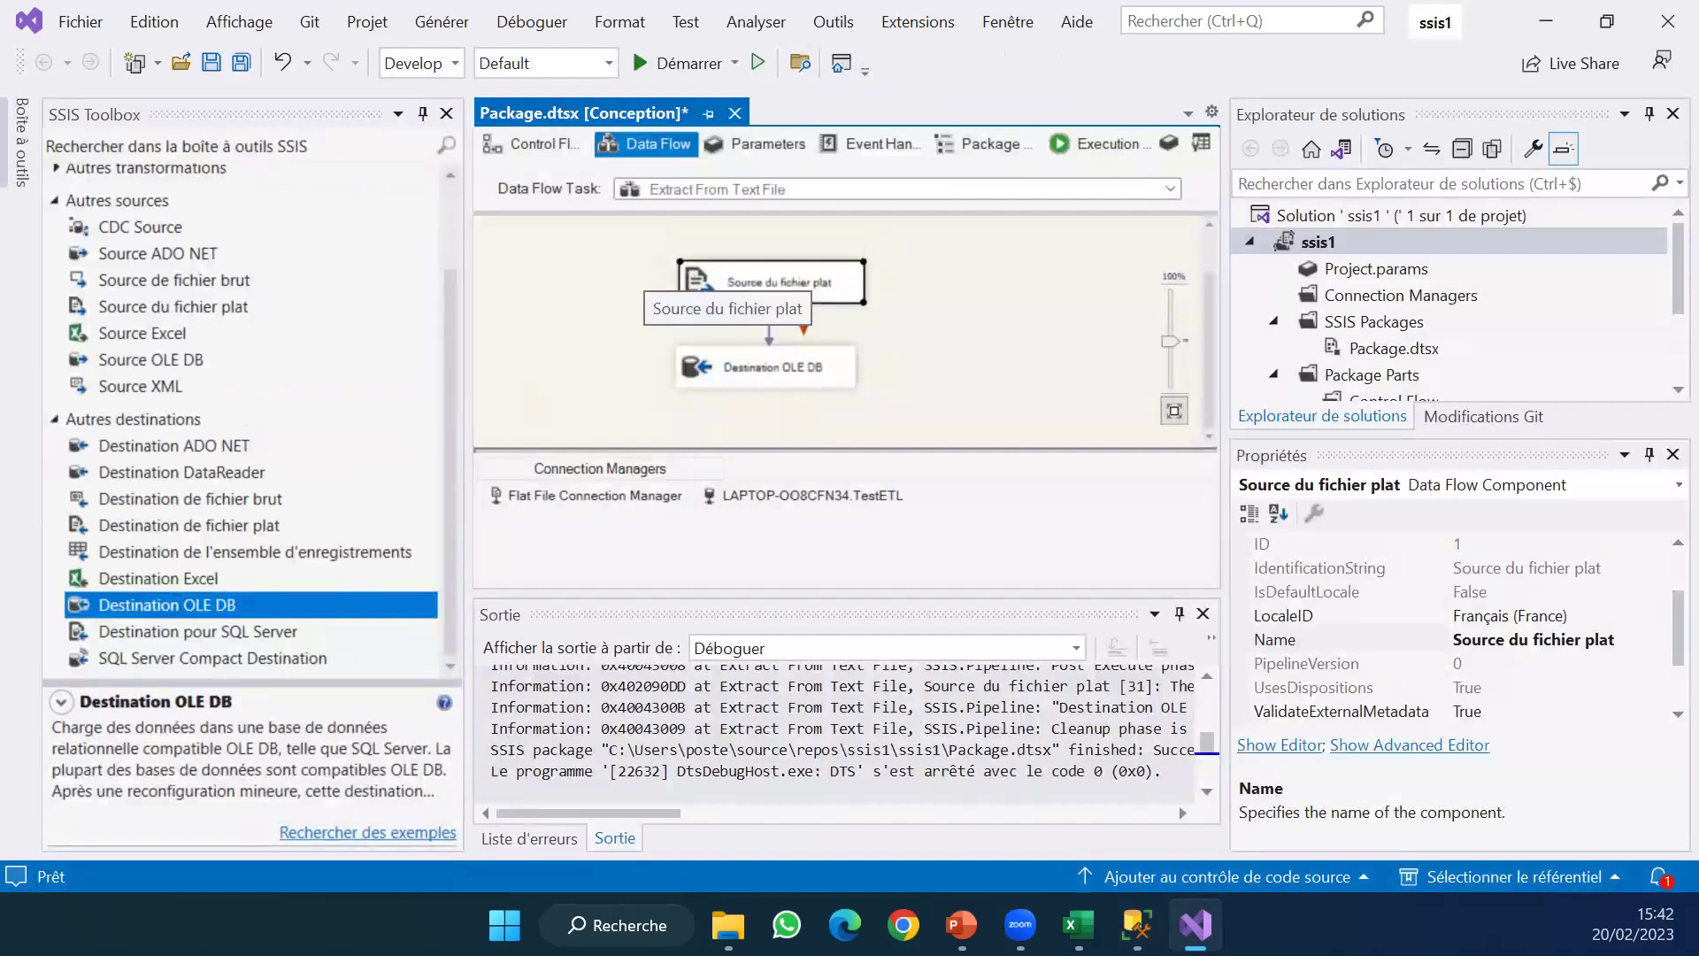
pyautogui.click(961, 924)
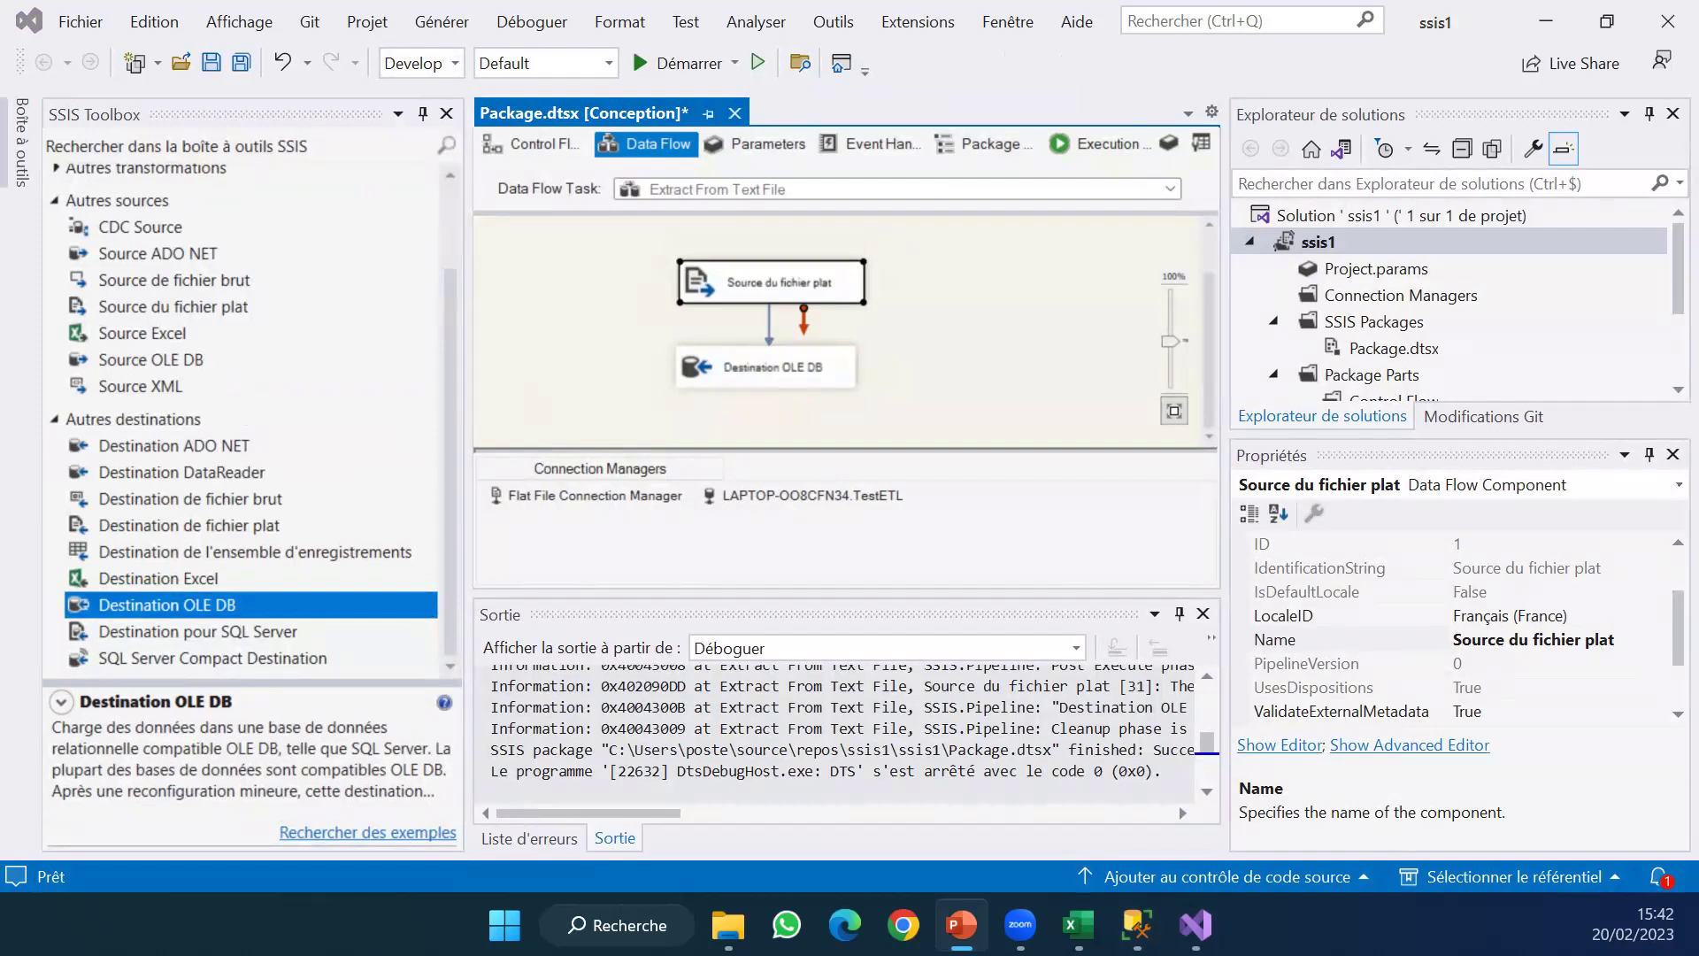
# Add an Execute SQL task (Tâche d'exécution de requêtes SQL) to the control flow above Extract From Text File.
pyautogui.click(561, 100)
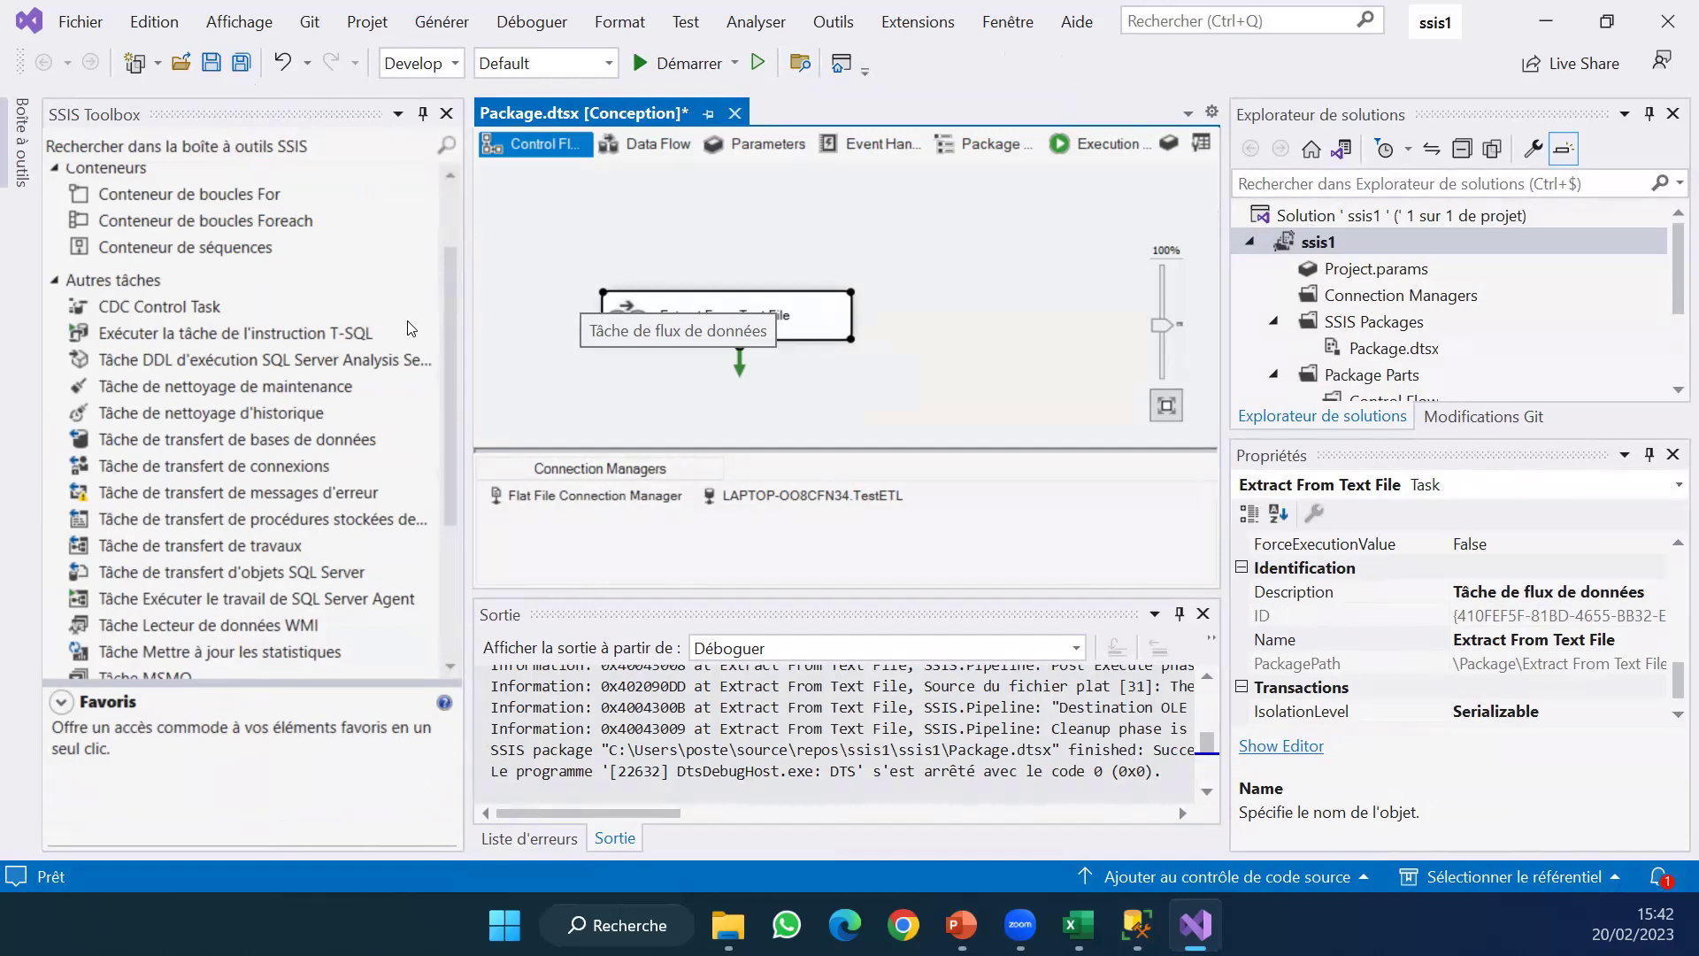
pyautogui.click(455, 226)
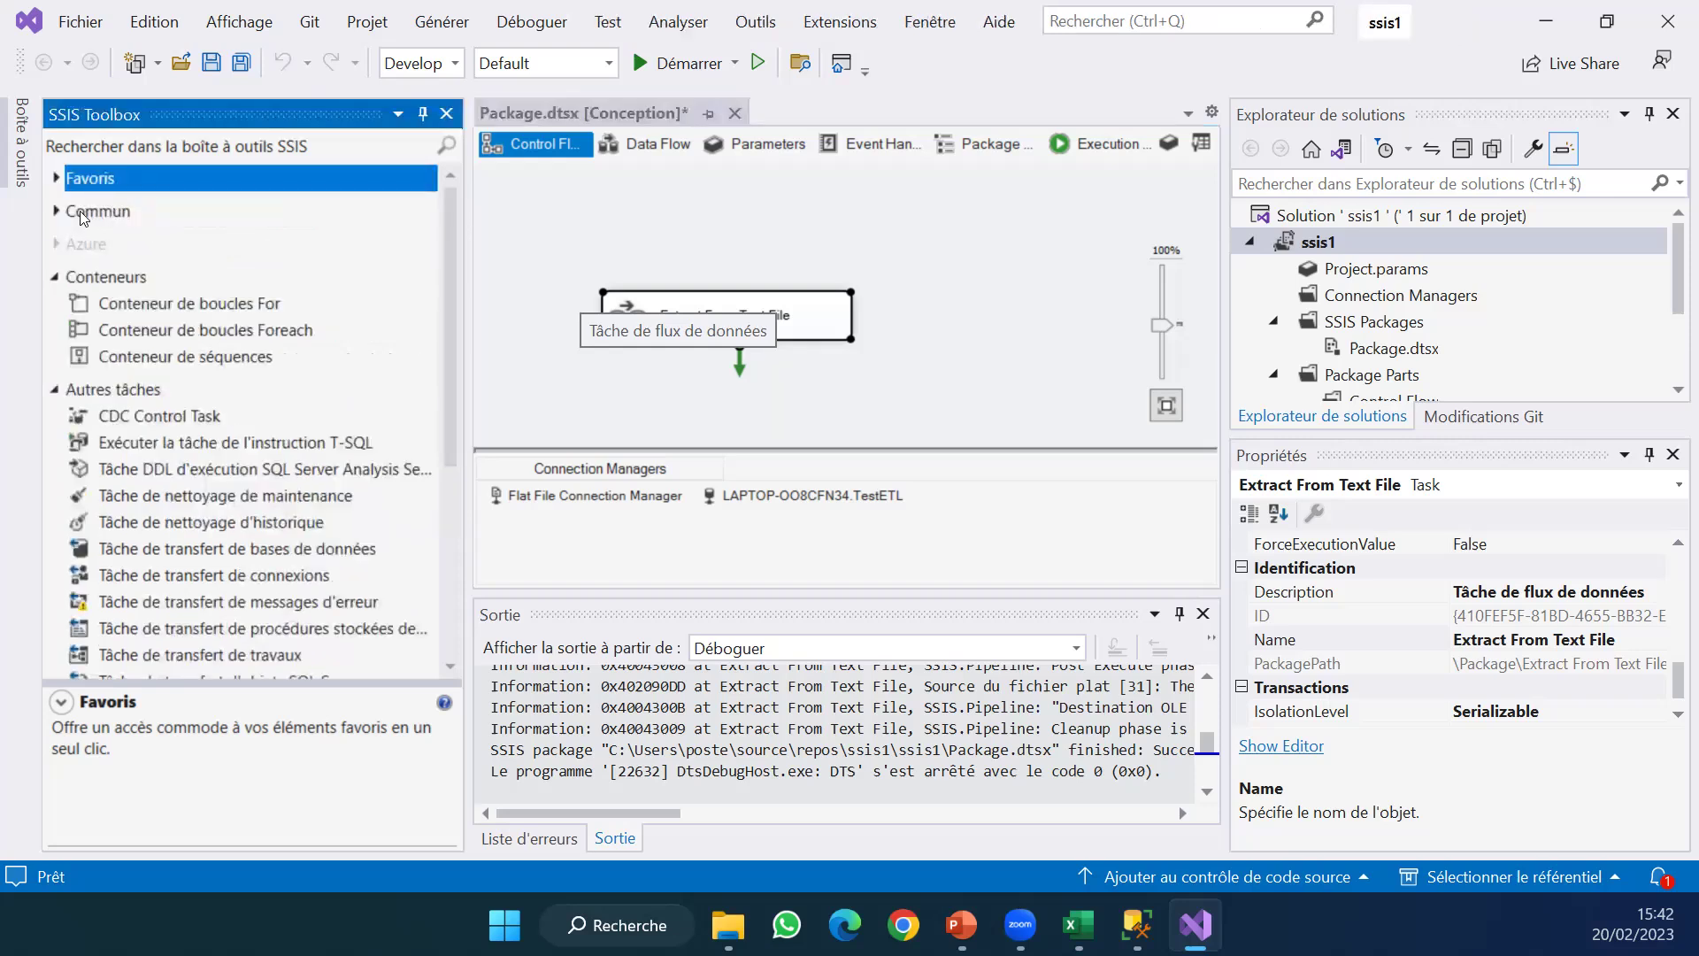
pyautogui.click(56, 179)
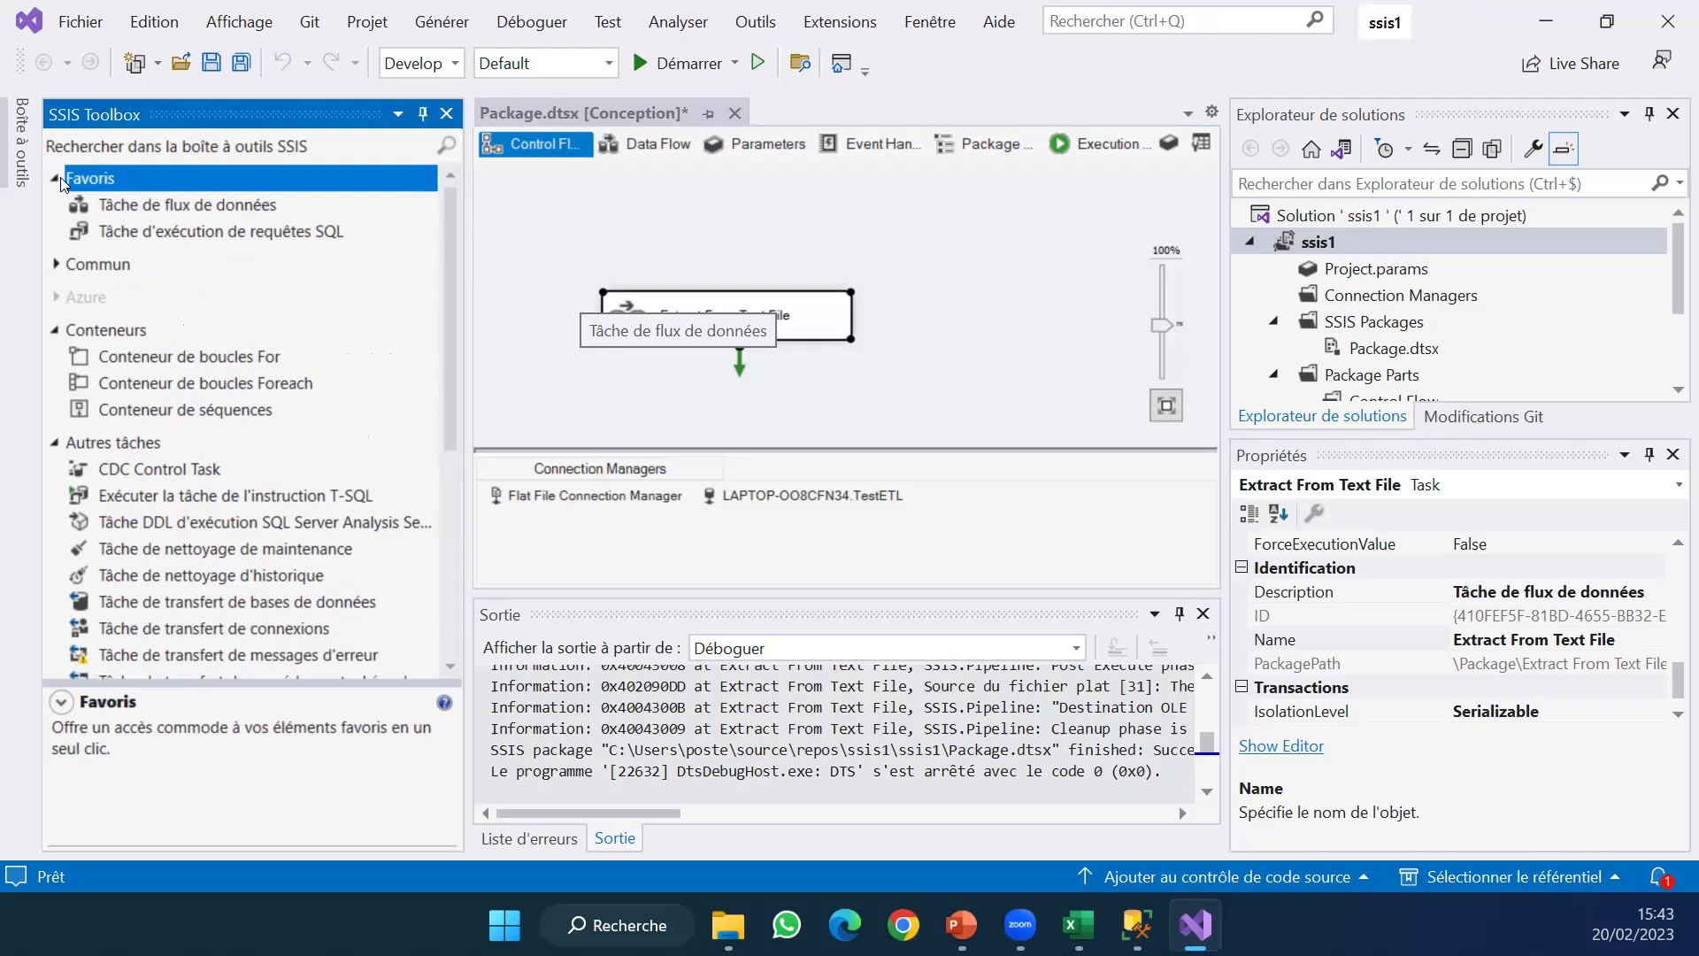
pyautogui.click(220, 234)
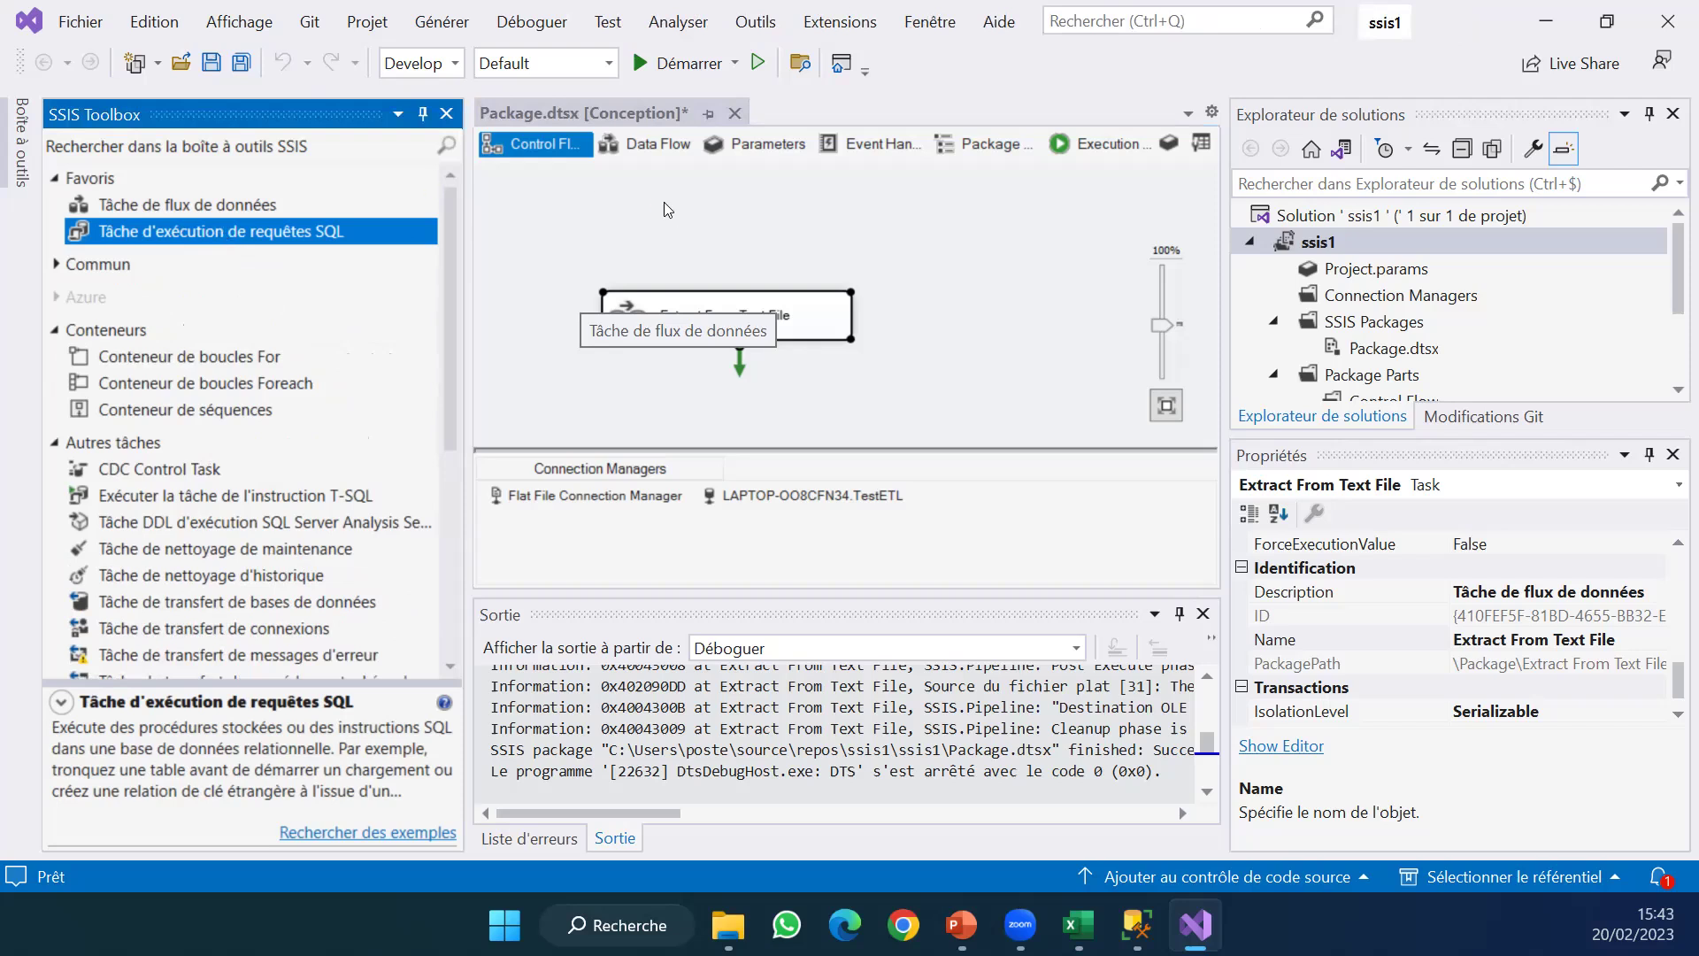
pyautogui.moveTo(221, 232); pyautogui.dragTo(635, 201)
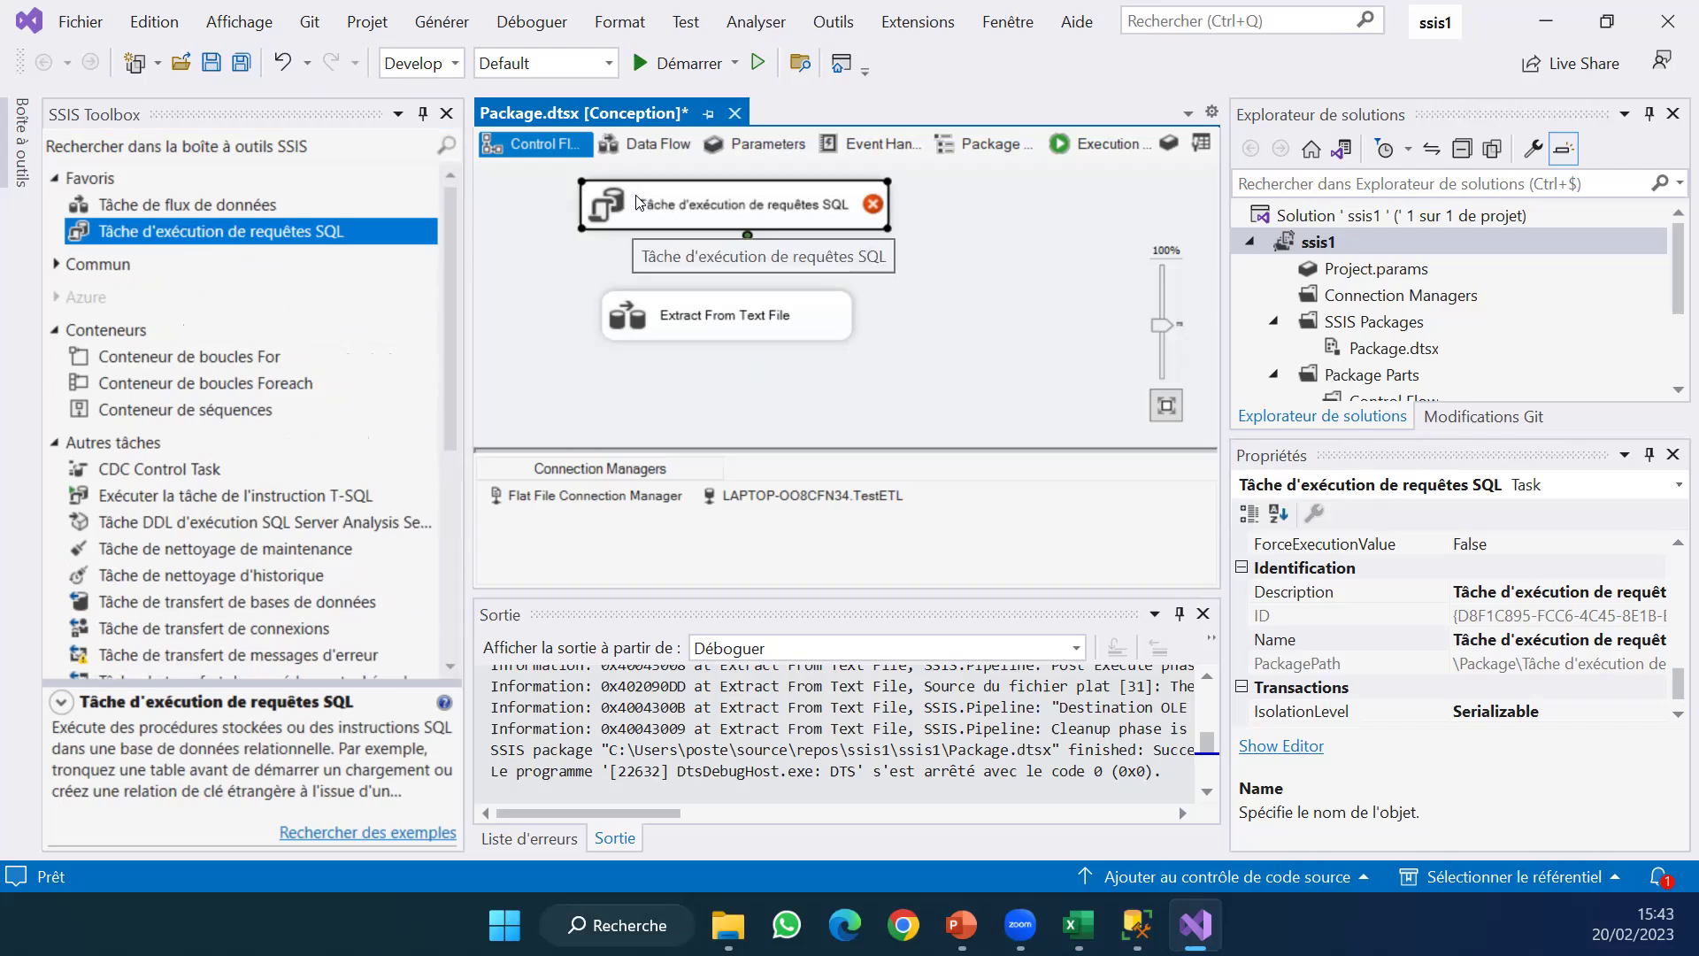
# Open the Execute SQL task's editor and set its connection to LAPTOP-OO8CFN34.TestETL in the general settings.
pyautogui.rightClick(637, 203)
pyautogui.click(668, 216)
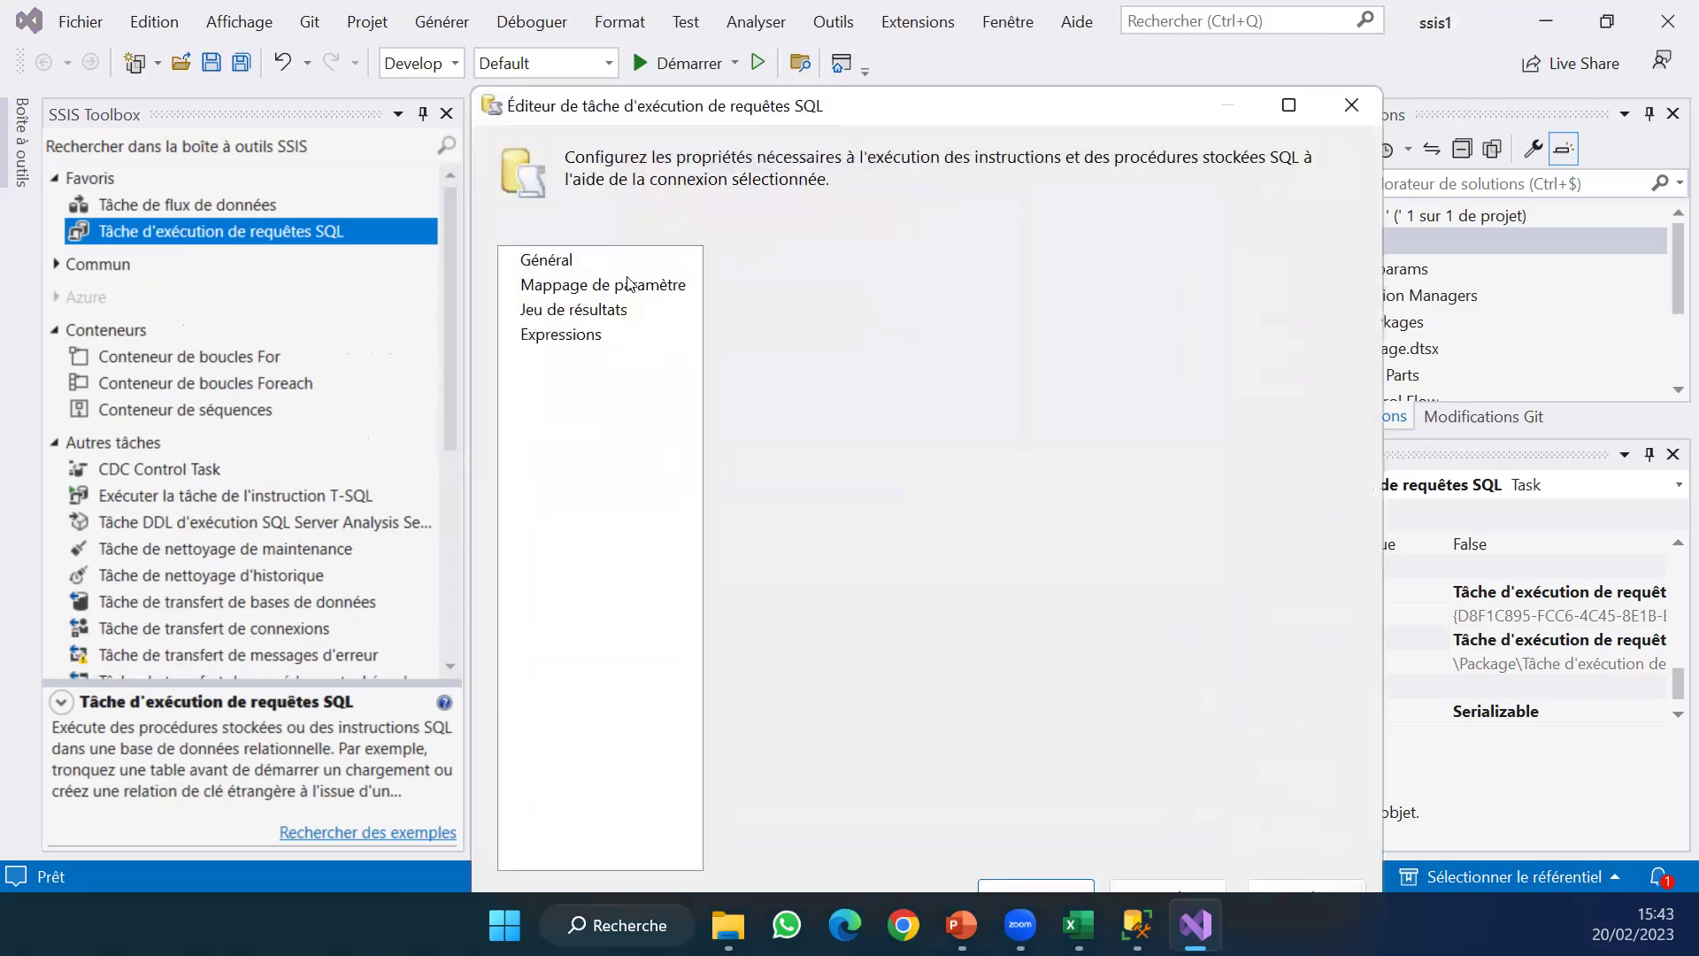
pyautogui.click(571, 259)
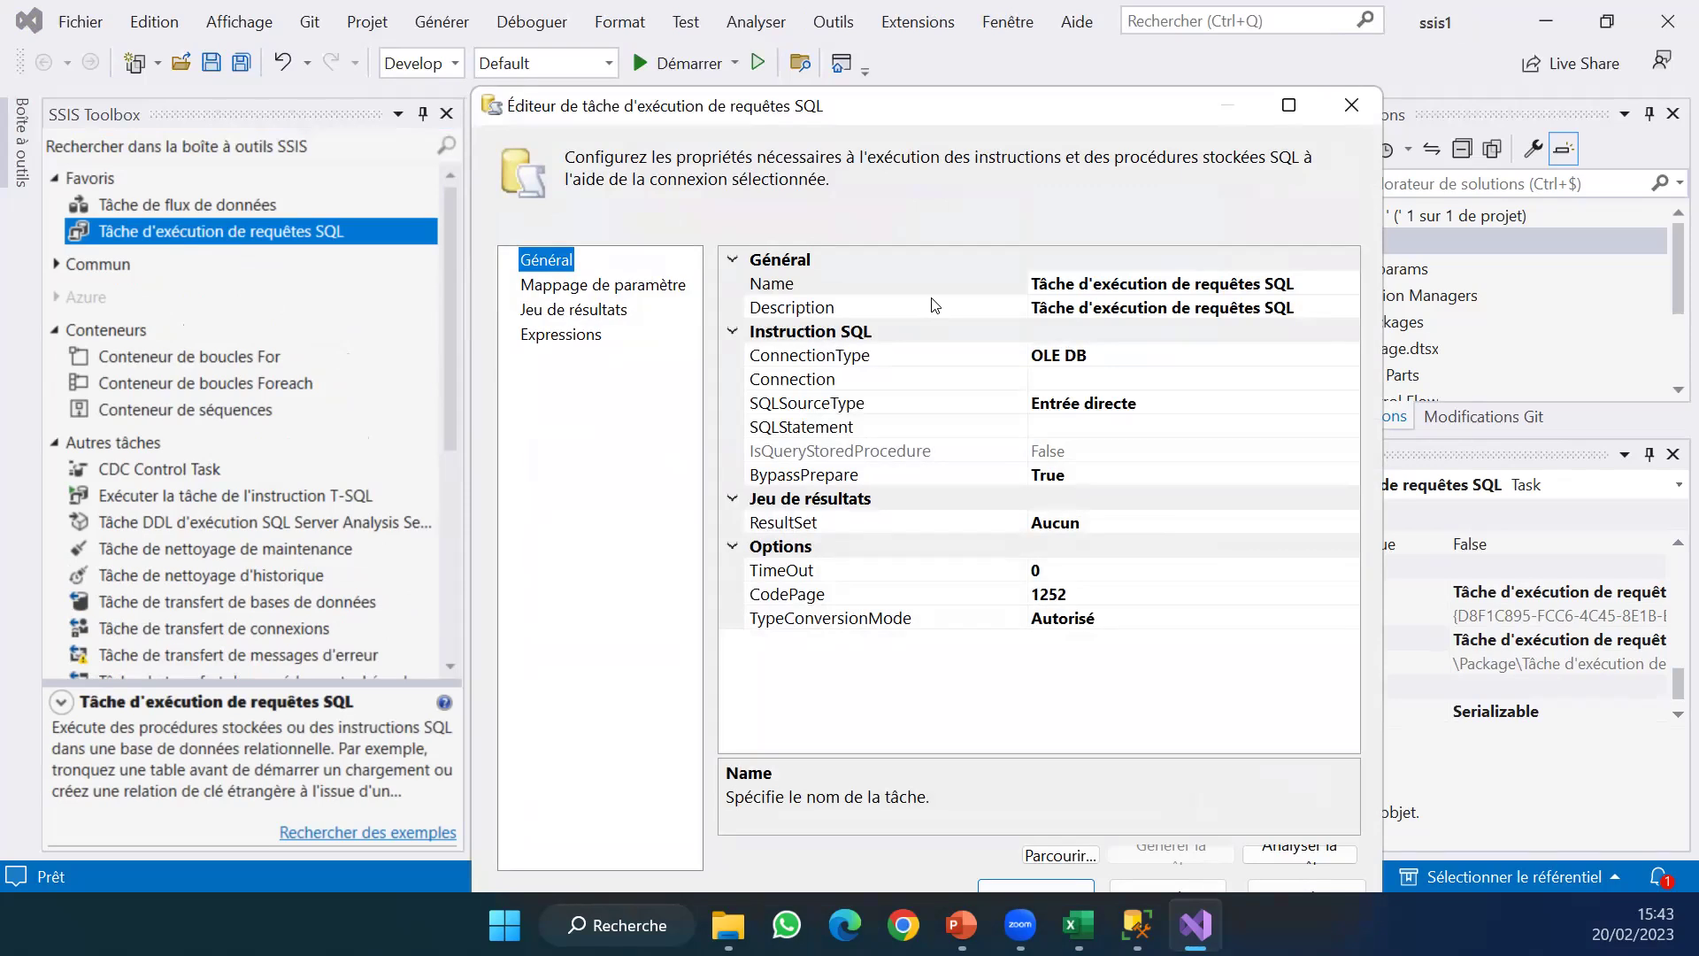
pyautogui.click(1122, 375)
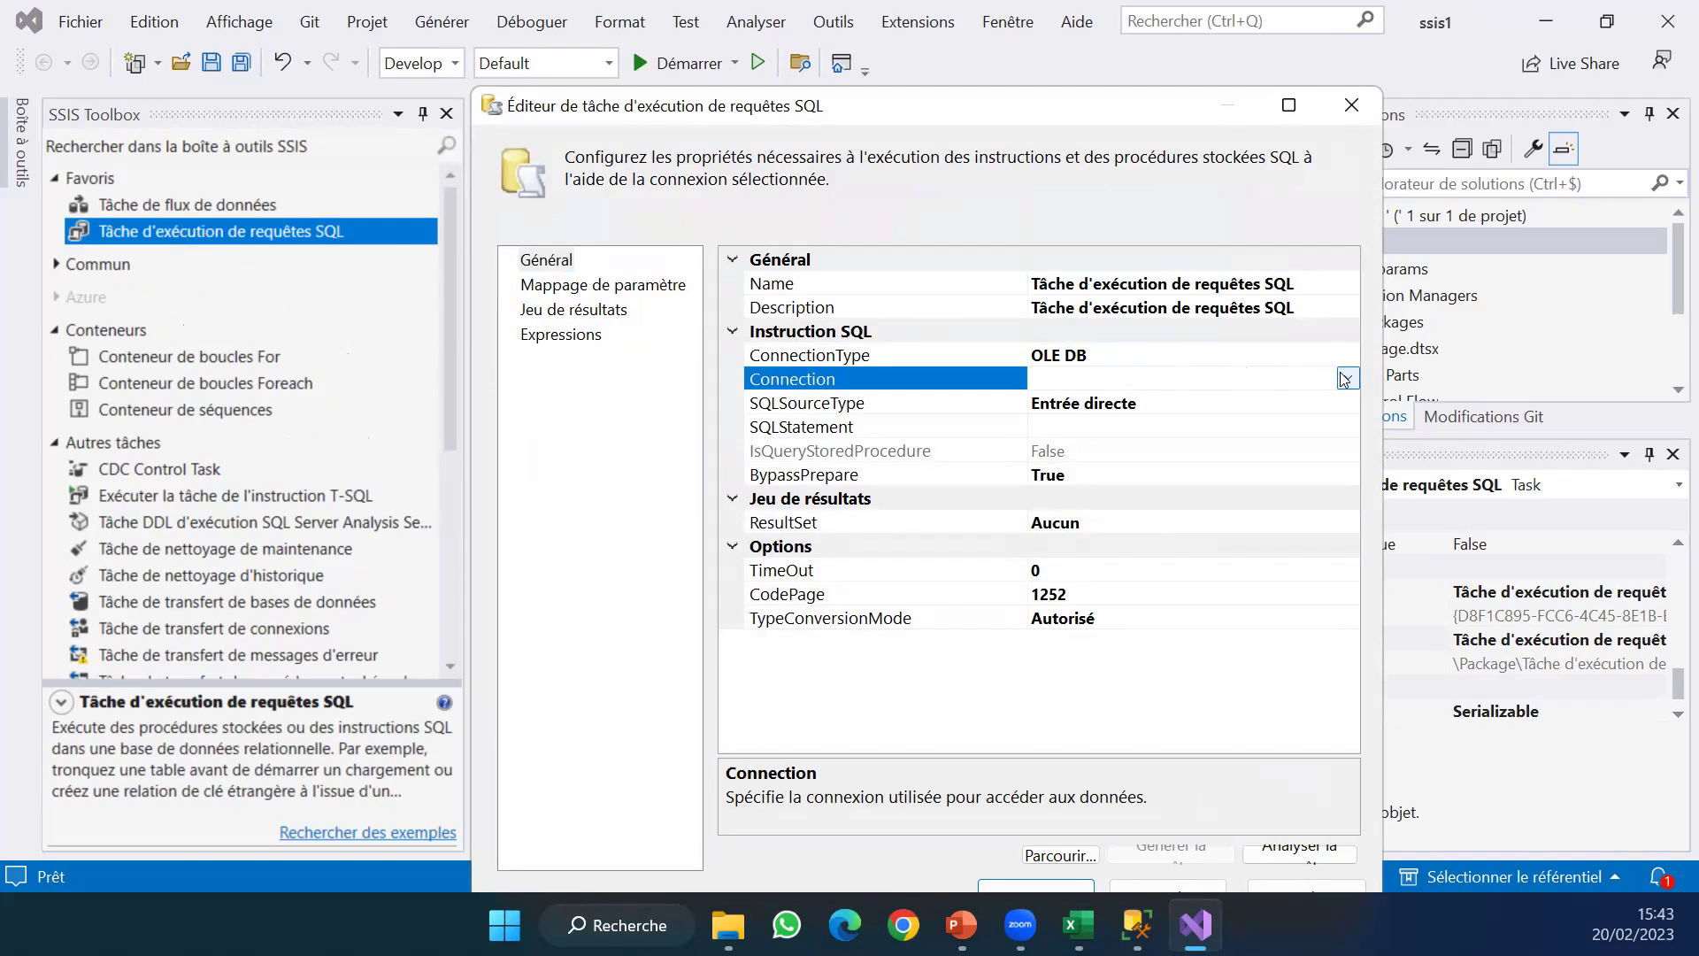
pyautogui.click(1346, 378)
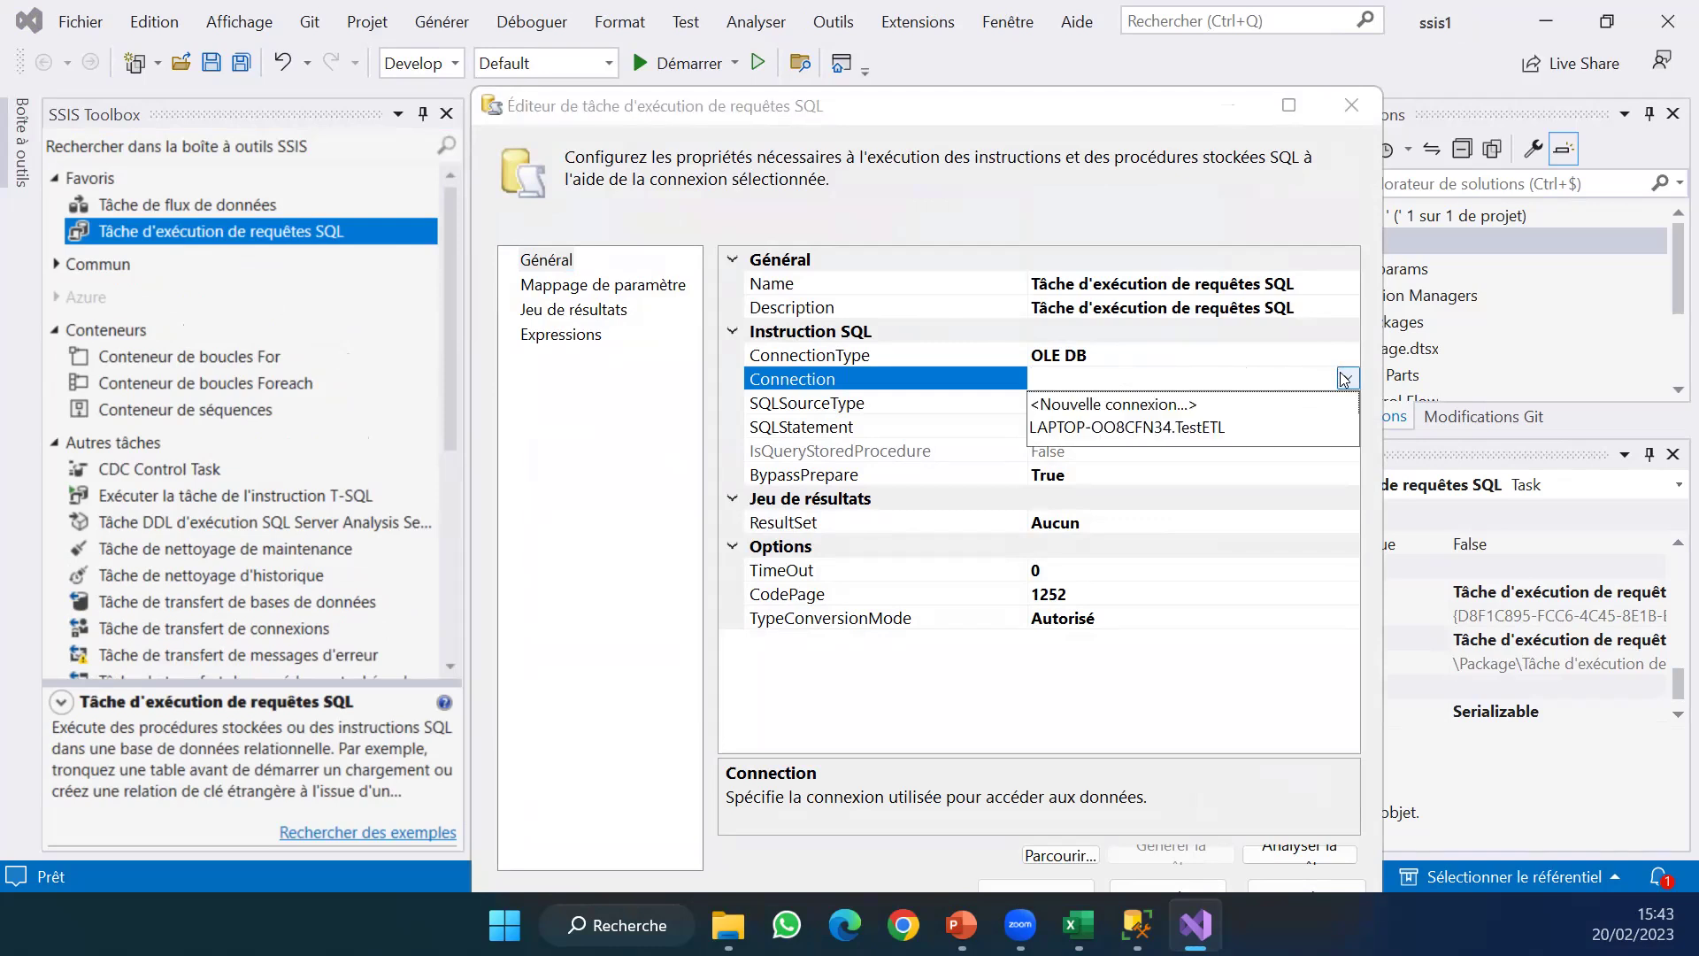
pyautogui.click(1135, 427)
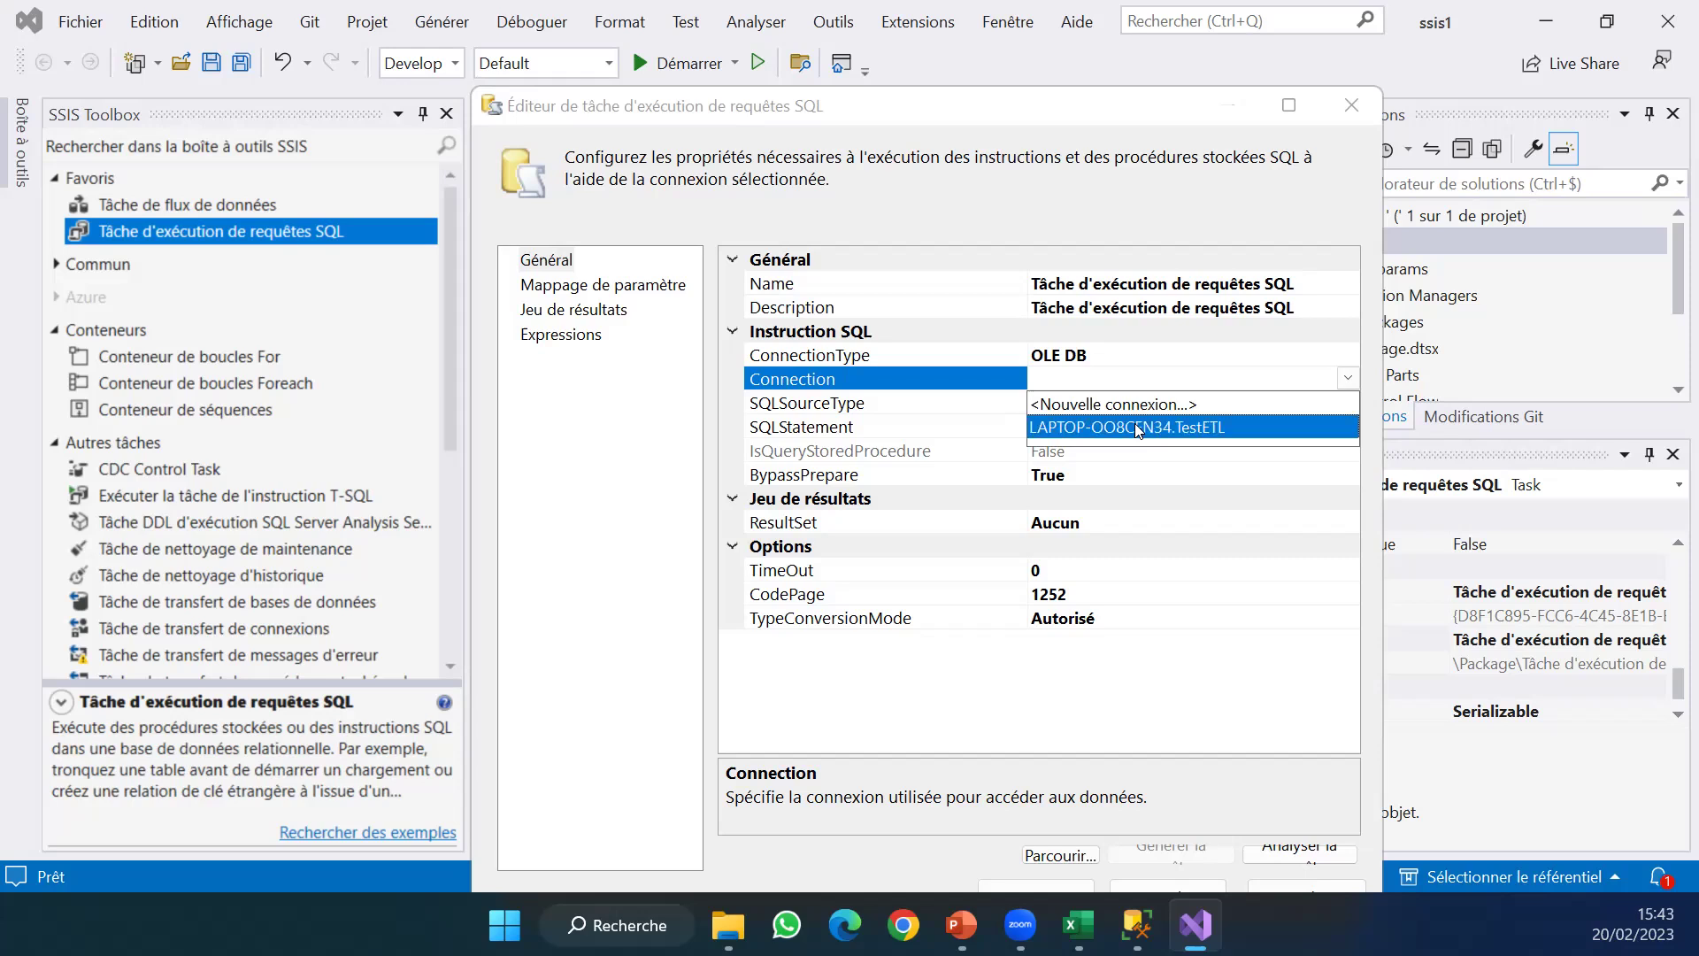
pyautogui.click(1135, 426)
# Begin the task's SQLStatement with "Truncate table".
pyautogui.click(1093, 425)
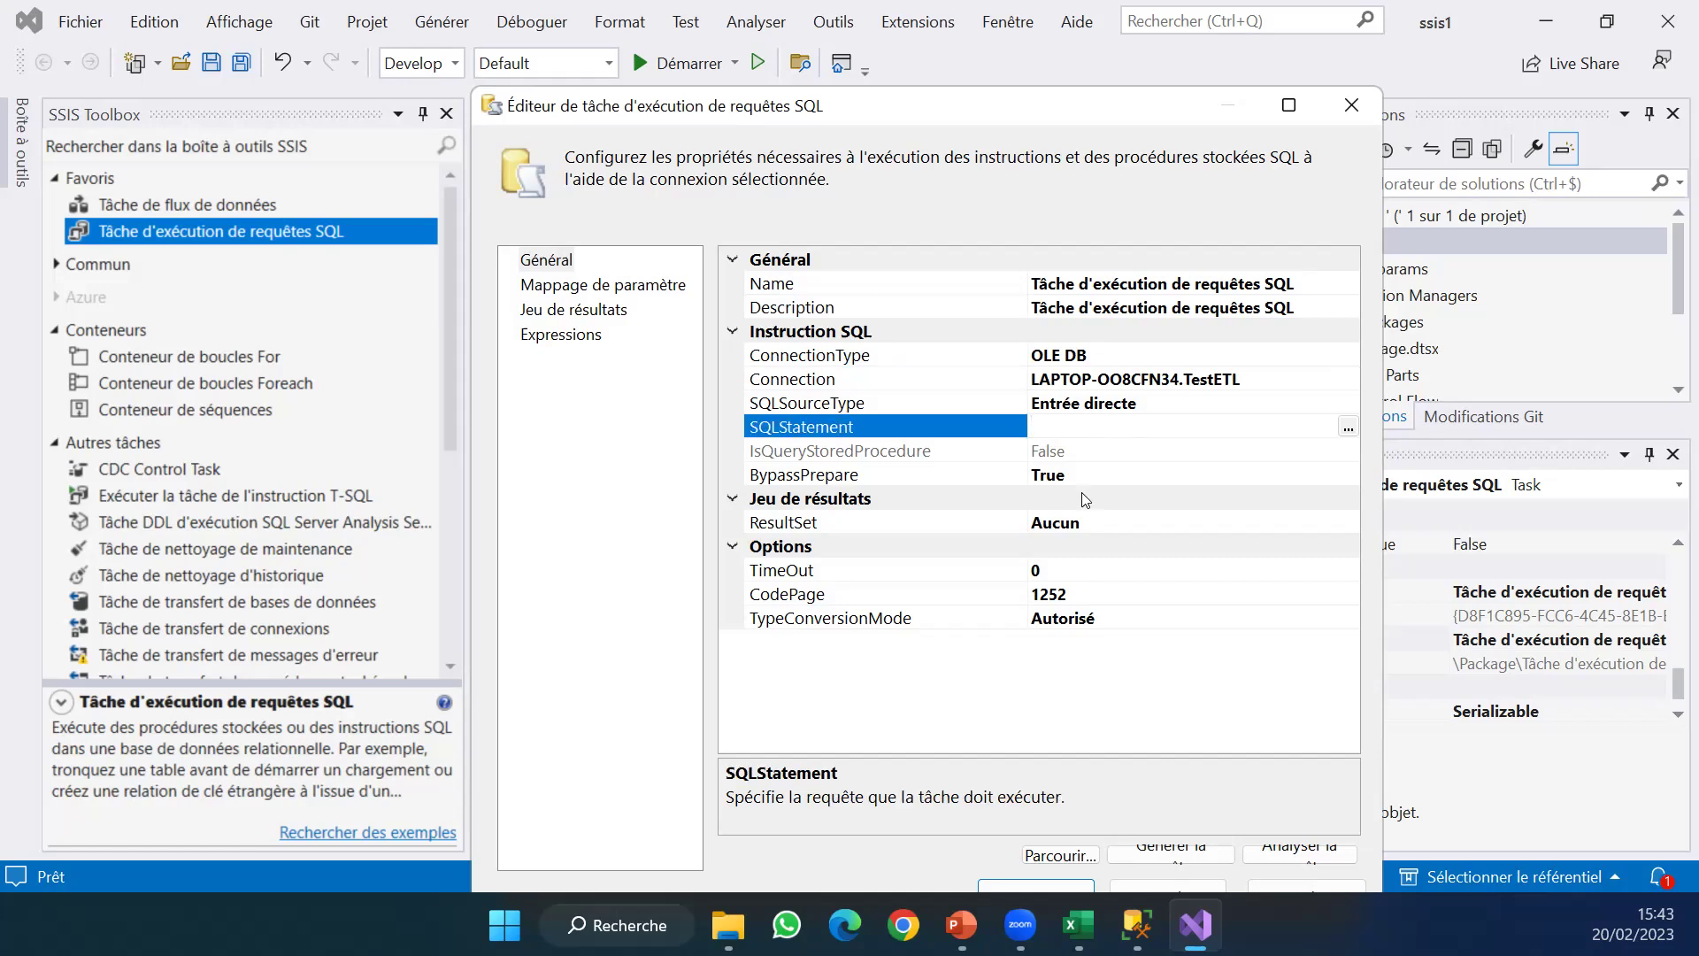
pyautogui.hotkey('alt', 'Tab')
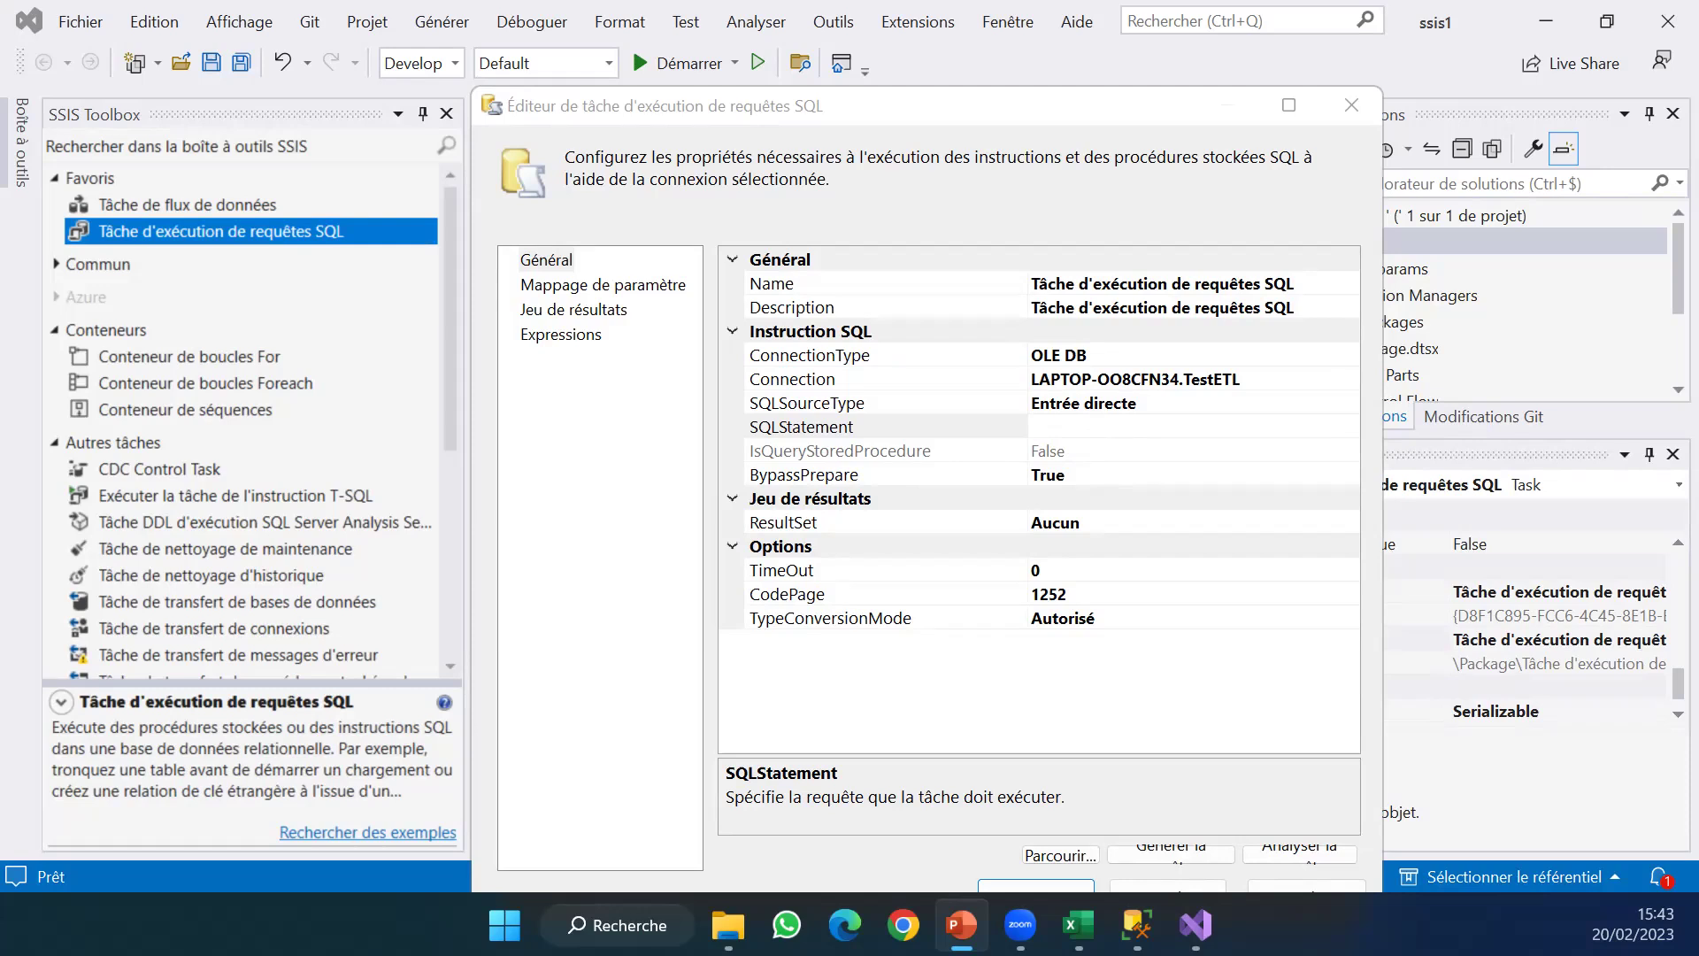
pyautogui.click(1082, 427)
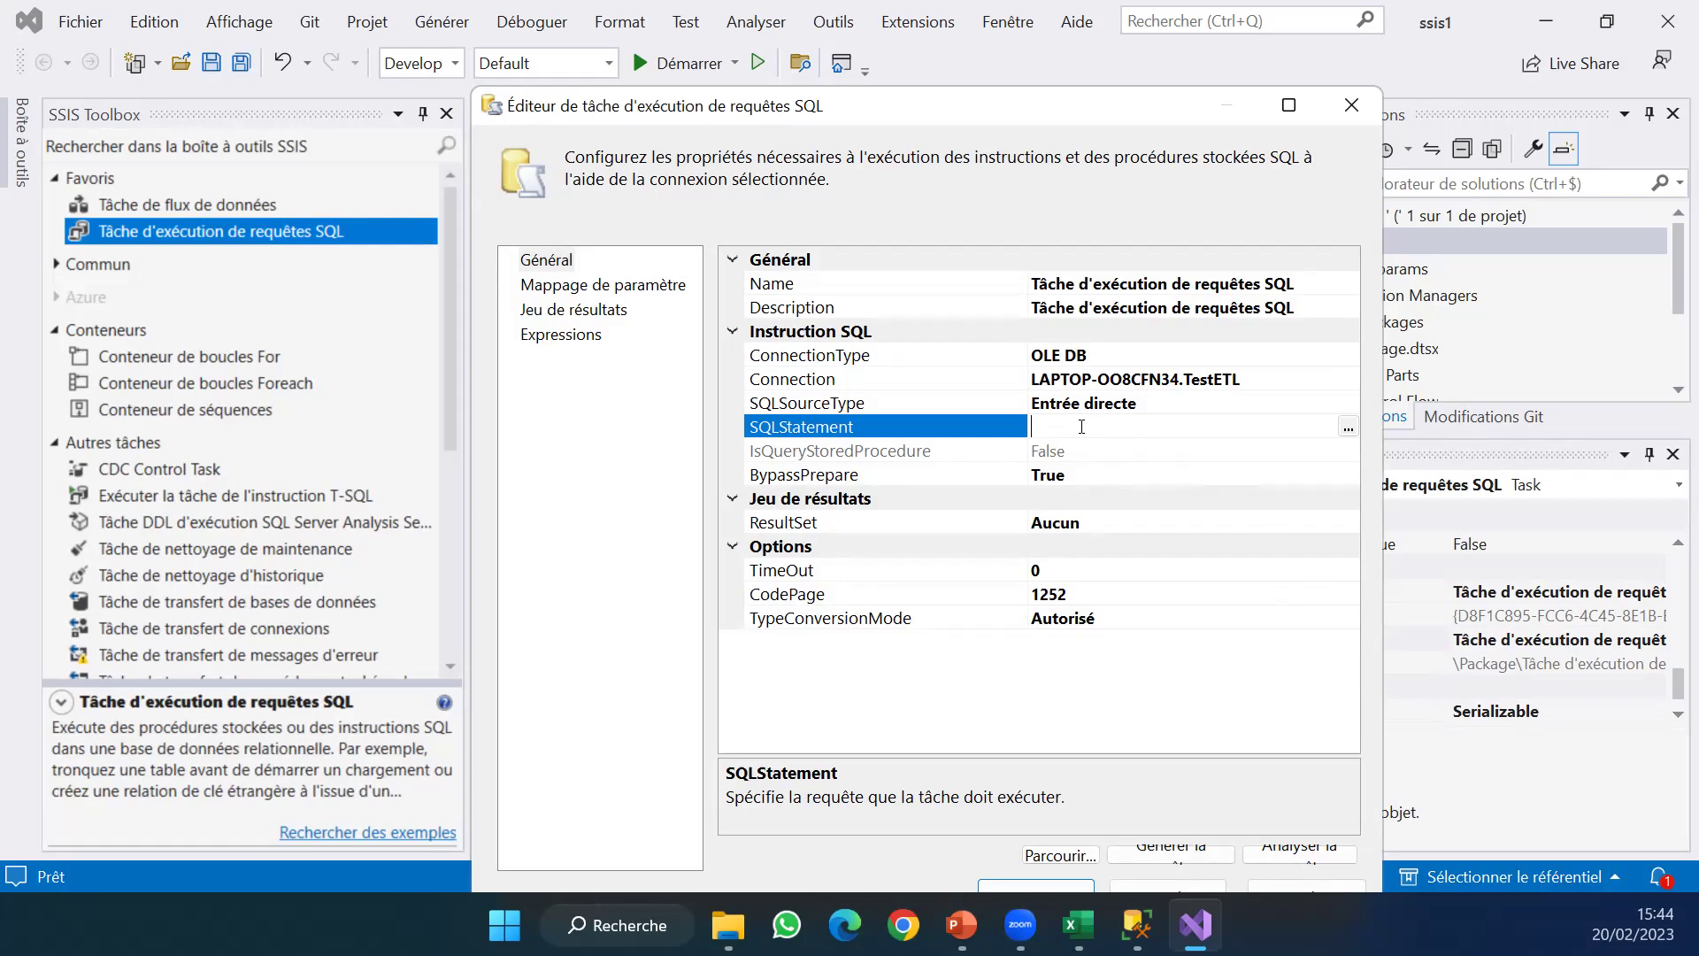
pyautogui.write('Truncate table')
# Switch to SQL Server Management Studio and copy the table name Dim_Employr from the query's FROM clause.
pyautogui.click(1136, 925)
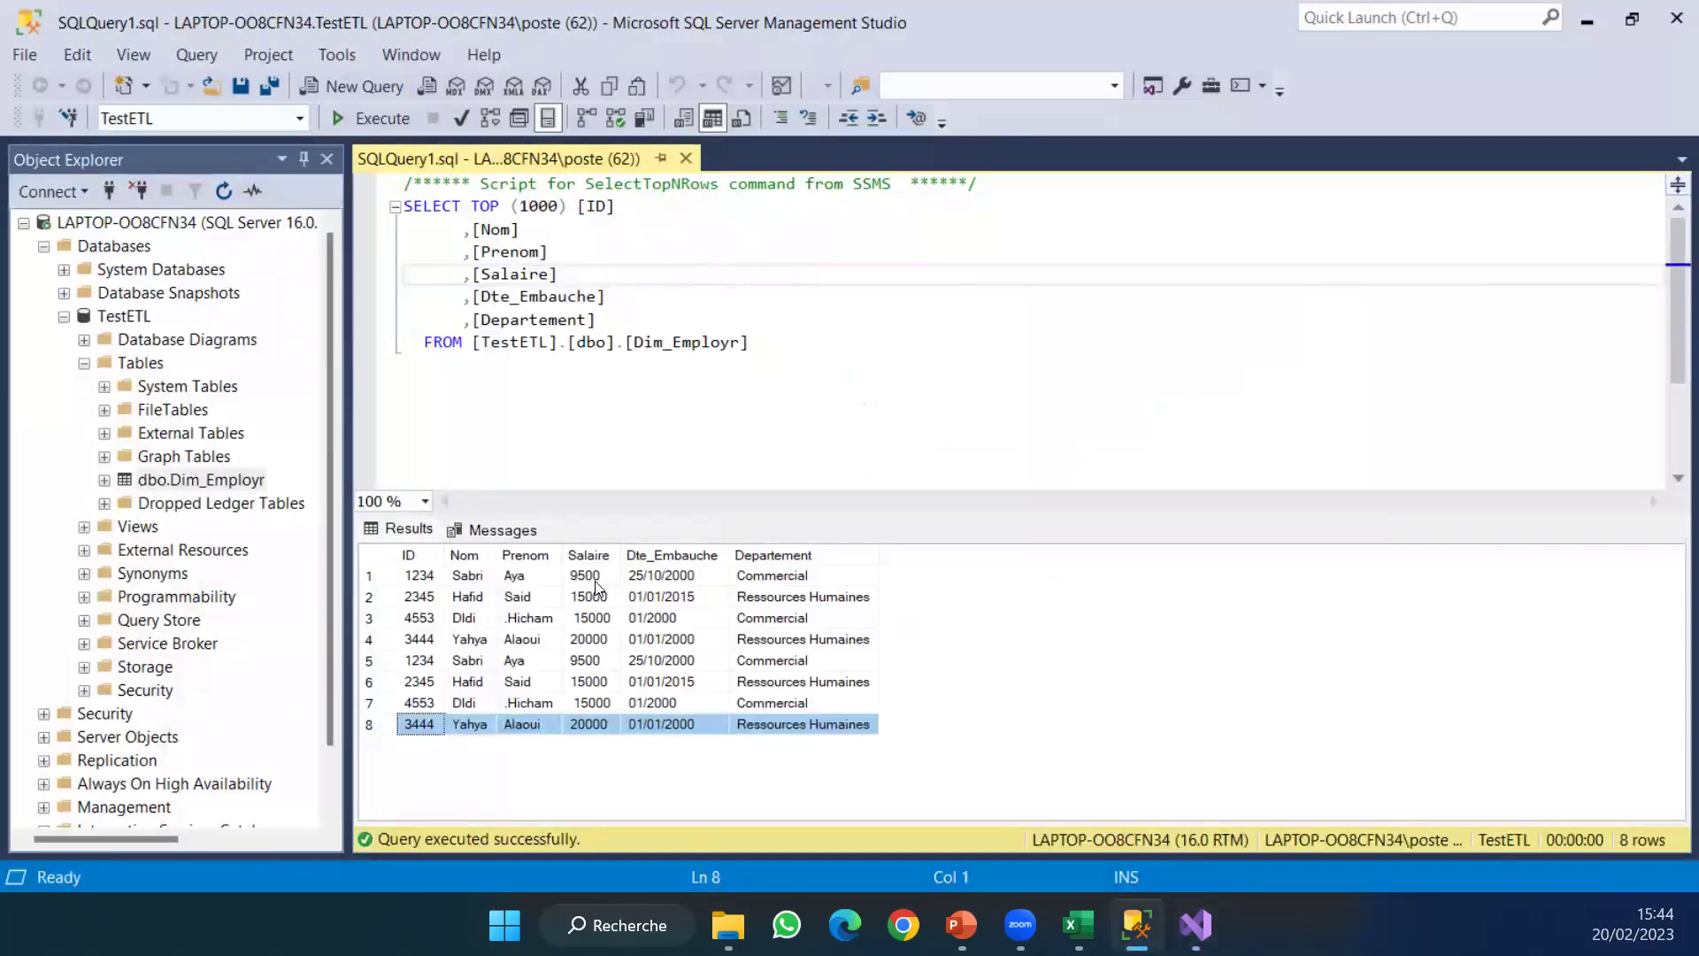
pyautogui.click(705, 341)
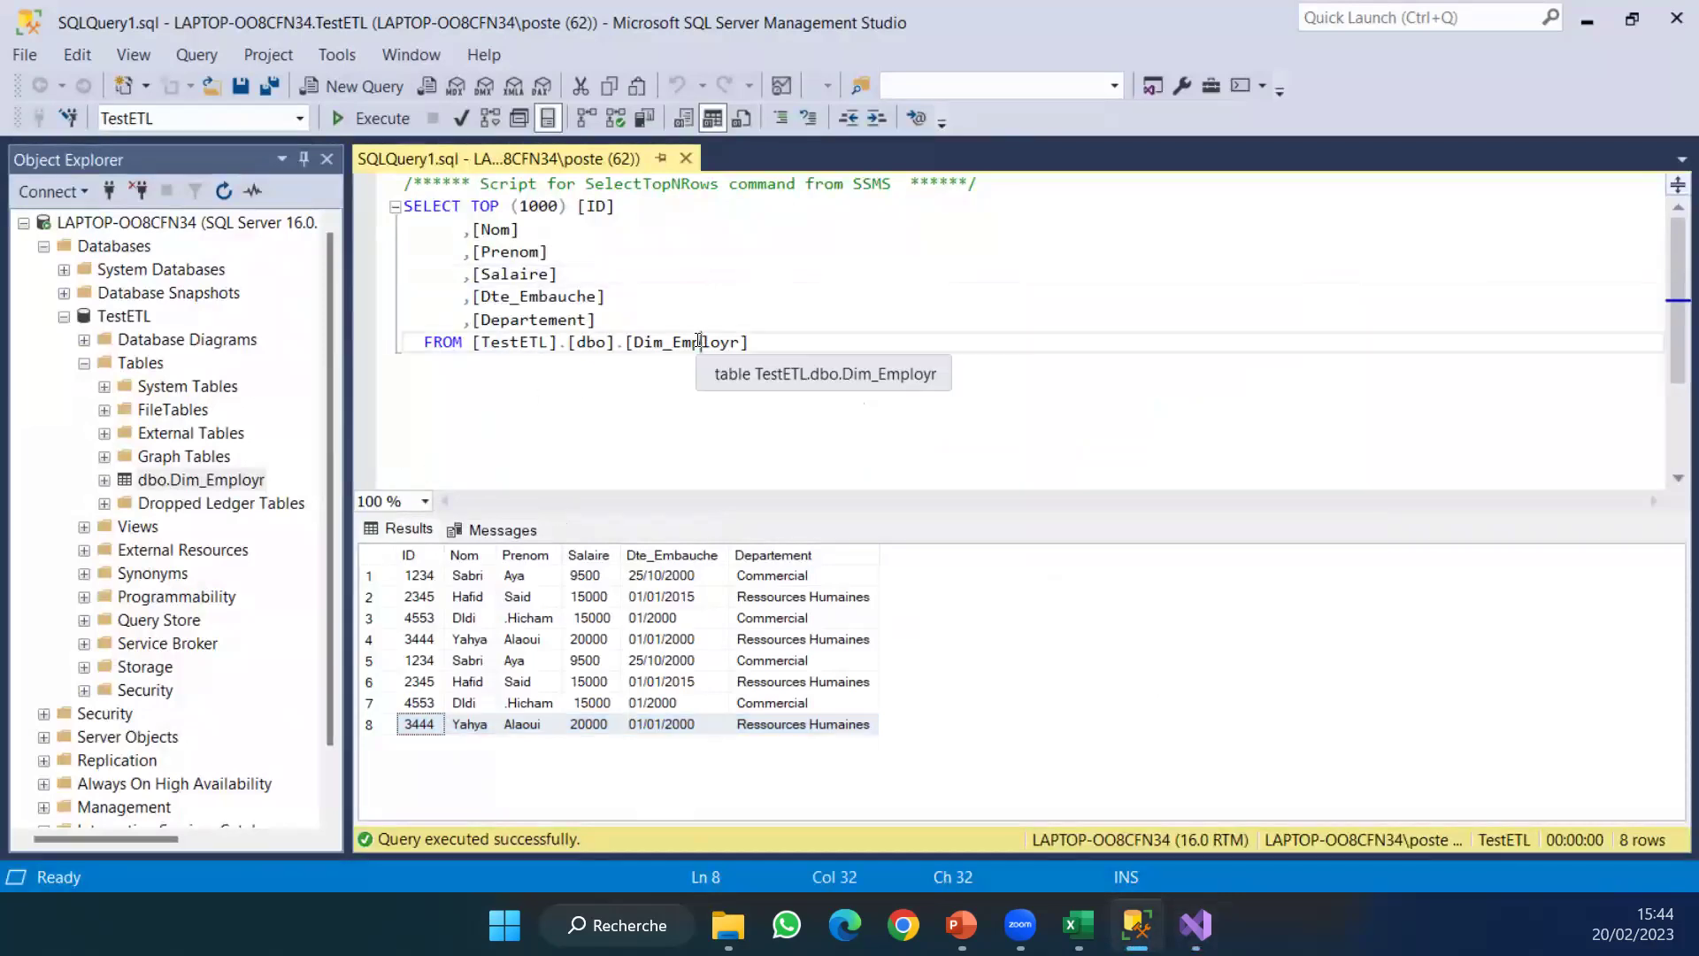
pyautogui.moveTo(740, 342); pyautogui.dragTo(636, 343)
pyautogui.rightClick(636, 344)
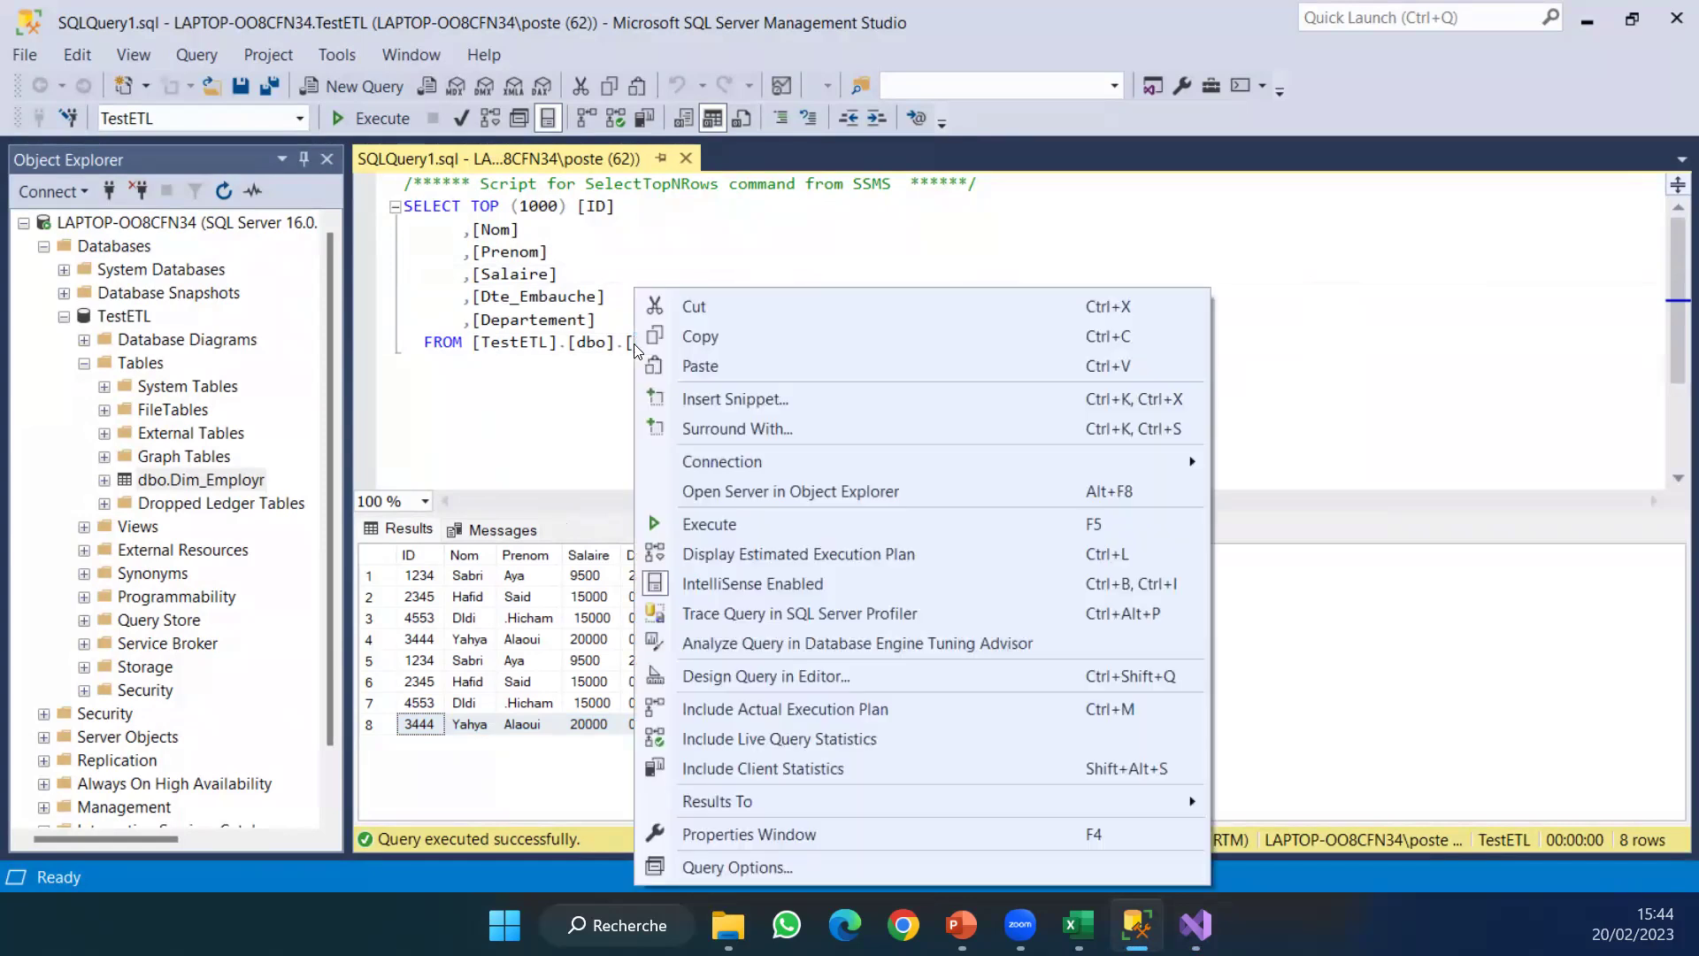
pyautogui.click(688, 342)
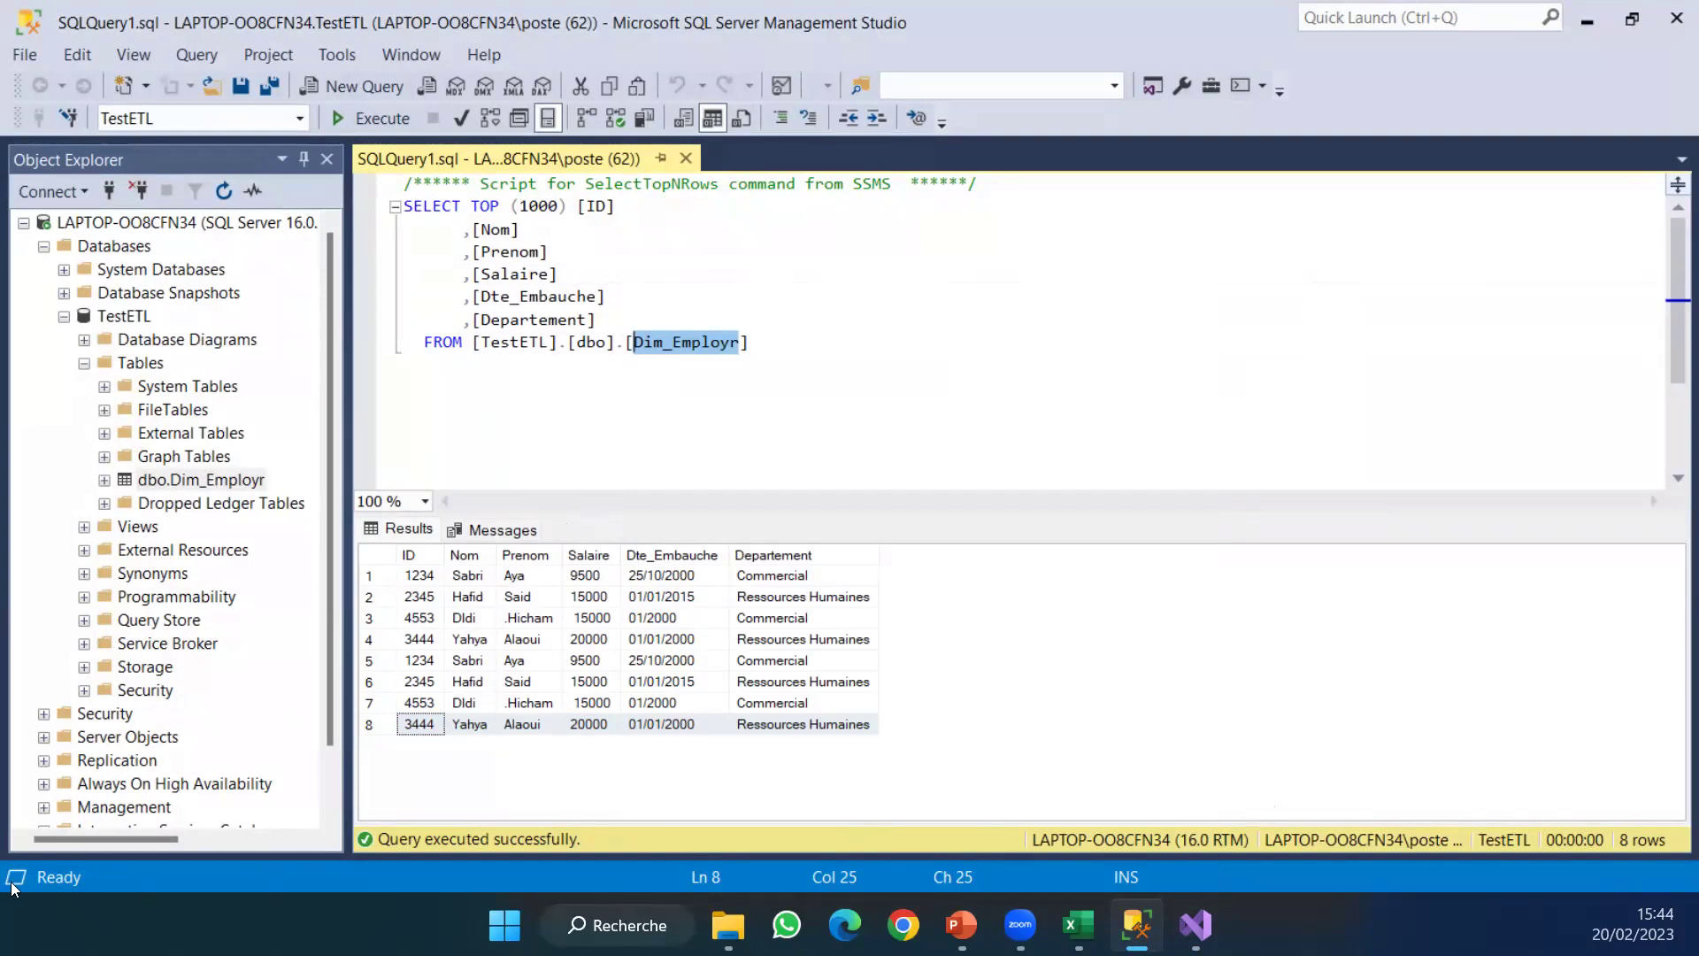
# Switch back to Visual Studio, complete the SQLStatement as "Truncate table Dim_Employr", and accept the task settings.
pyautogui.click(1195, 925)
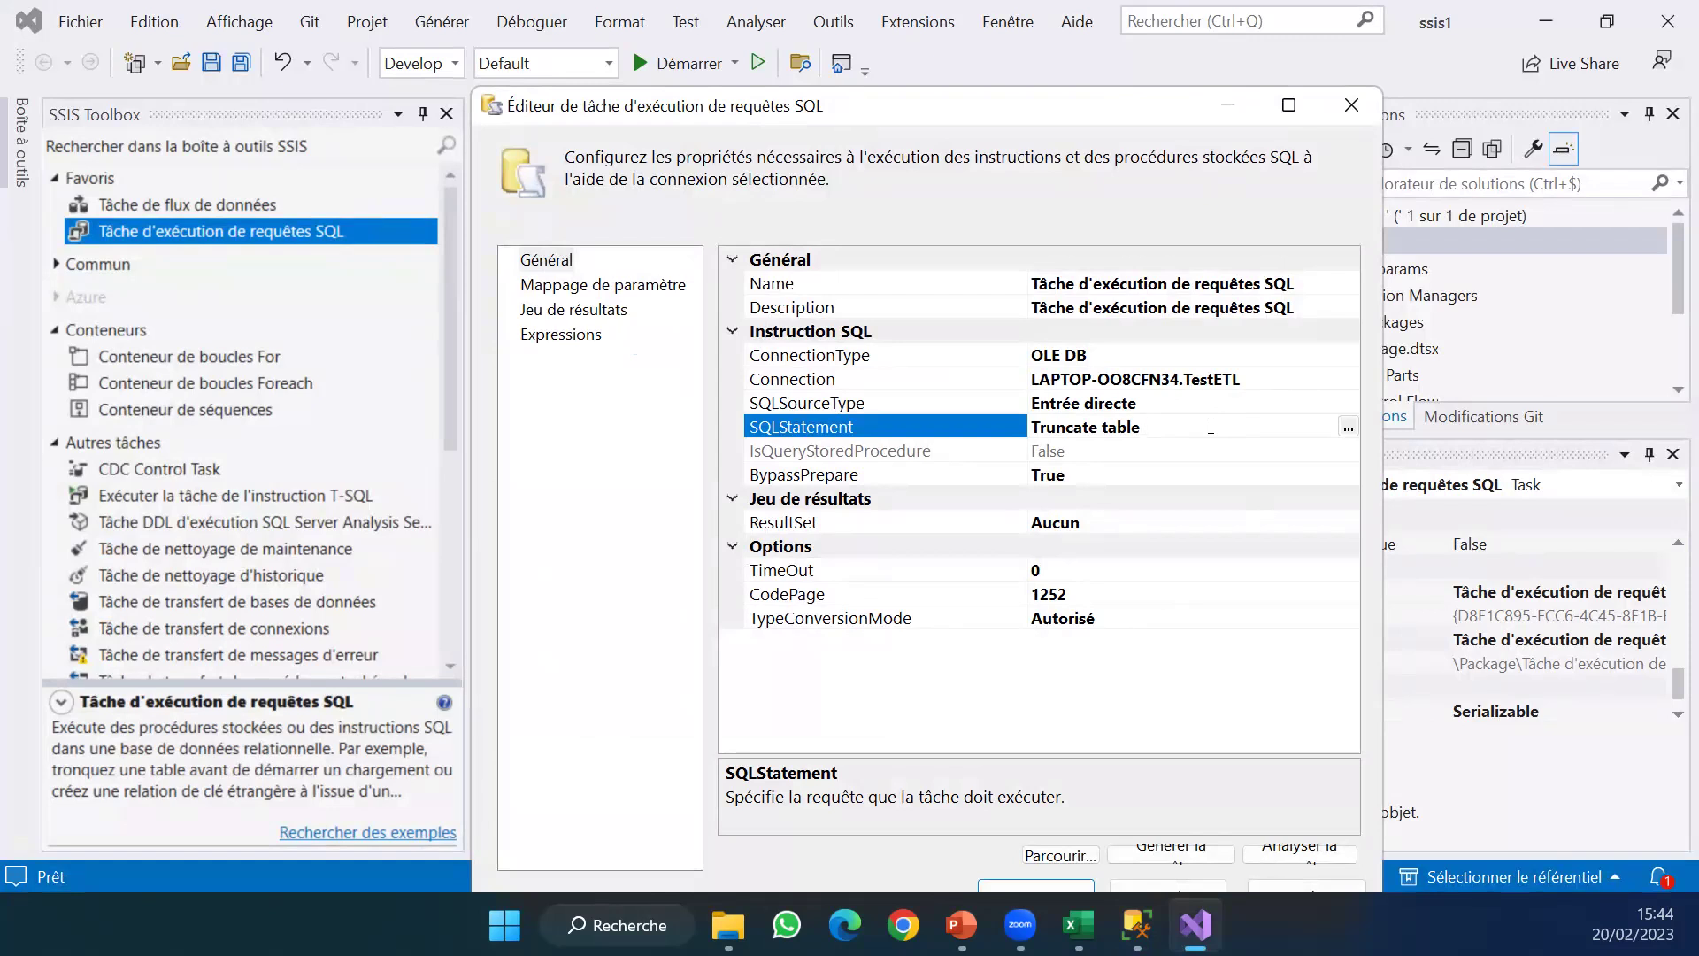
pyautogui.write('Dim_Employr')
pyautogui.moveTo(999, 78); pyautogui.dragTo(999, 77)
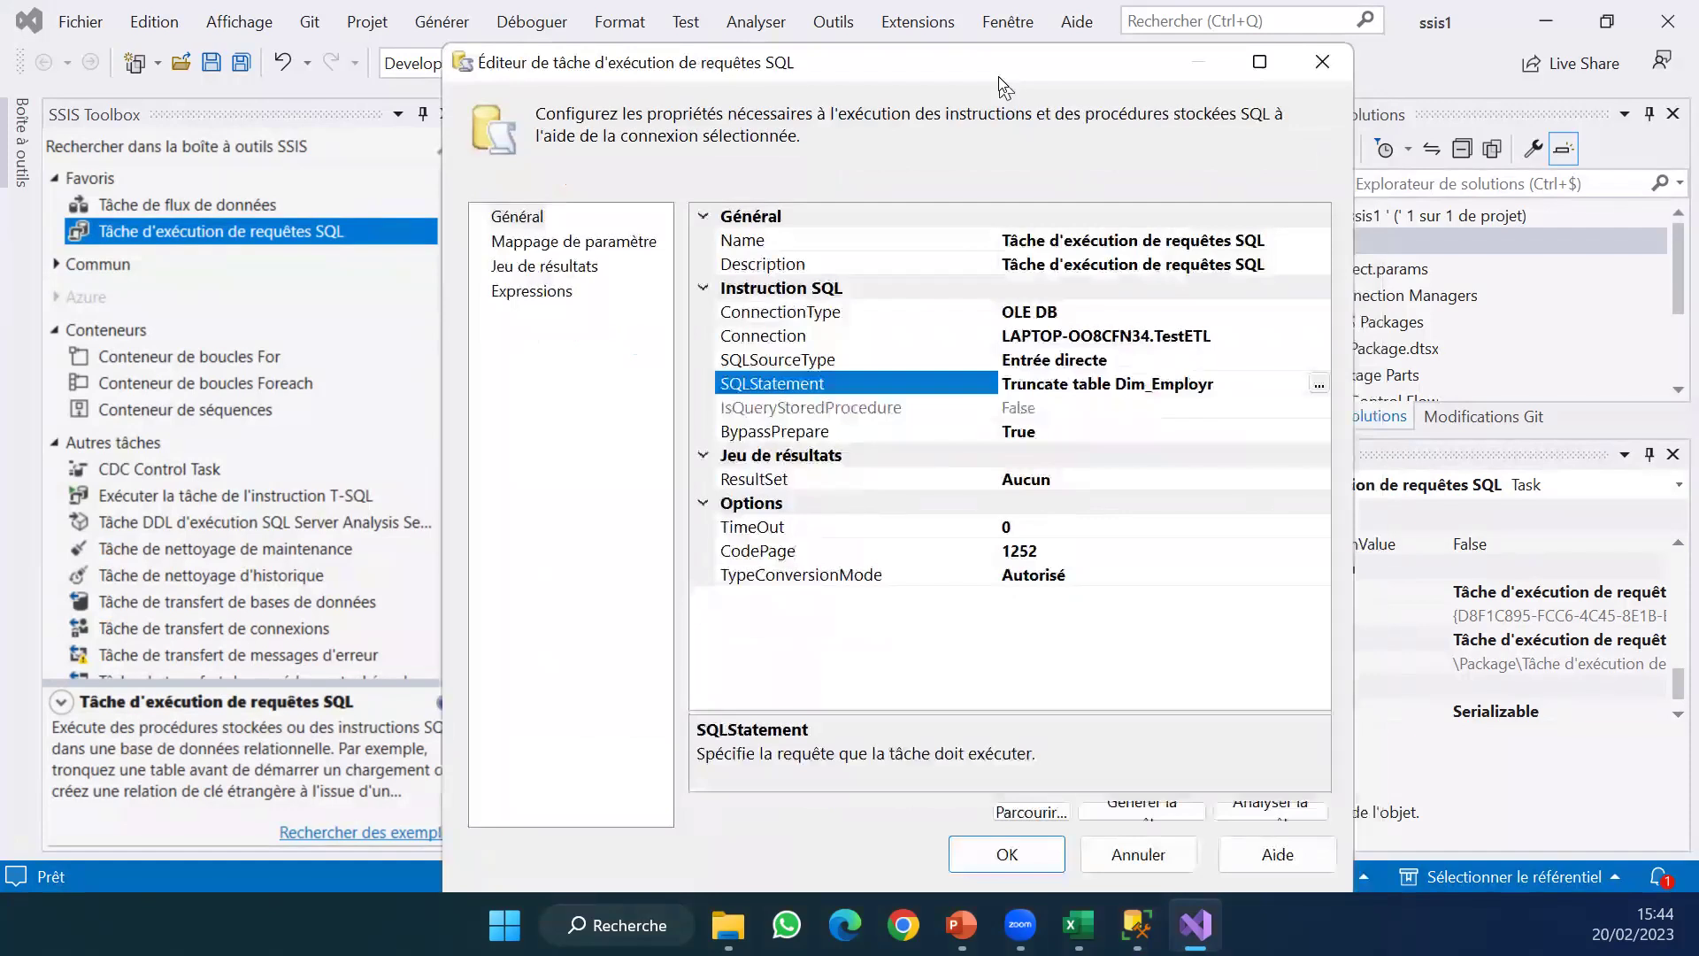
pyautogui.click(1034, 854)
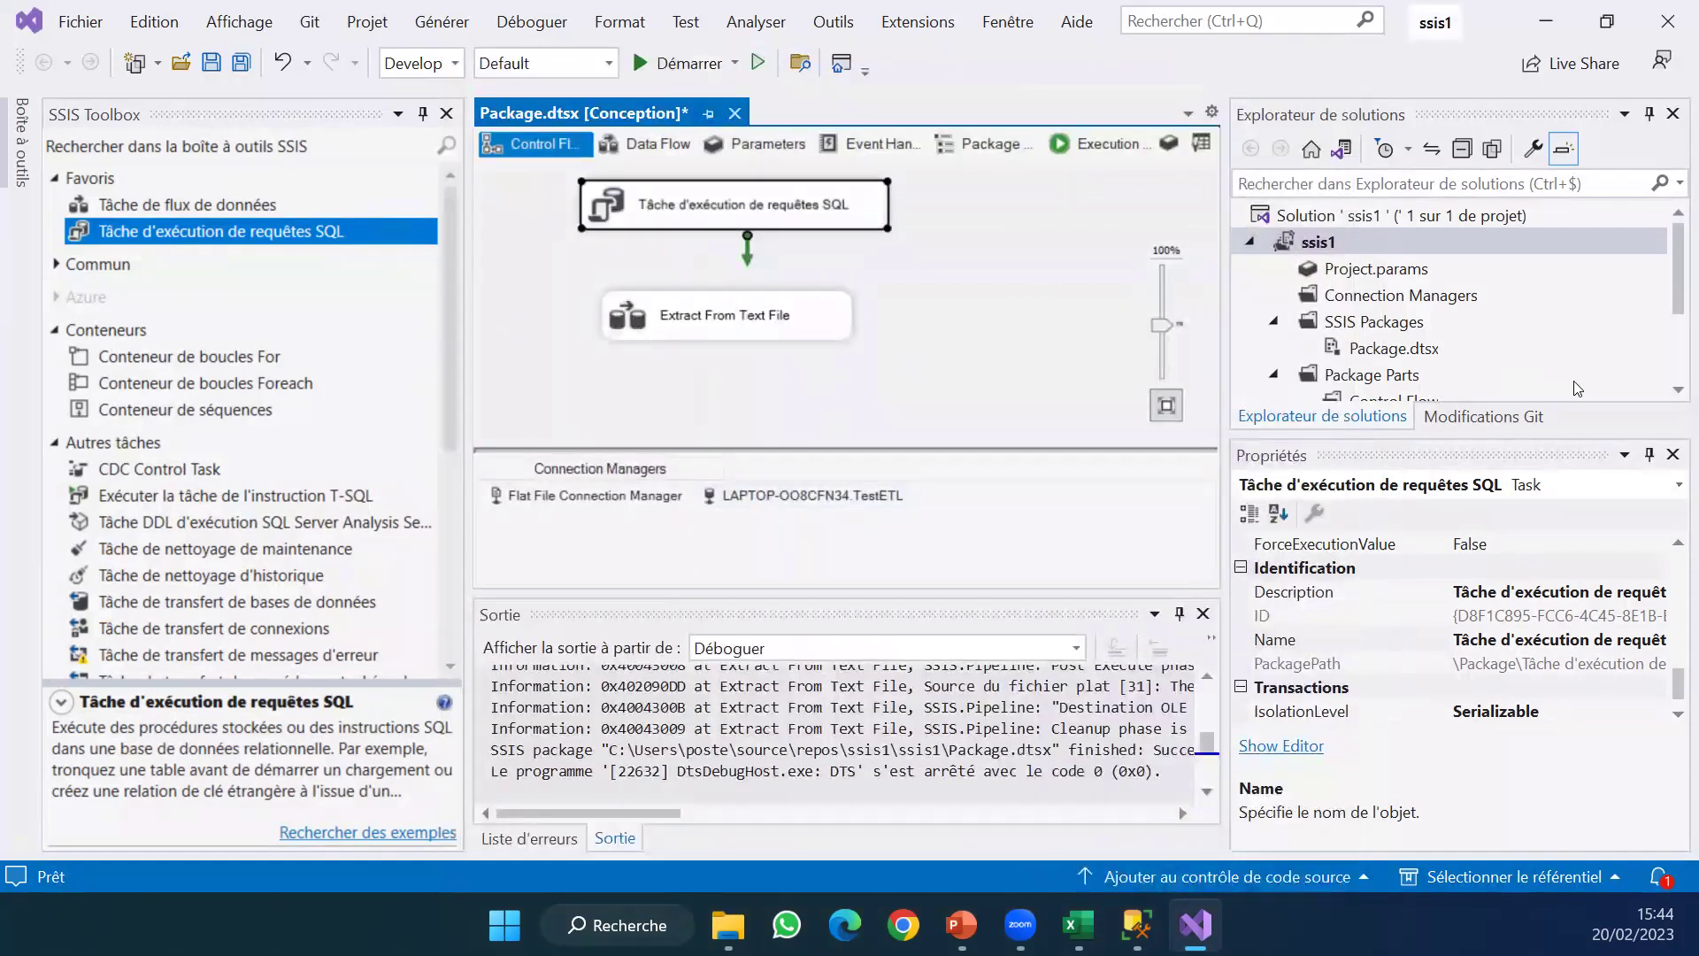
# Link the Execute SQL task to Extract From Text File with a precedence constraint and run the package.
pyautogui.hotkey('alt', 'Tab')
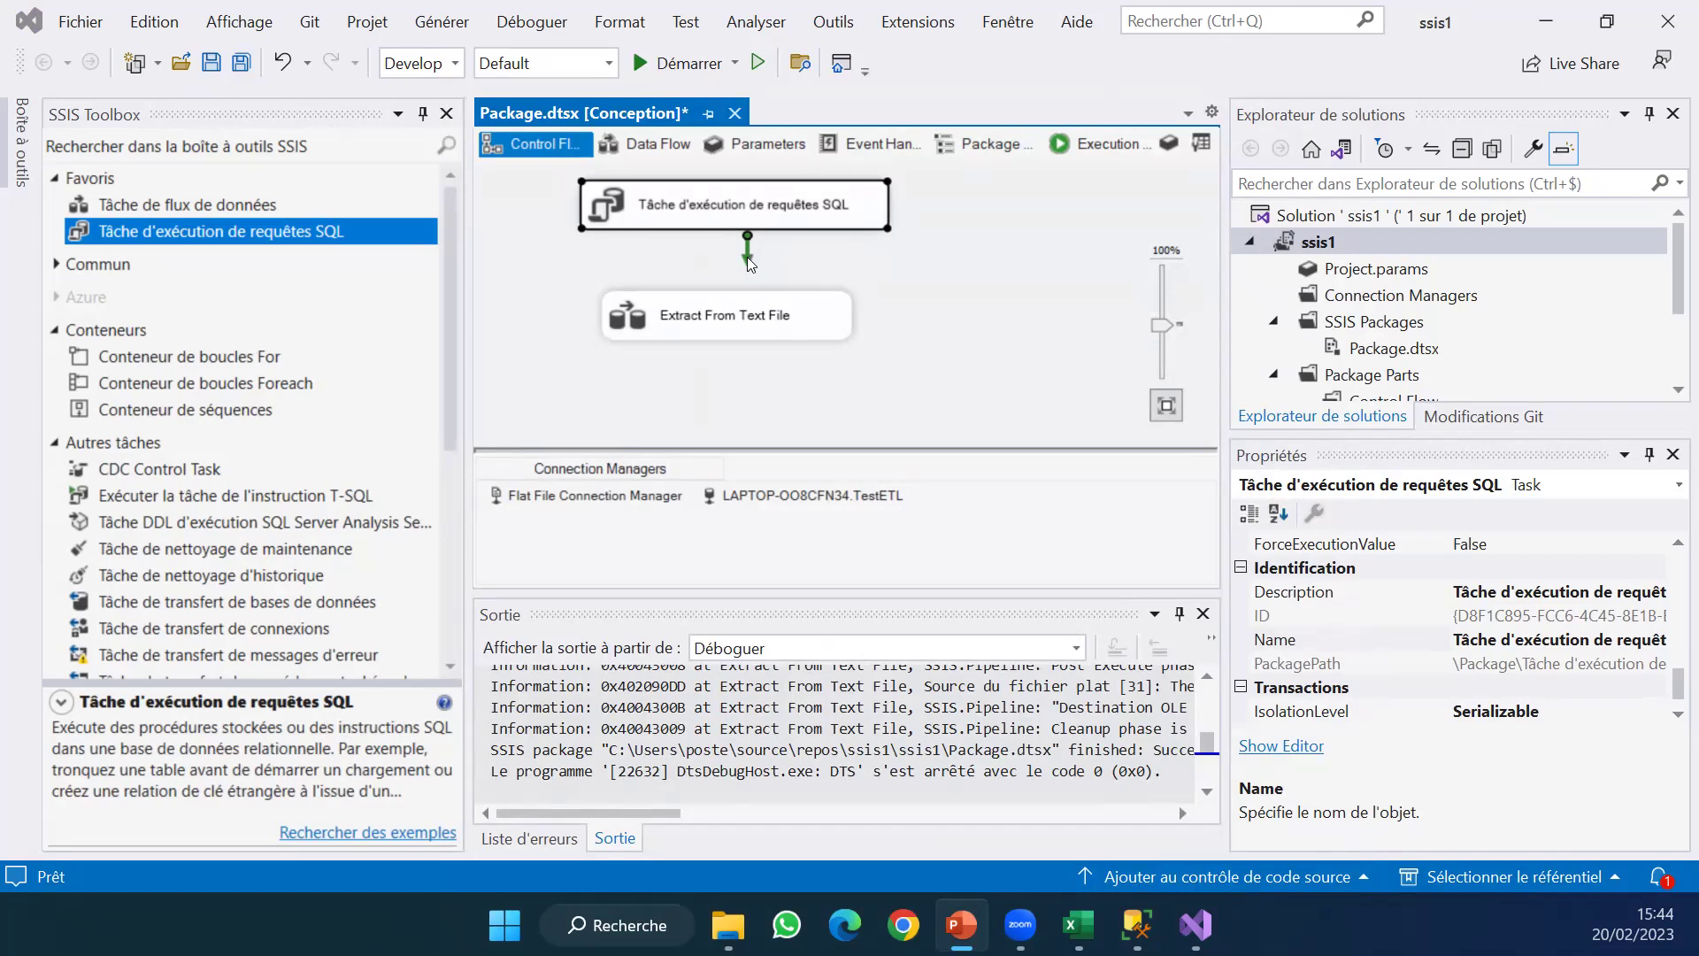
pyautogui.moveTo(747, 257); pyautogui.dragTo(745, 322)
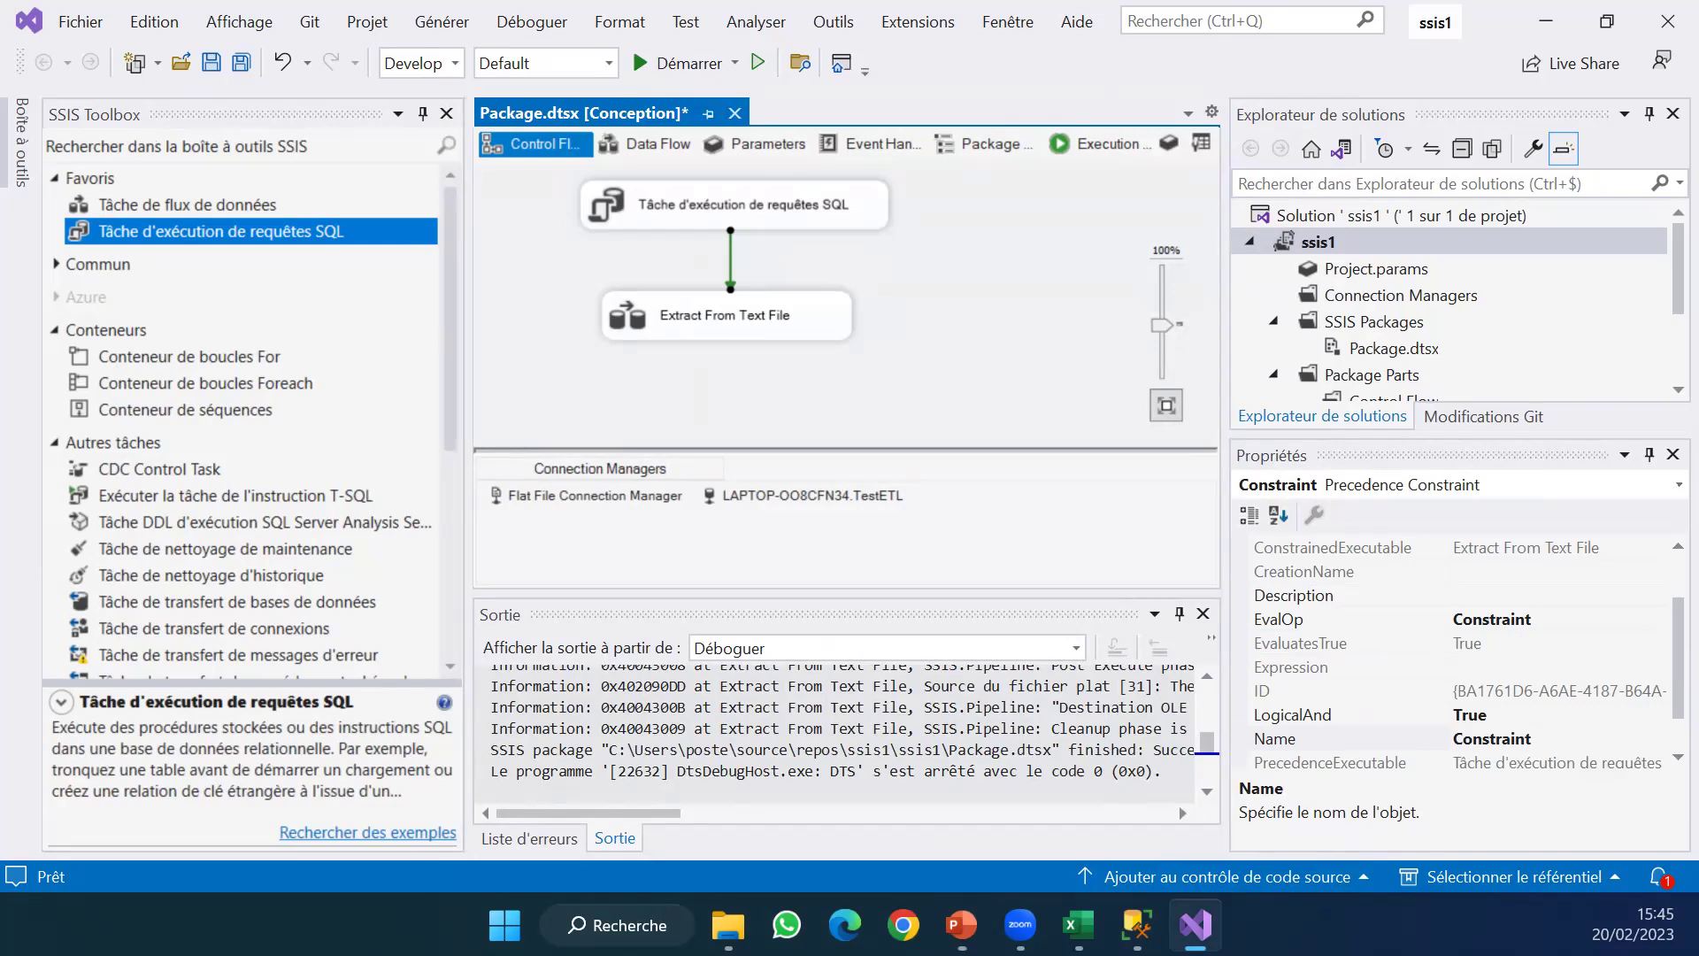
pyautogui.hotkey('alt', 'Tab')
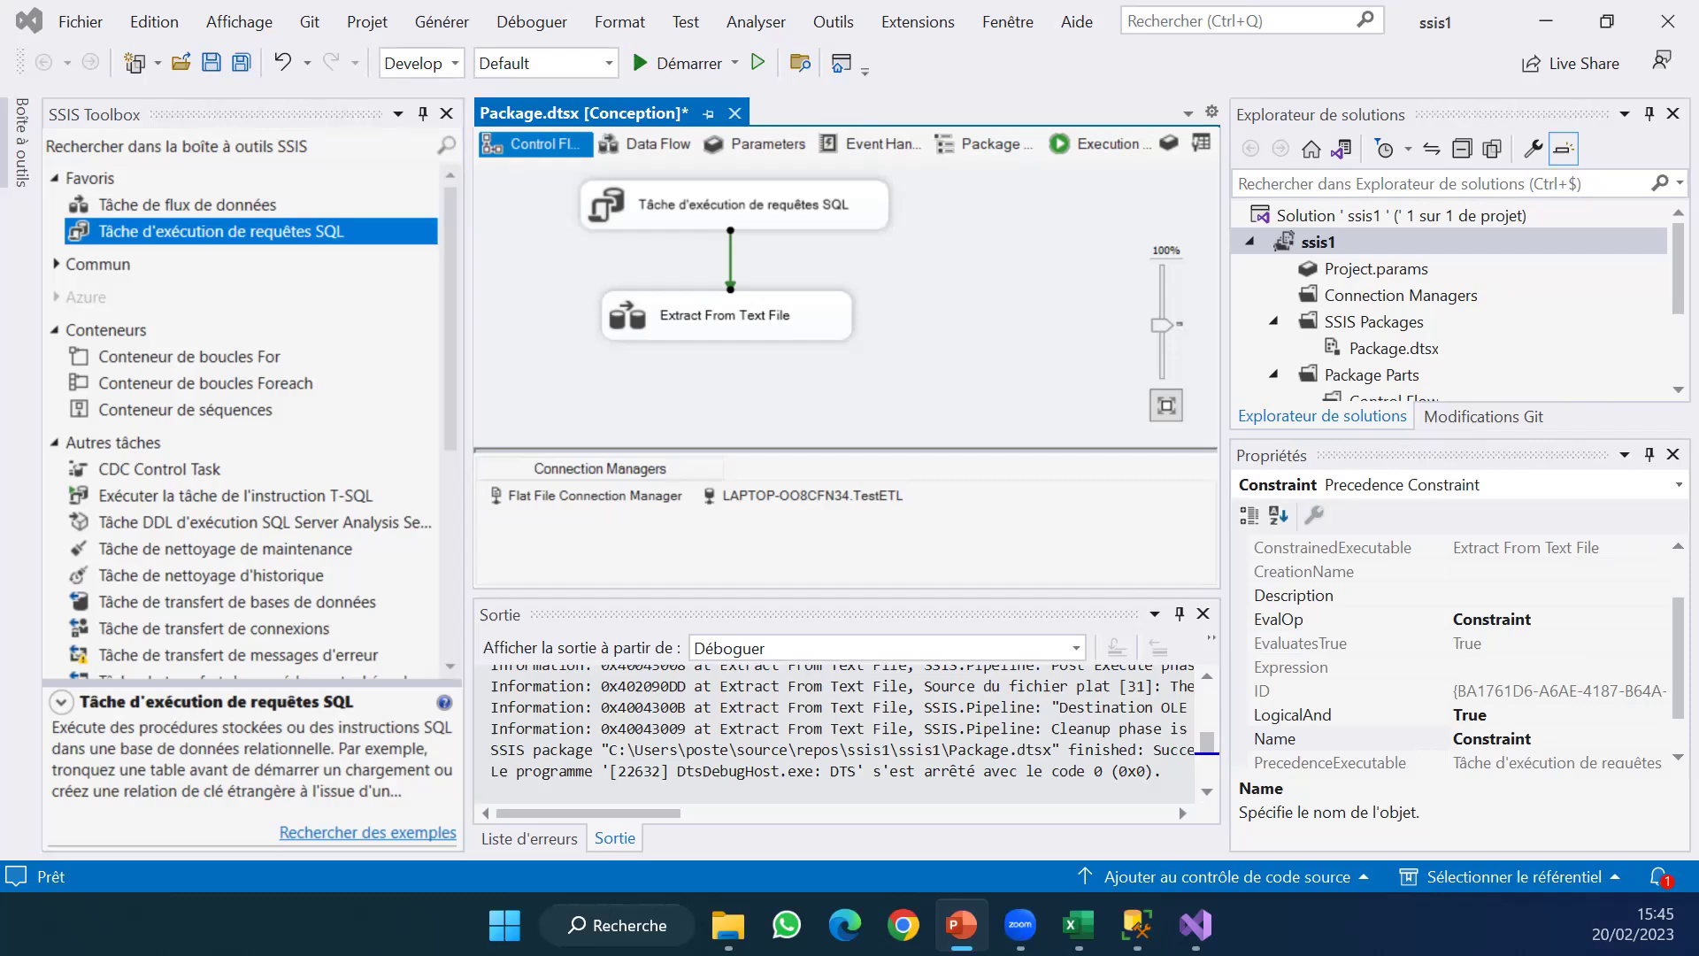
pyautogui.click(695, 61)
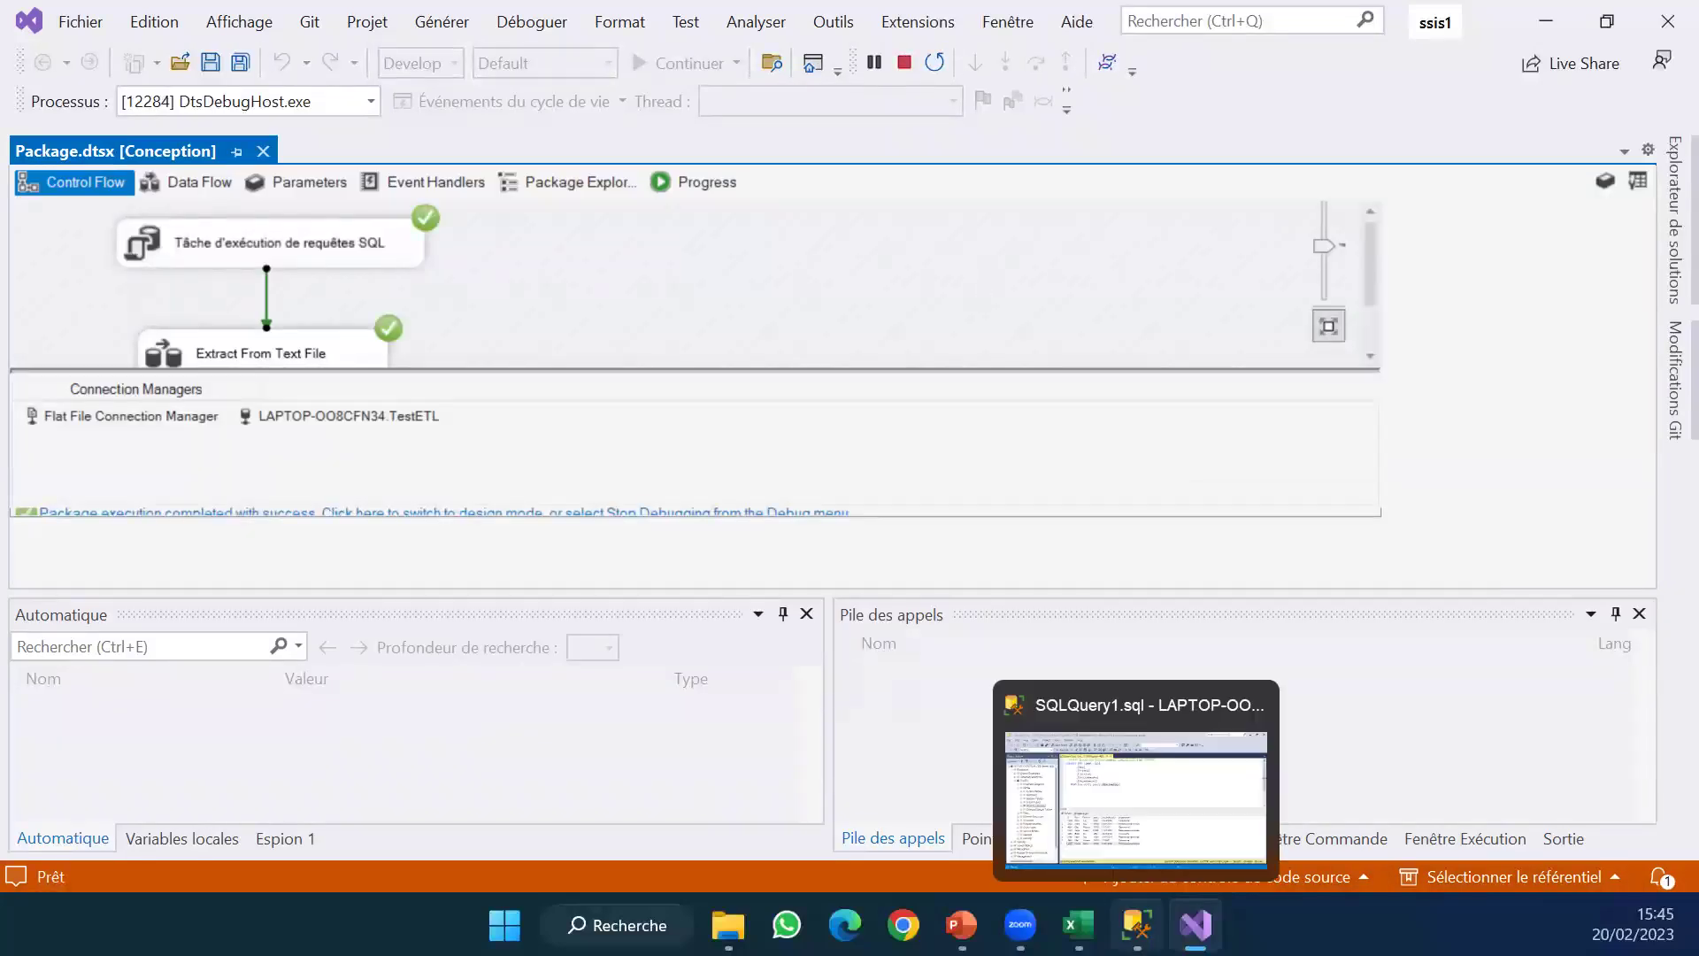
# Switch to SQL Server Management Studio and re-execute the full Dim_Employr query to check the table for duplicate rows.
pyautogui.click(1136, 924)
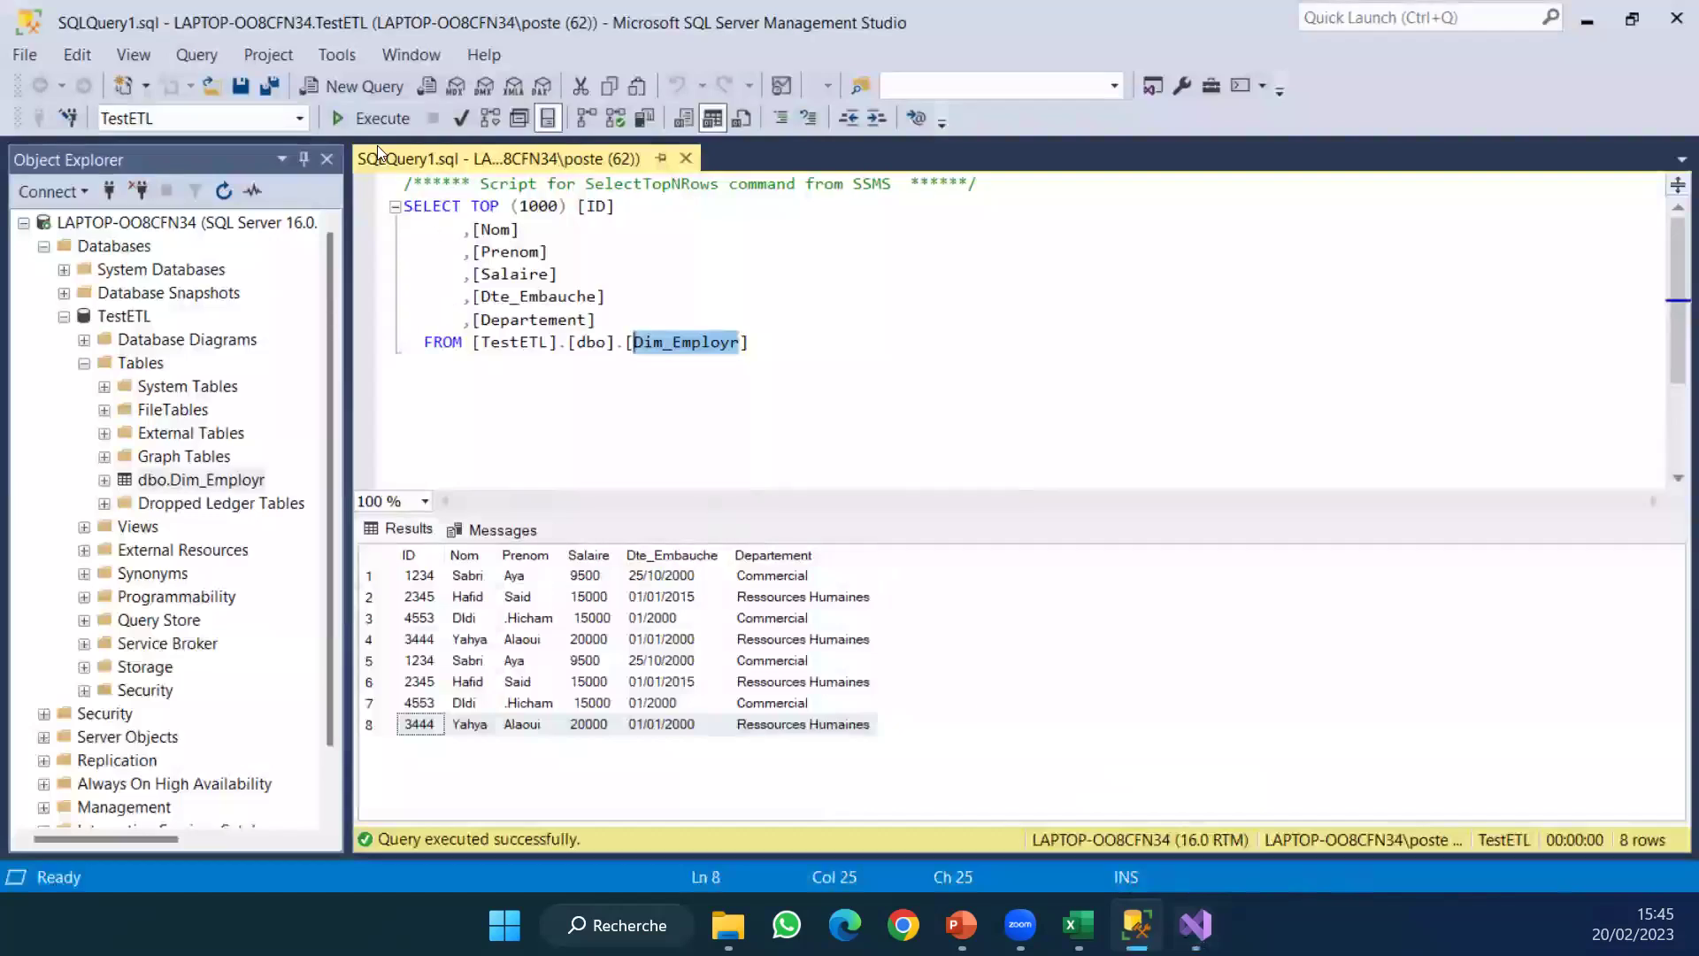
pyautogui.click(354, 112)
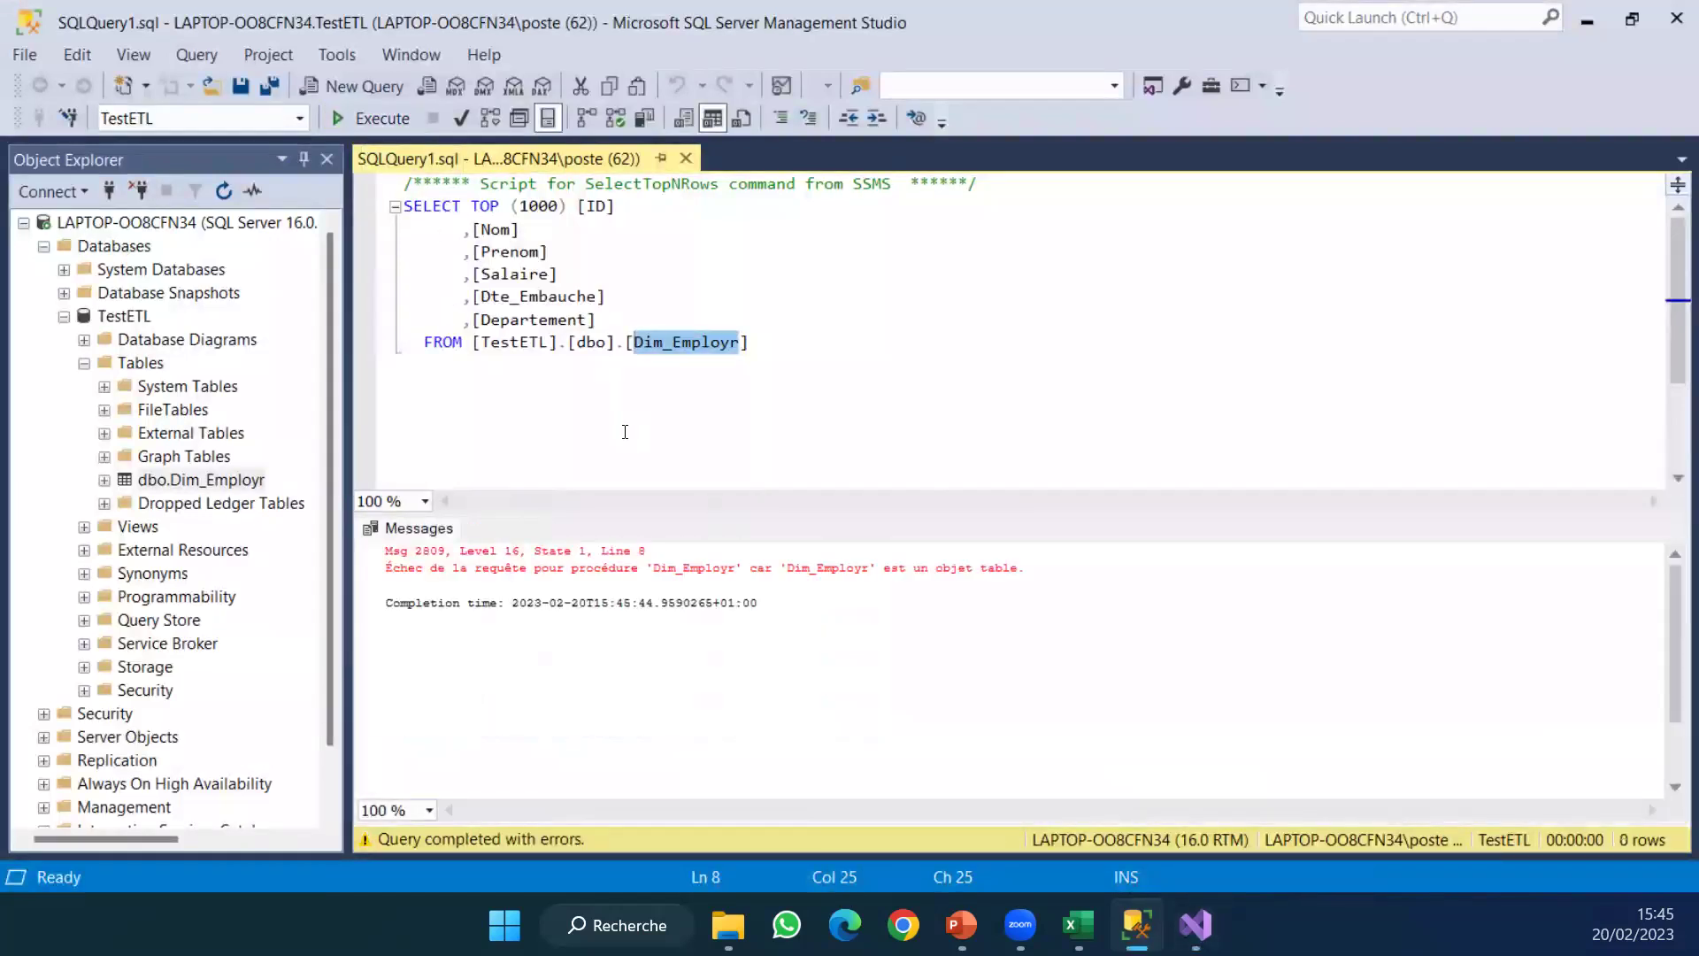
pyautogui.press('End')
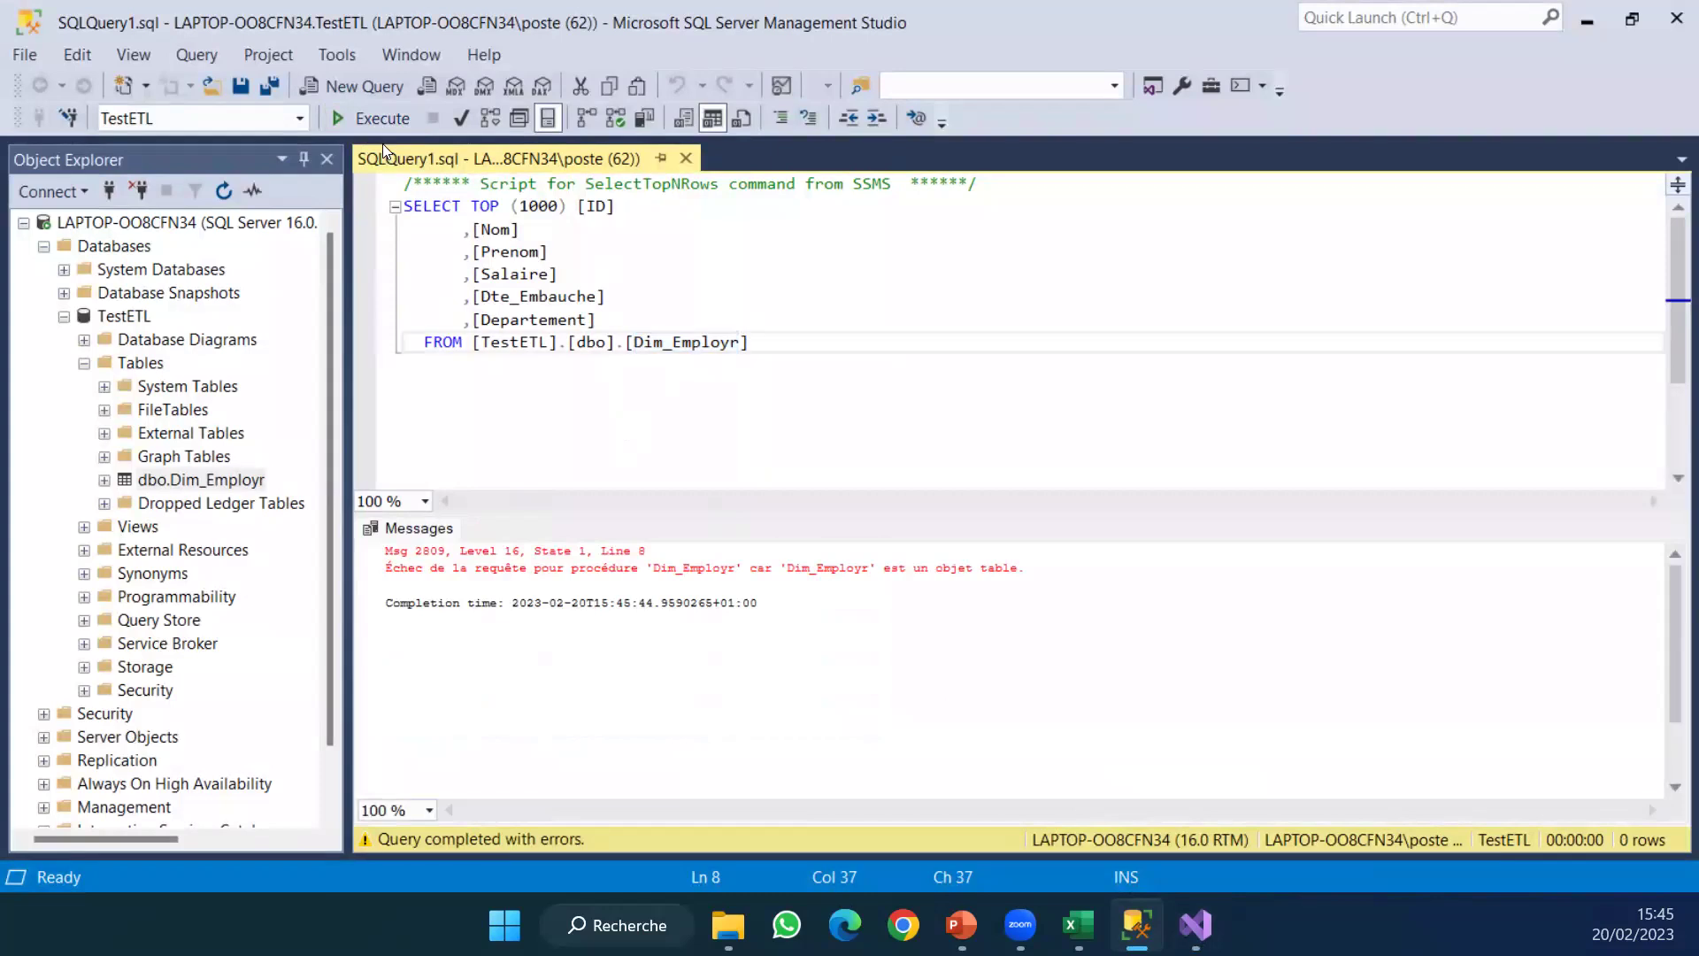
pyautogui.click(368, 118)
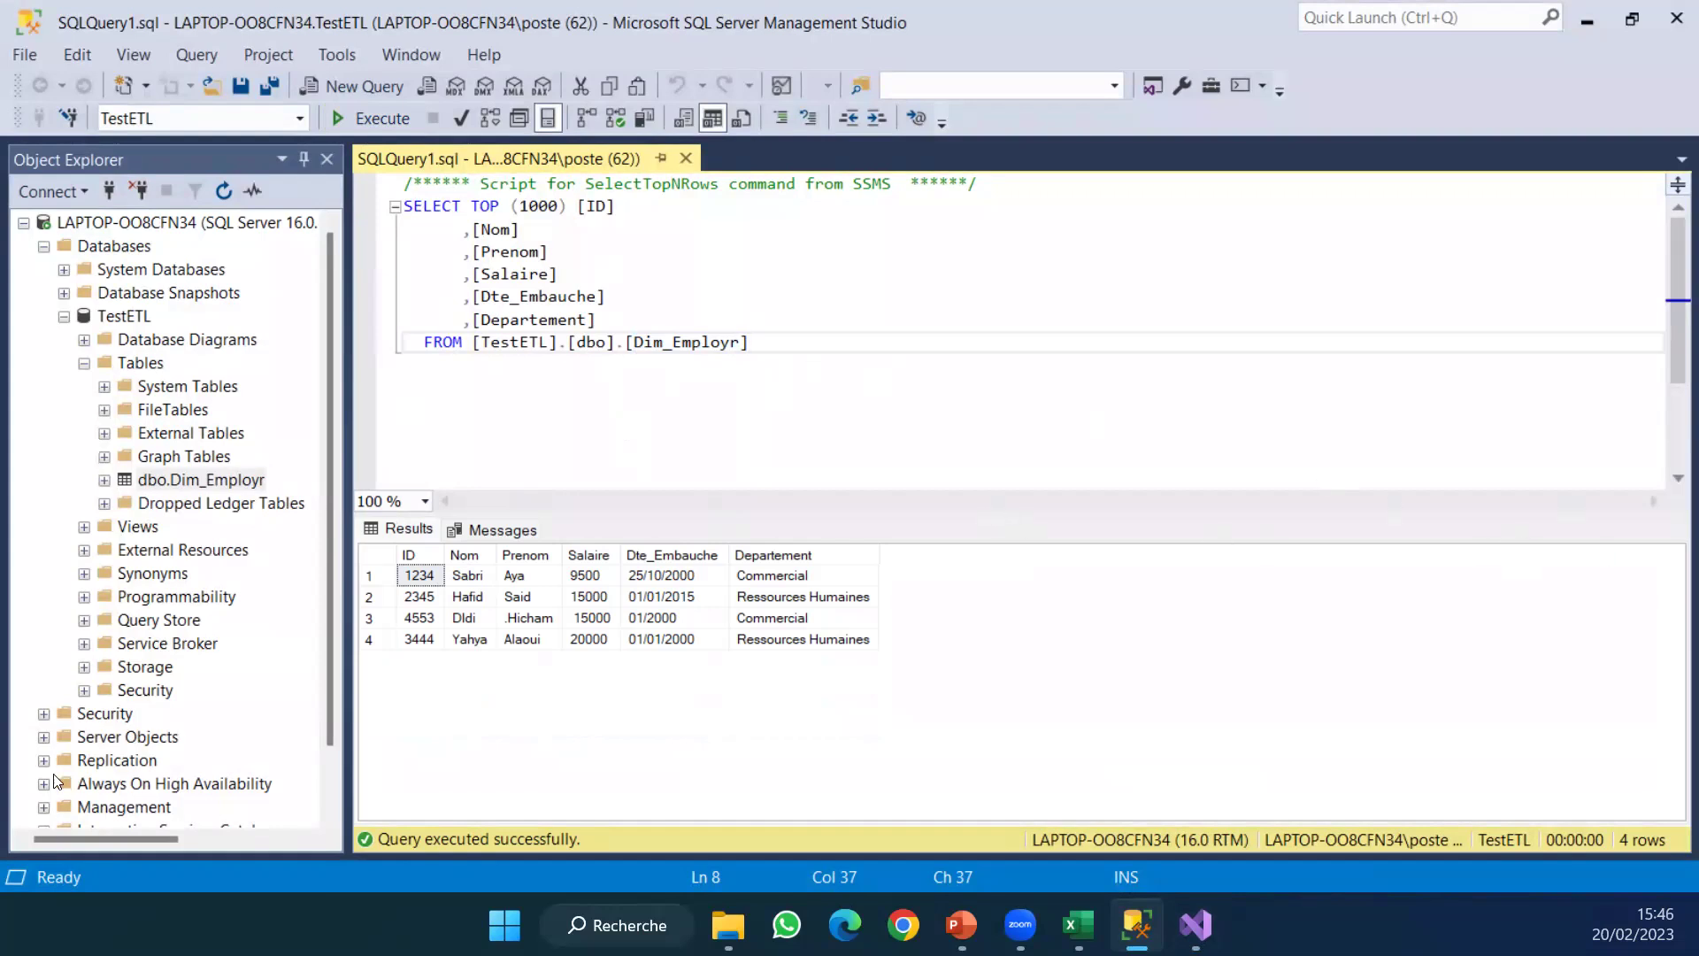
# Return to Visual Studio and stop debugging the package.
pyautogui.hotkey('alt', 'Tab')
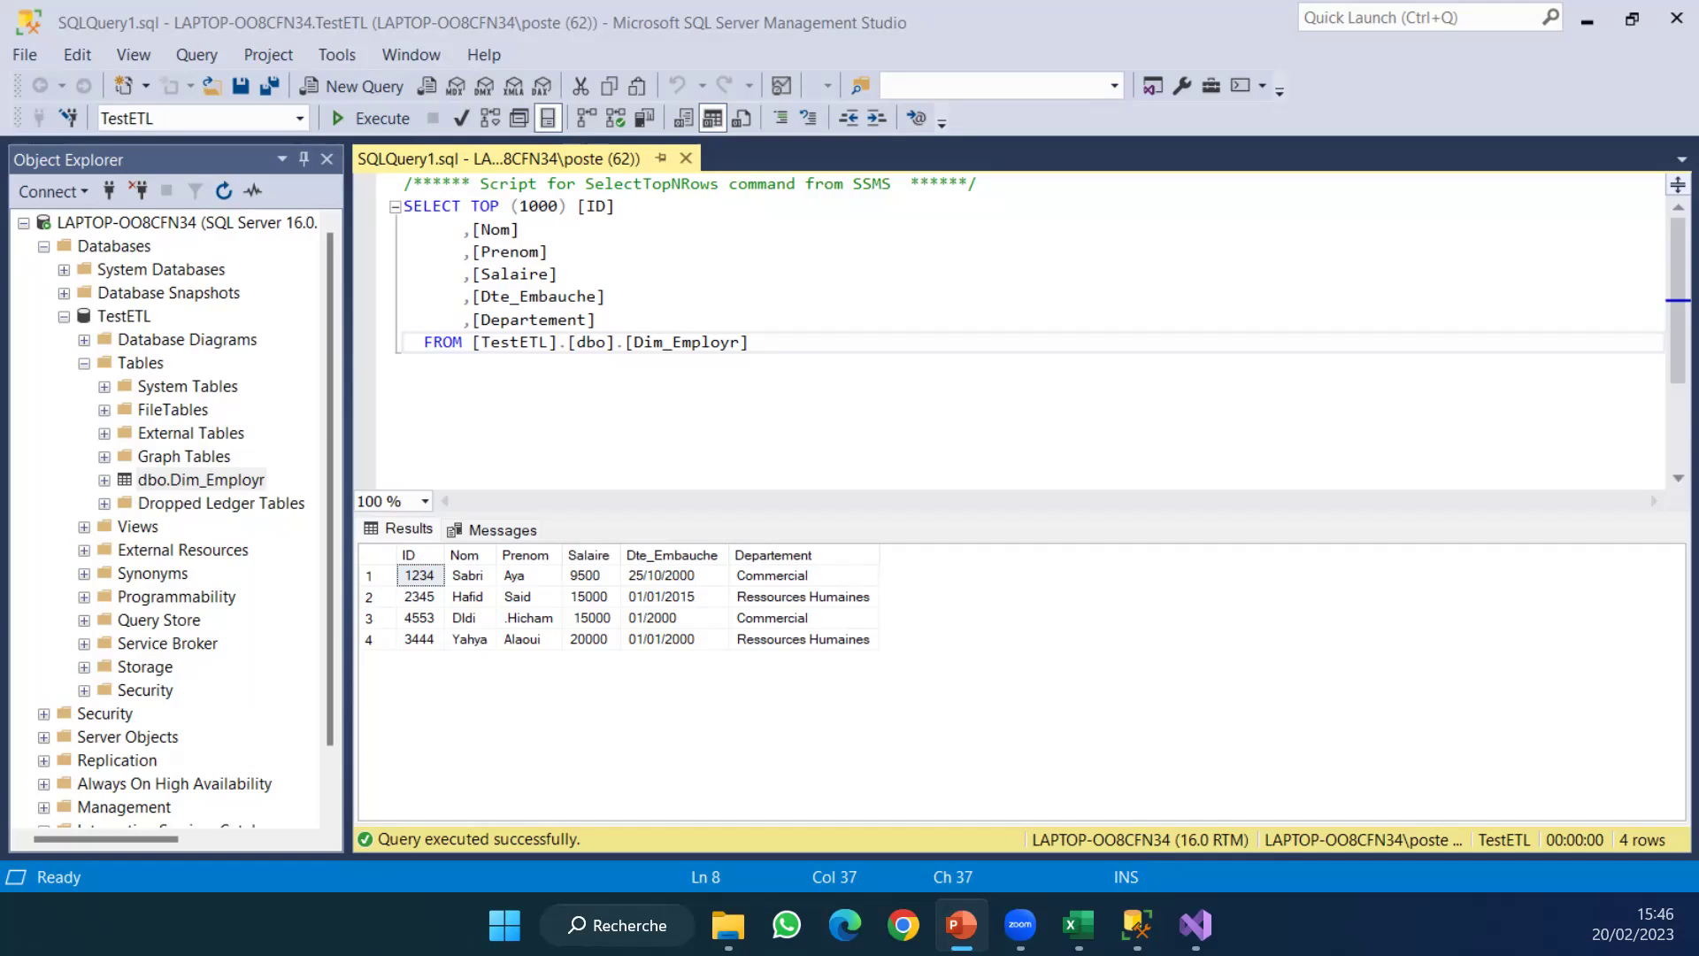
pyautogui.hotkey('alt', 'Tab')
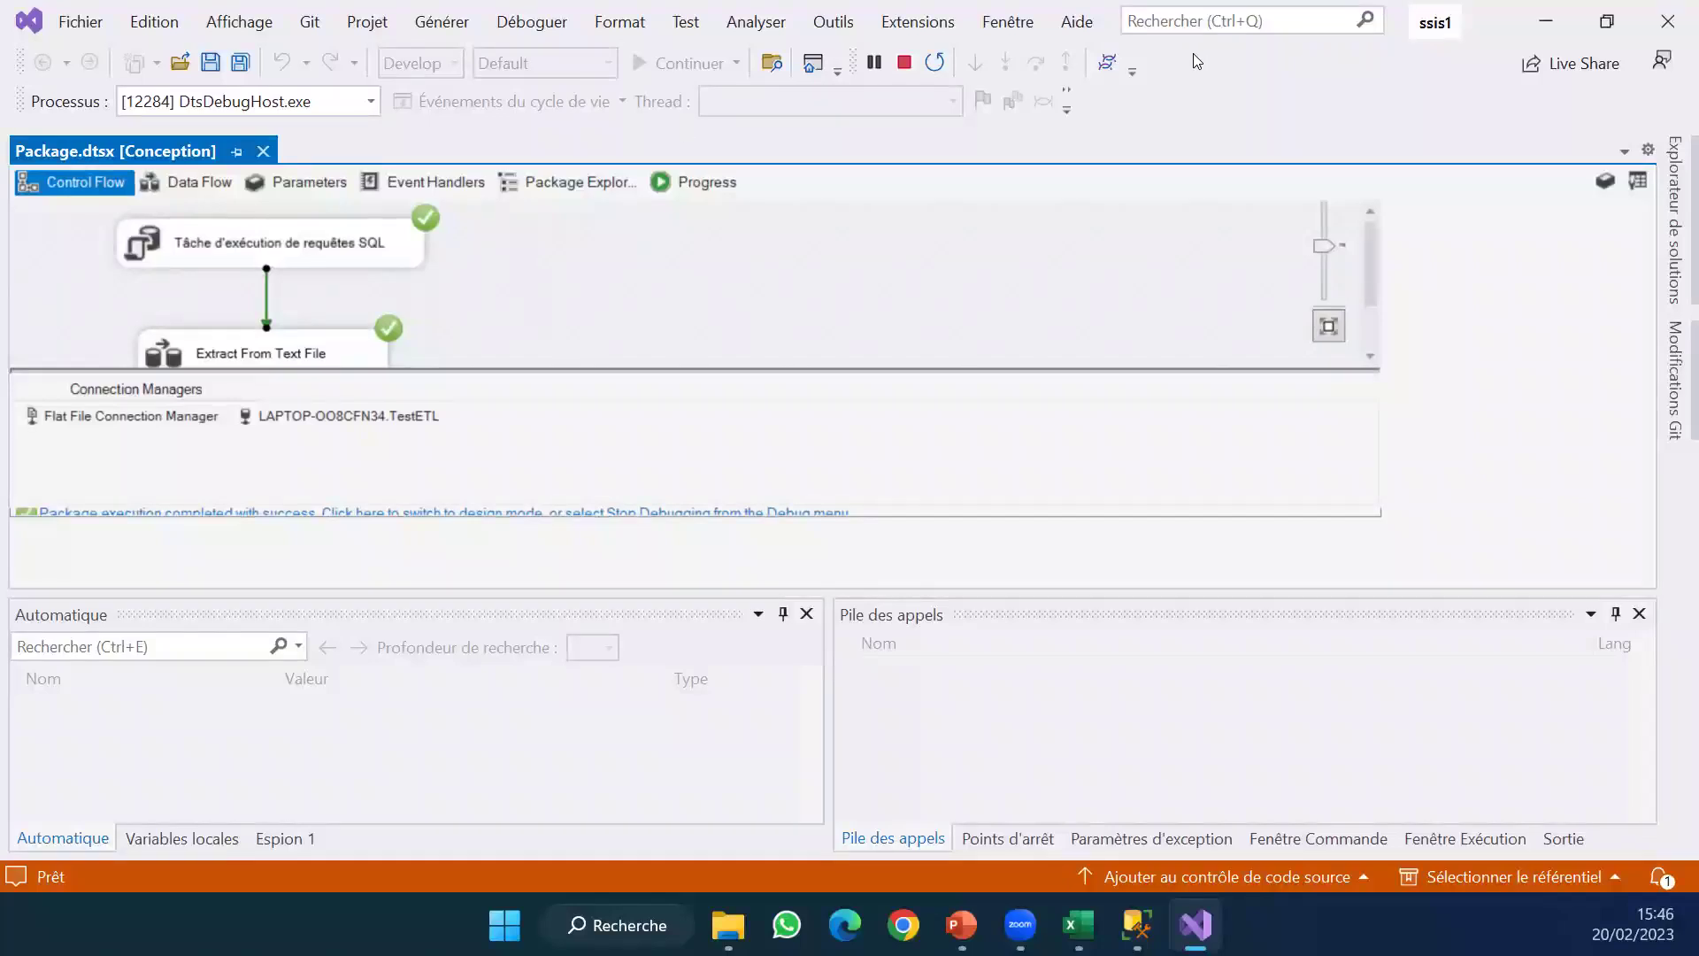
pyautogui.click(906, 63)
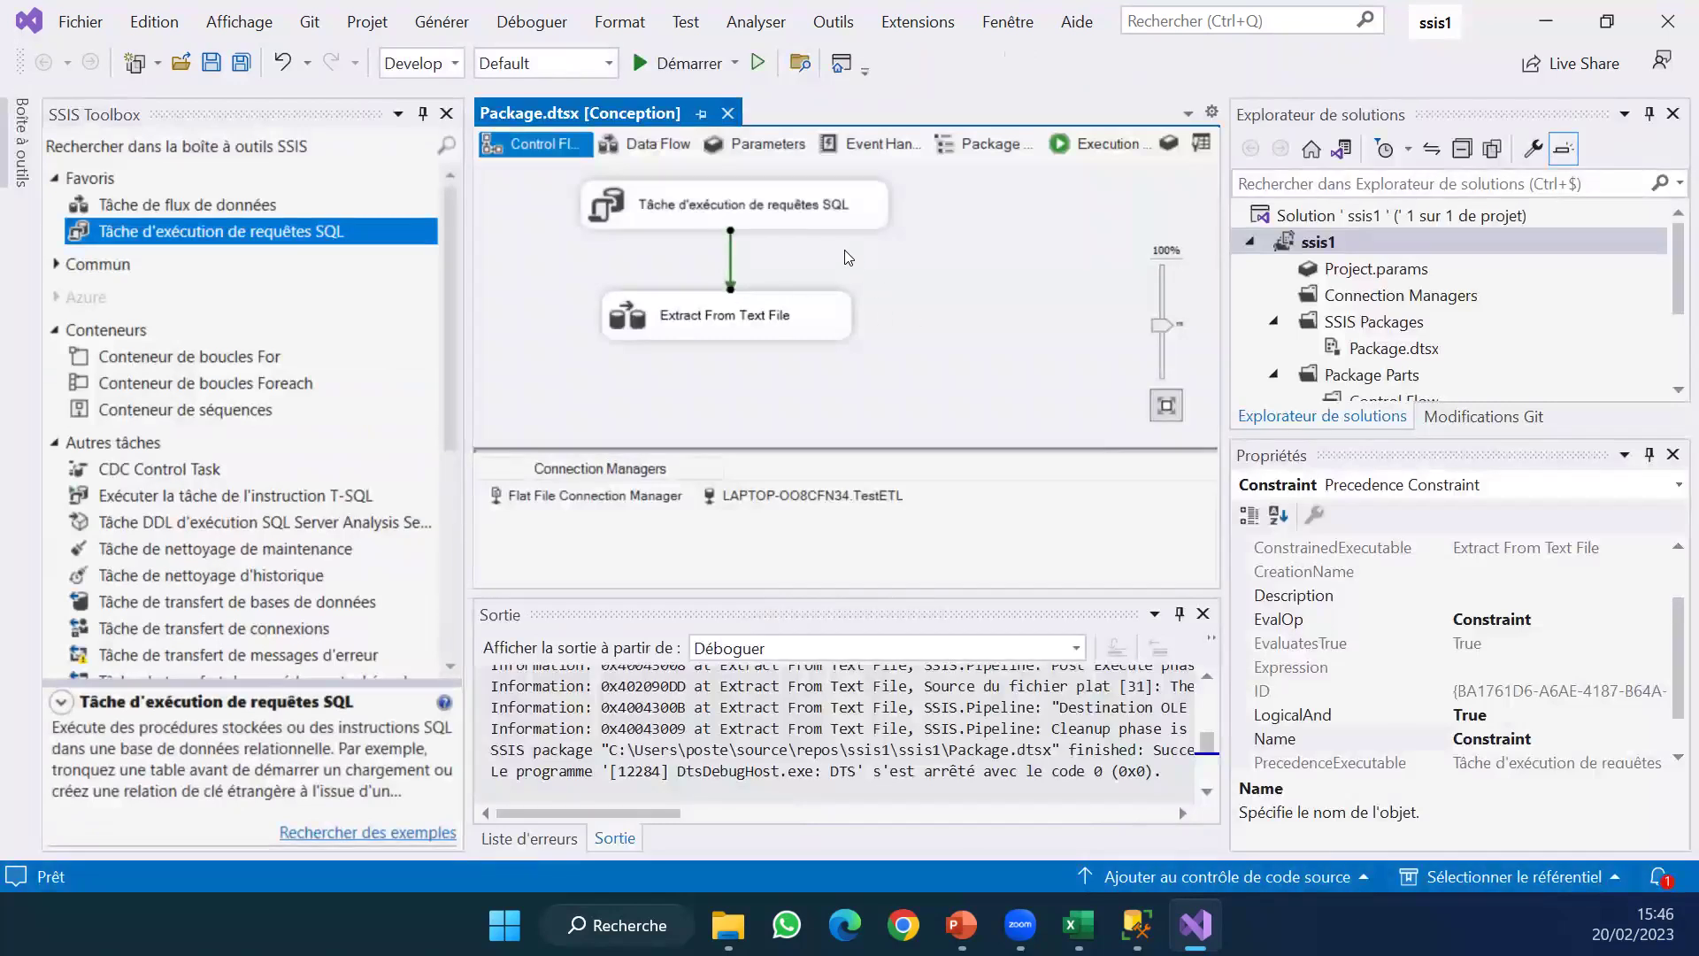
# Add a Tâche de script to the control flow above the SQL execution task, spacing the existing tasks apart to make room.
pyautogui.moveTo(814, 221); pyautogui.dragTo(821, 348)
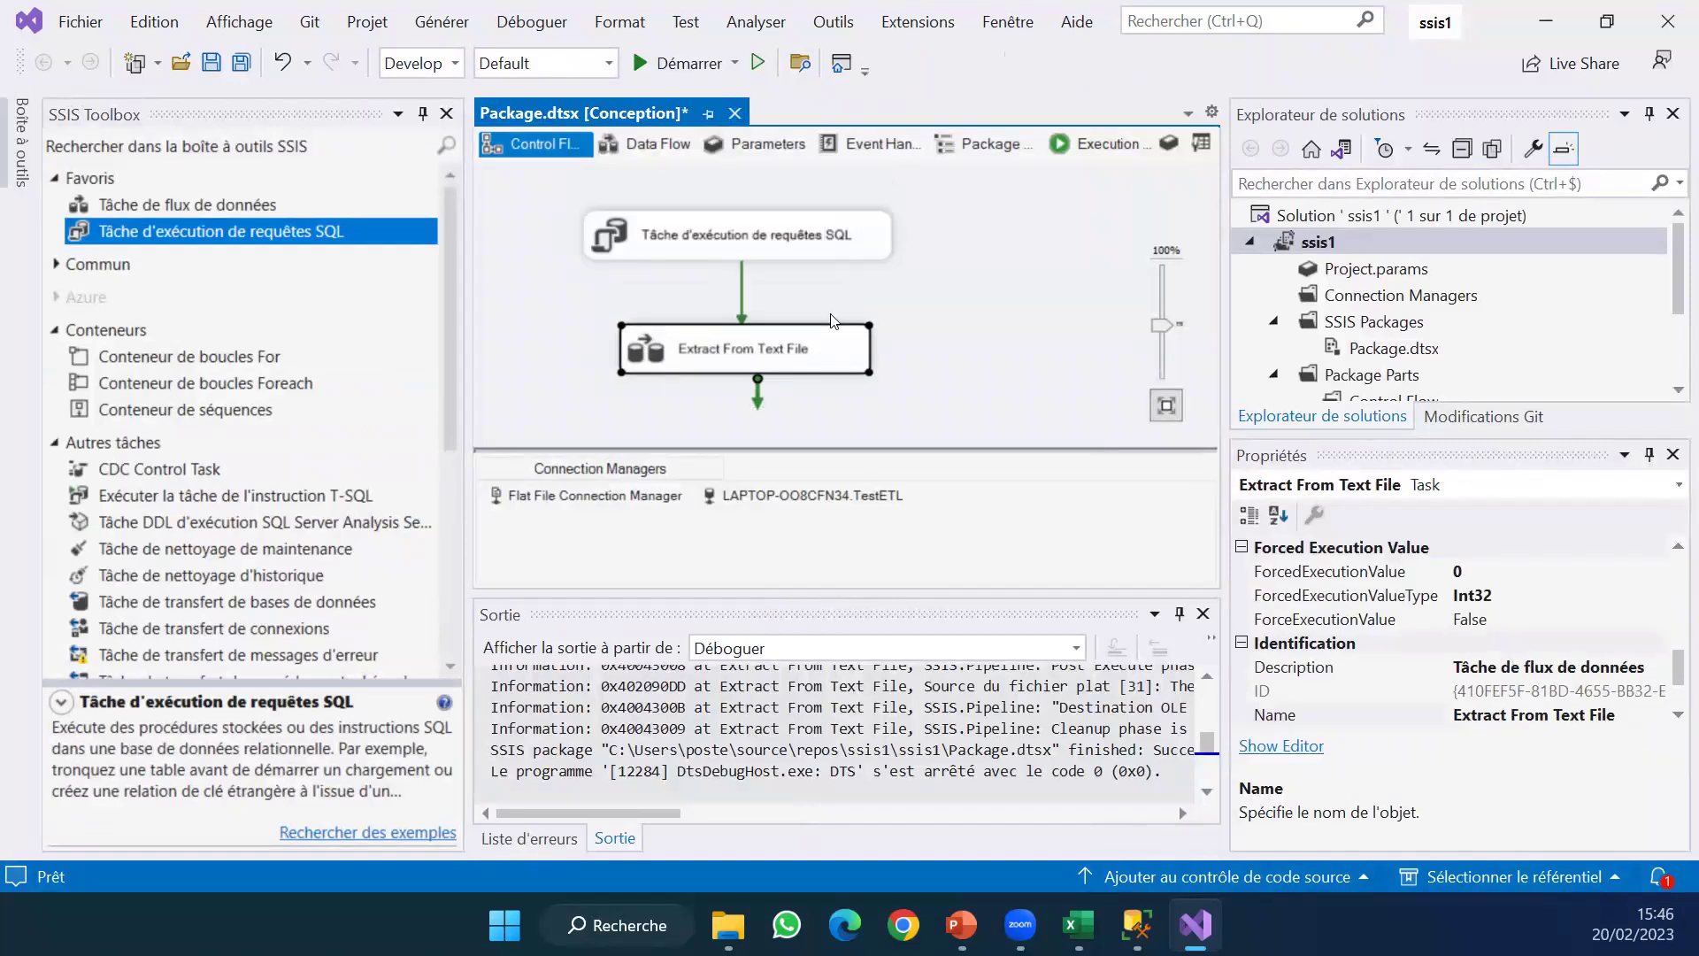
pyautogui.moveTo(816, 251); pyautogui.dragTo(809, 261)
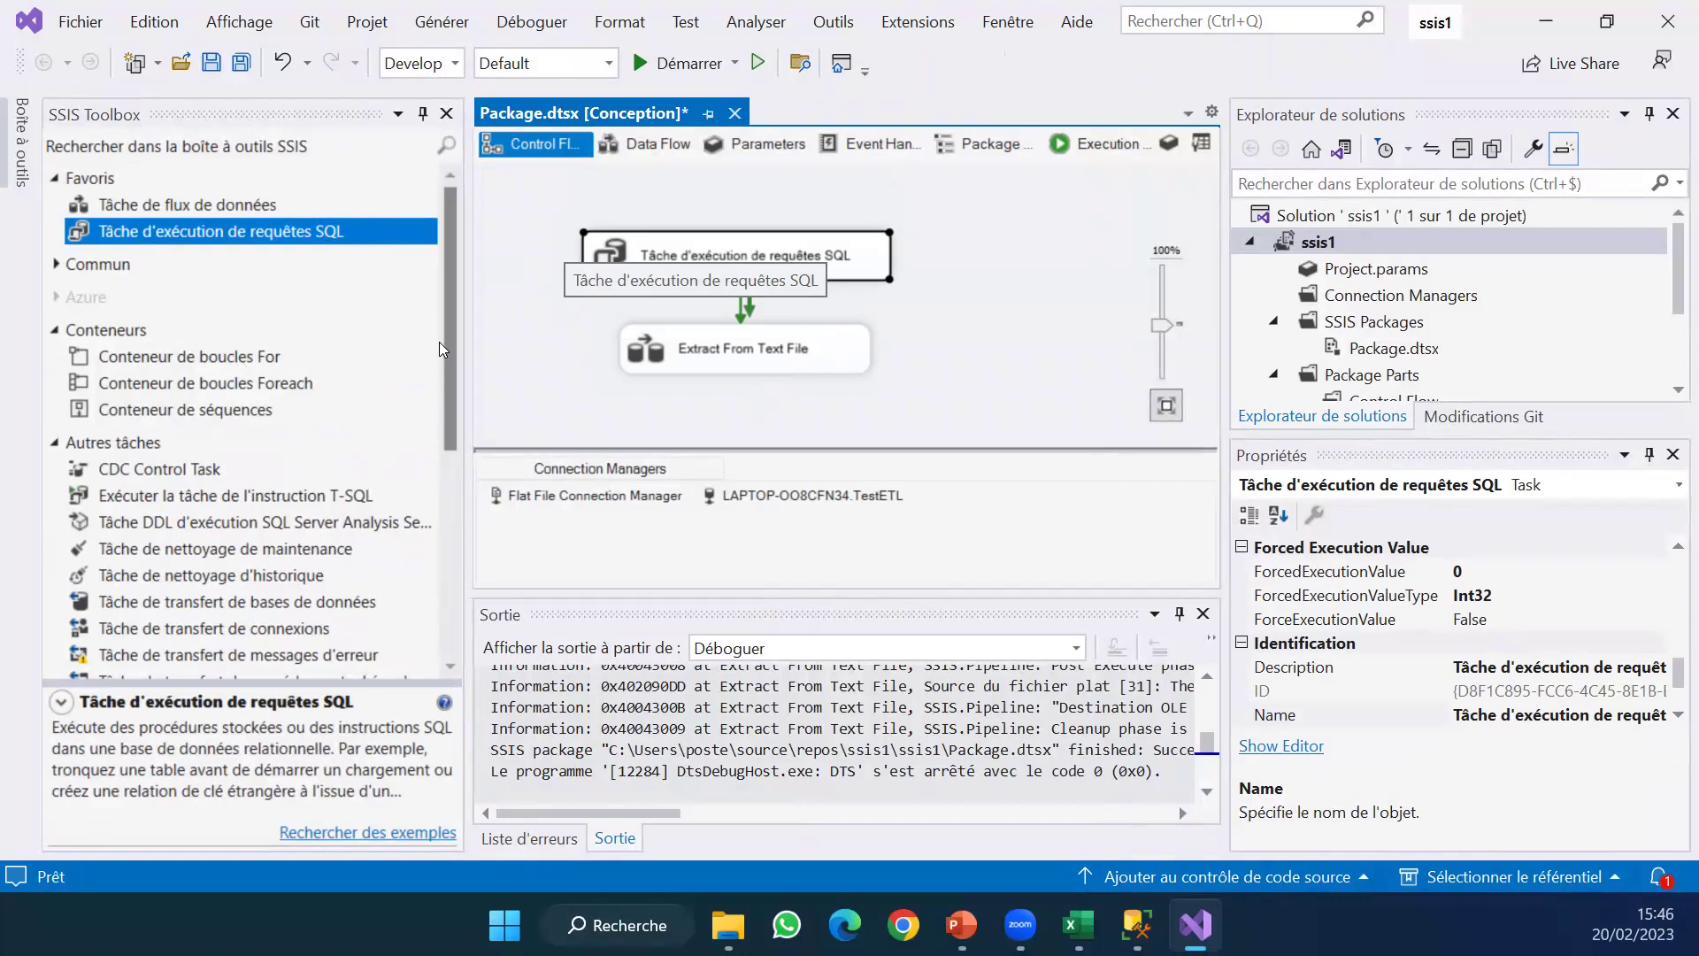
pyautogui.click(55, 265)
pyautogui.click(203, 318)
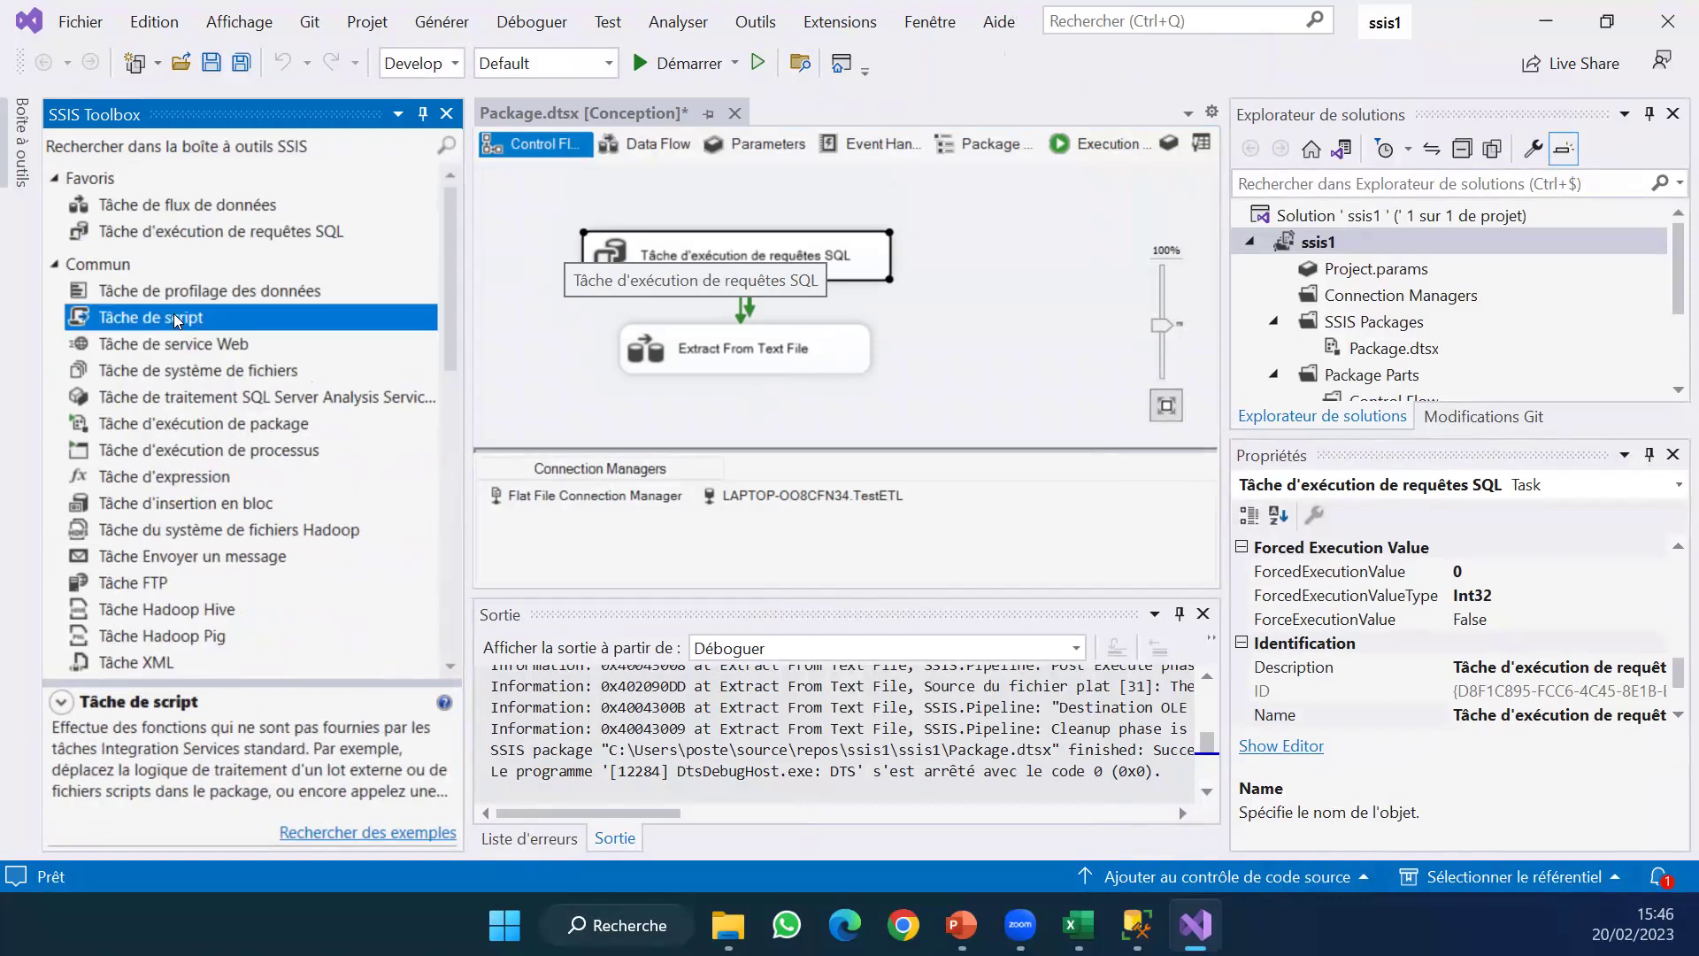
pyautogui.moveTo(488, 141); pyautogui.dragTo(707, 198)
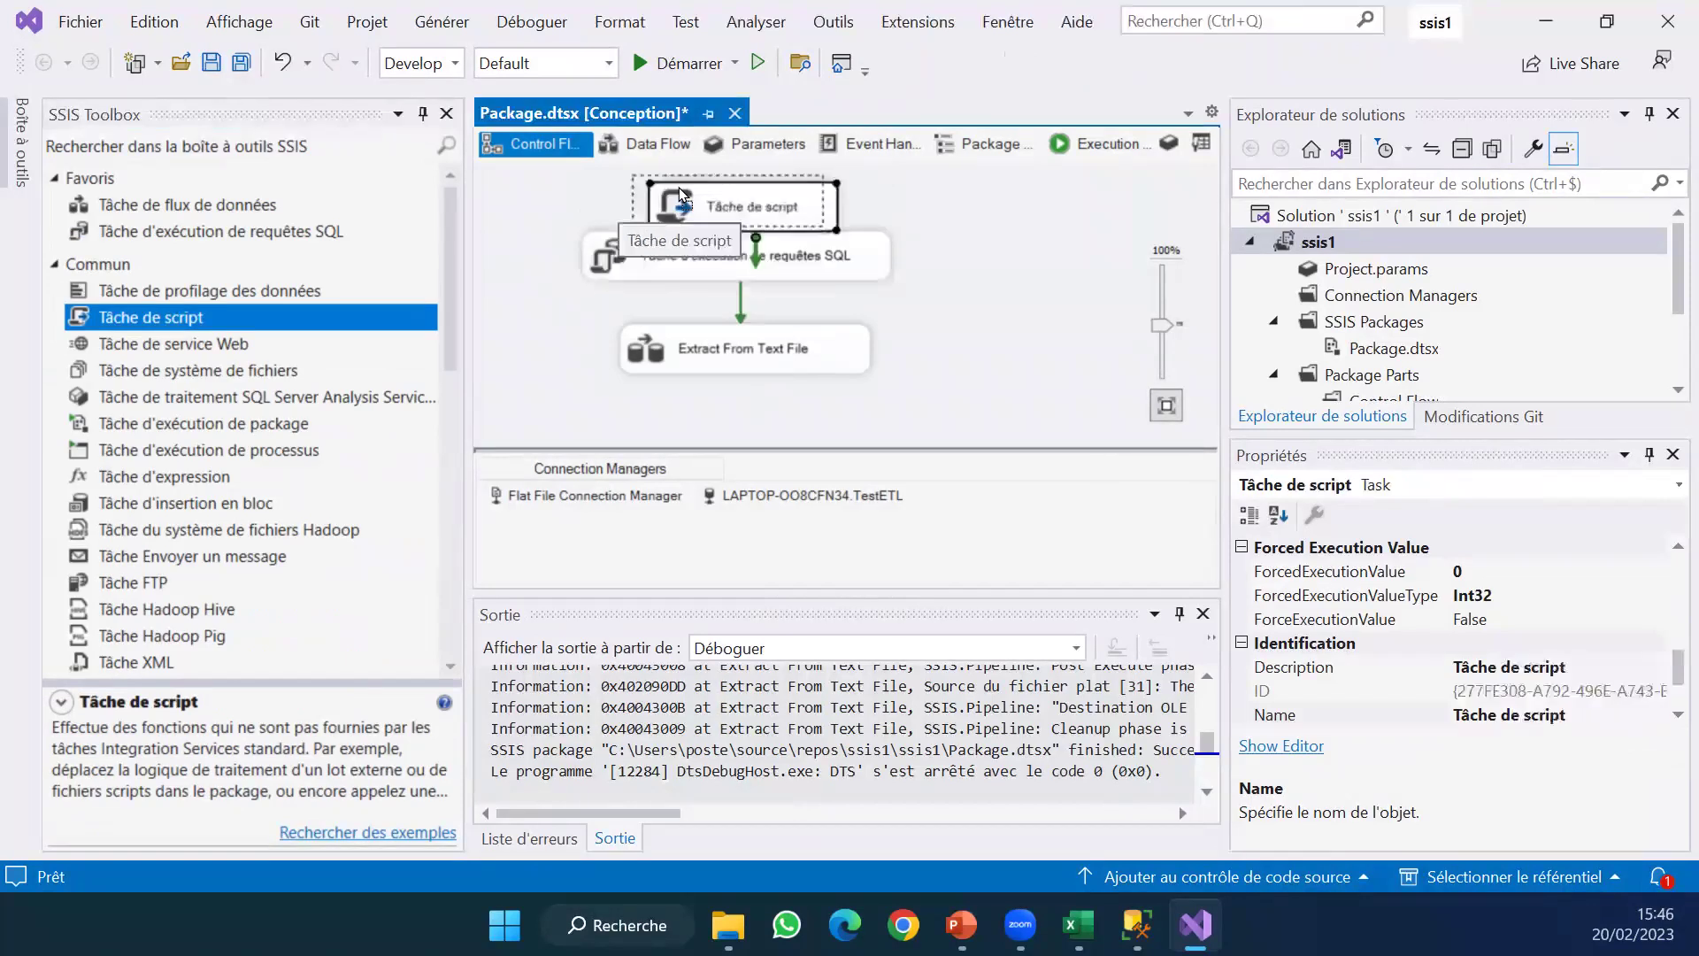
pyautogui.click(756, 240)
pyautogui.moveTo(774, 275); pyautogui.dragTo(775, 282)
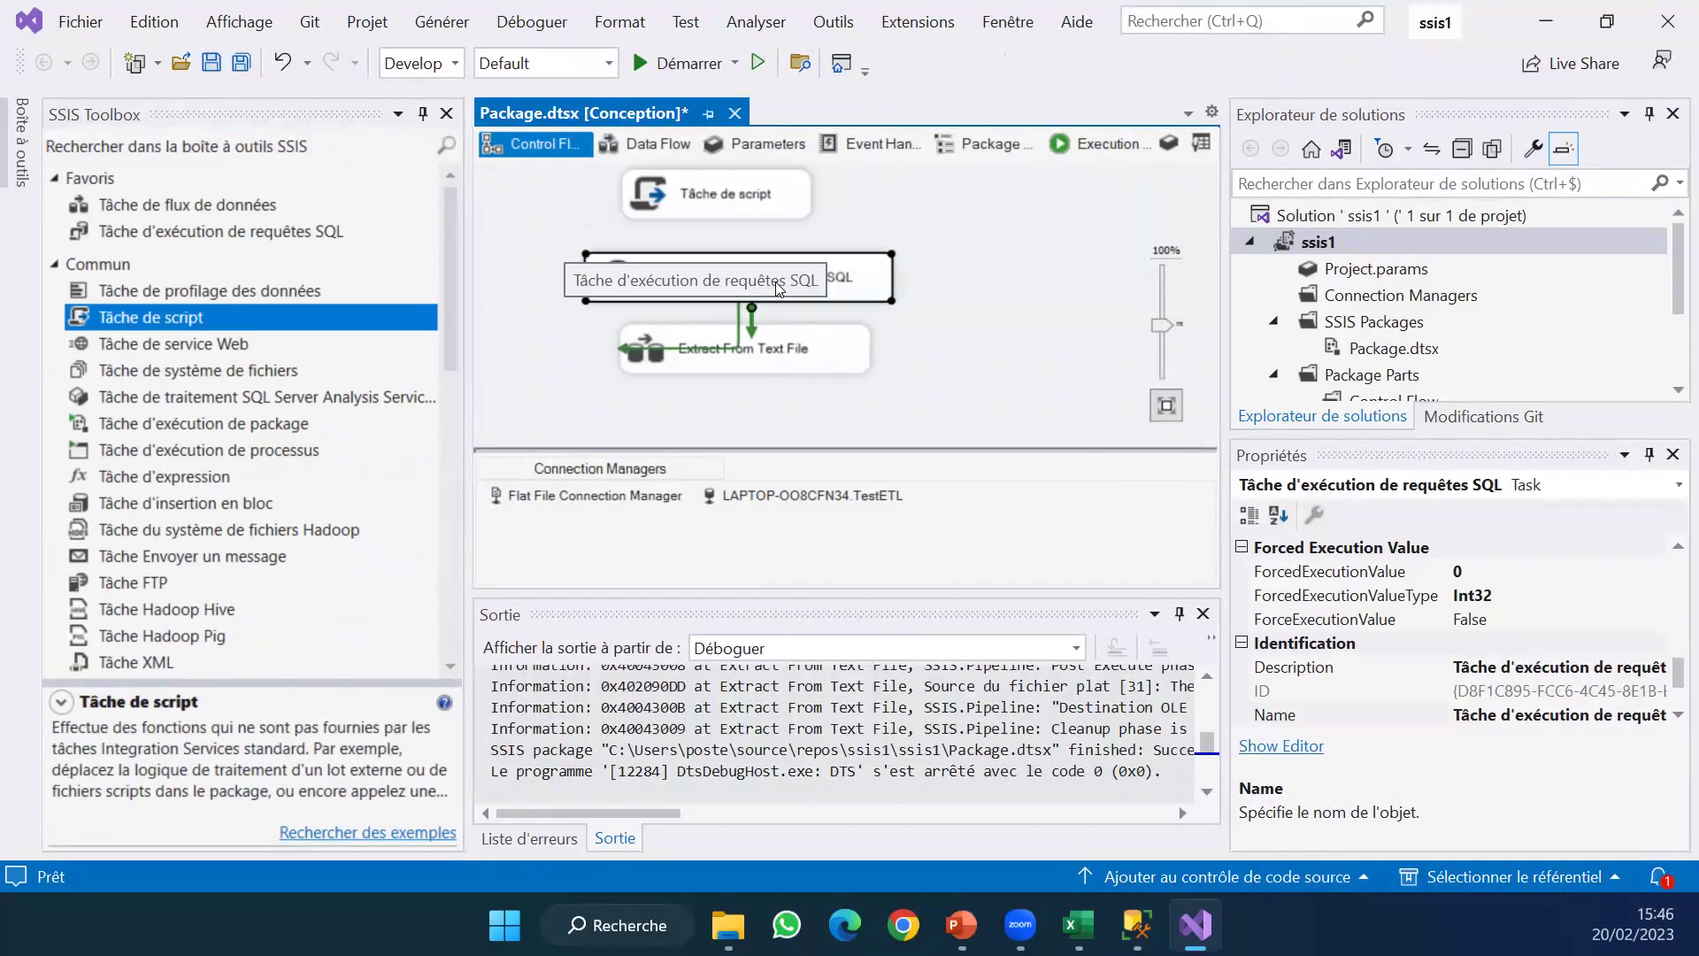
# Edit the Tâche de script, choose Microsoft Visual C# 2022 as its ScriptLanguage, and open its script code.
pyautogui.click(742, 193)
pyautogui.rightClick(759, 195)
pyautogui.click(807, 208)
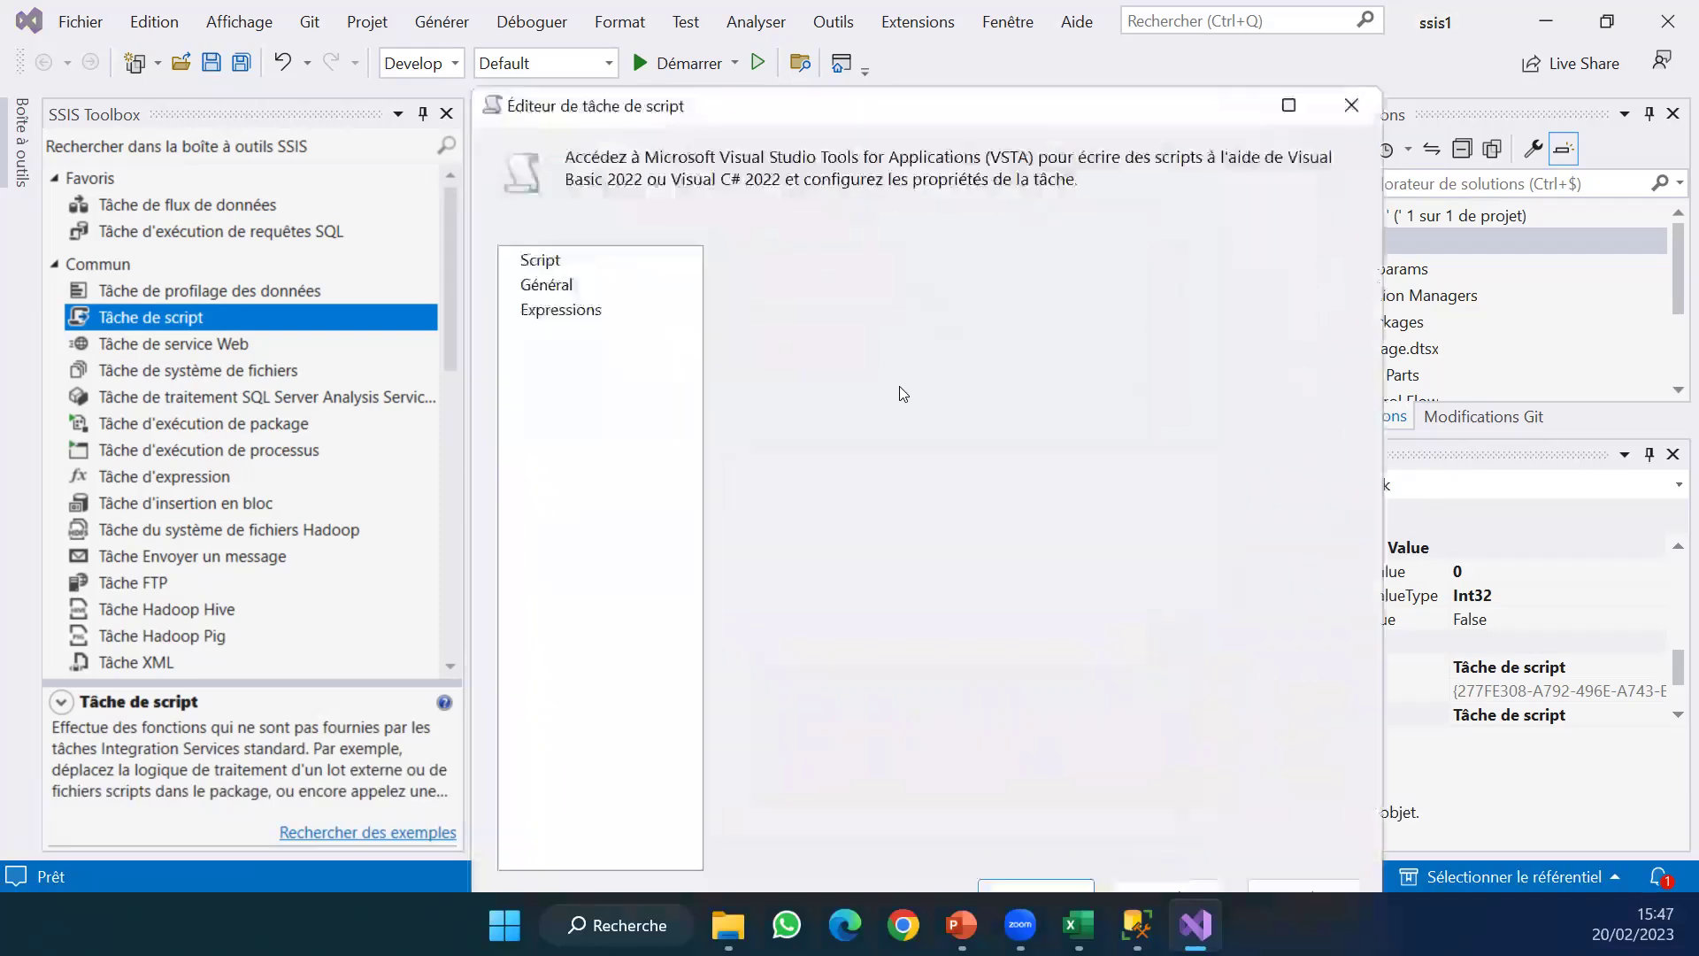
pyautogui.click(536, 267)
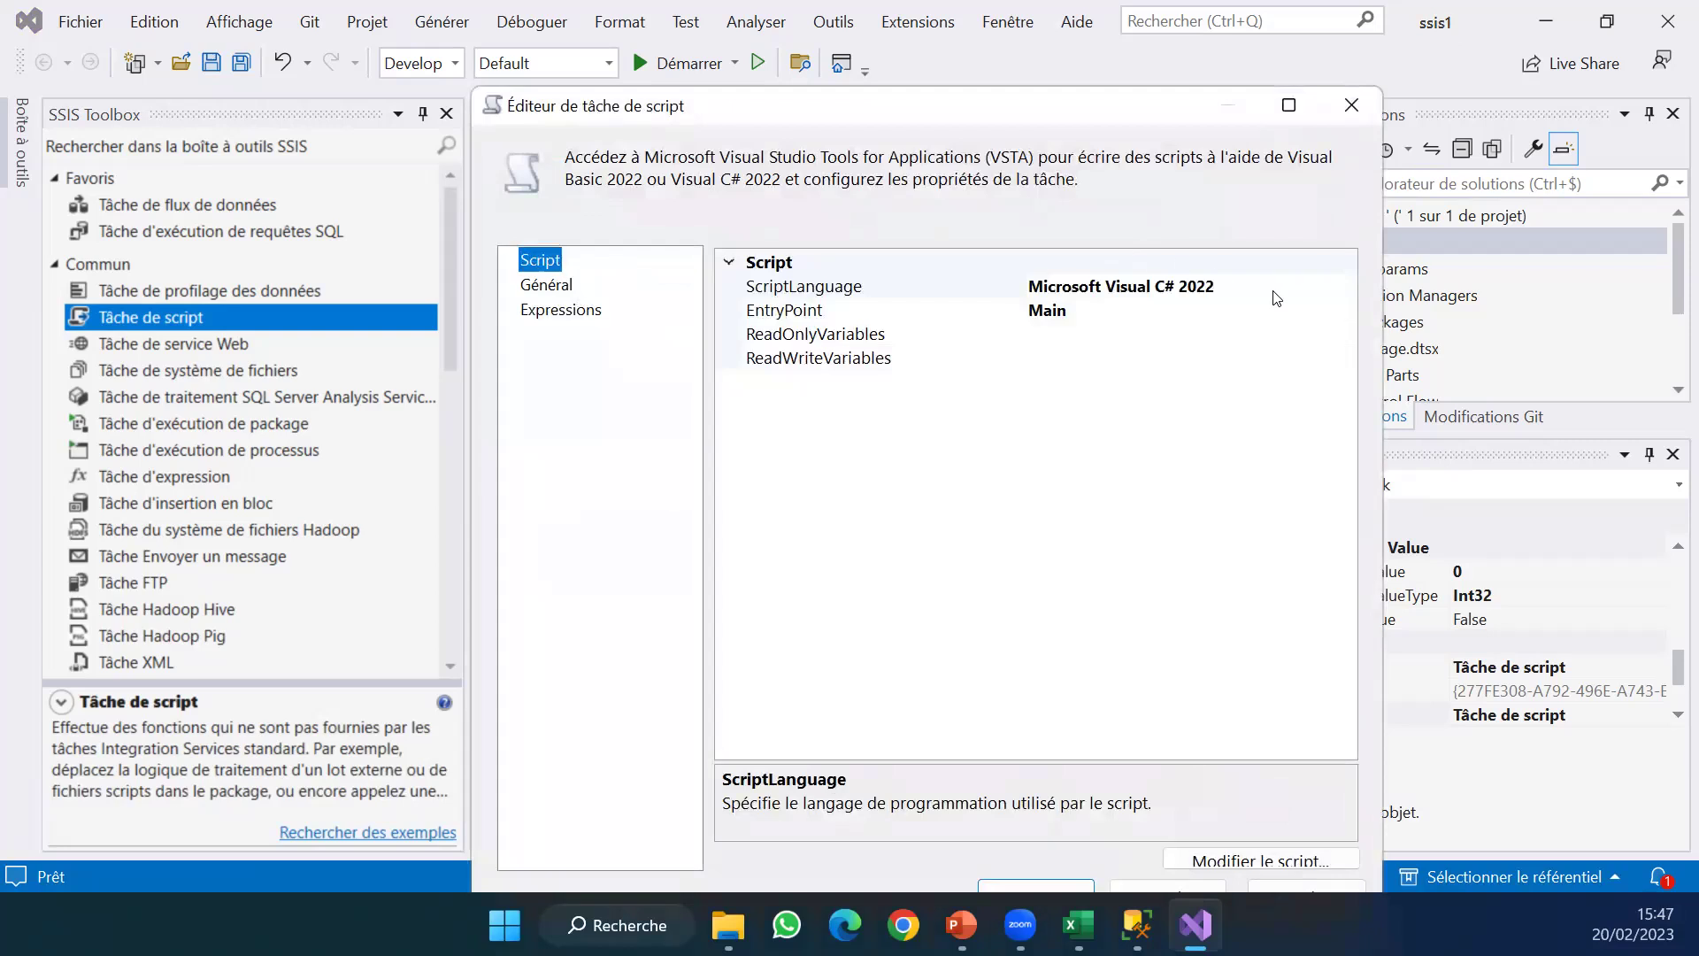
pyautogui.moveTo(1141, 120); pyautogui.dragTo(1130, 51)
pyautogui.click(1311, 214)
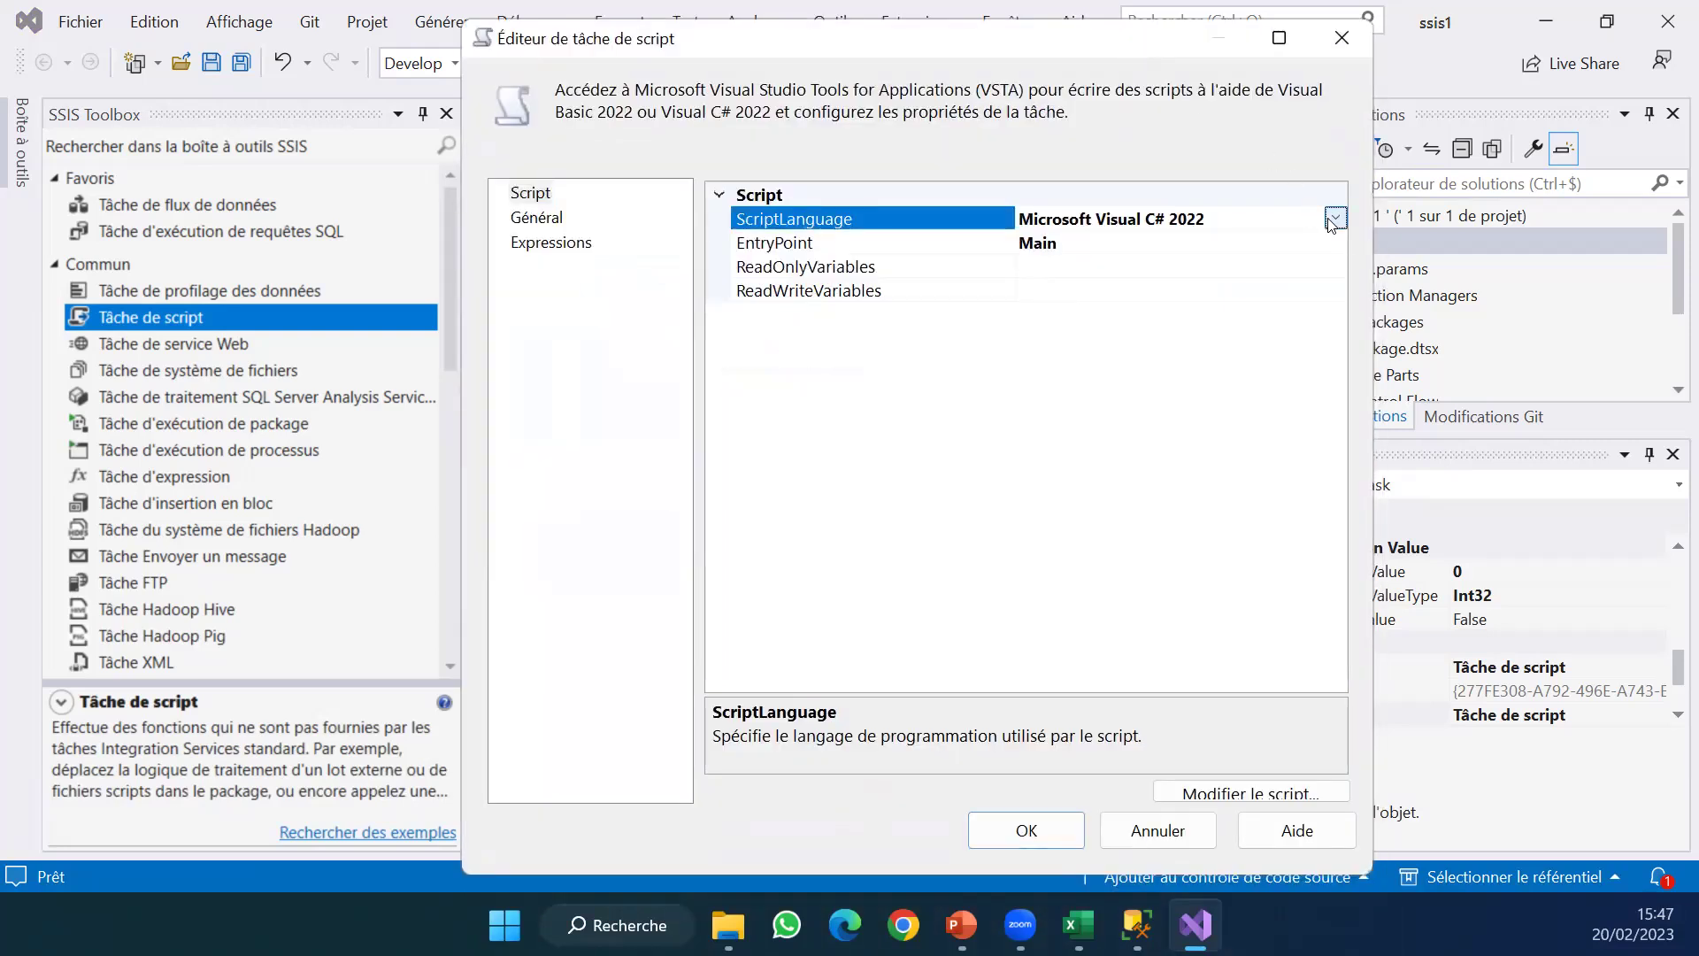
pyautogui.click(1333, 219)
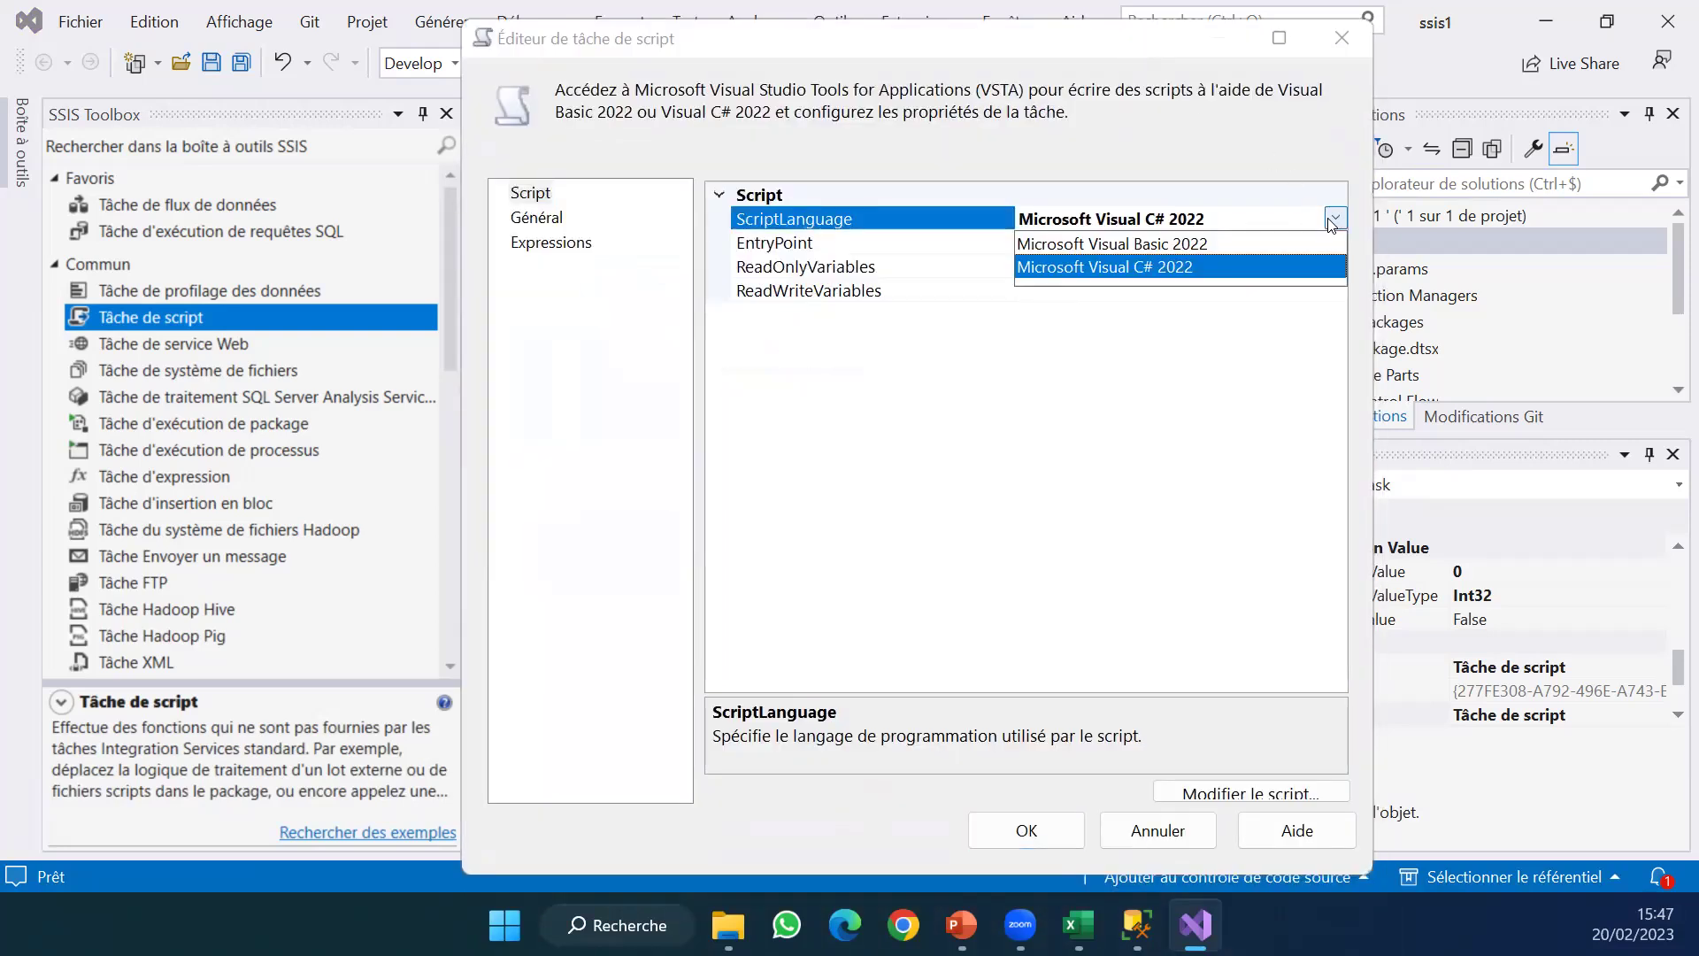
pyautogui.click(1276, 269)
pyautogui.click(1296, 795)
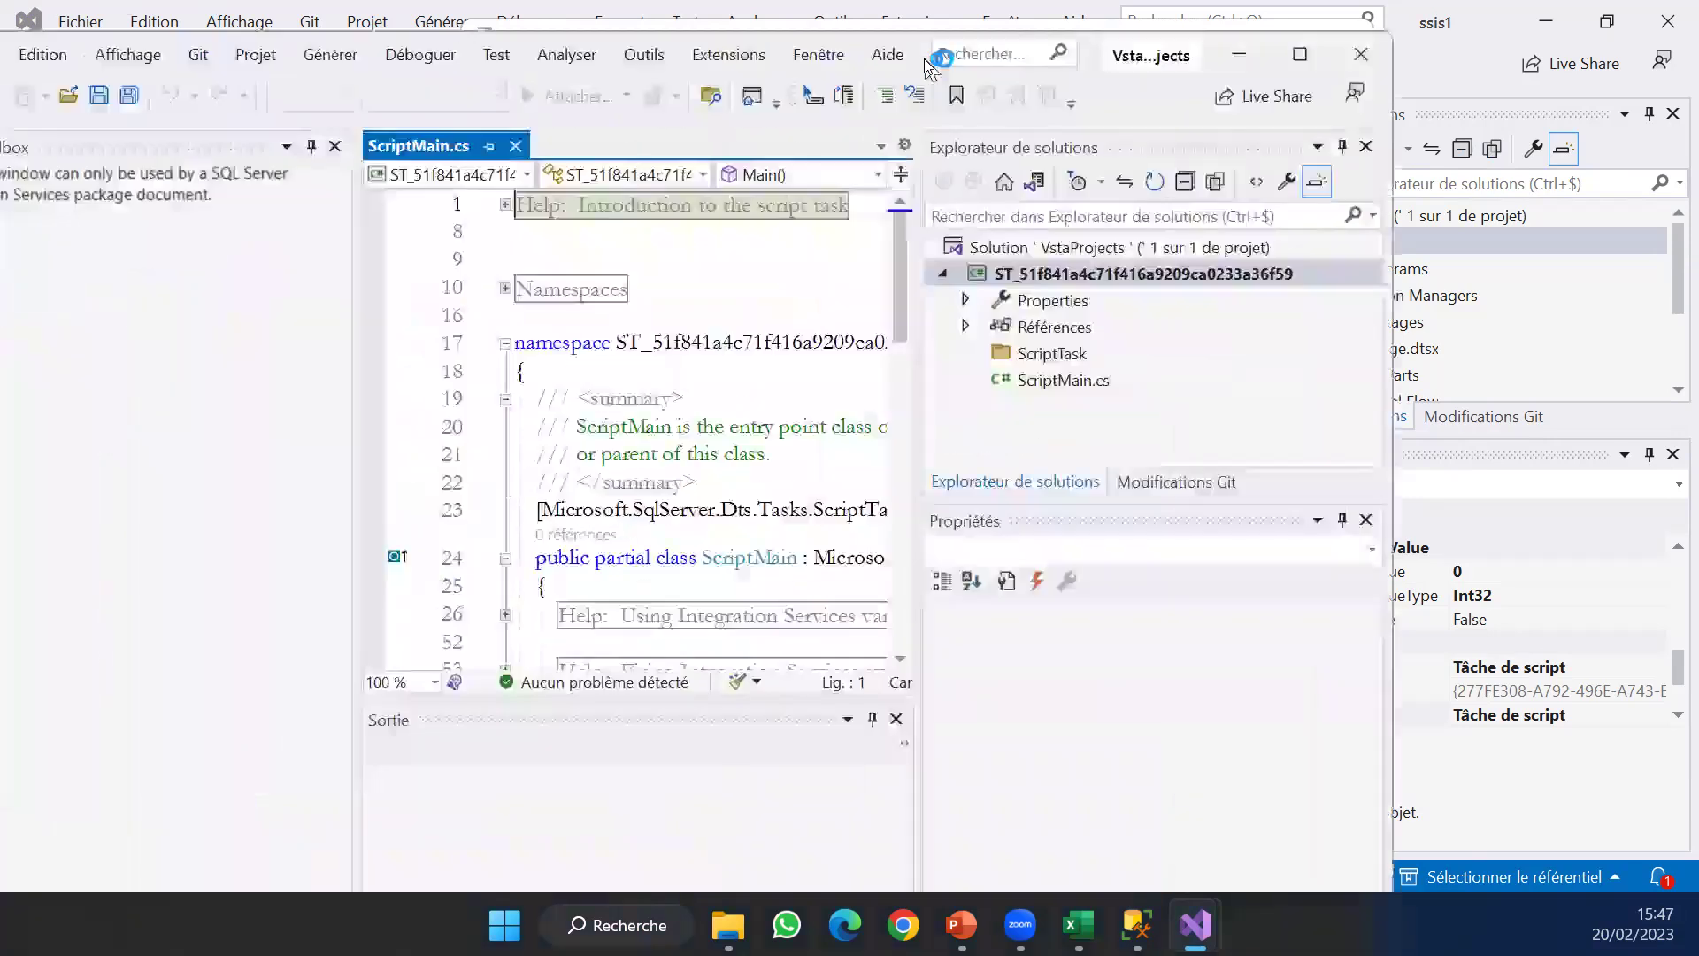
# Add MessageBox.Show("Mon premier programme ETL SSIS"); below the Dts.TaskResult line in Main(), close the script editor, and accept the task settings.
pyautogui.moveTo(925, 59); pyautogui.dragTo(1109, 2)
pyautogui.moveTo(1203, 243); pyautogui.dragTo(1215, 403)
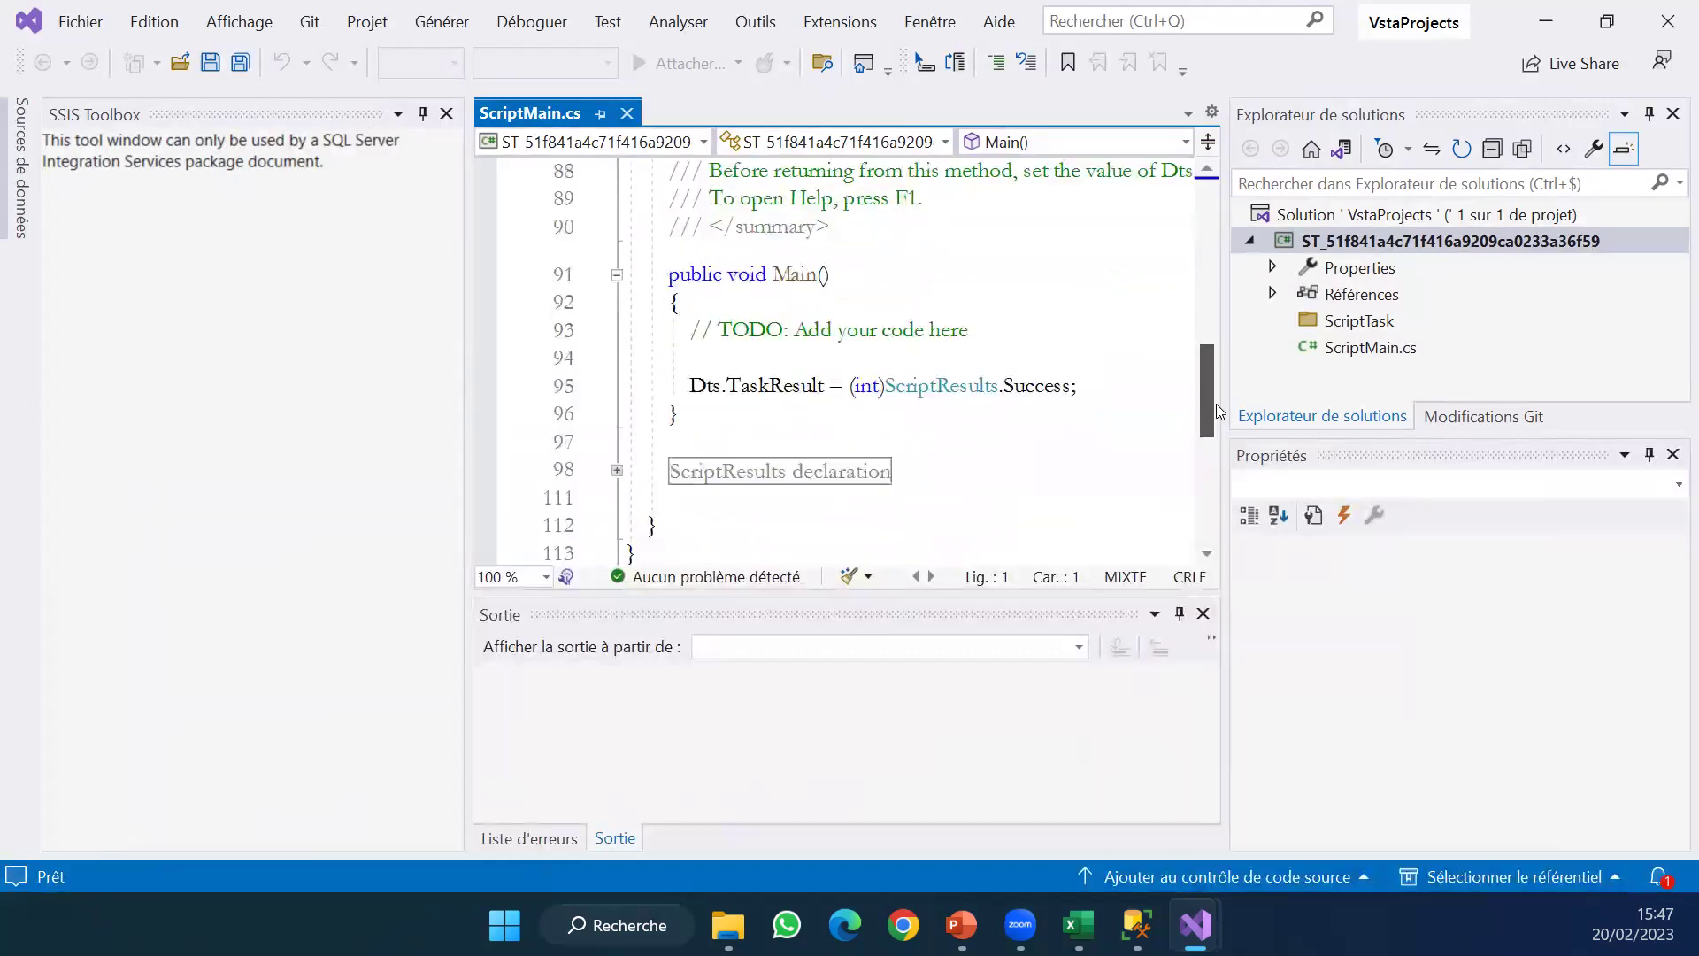
pyautogui.click(998, 352)
pyautogui.click(990, 333)
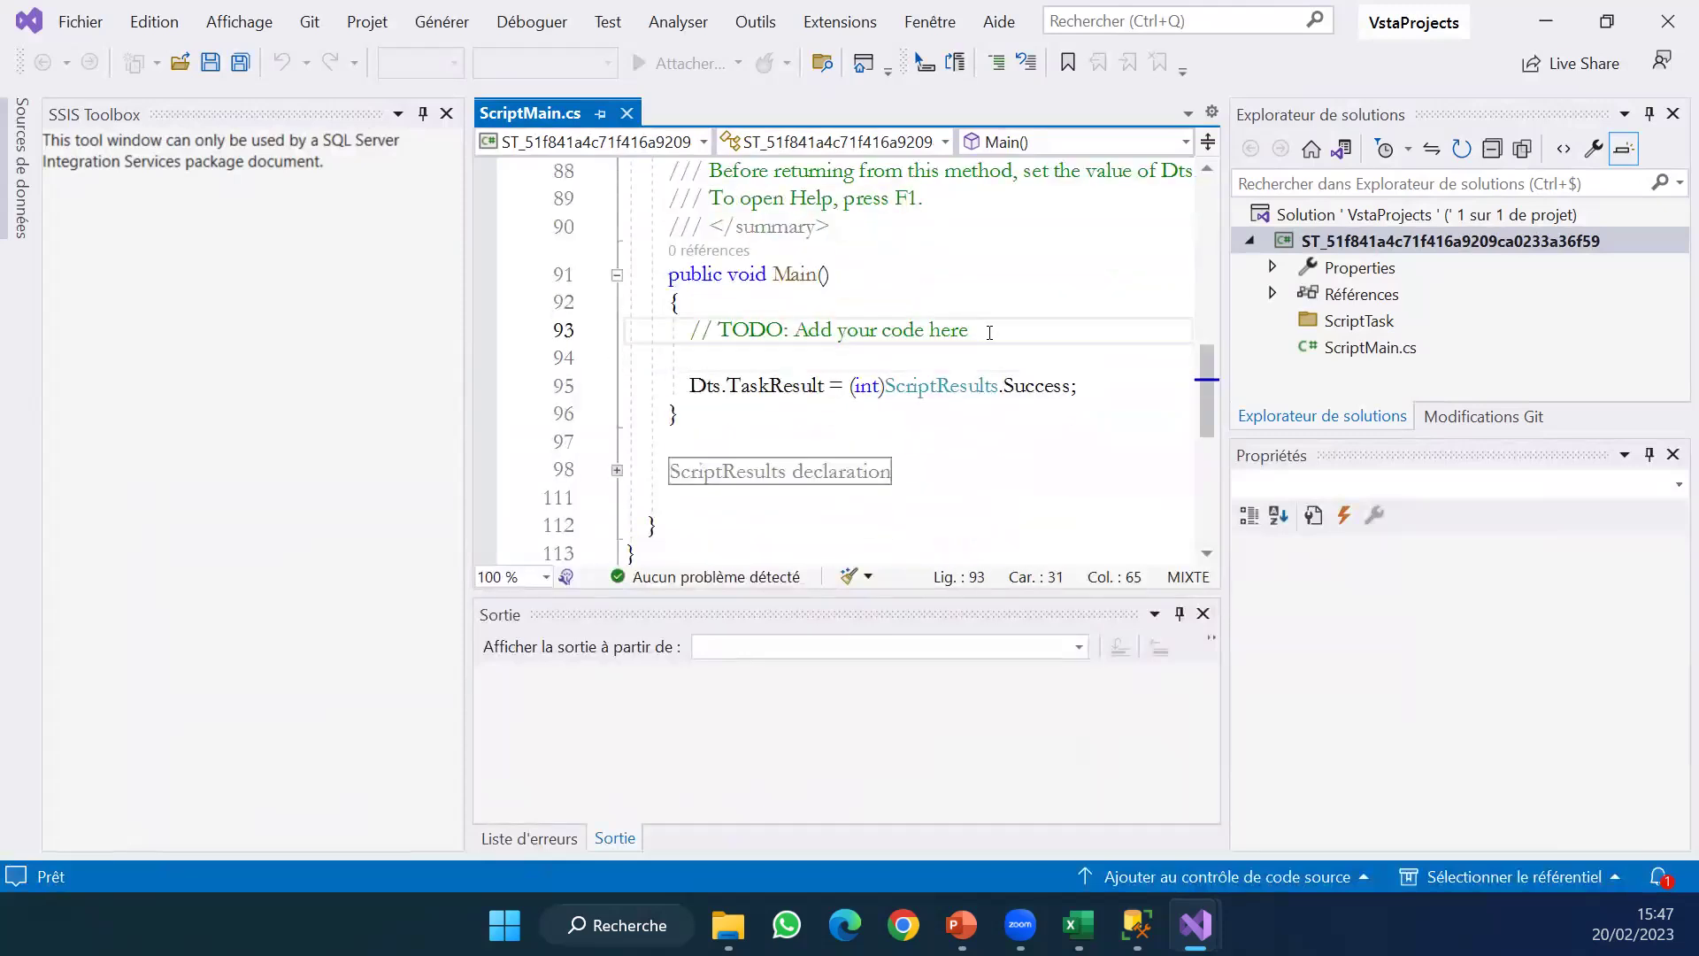
pyautogui.press('Delete')
pyautogui.press('Down')
pyautogui.press('End')
pyautogui.press('Return')
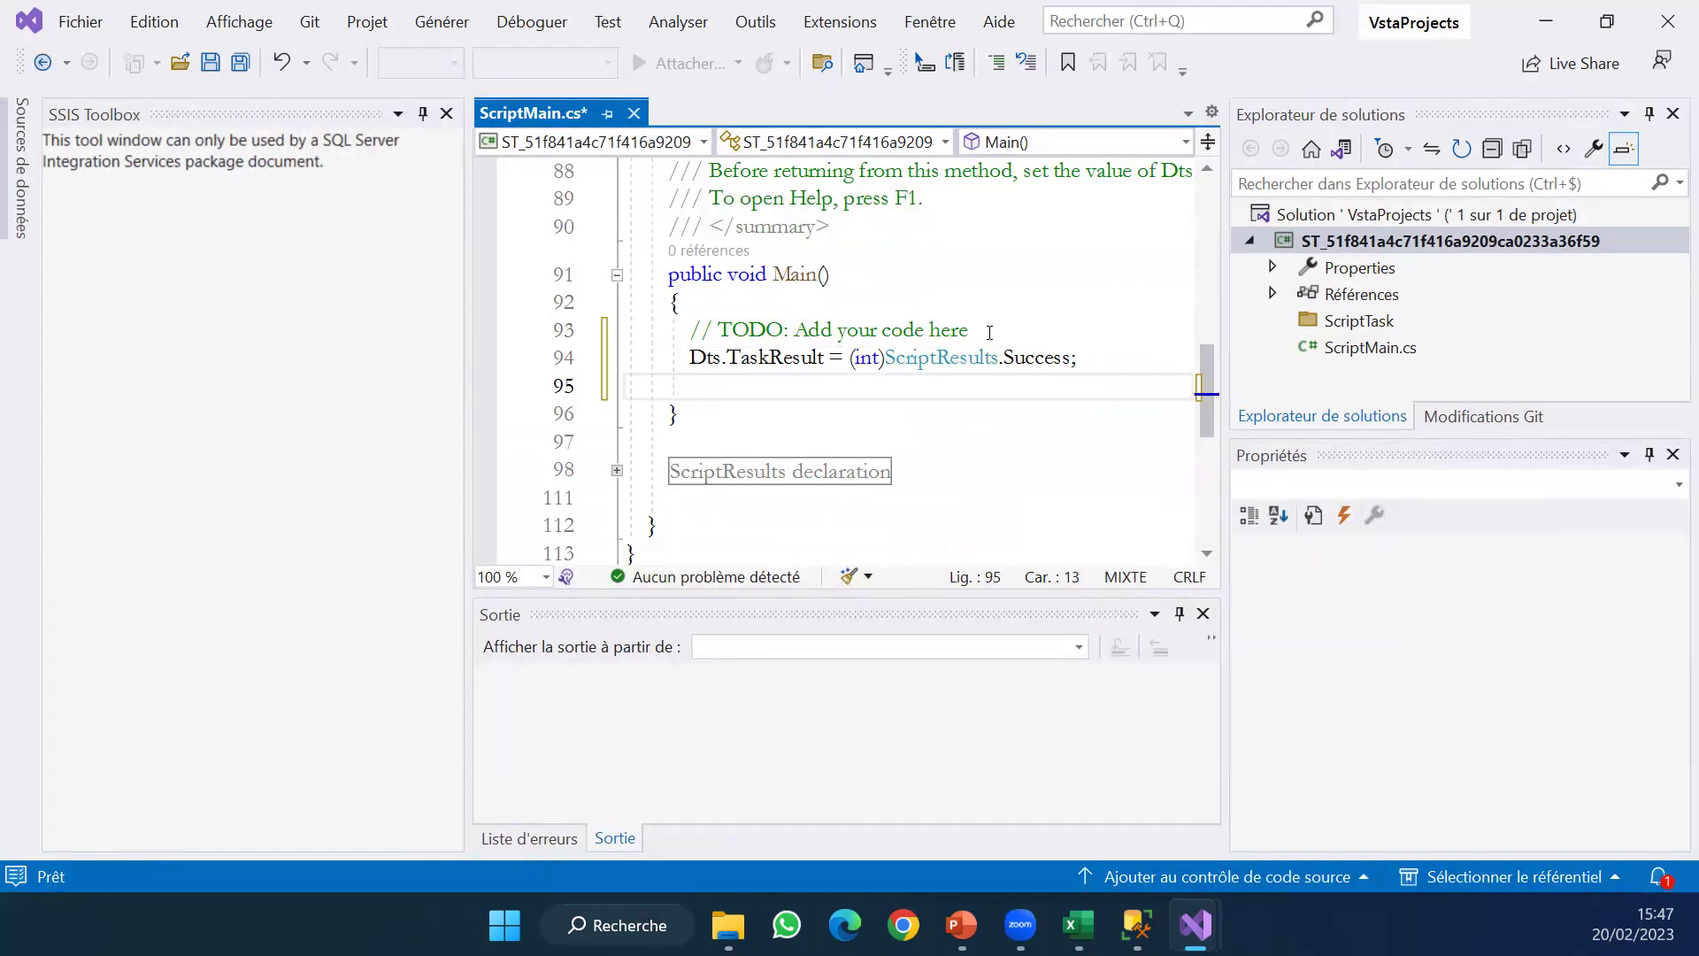
pyautogui.write('MessageBox.Show("Mon premier programme ETL SSIS");')
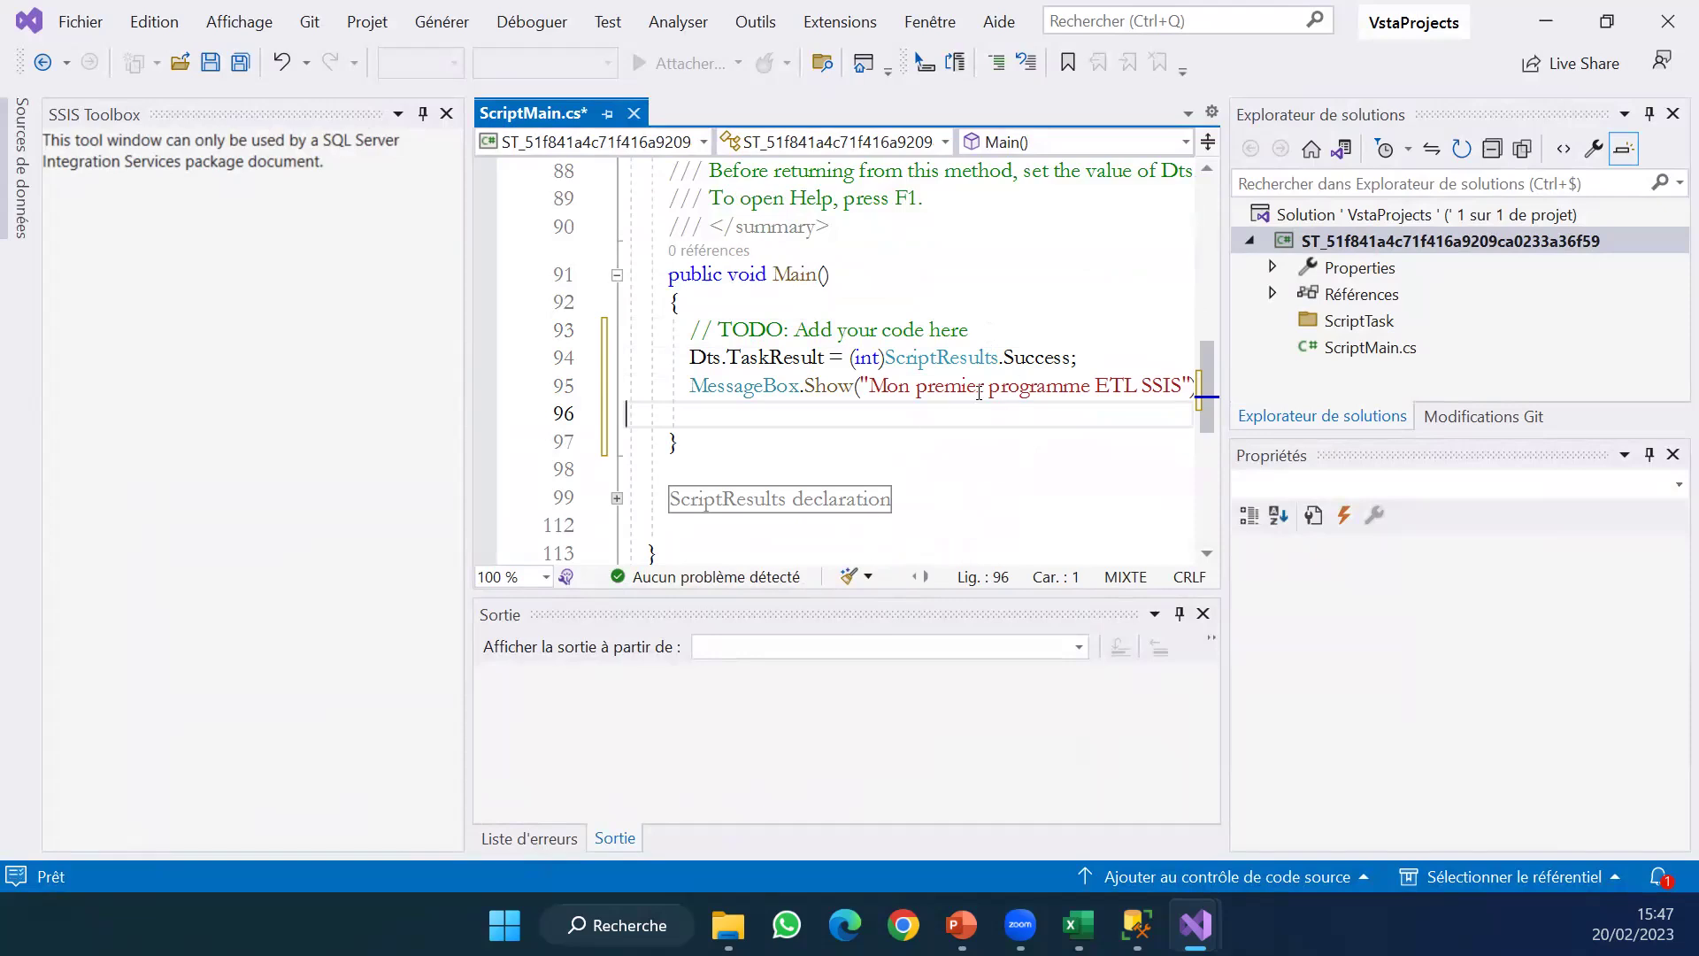
pyautogui.click(1668, 20)
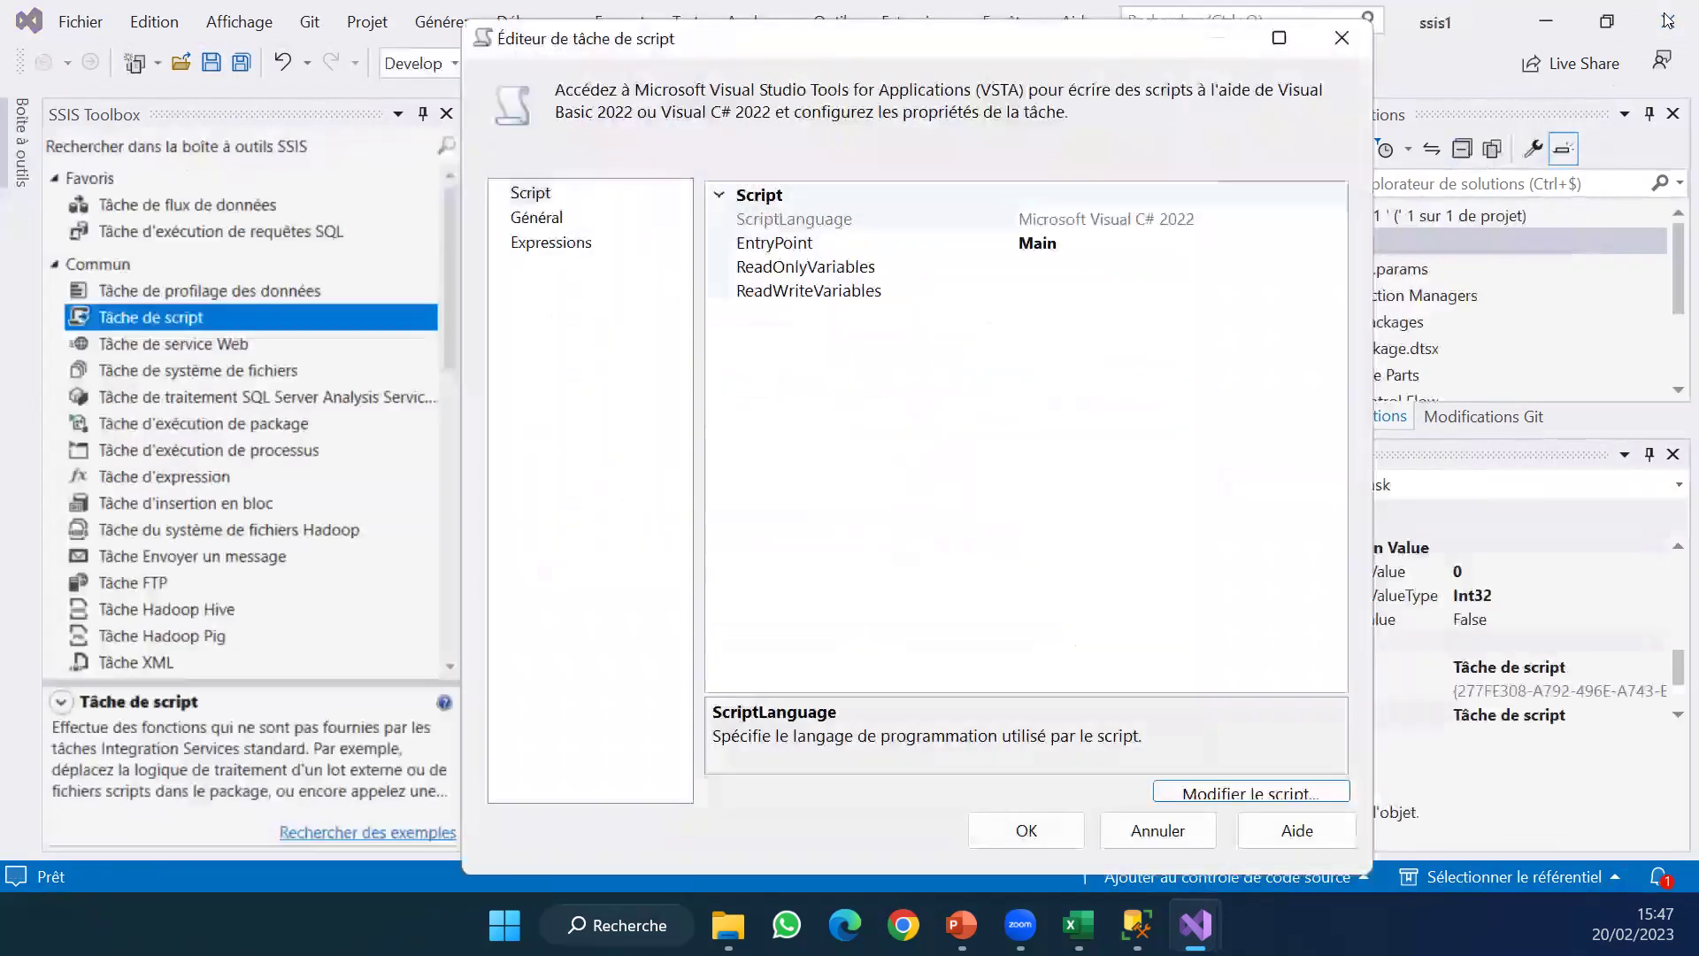
pyautogui.click(1024, 832)
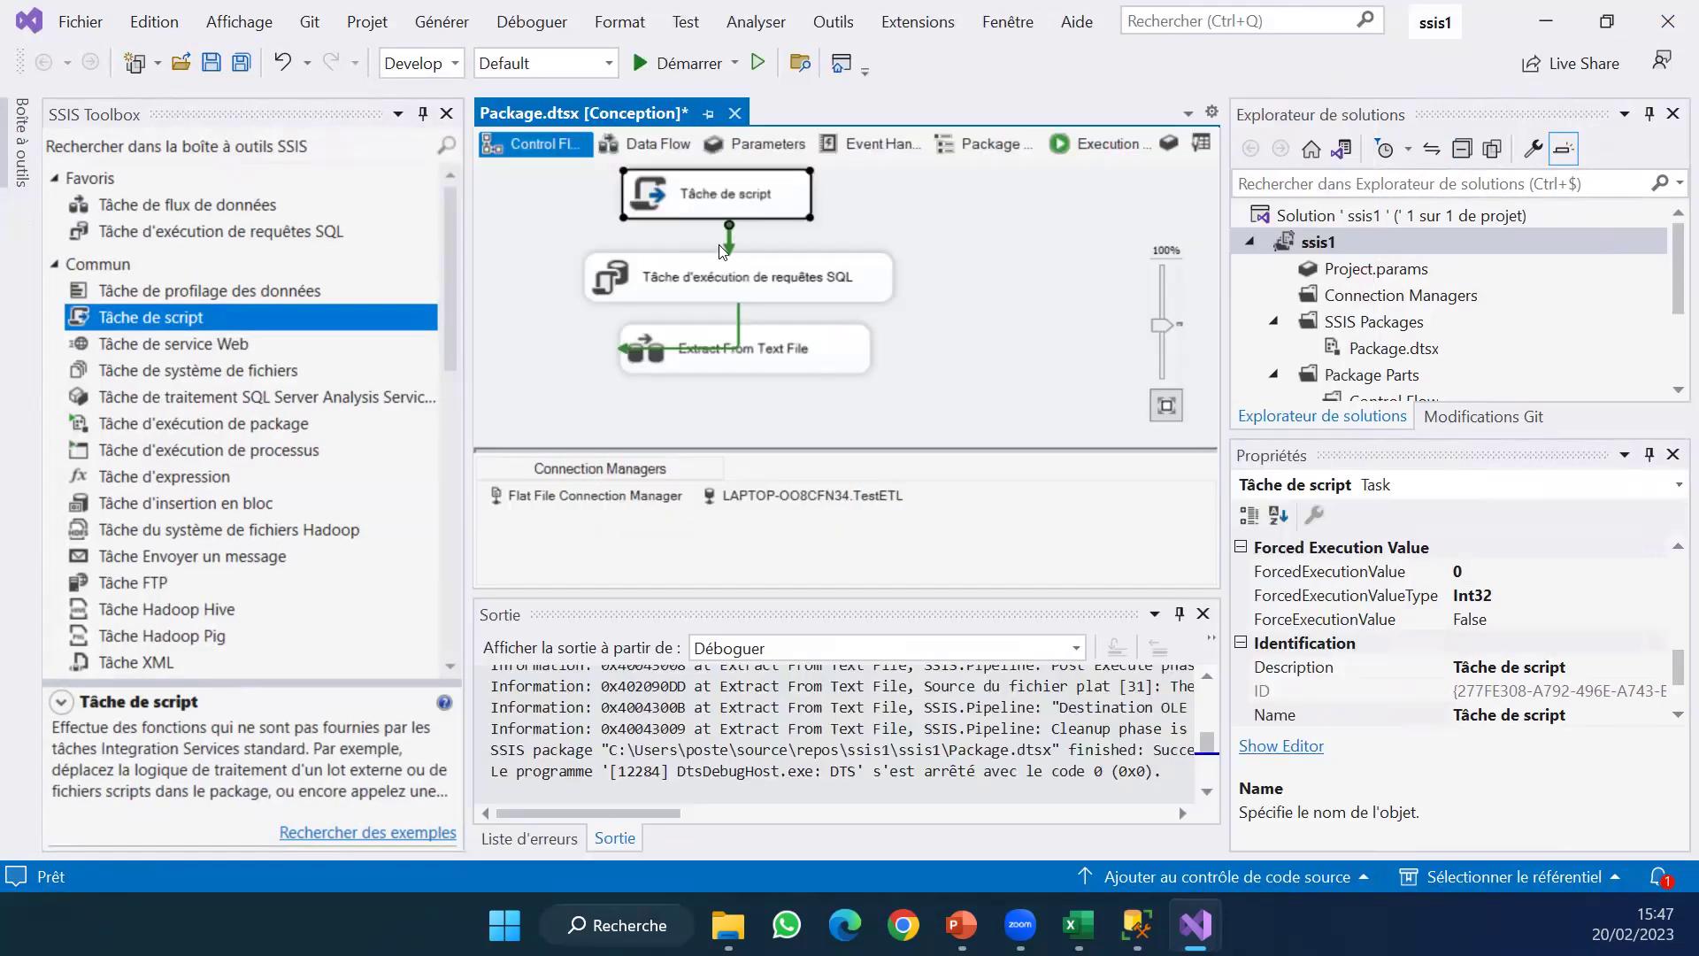
# Space out the SQL and Extract From Text File tasks, and link the script task to the SQL task with a precedence constraint.
pyautogui.click(759, 265)
pyautogui.moveTo(762, 281); pyautogui.dragTo(763, 294)
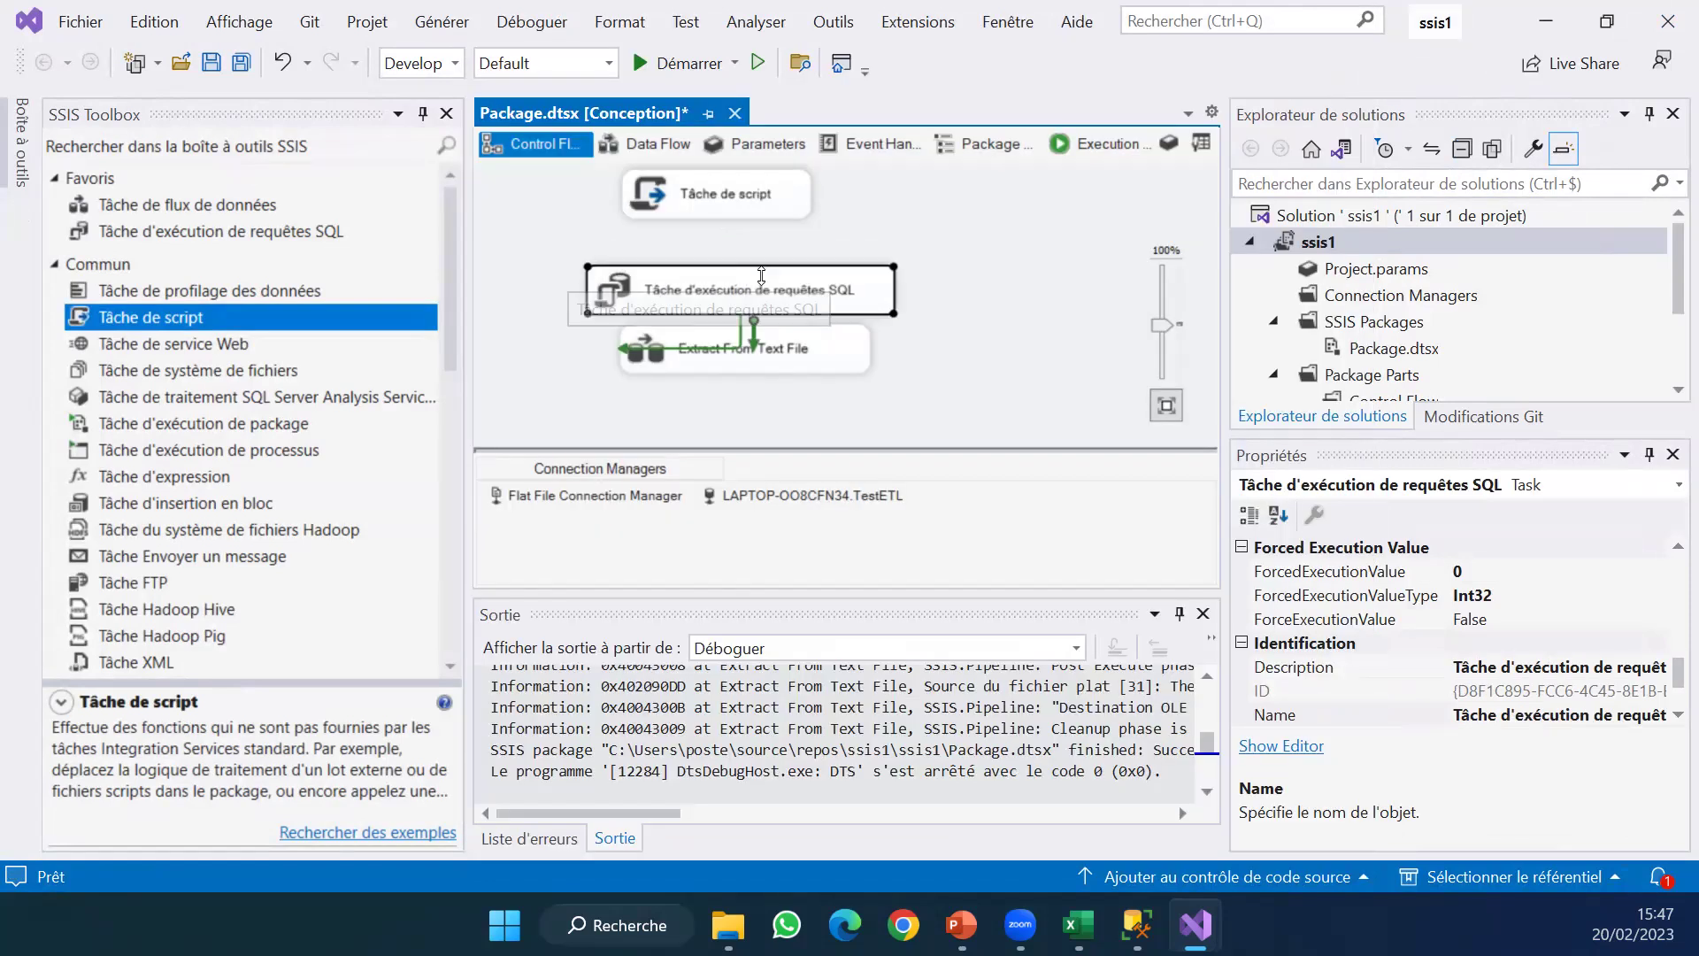
pyautogui.moveTo(809, 350); pyautogui.dragTo(814, 398)
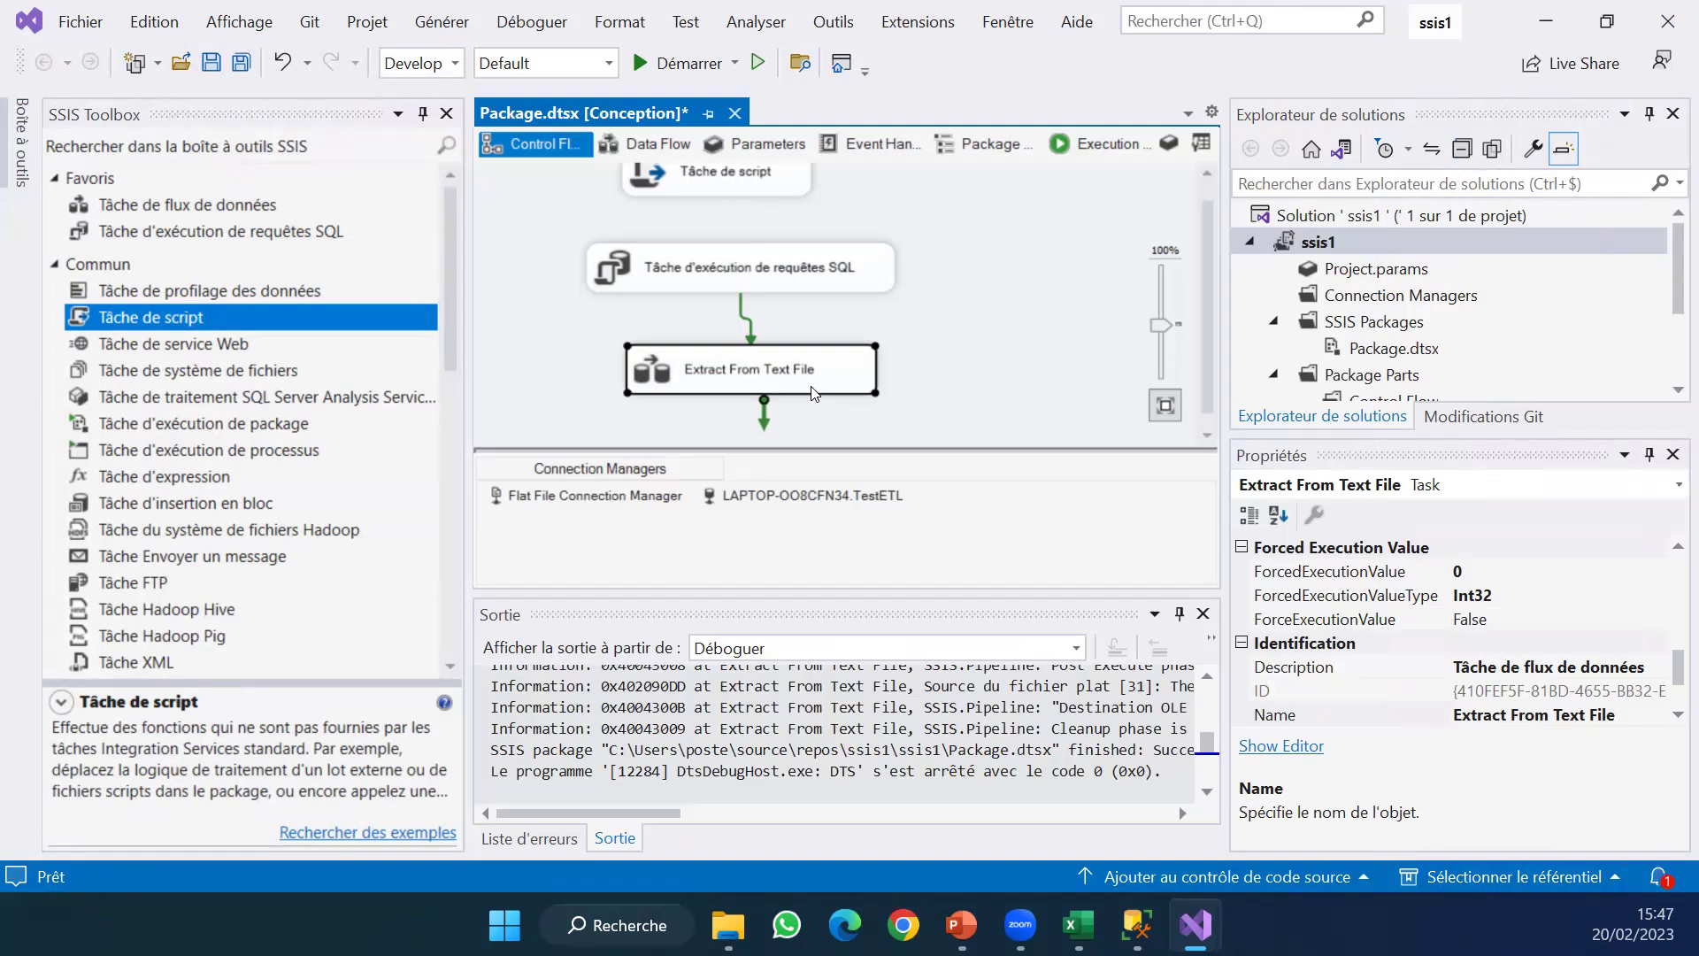
pyautogui.click(733, 194)
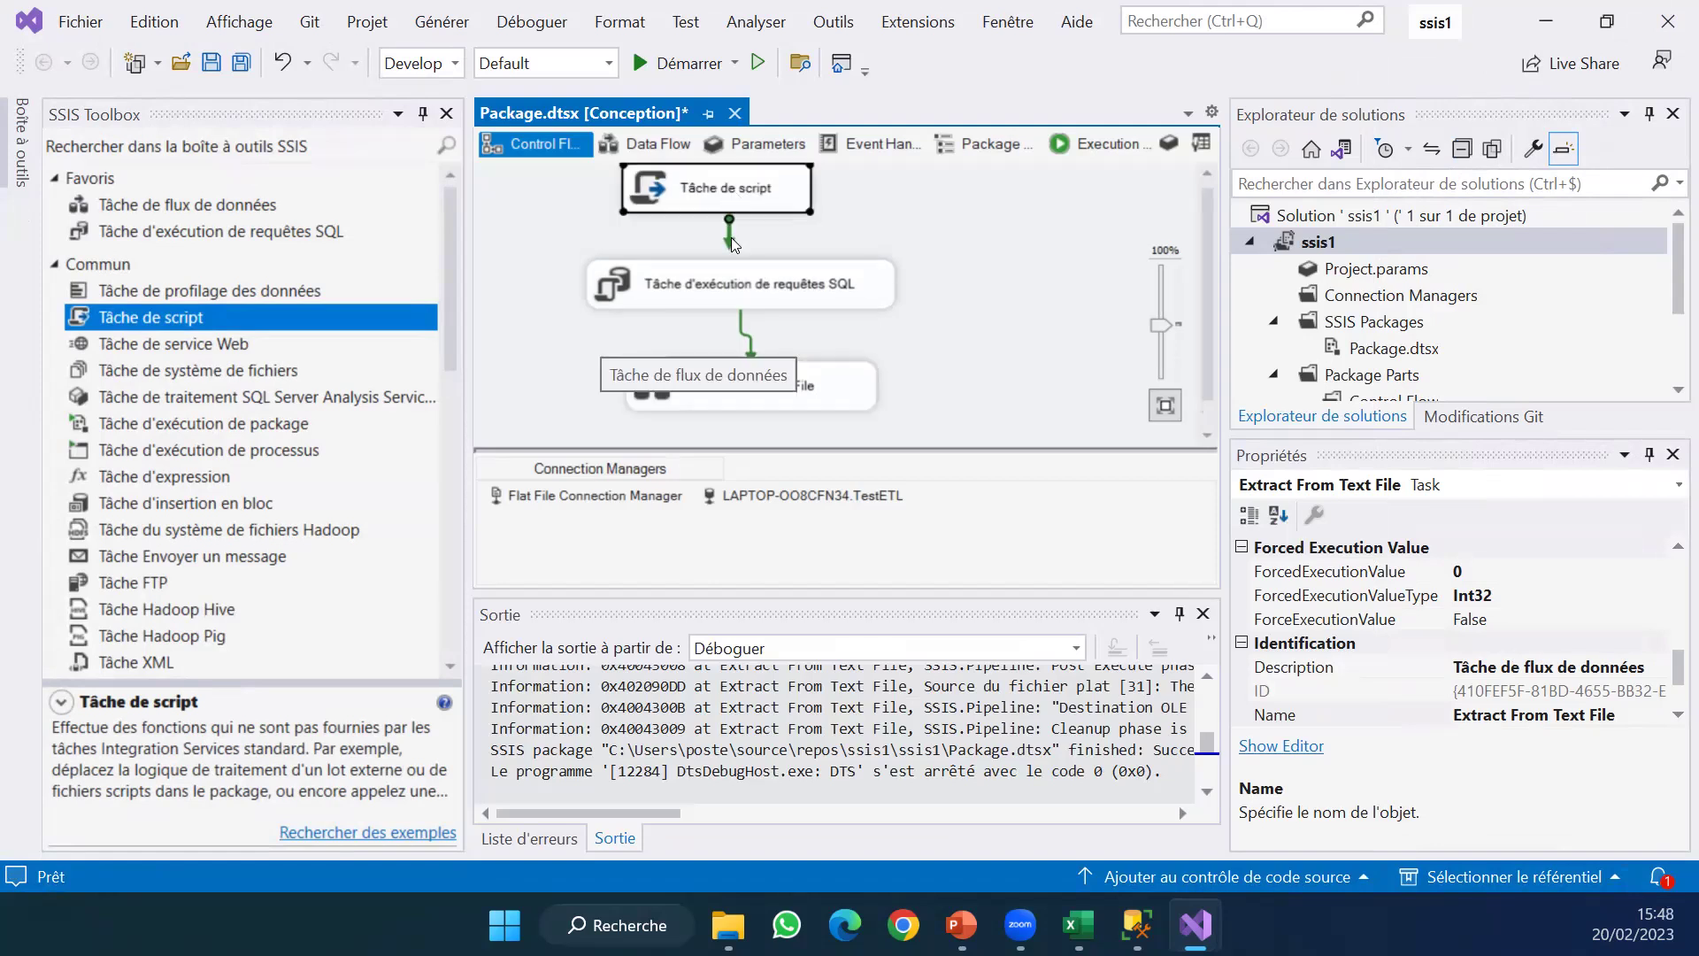
pyautogui.moveTo(731, 239); pyautogui.dragTo(730, 280)
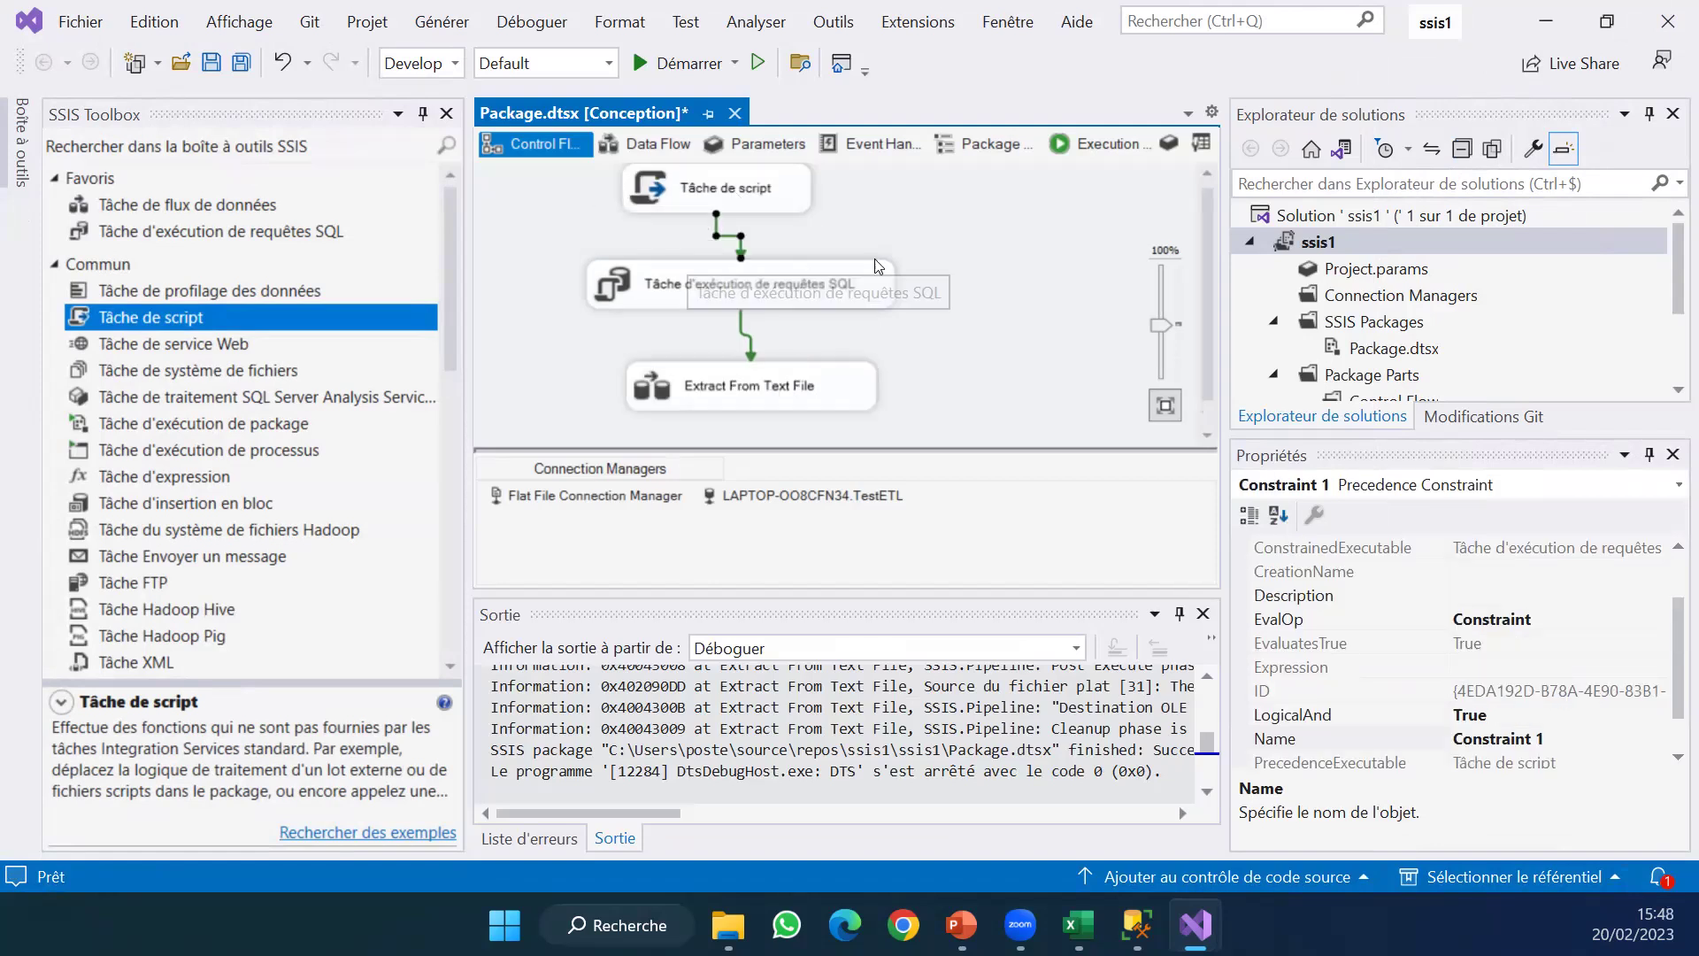
# Run the package, dismiss the script's message box, and stop debugging once execution completes.
pyautogui.click(650, 66)
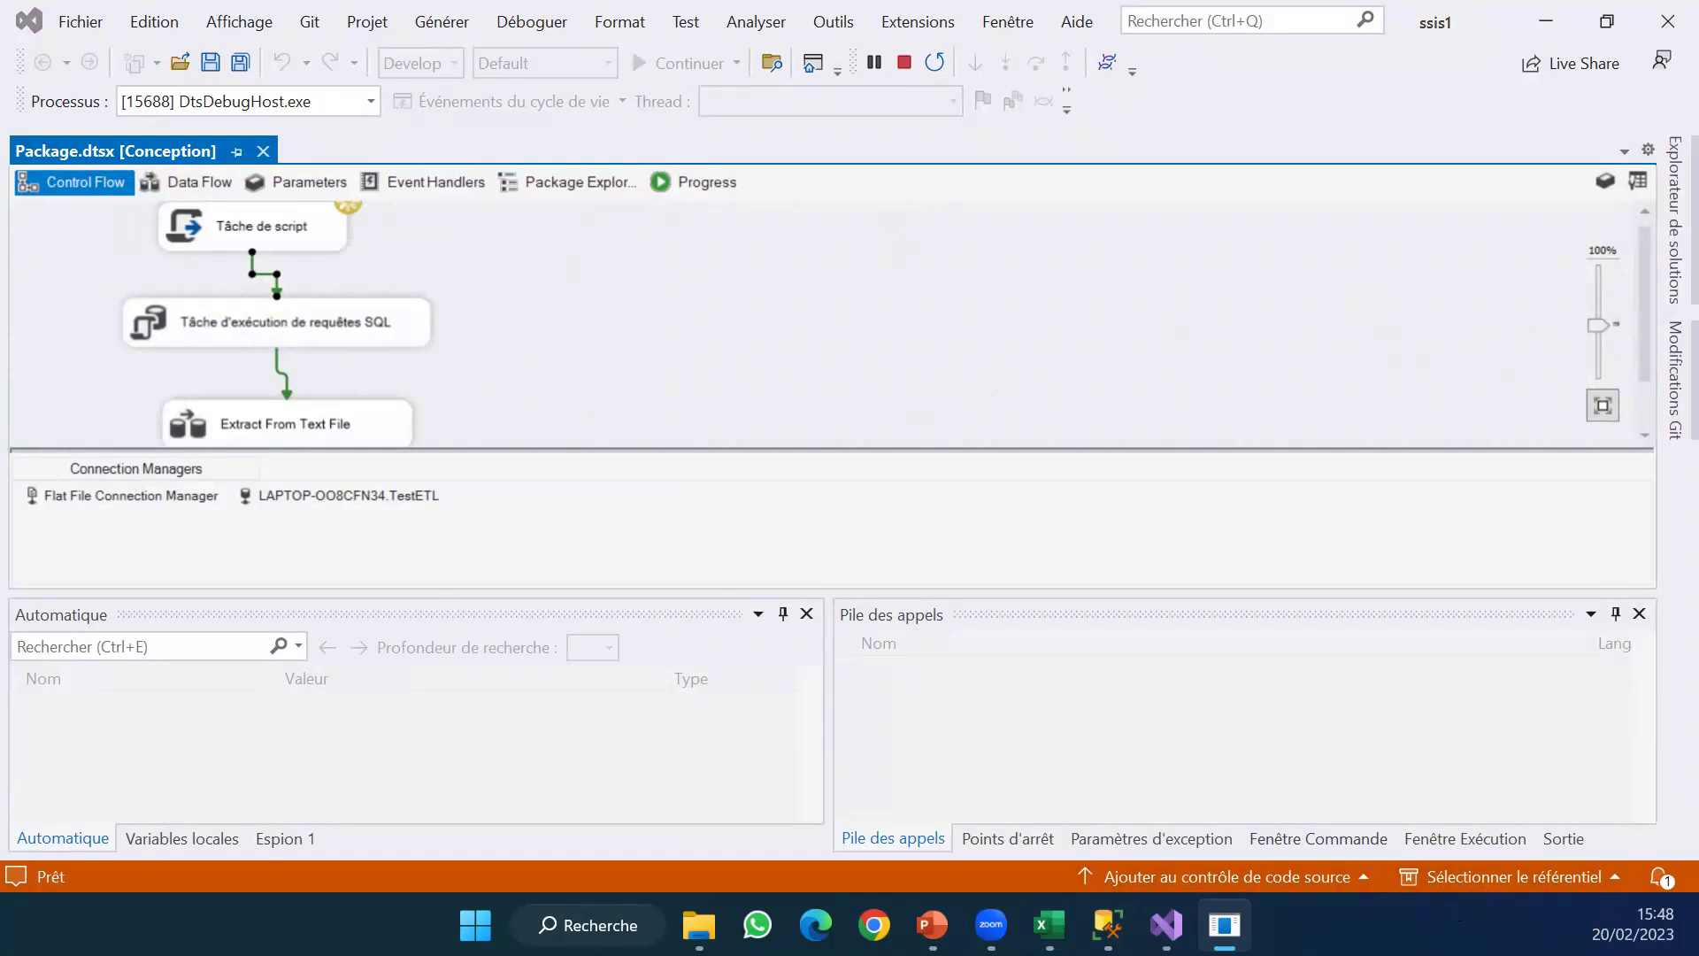
pyautogui.moveTo(228, 447); pyautogui.dragTo(770, 346)
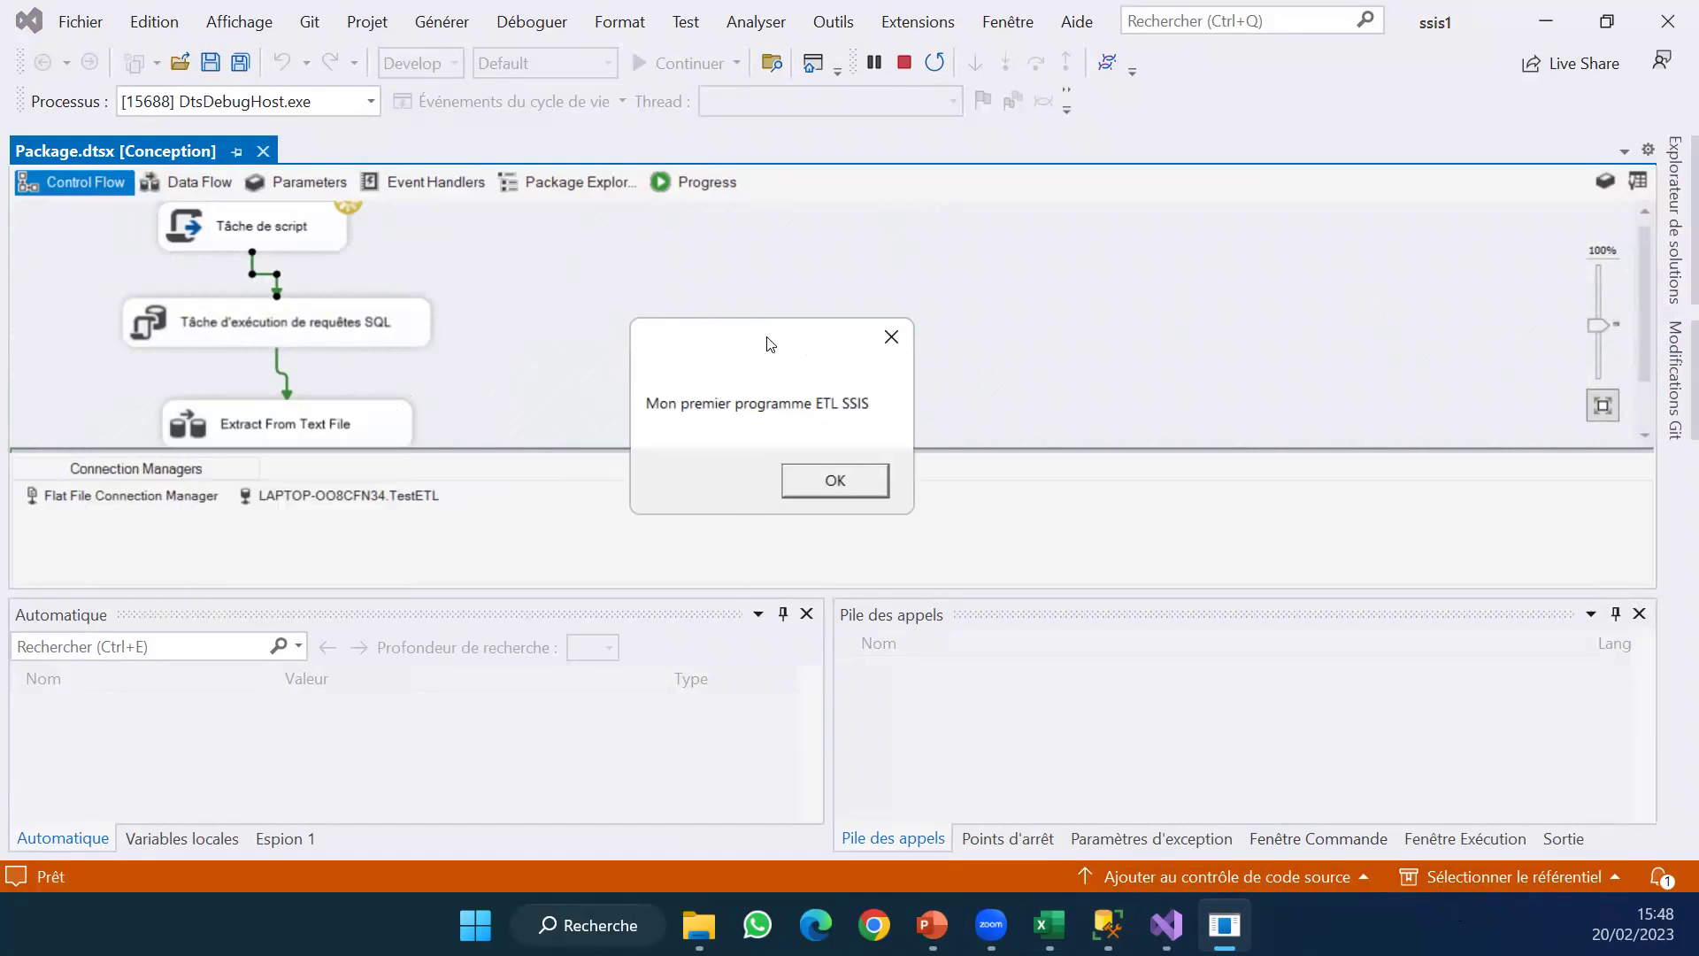
pyautogui.click(824, 478)
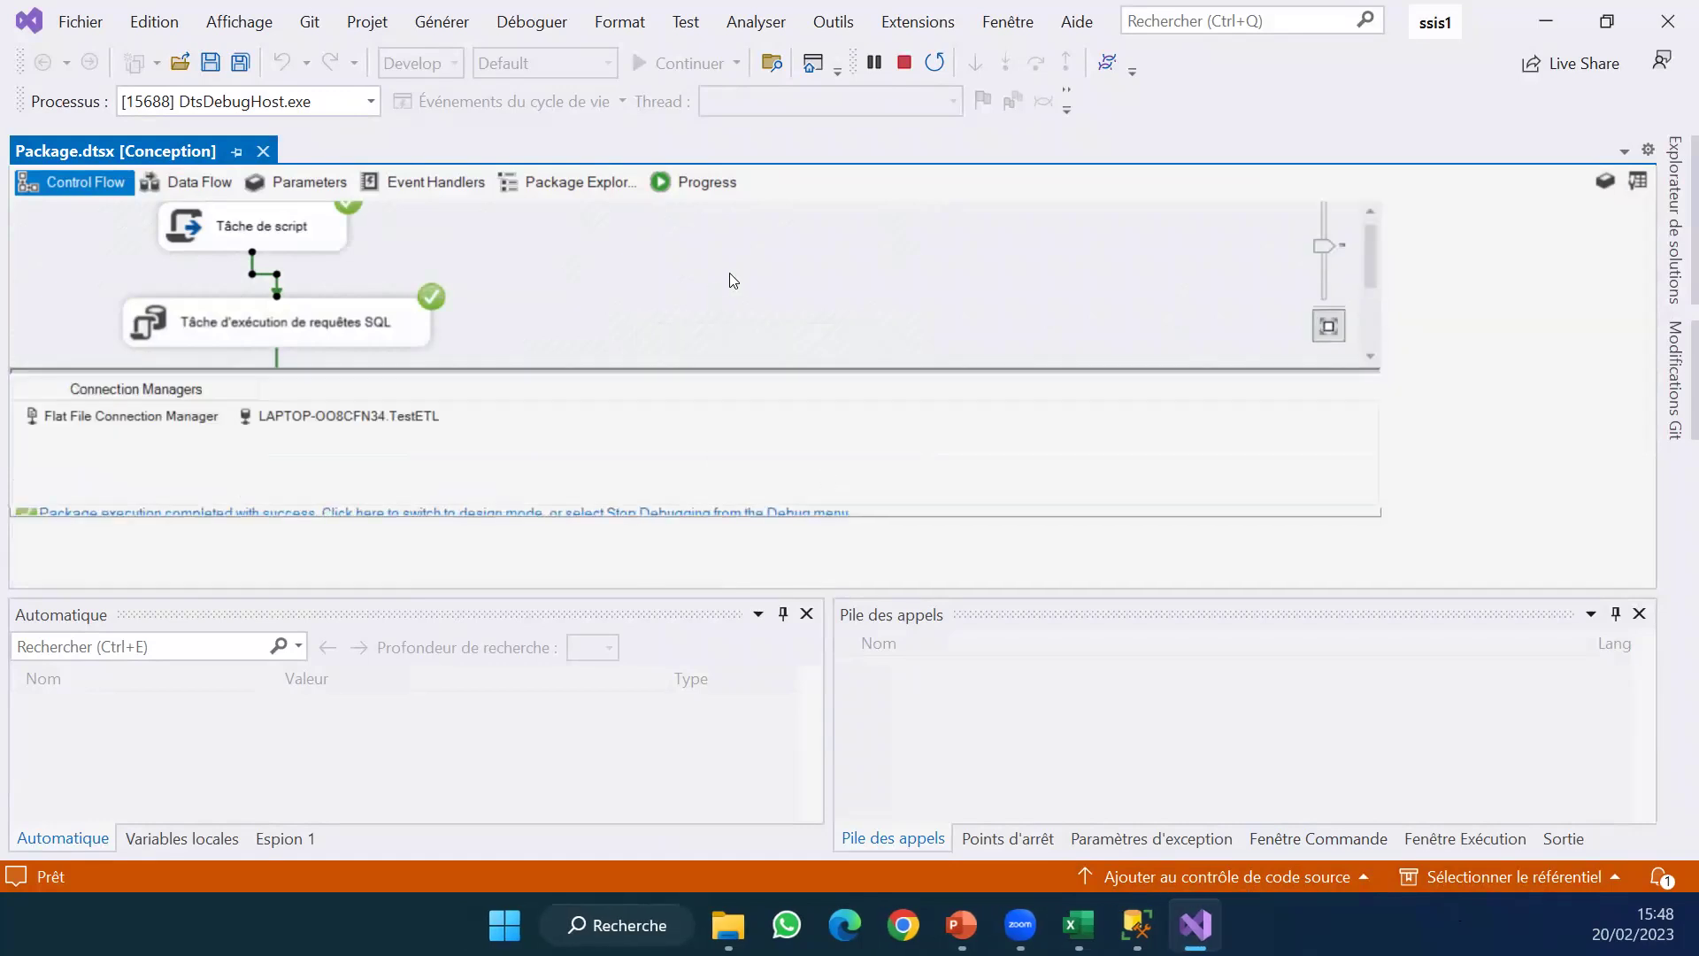
pyautogui.click(904, 62)
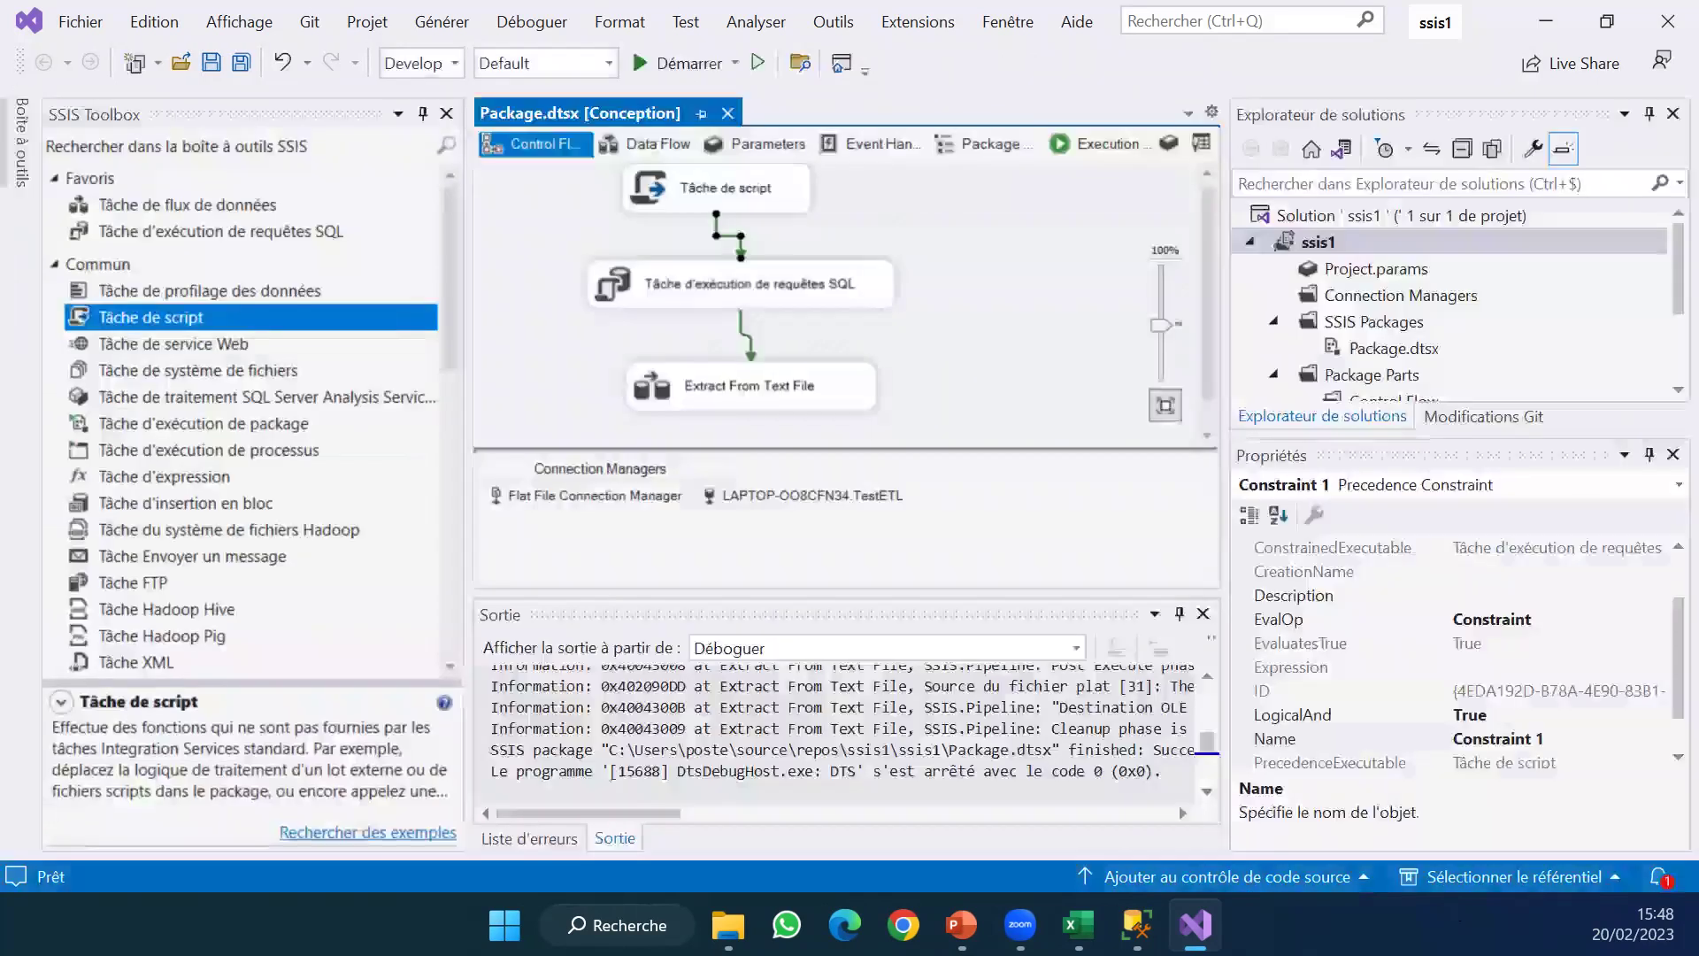
pyautogui.click(961, 925)
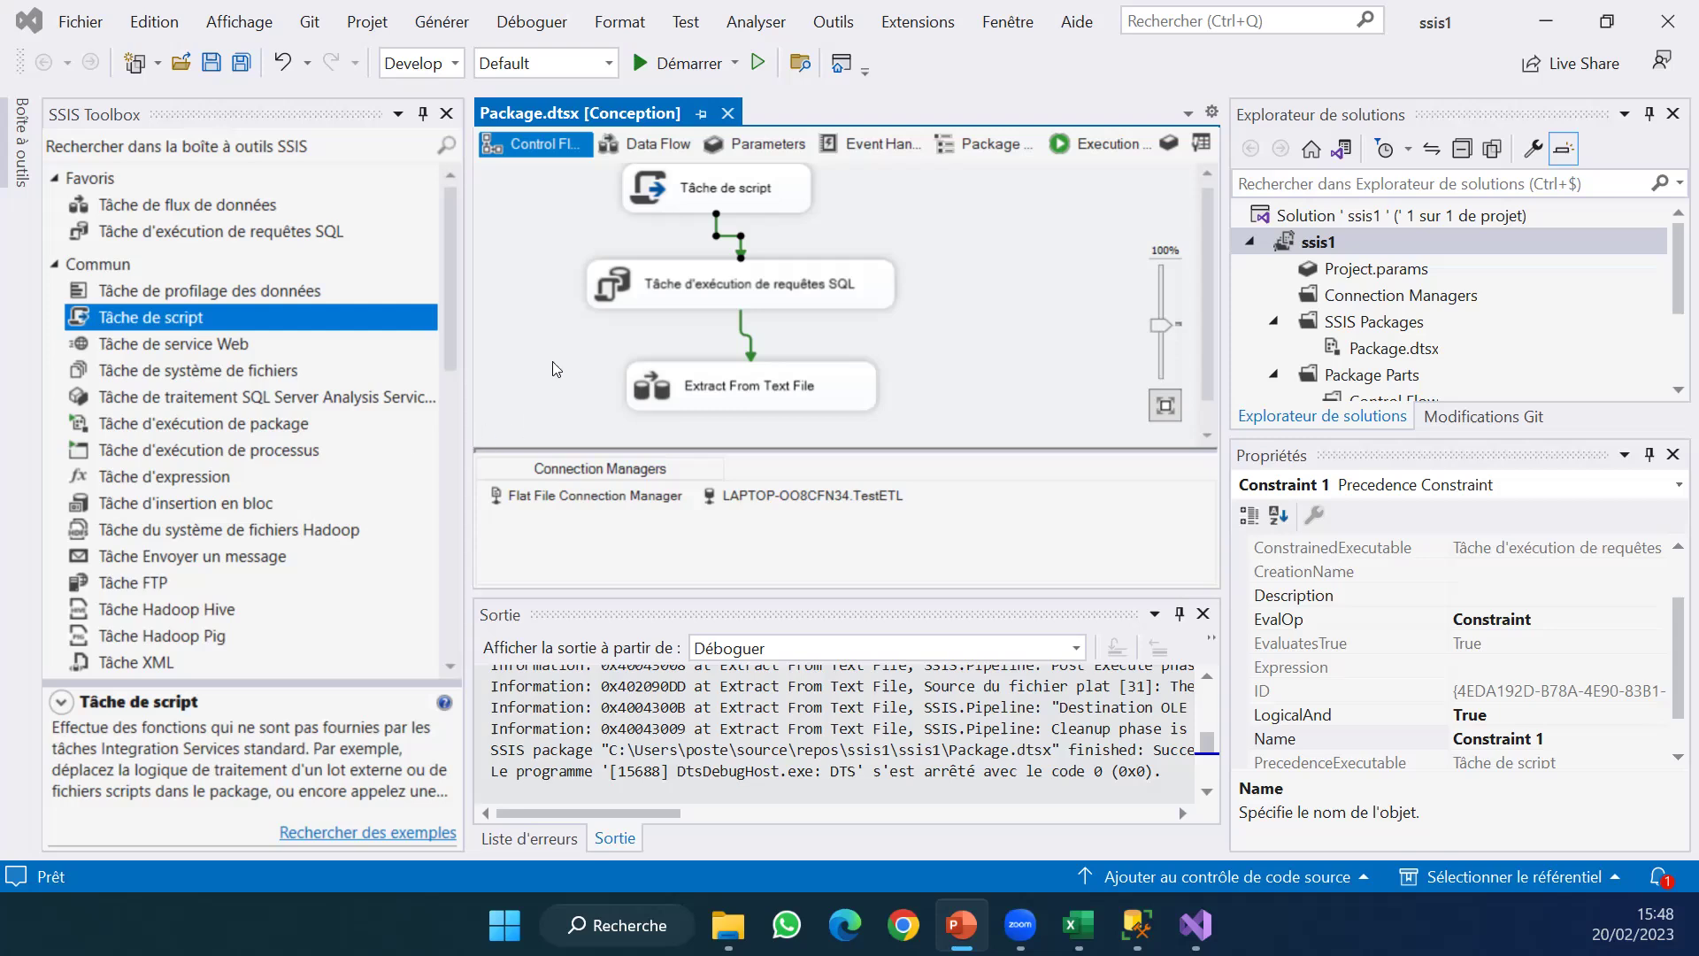
# Add a Colonne dérivée transformation to the Extract From Text File data flow, moving Destination OLE DB down to make room.
pyautogui.click(634, 142)
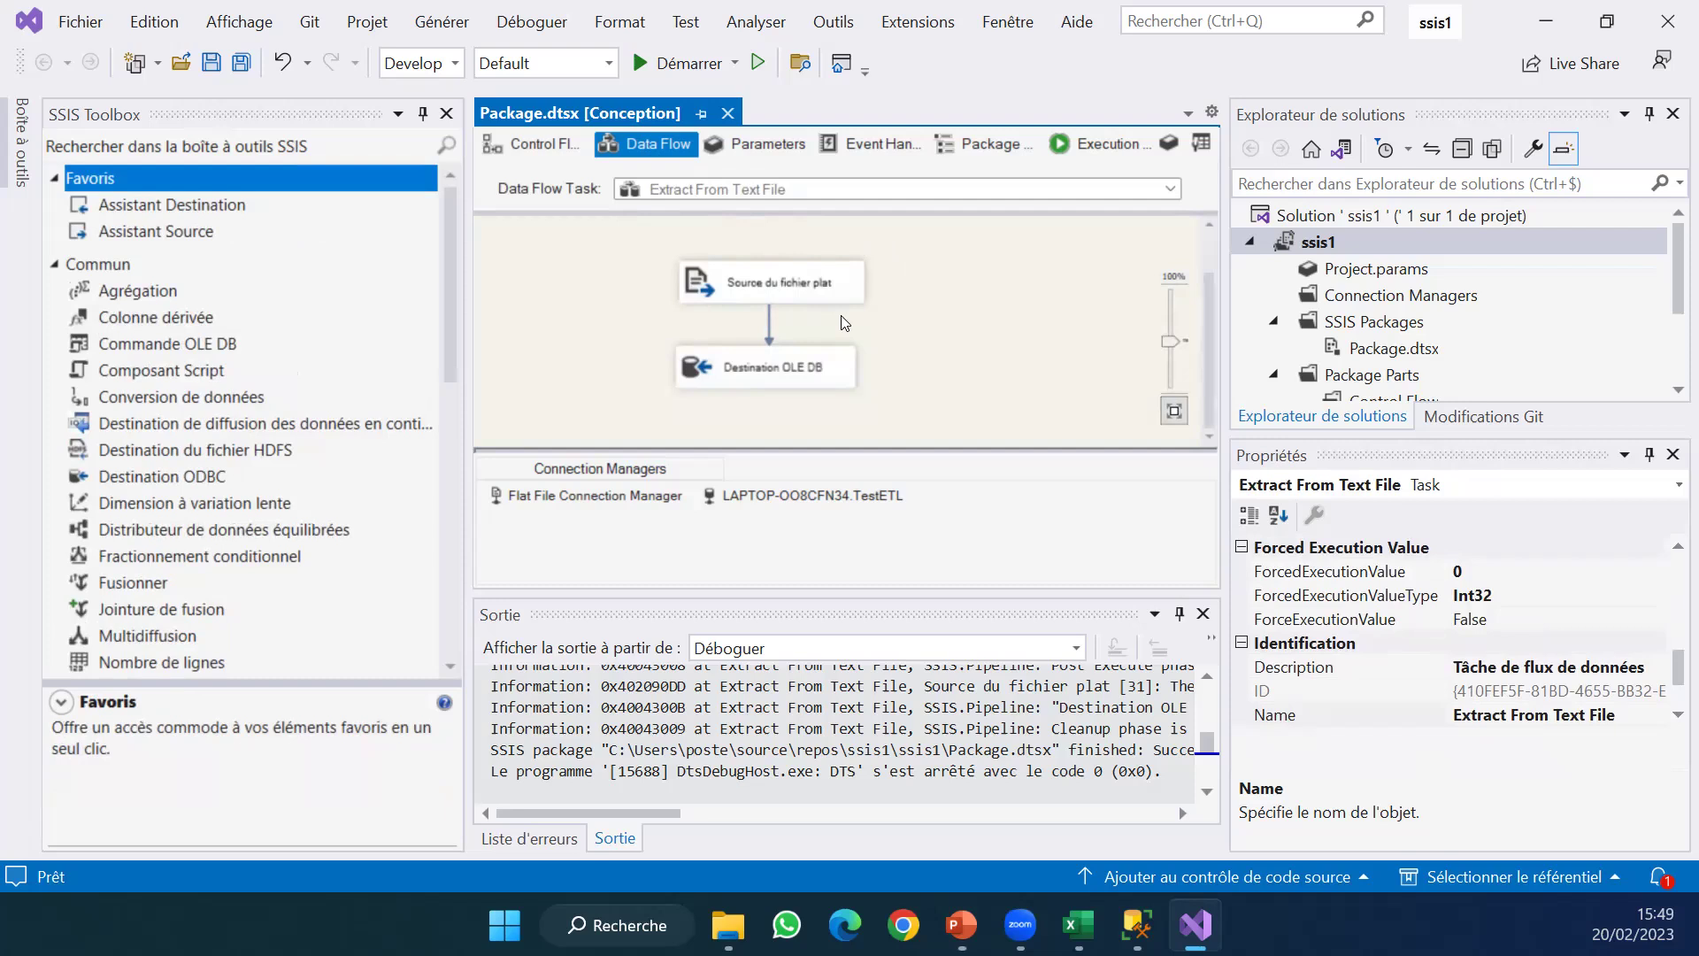
pyautogui.moveTo(851, 381); pyautogui.dragTo(849, 415)
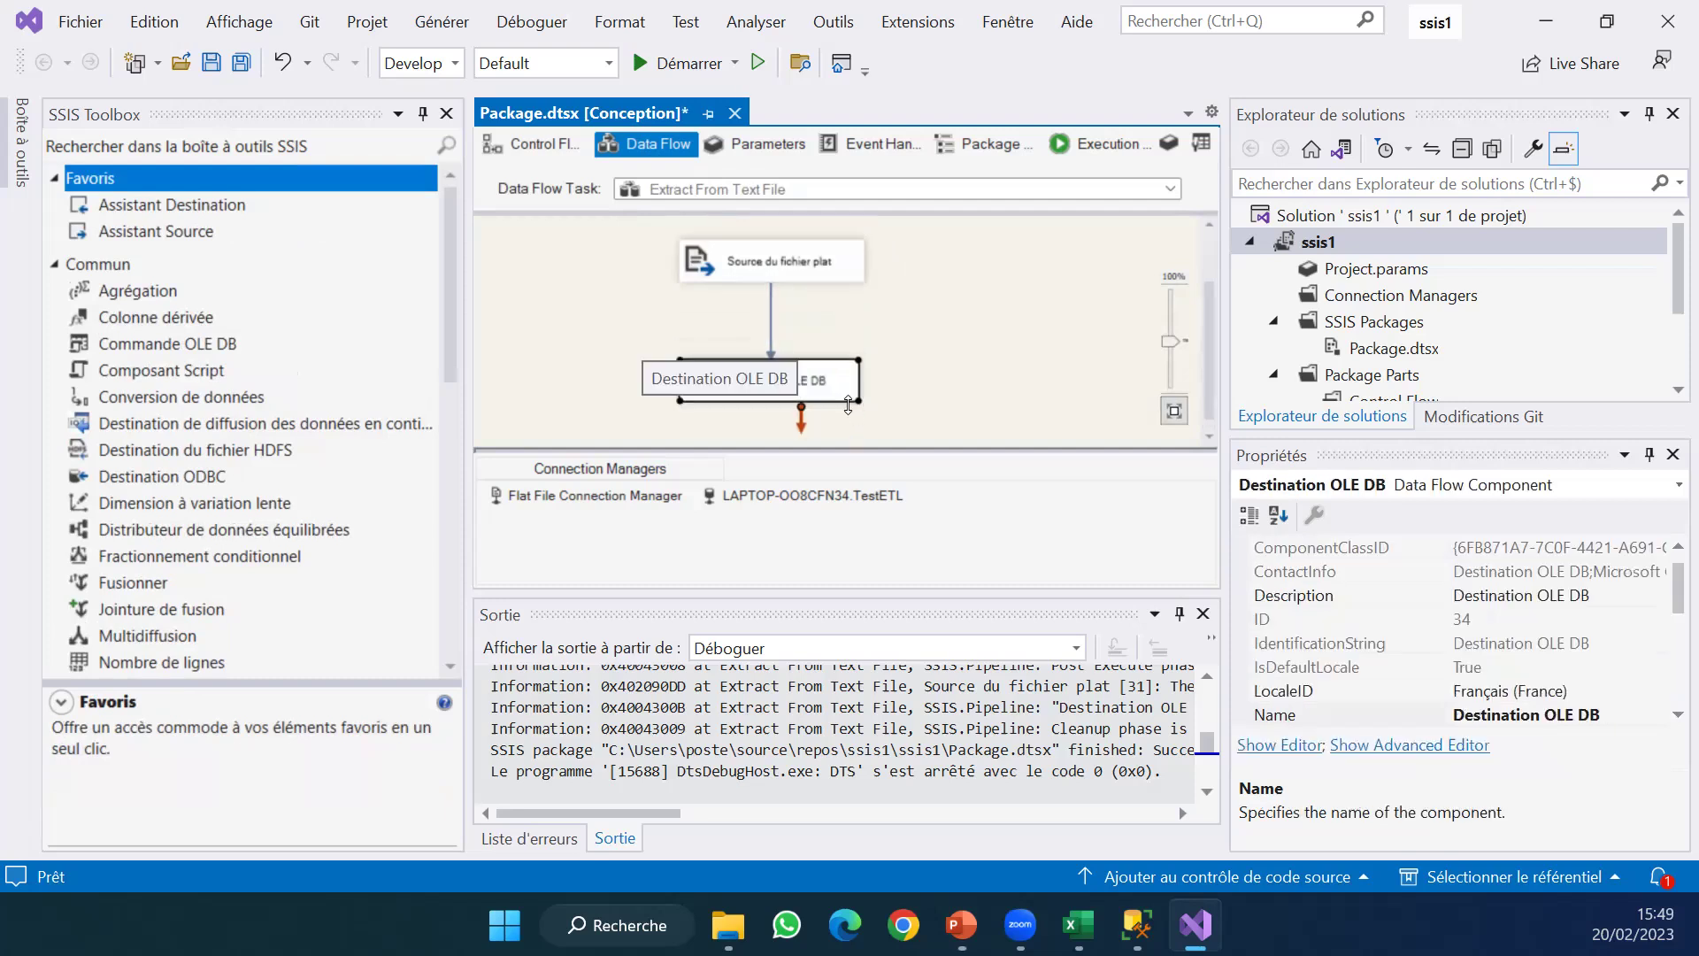
pyautogui.click(769, 320)
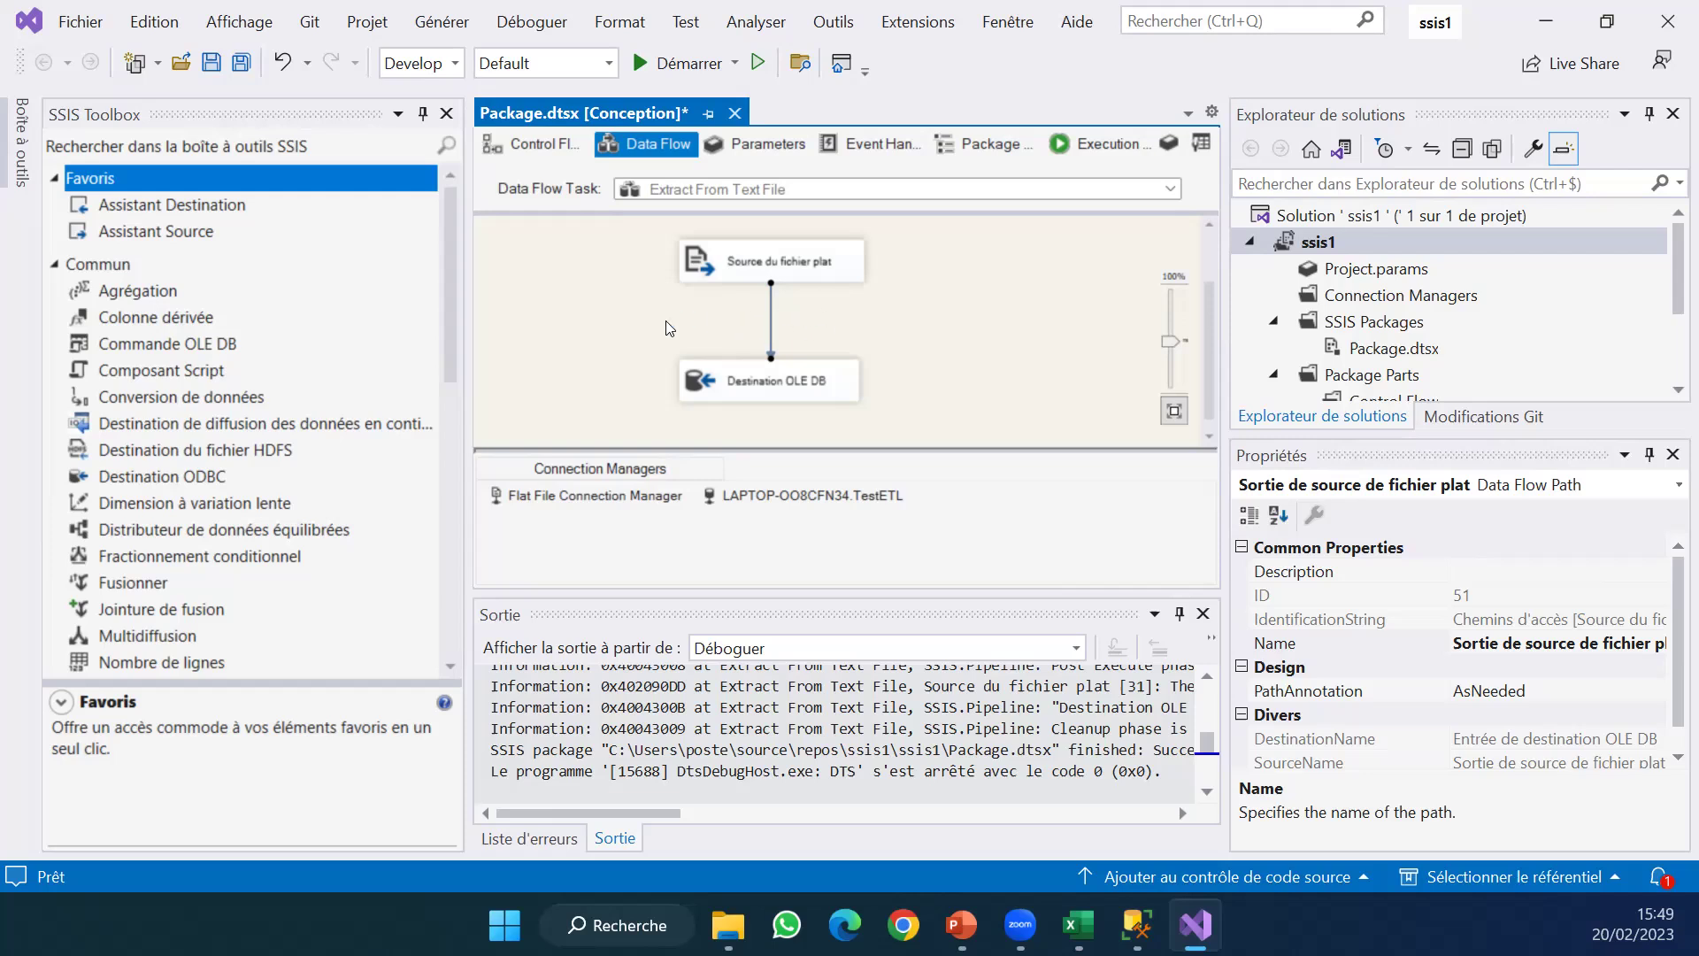
pyautogui.moveTo(150, 319); pyautogui.dragTo(523, 258)
pyautogui.moveTo(598, 300); pyautogui.dragTo(598, 301)
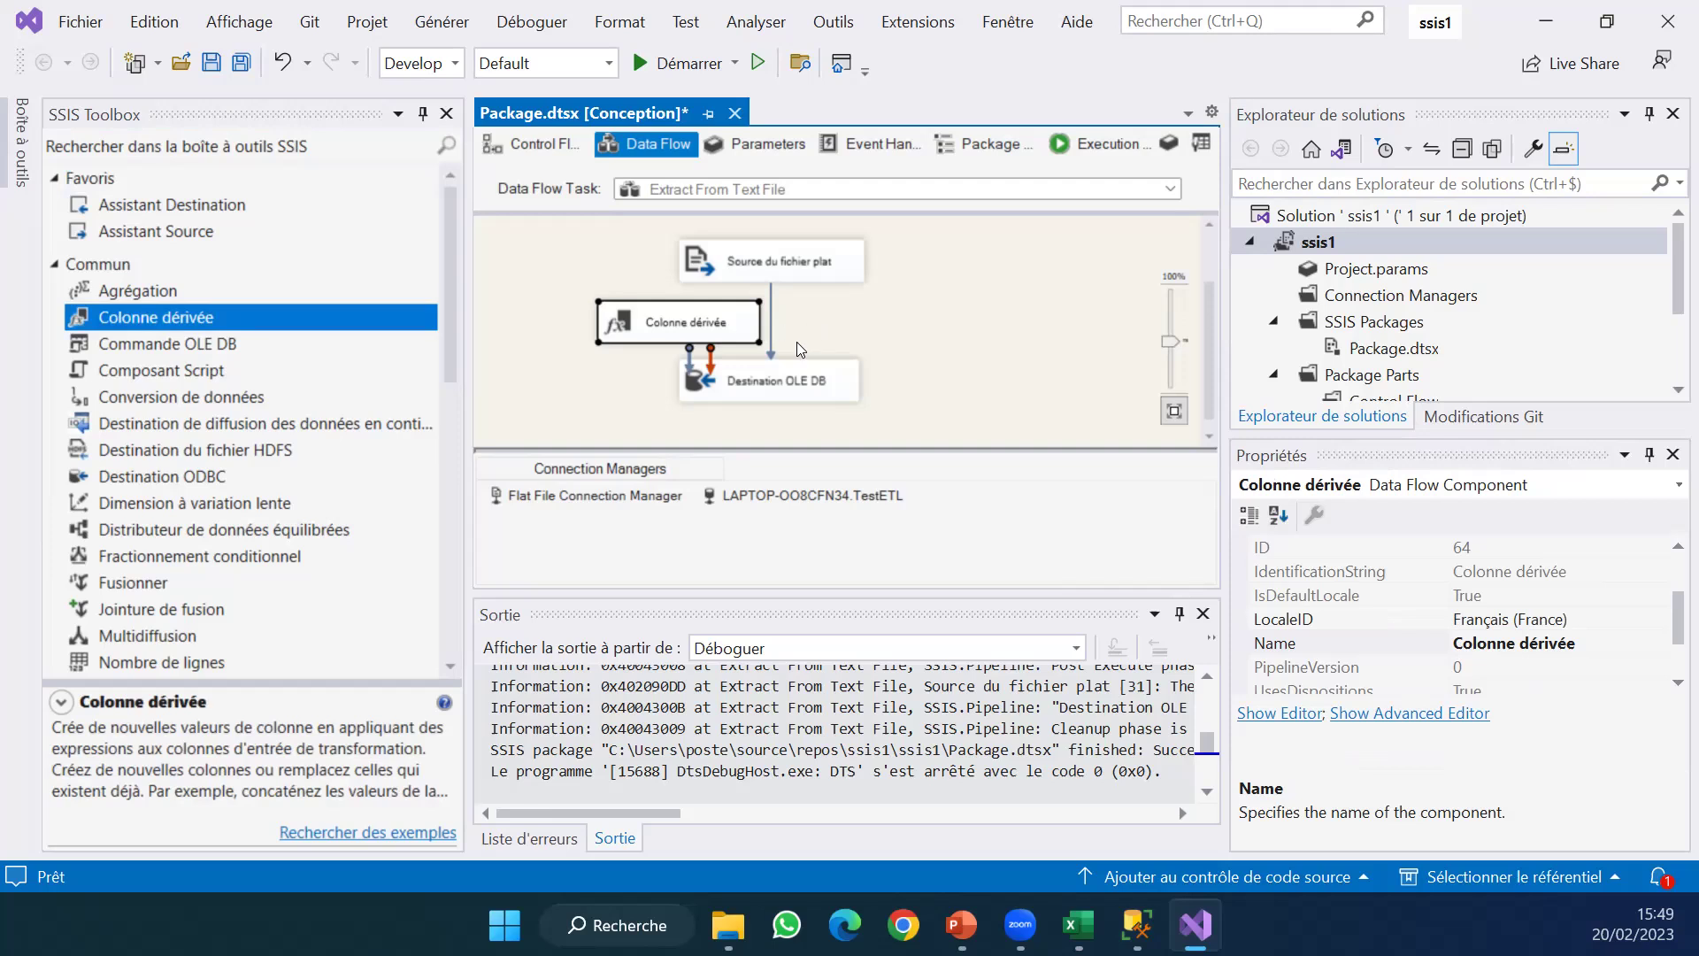
pyautogui.click(802, 350)
pyautogui.moveTo(850, 394); pyautogui.dragTo(850, 411)
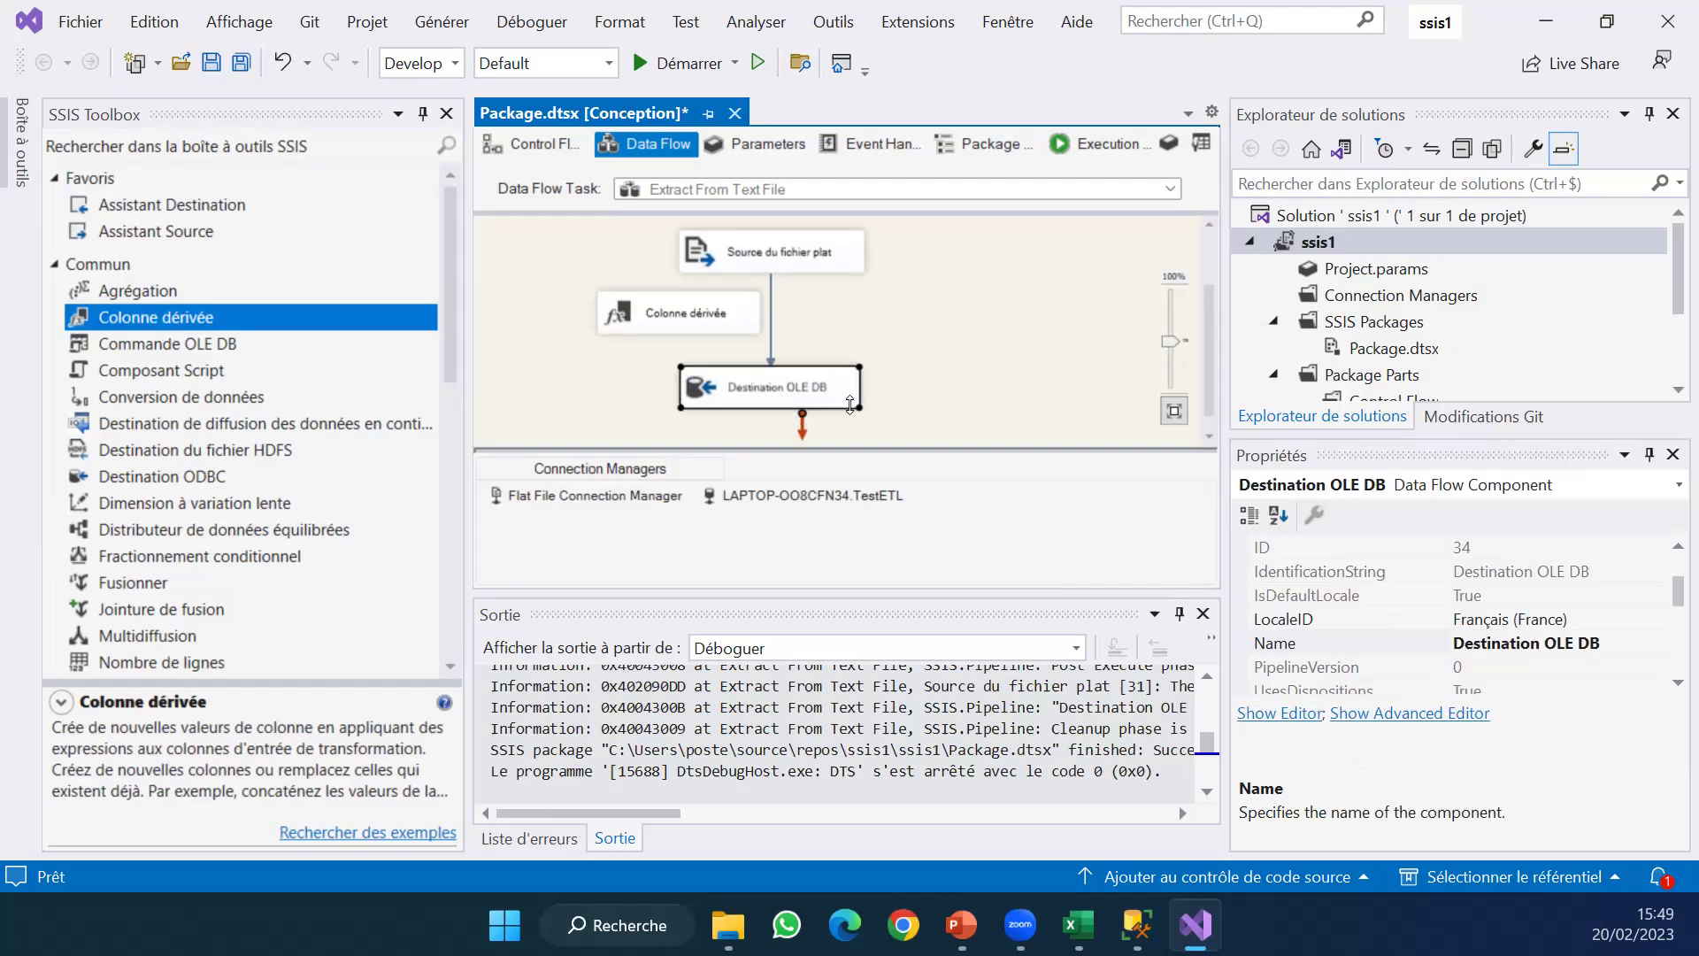
# Delete the direct path from Source du fichier plat to Destination OLE DB and reconnect them through Colonne dérivée.
pyautogui.click(769, 341)
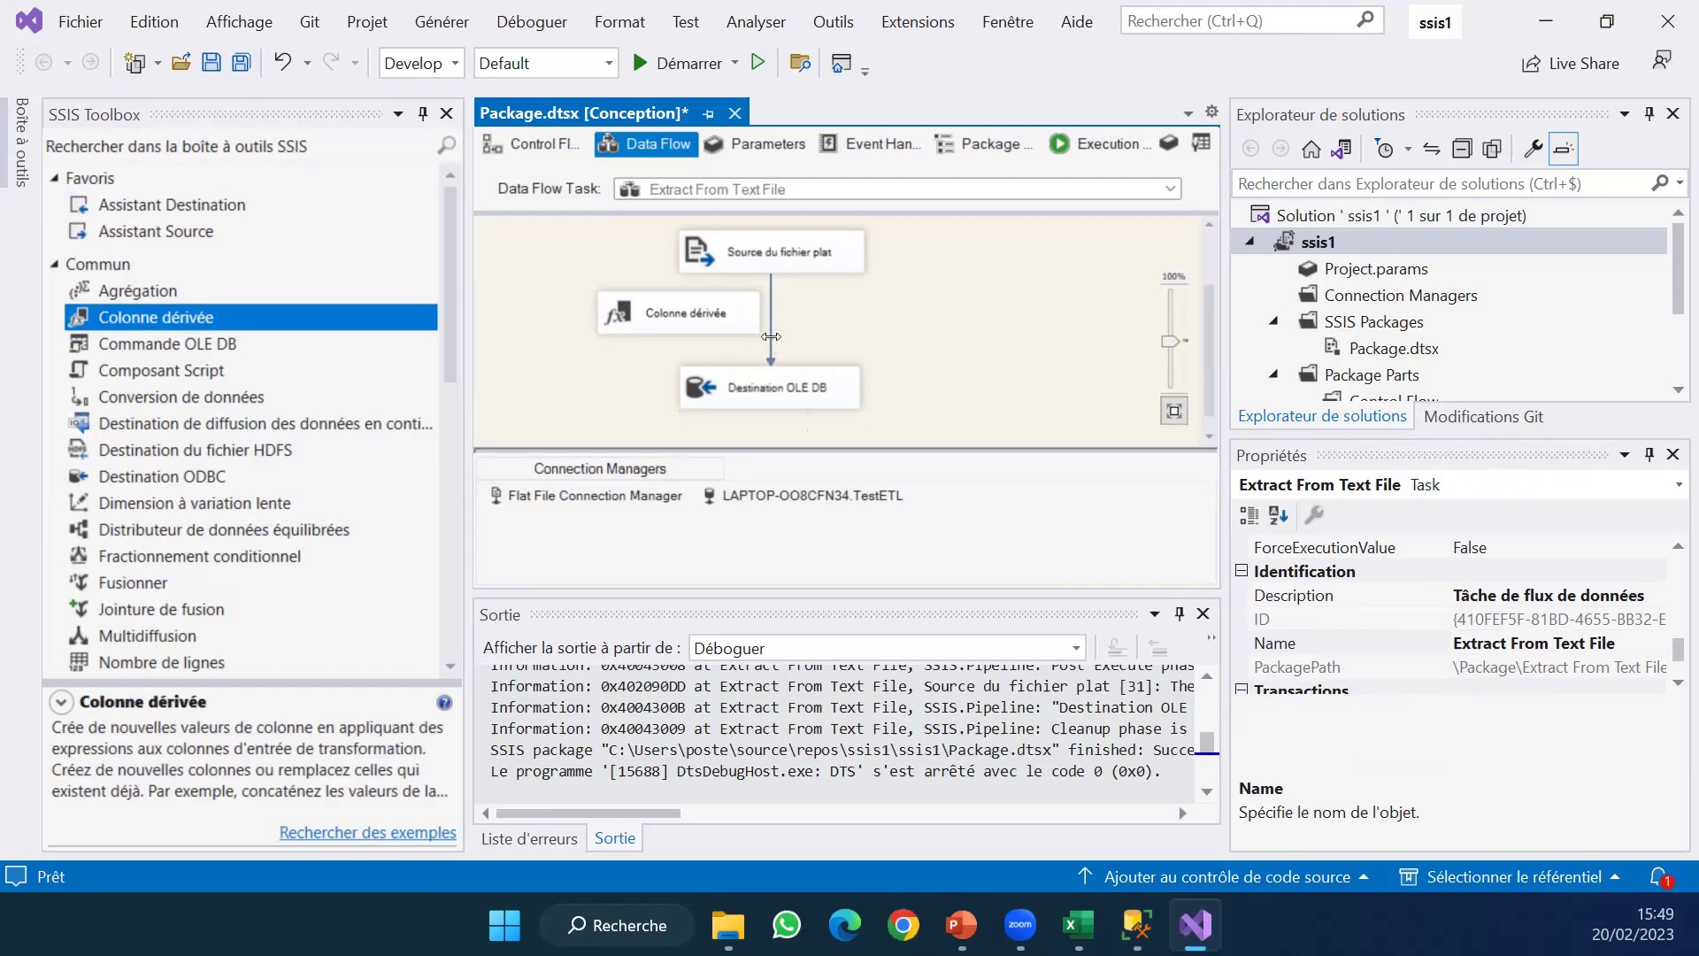
pyautogui.click(771, 337)
pyautogui.press('Delete')
pyautogui.moveTo(741, 329); pyautogui.dragTo(848, 340)
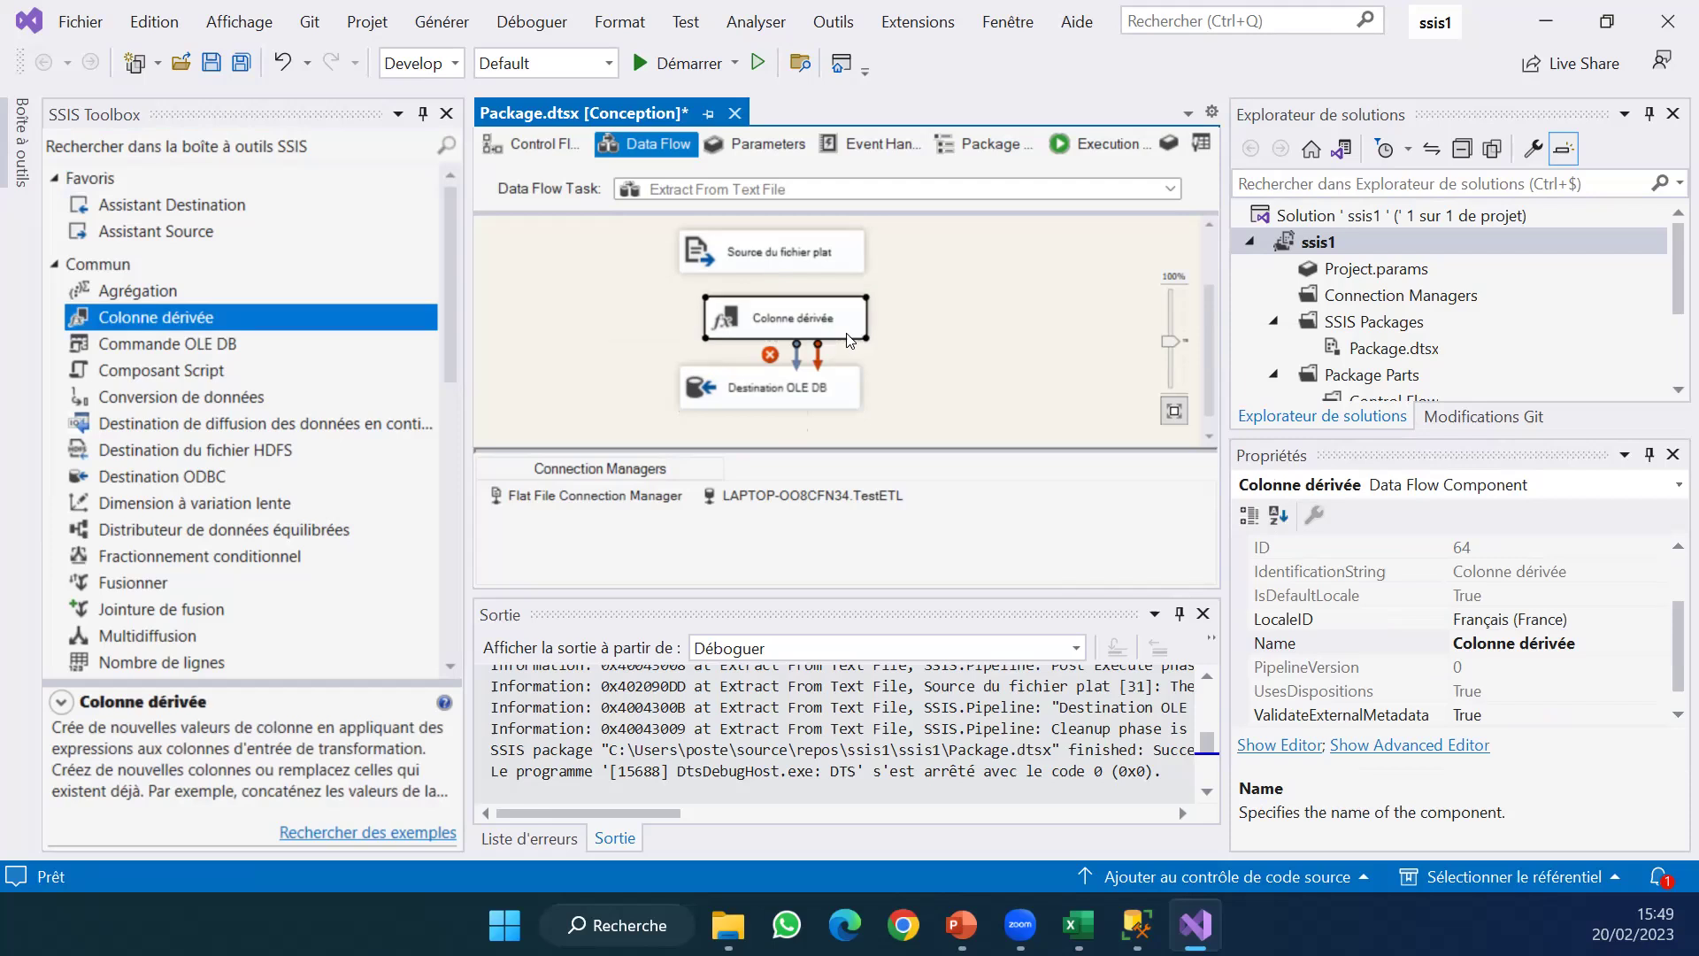
pyautogui.click(790, 266)
pyautogui.moveTo(784, 282); pyautogui.dragTo(732, 385)
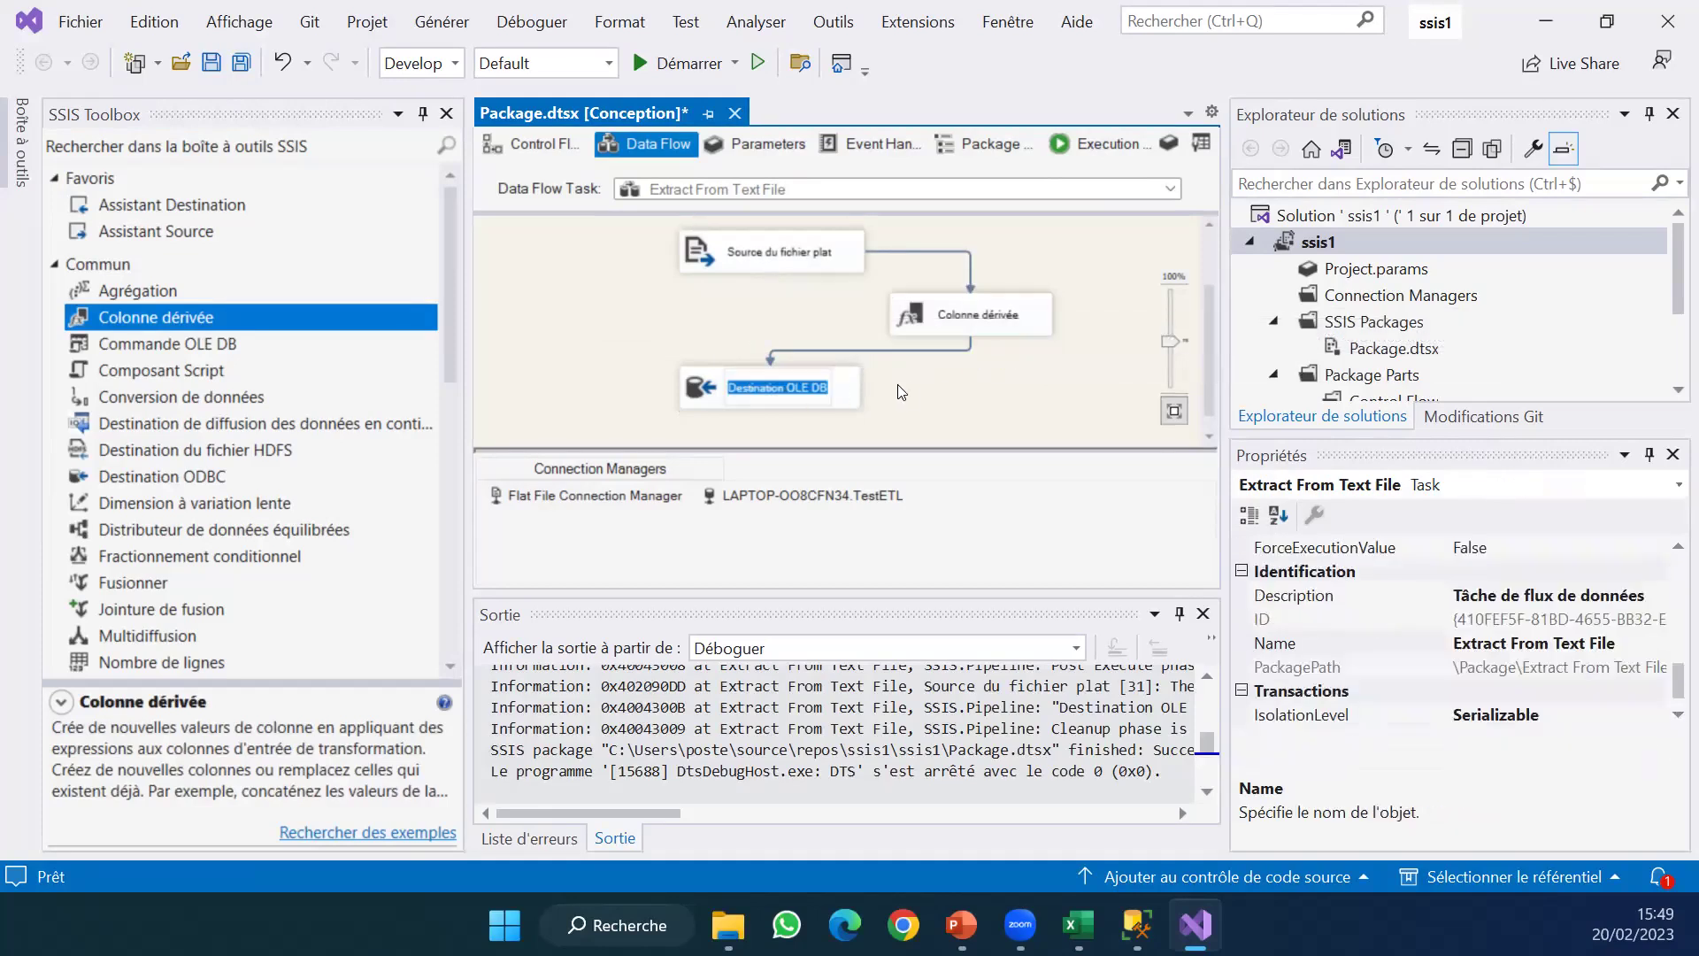
# Open the Colonne dérivée transformation for editing and set its first derived column to Replace 'Nom'.
pyautogui.rightClick(1018, 312)
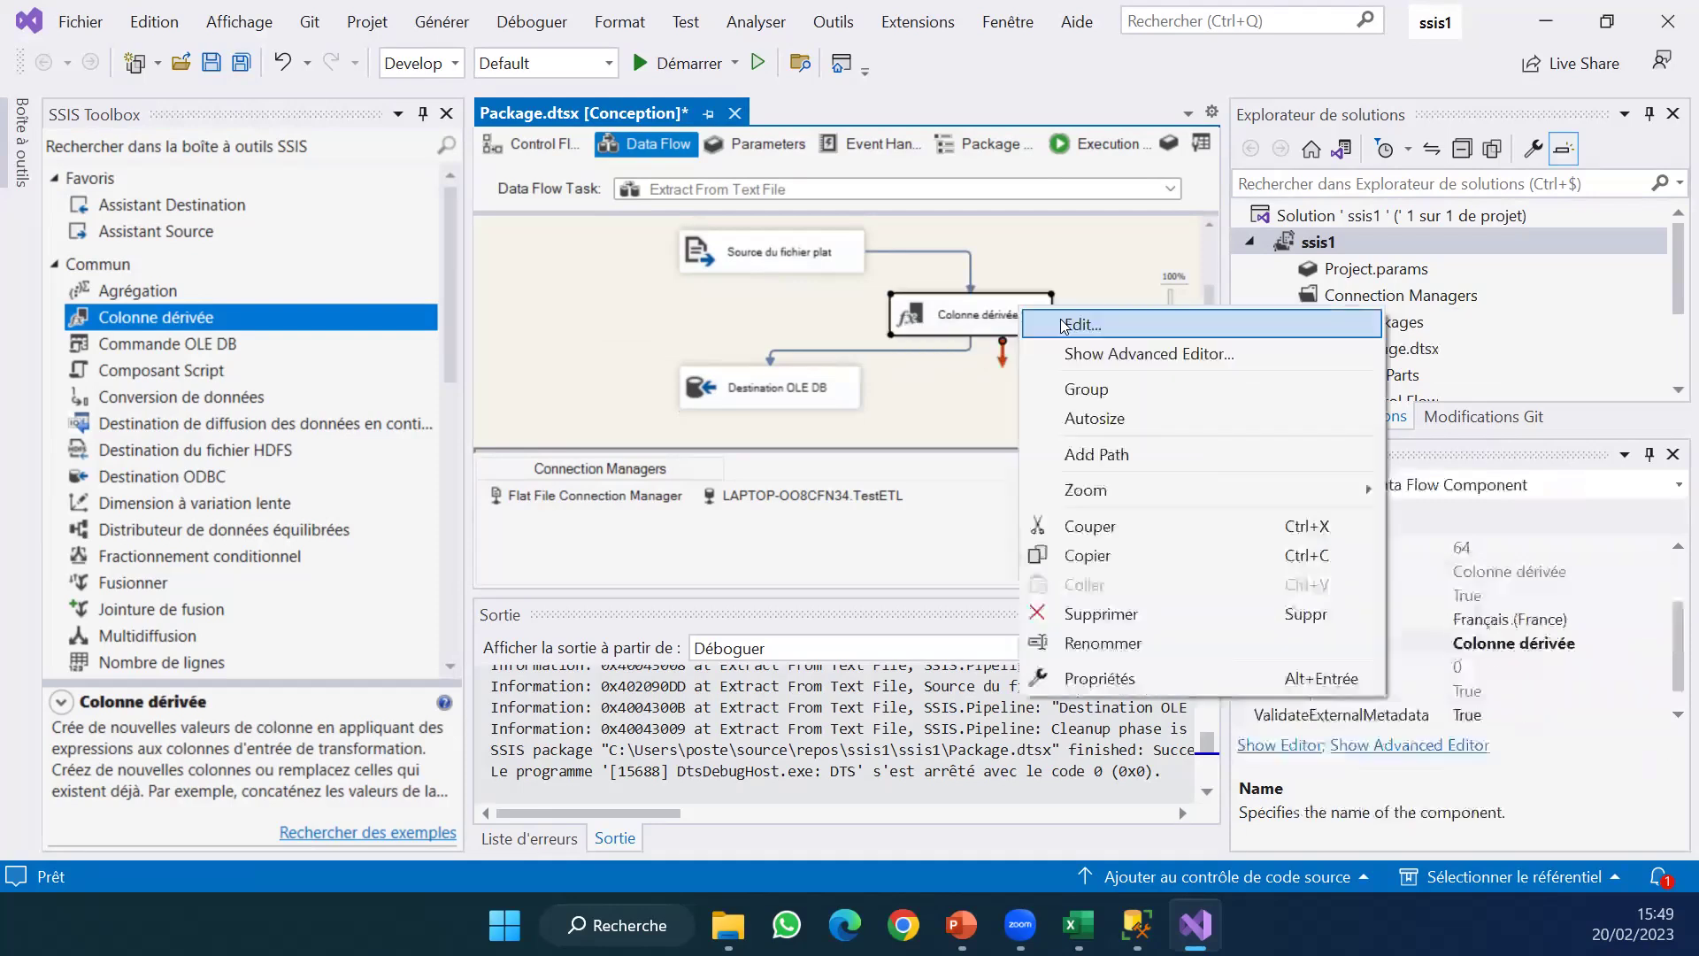
pyautogui.click(1062, 325)
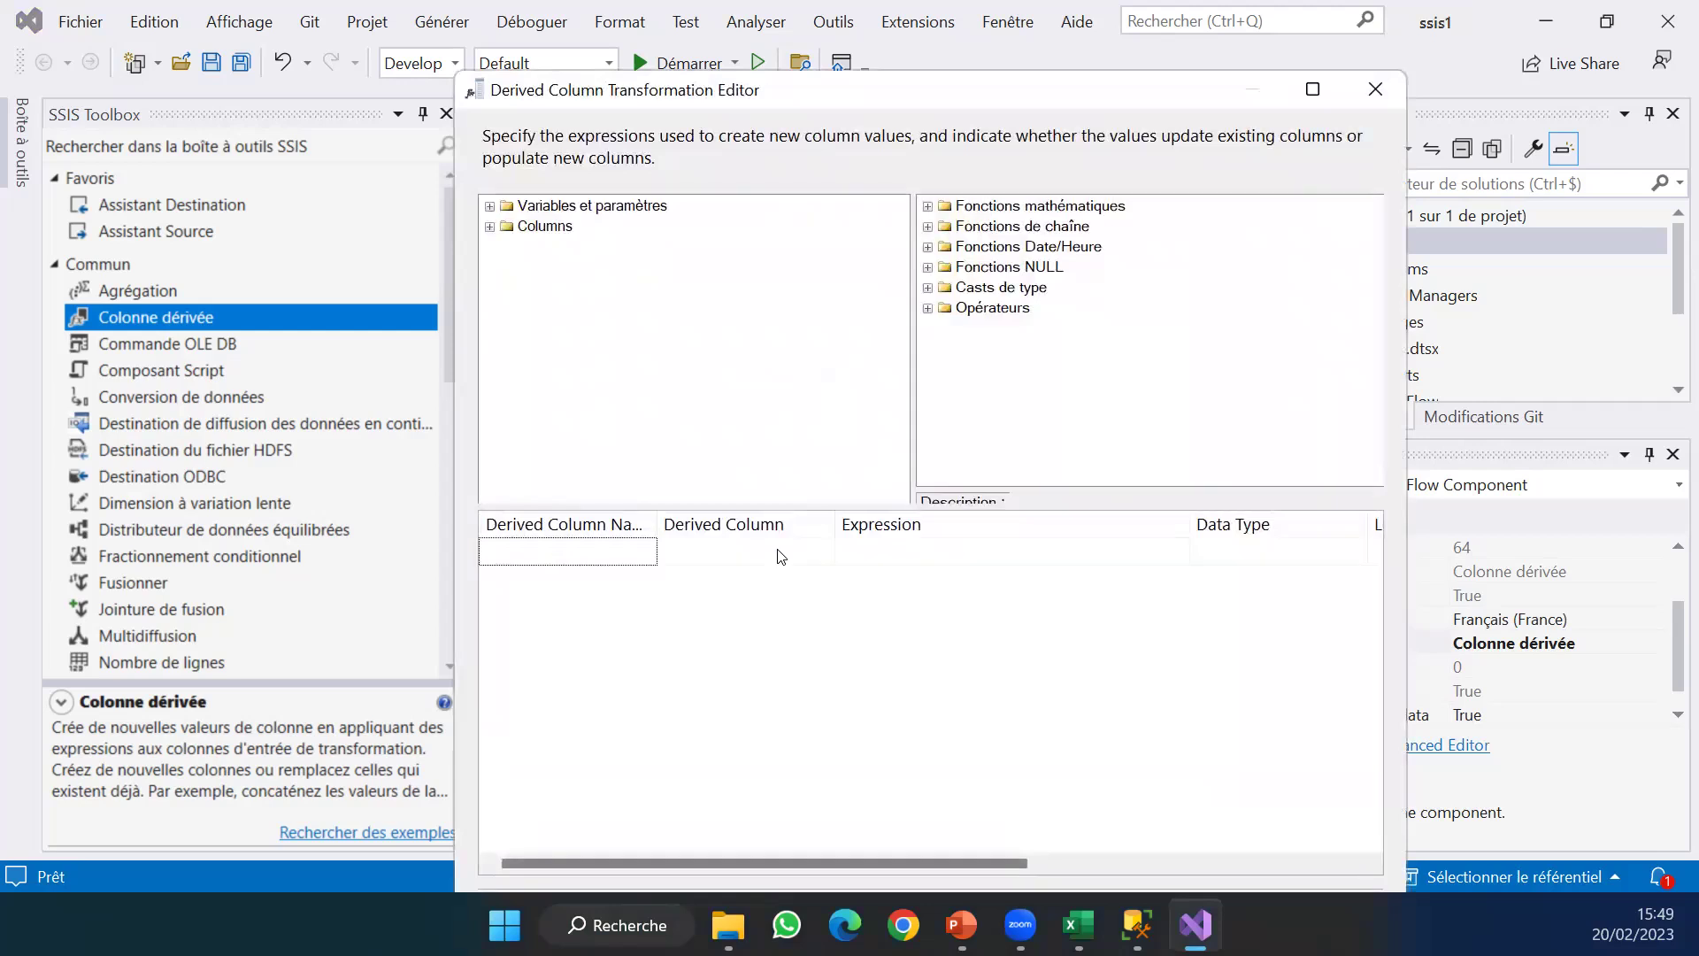
pyautogui.click(823, 553)
pyautogui.click(823, 553)
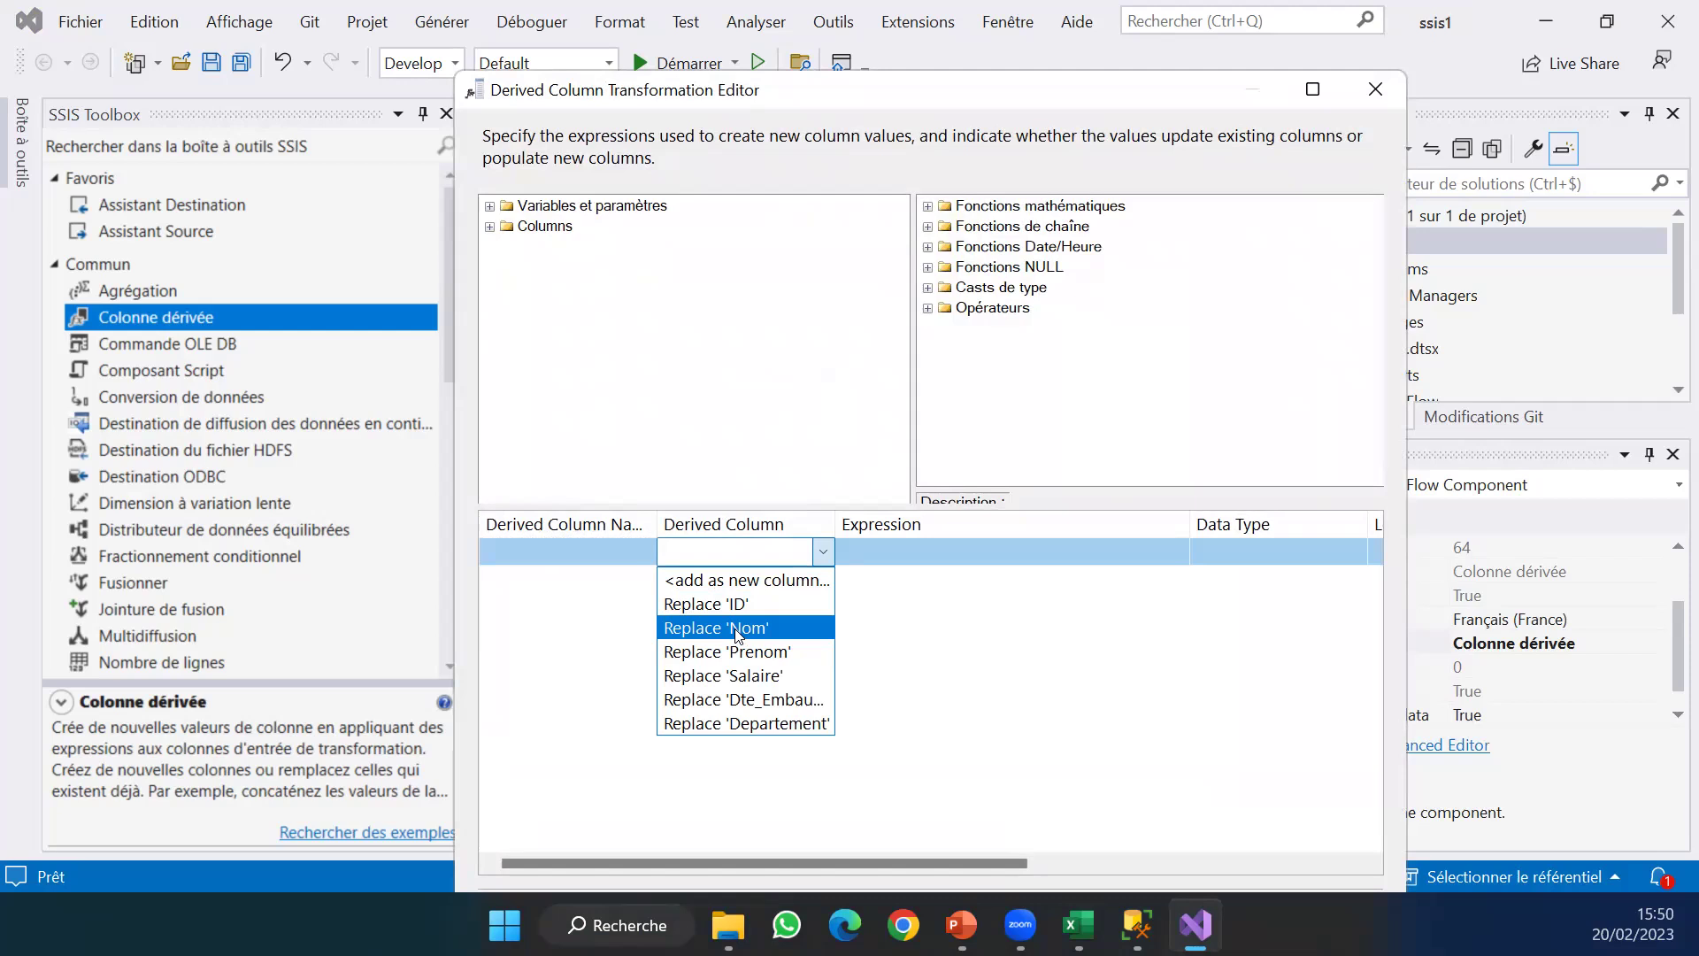
pyautogui.click(737, 629)
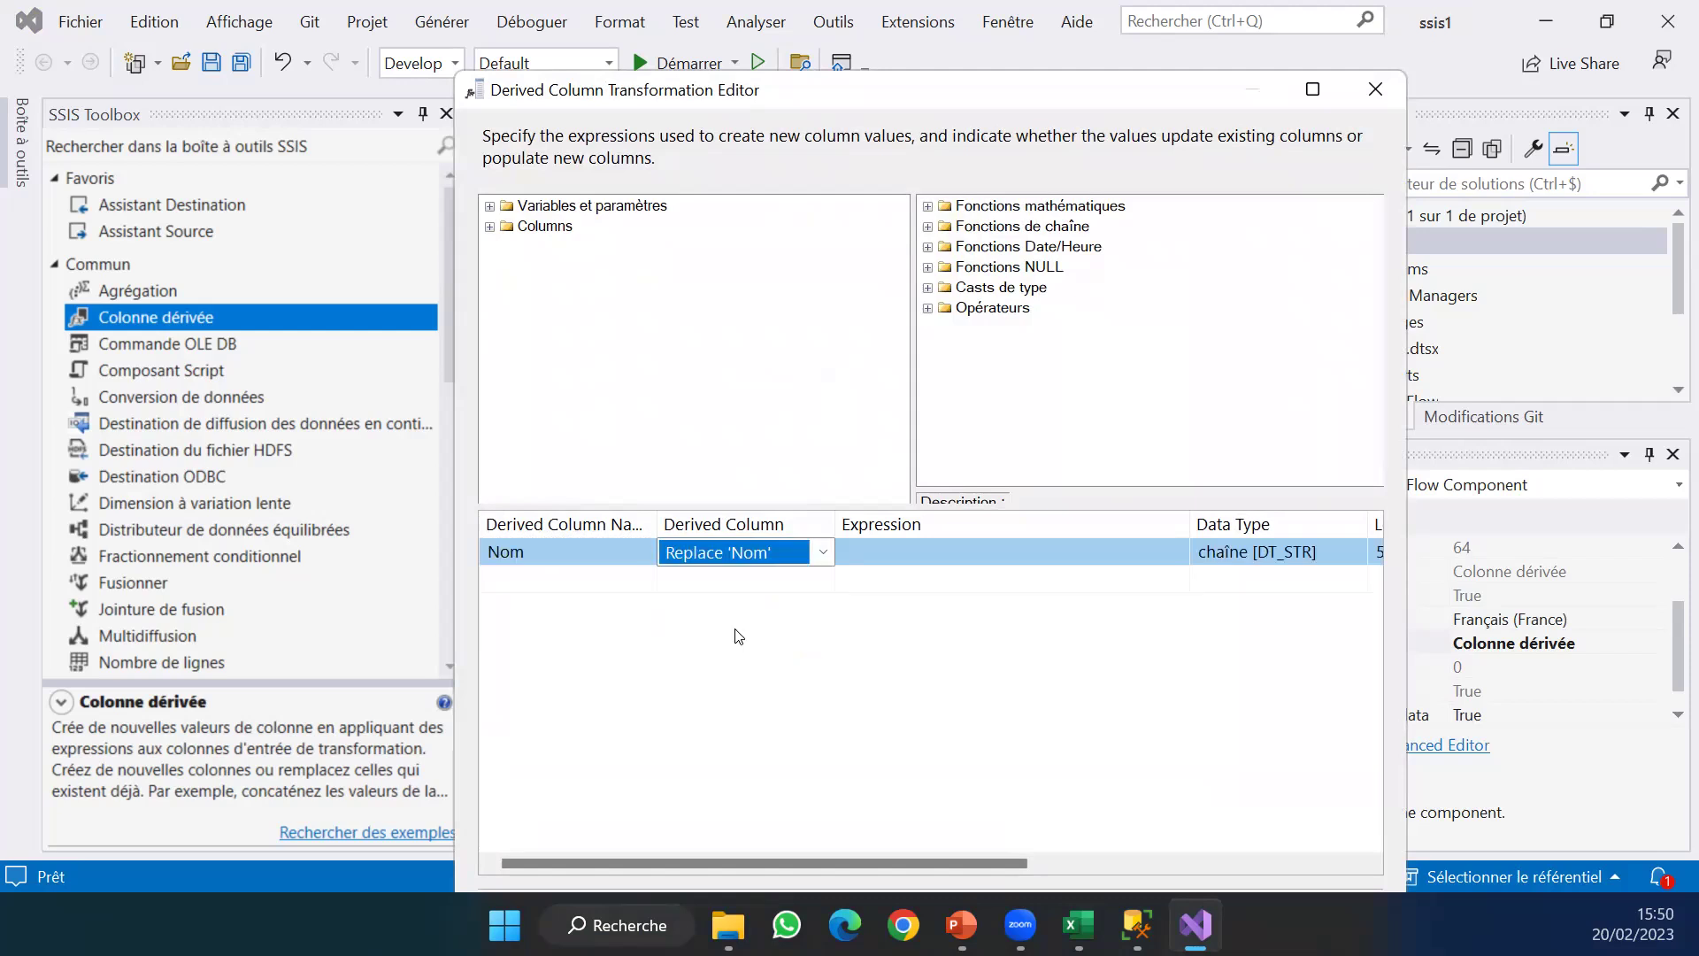
# Insert the UPPER string function into the expression of the Nom derived column.
pyautogui.click(953, 545)
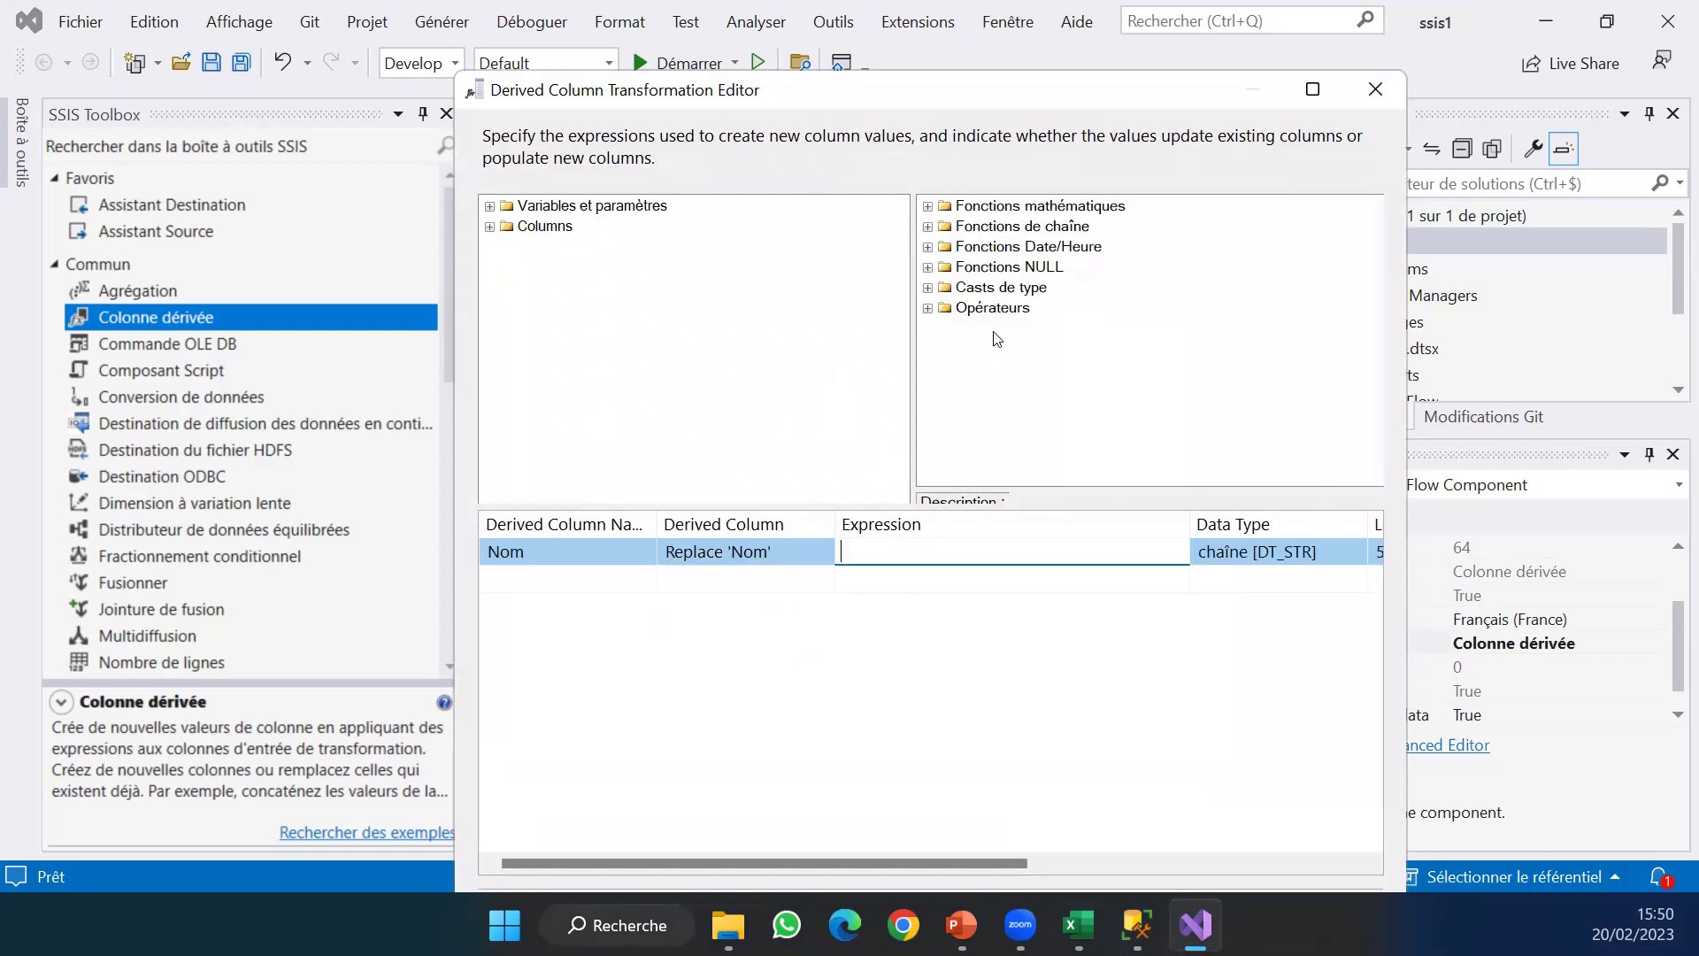
pyautogui.click(928, 228)
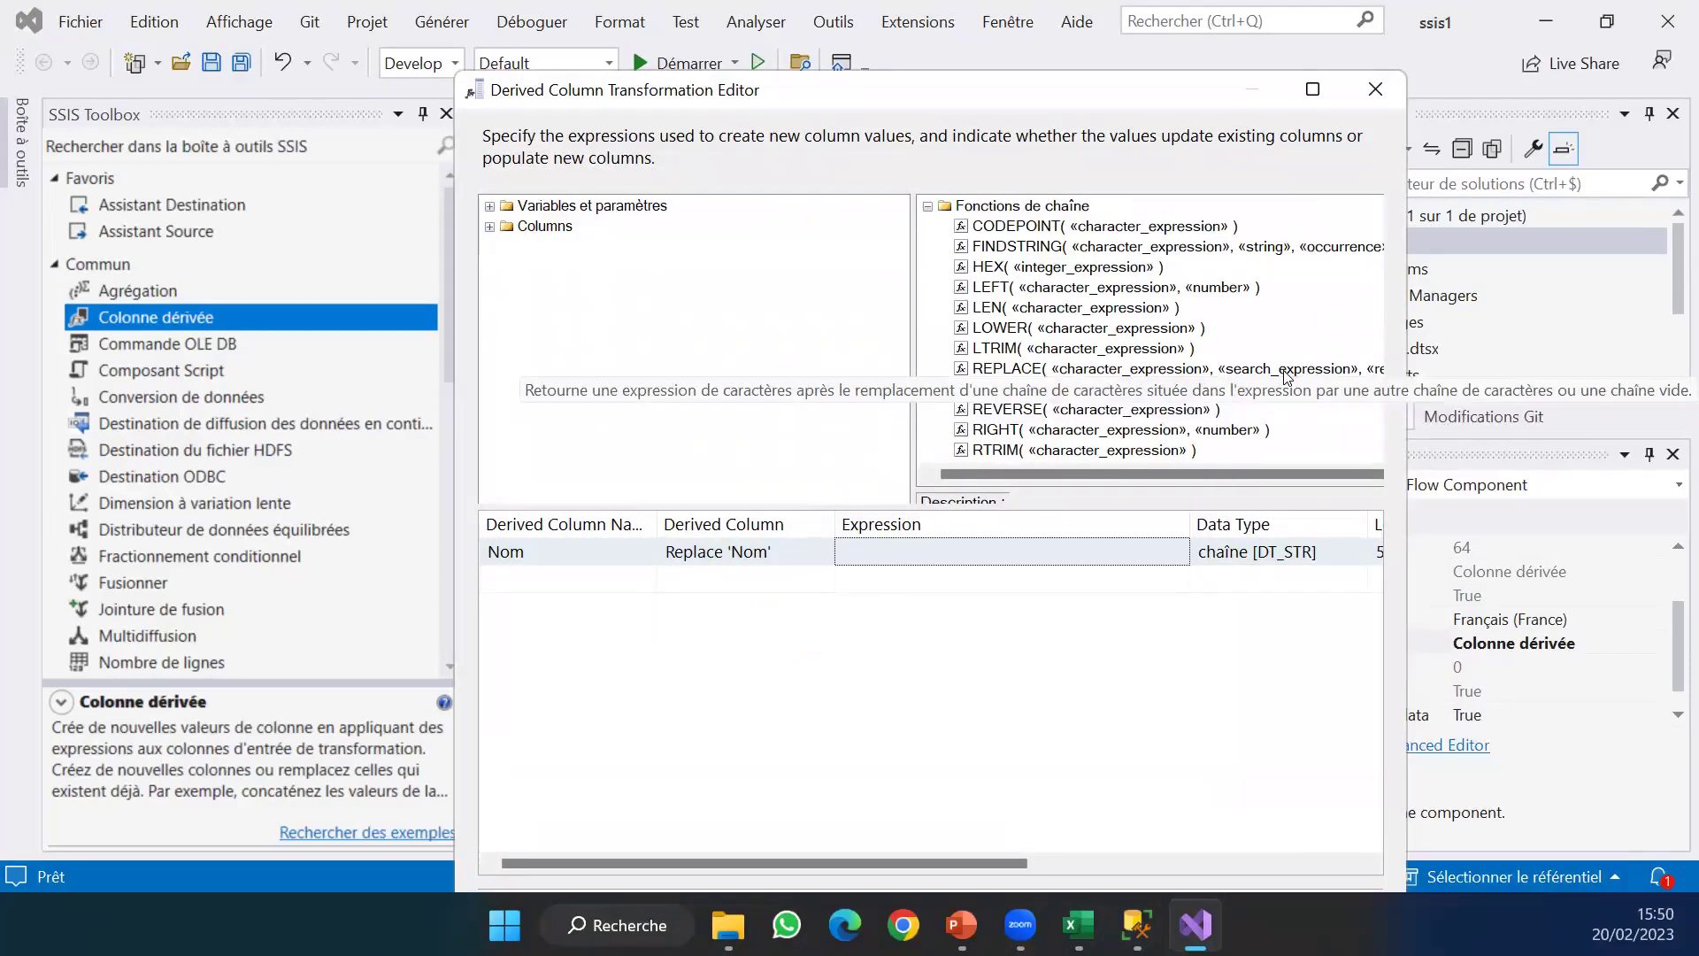
pyautogui.click(1182, 410)
pyautogui.press('Down')
pyautogui.press('Down')
pyautogui.press('Down')
pyautogui.press('Down')
pyautogui.press('Down')
pyautogui.press('Down')
pyautogui.press('Down')
pyautogui.press('Down')
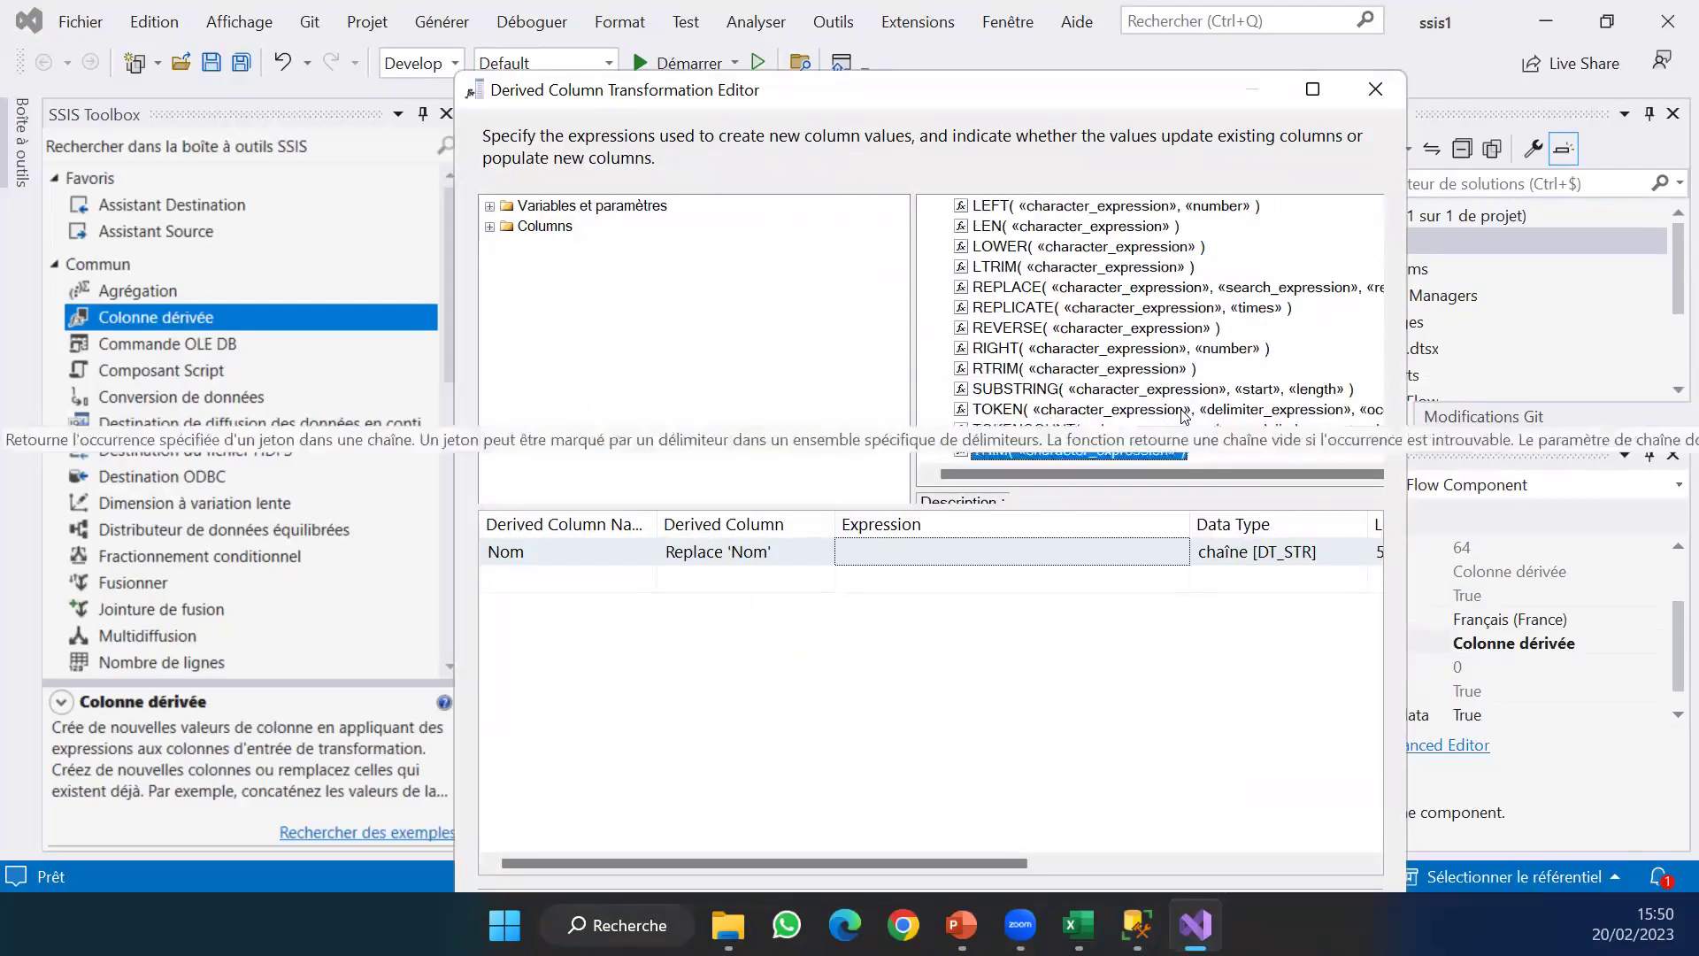
pyautogui.moveTo(1183, 414); pyautogui.dragTo(1127, 544)
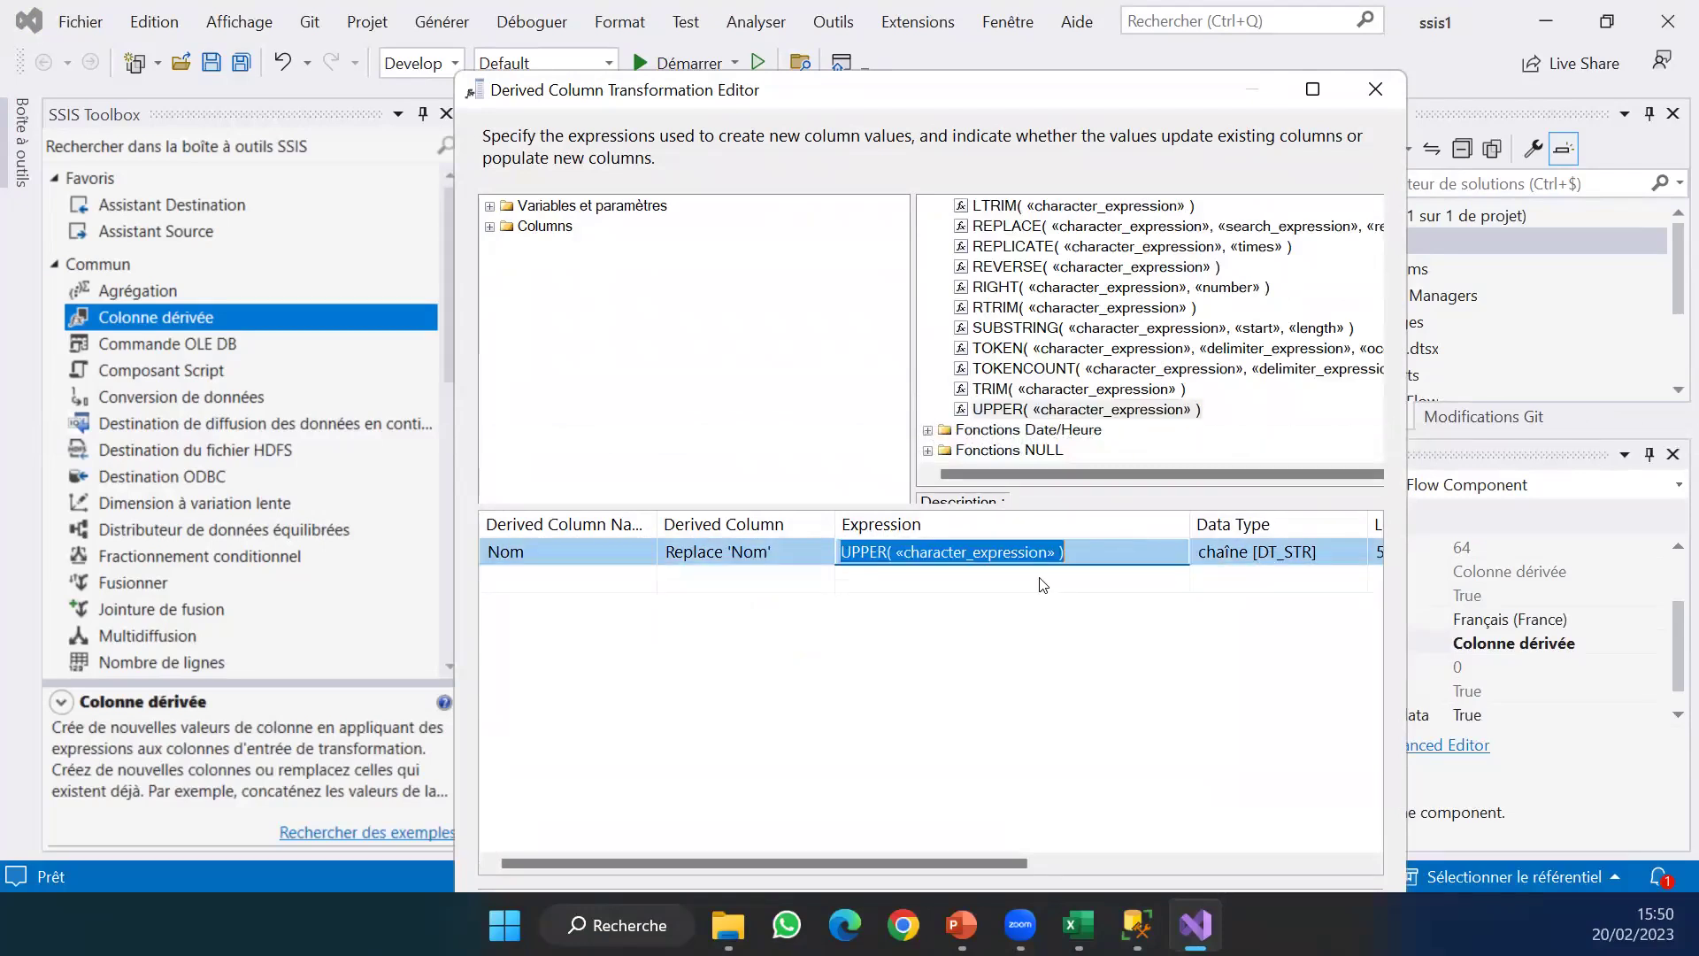
# Replace the UPPER function's placeholder argument with Nom, so the expression reads UPPER( Nom ), and confirm the transformation.
pyautogui.click(1055, 555)
pyautogui.press('BackSpace')
pyautogui.press('BackSpace')
pyautogui.press('BackSpace')
pyautogui.press('BackSpace')
pyautogui.press('BackSpace')
pyautogui.press('BackSpace')
pyautogui.press('BackSpace')
pyautogui.press('BackSpace')
pyautogui.press('BackSpace')
pyautogui.press('BackSpace')
pyautogui.press('BackSpace')
pyautogui.press('BackSpace')
pyautogui.press('BackSpace')
pyautogui.press('BackSpace')
pyautogui.press('BackSpace')
pyautogui.press('BackSpace')
pyautogui.press('BackSpace')
pyautogui.press('BackSpace')
pyautogui.press('BackSpace')
pyautogui.press('BackSpace')
pyautogui.press('BackSpace')
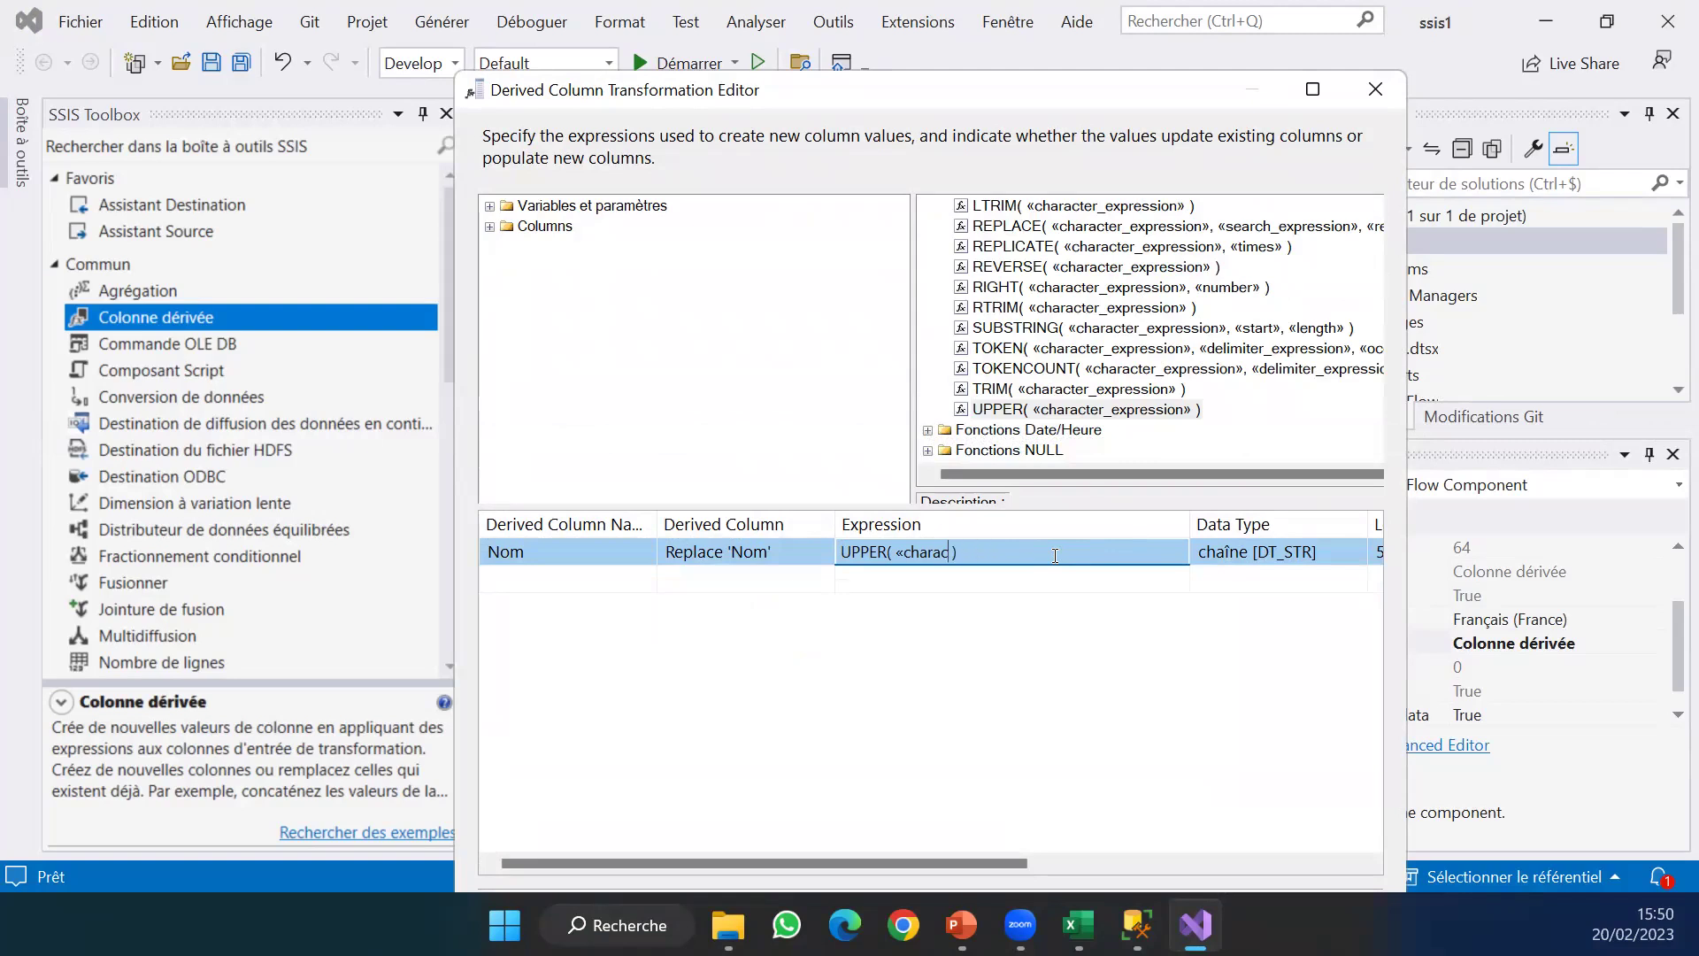
pyautogui.press('BackSpace')
pyautogui.write('Nom')
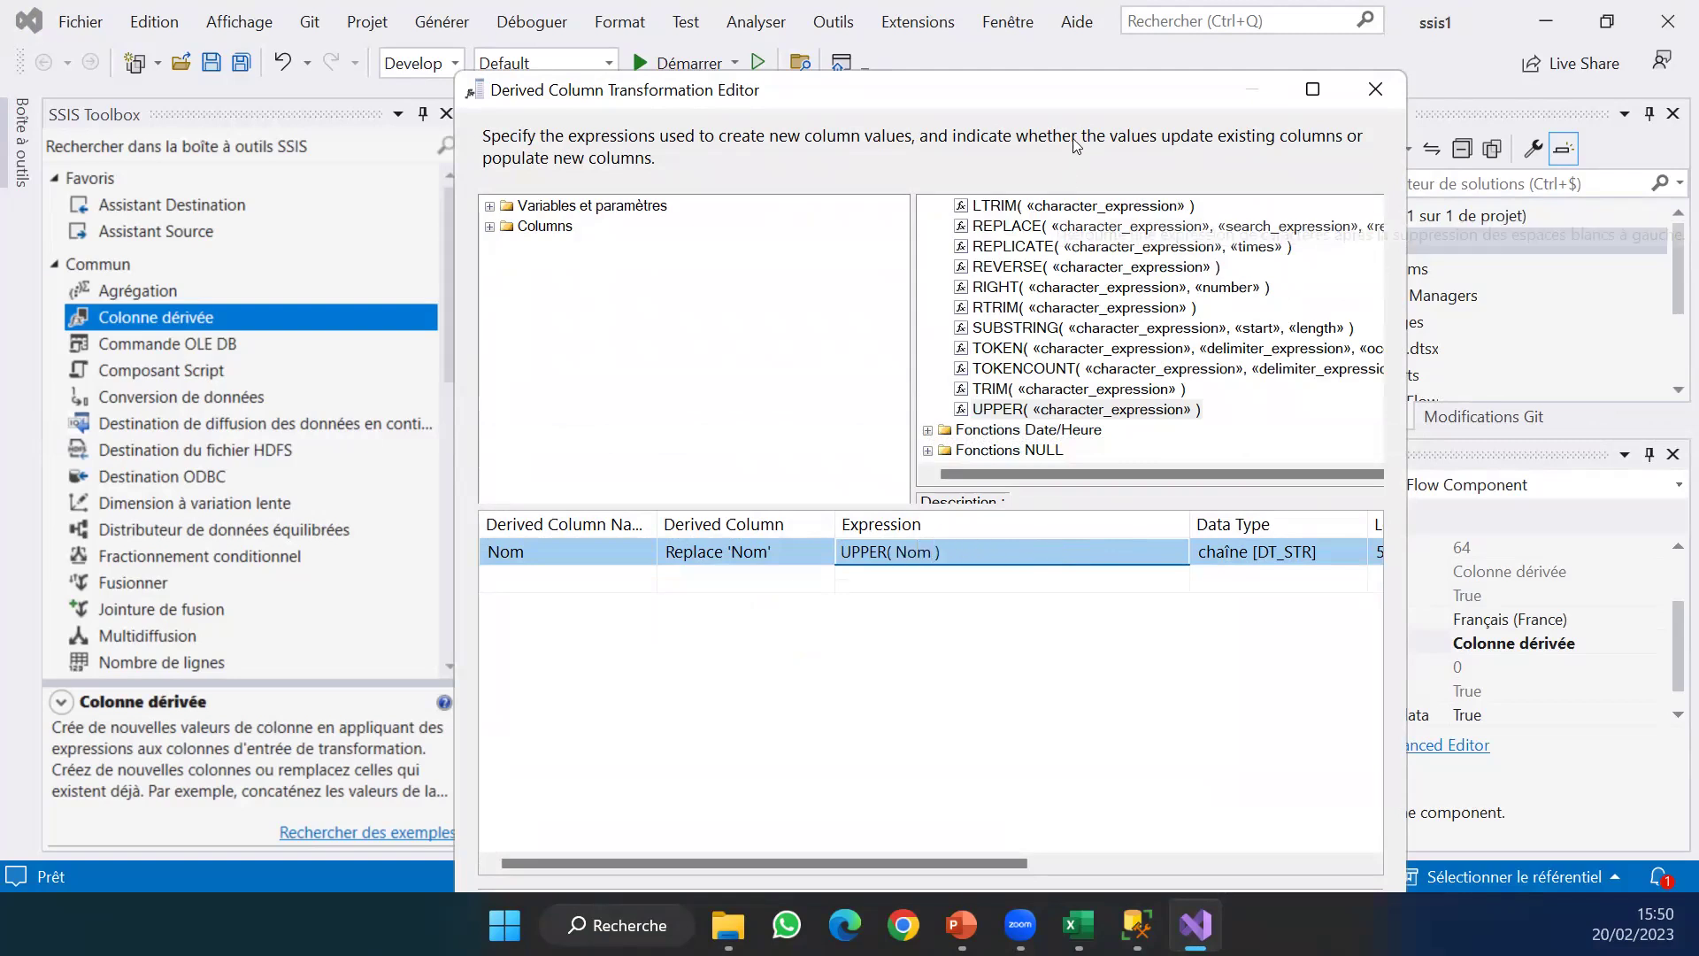
pyautogui.moveTo(1015, 92); pyautogui.dragTo(1006, 13)
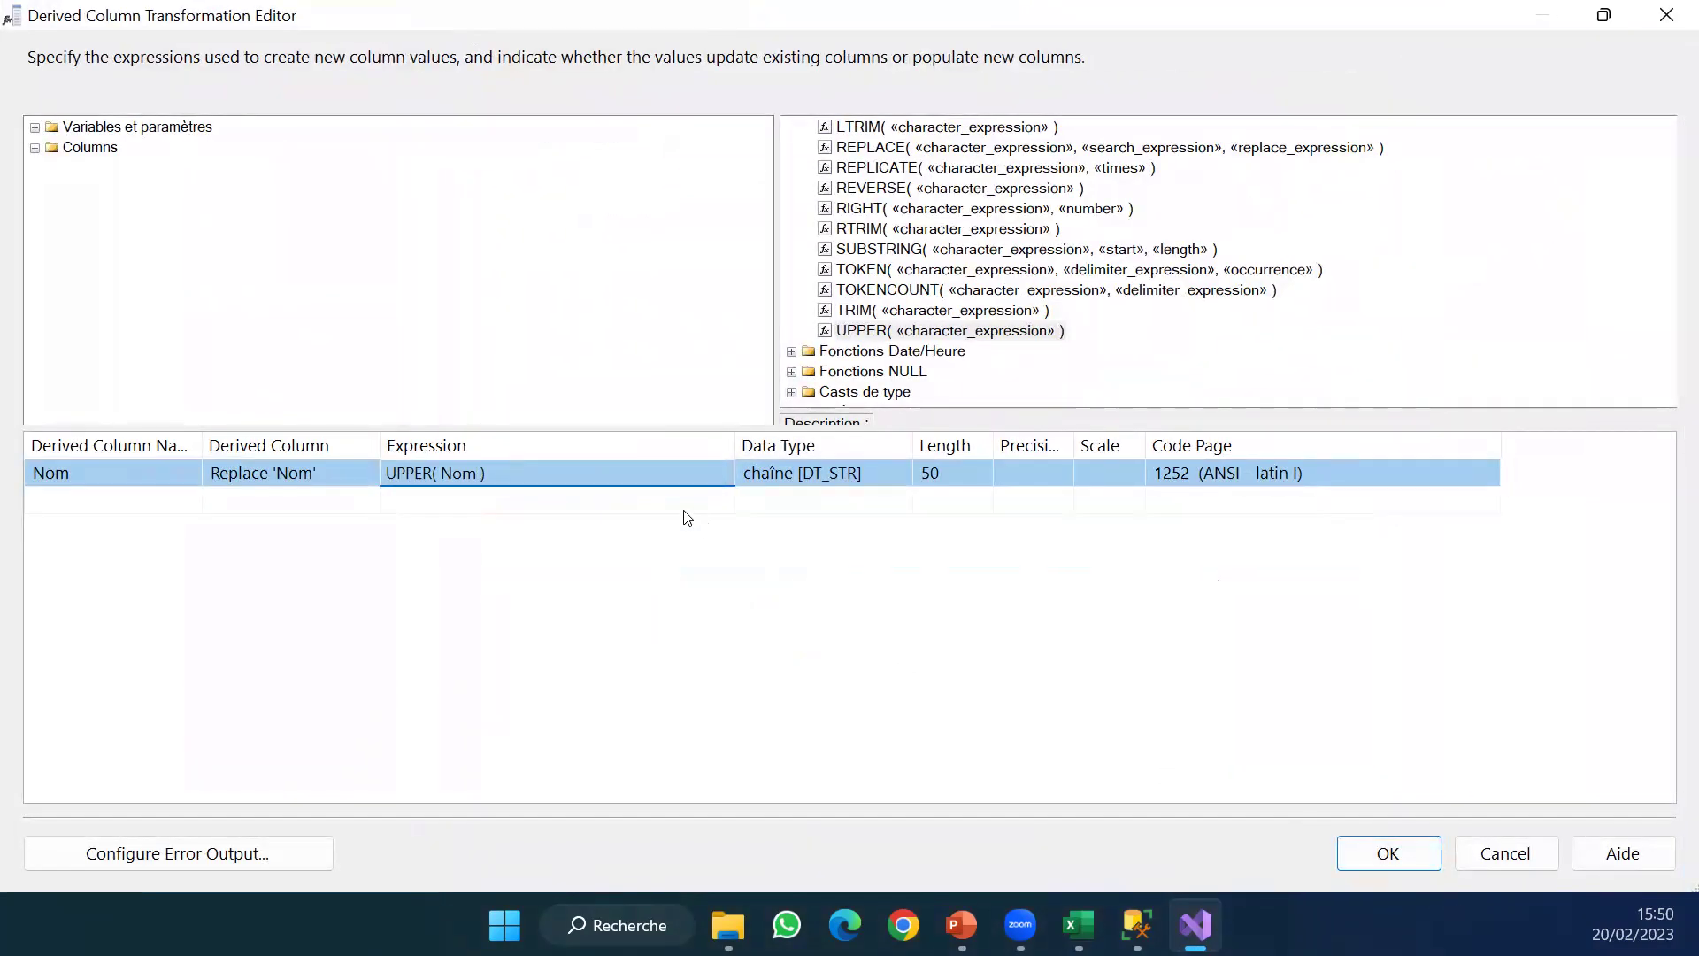
pyautogui.click(1401, 872)
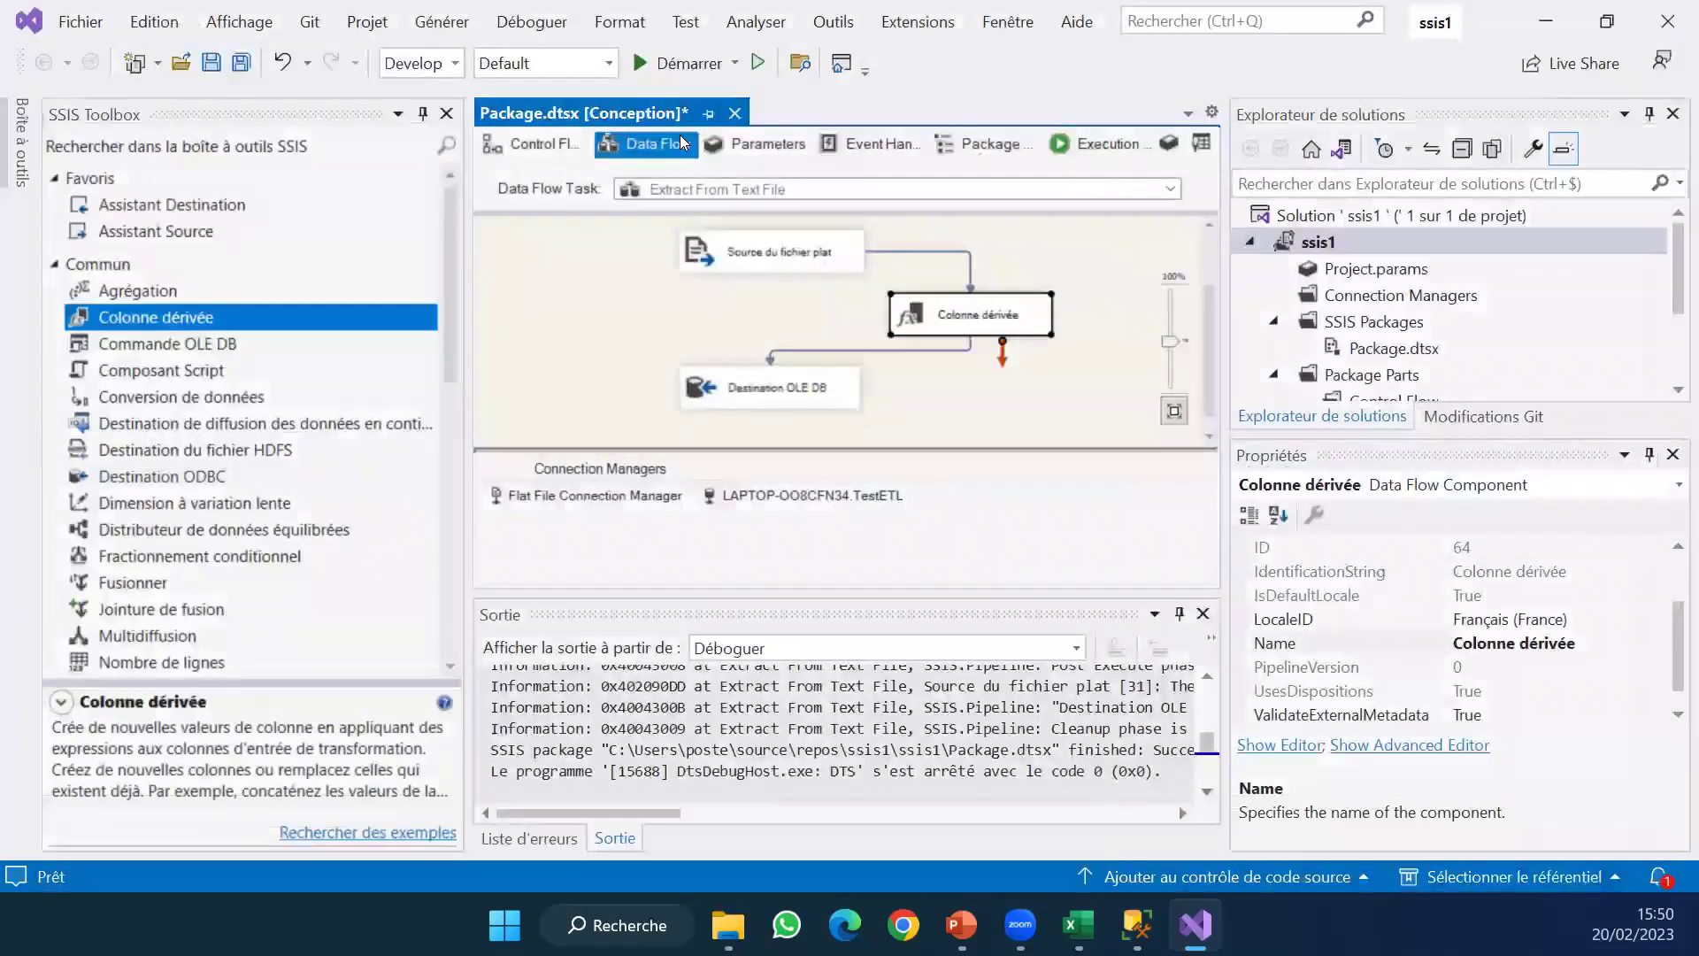
# Run the package with the derived column in place and dismiss the script's message box.
pyautogui.click(682, 63)
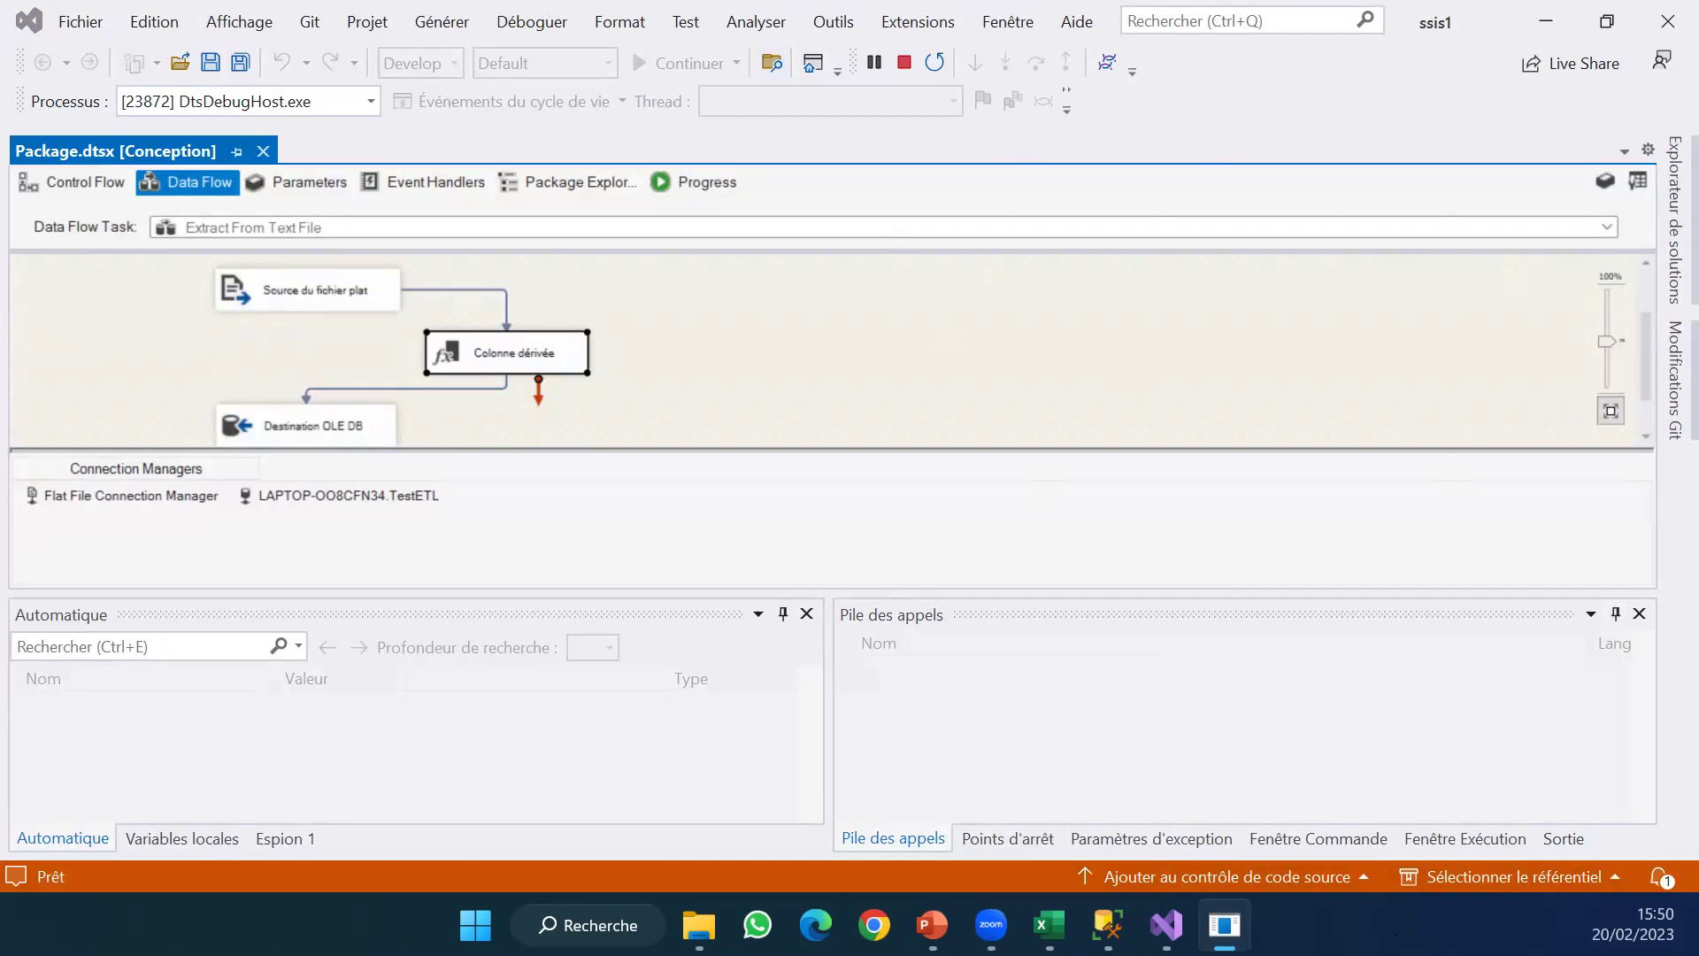
pyautogui.moveTo(0, 438); pyautogui.dragTo(428, 455)
pyautogui.click(495, 582)
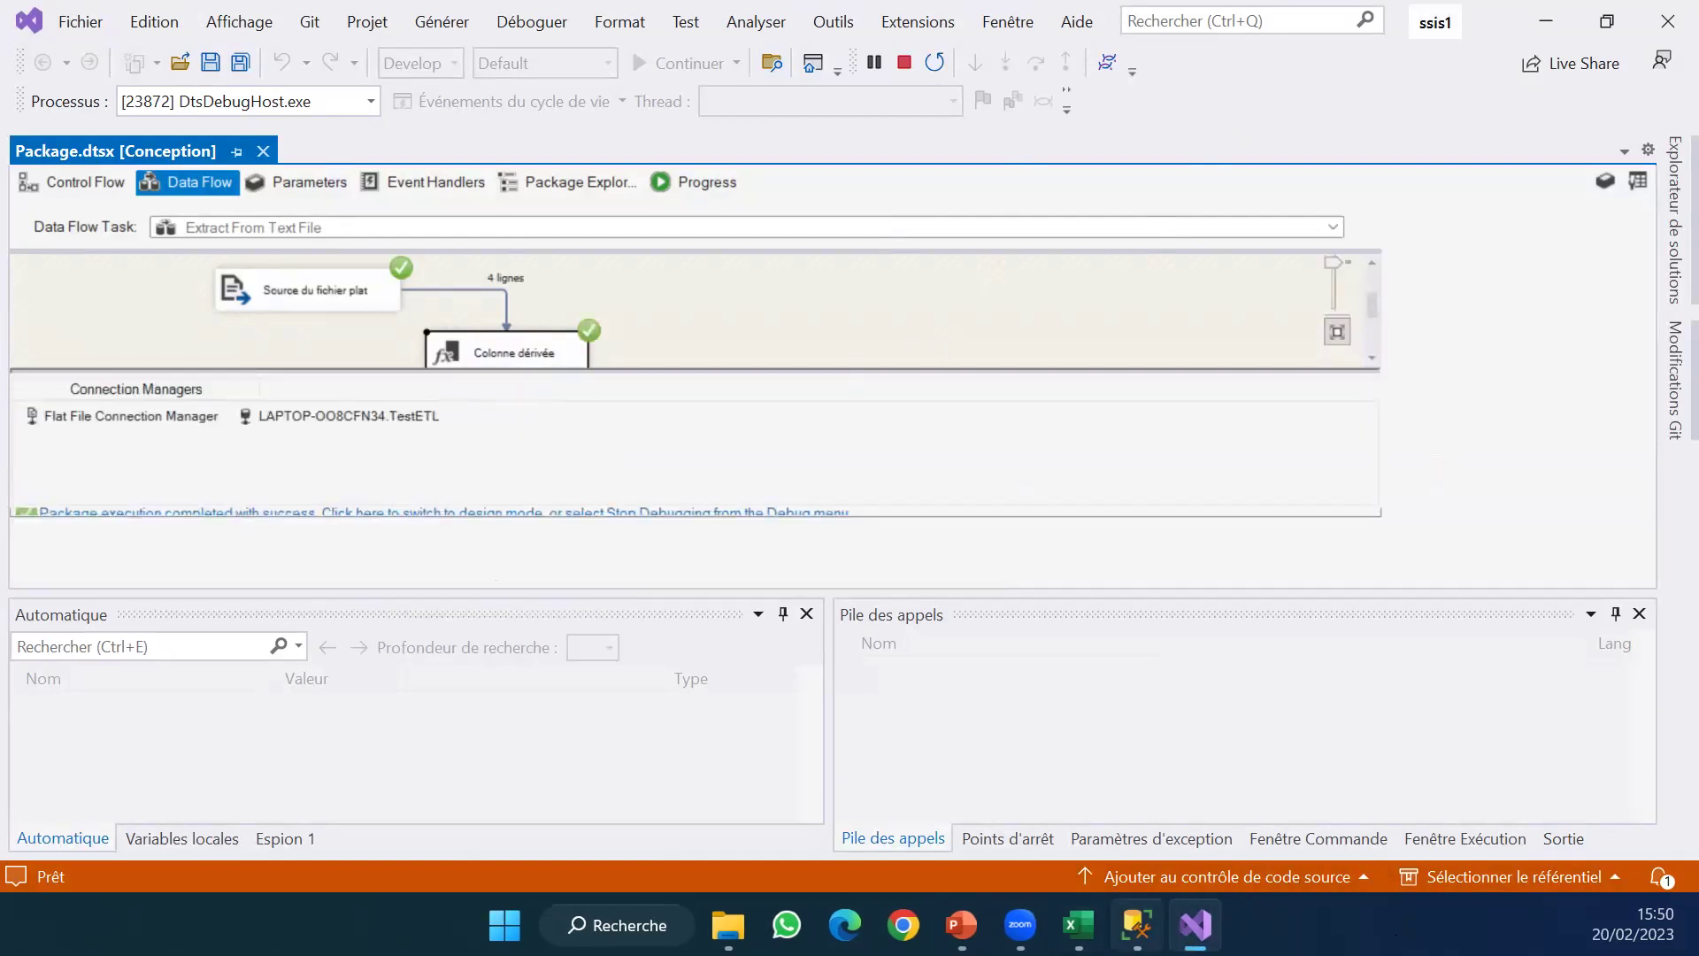
# Switch to SQL Server Management Studio and rerun the Dim_Employr query to check the Nom values.
pyautogui.click(1136, 925)
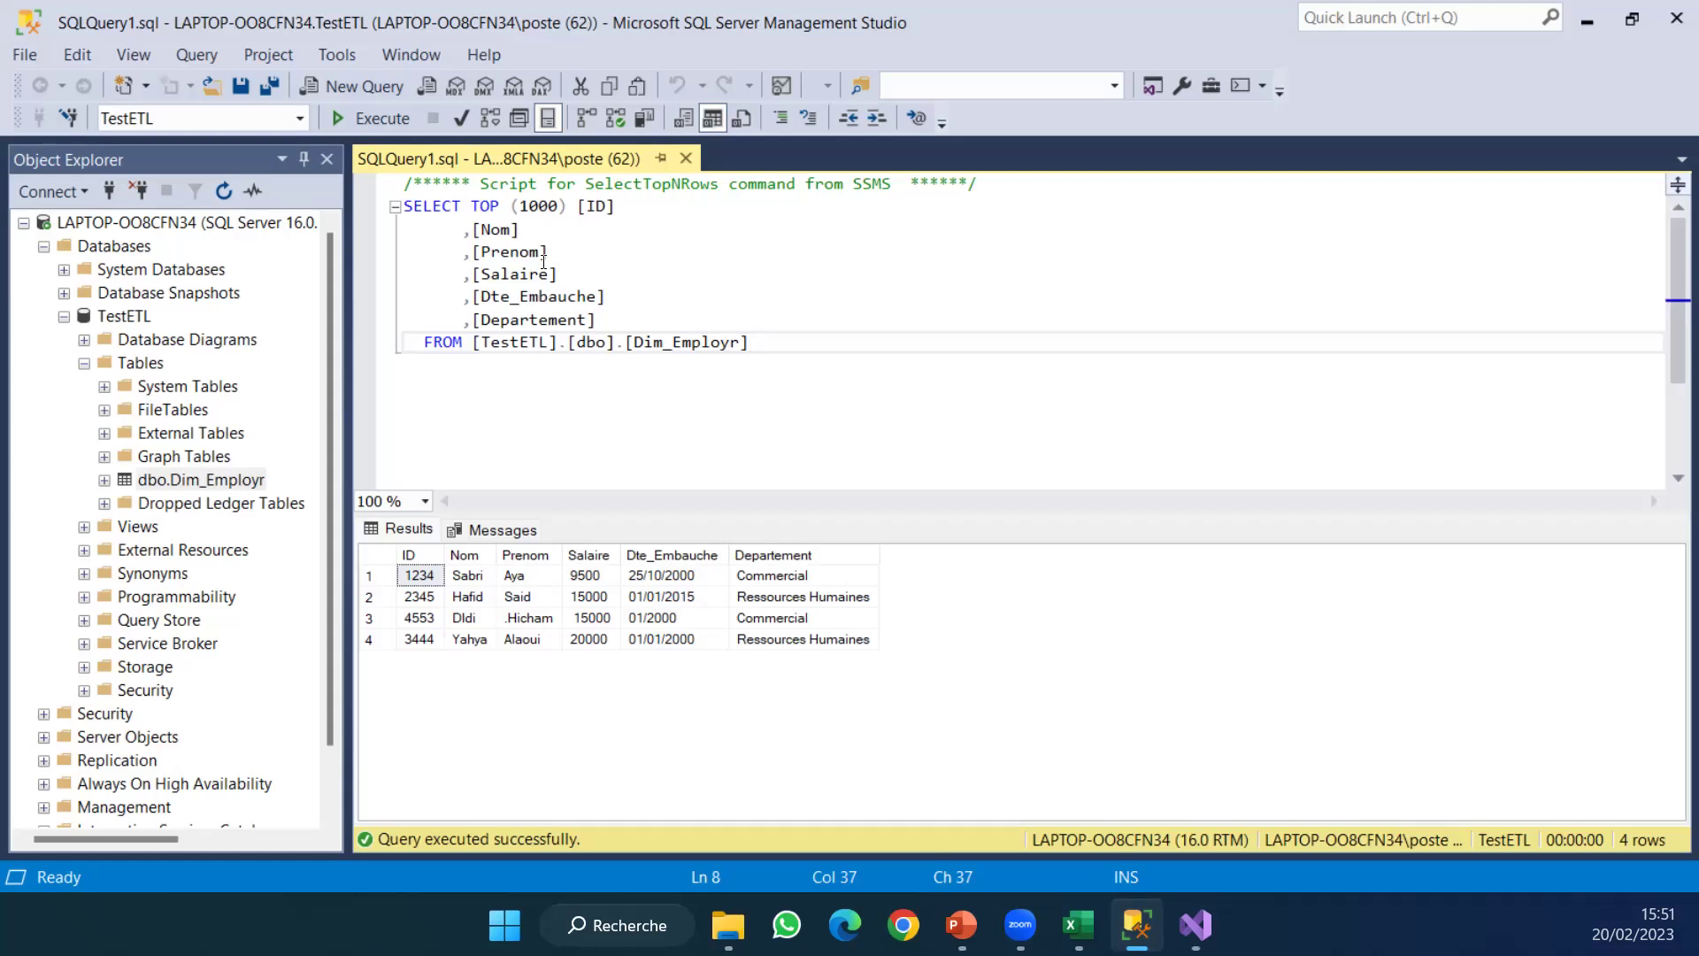
pyautogui.click(354, 120)
pyautogui.click(479, 577)
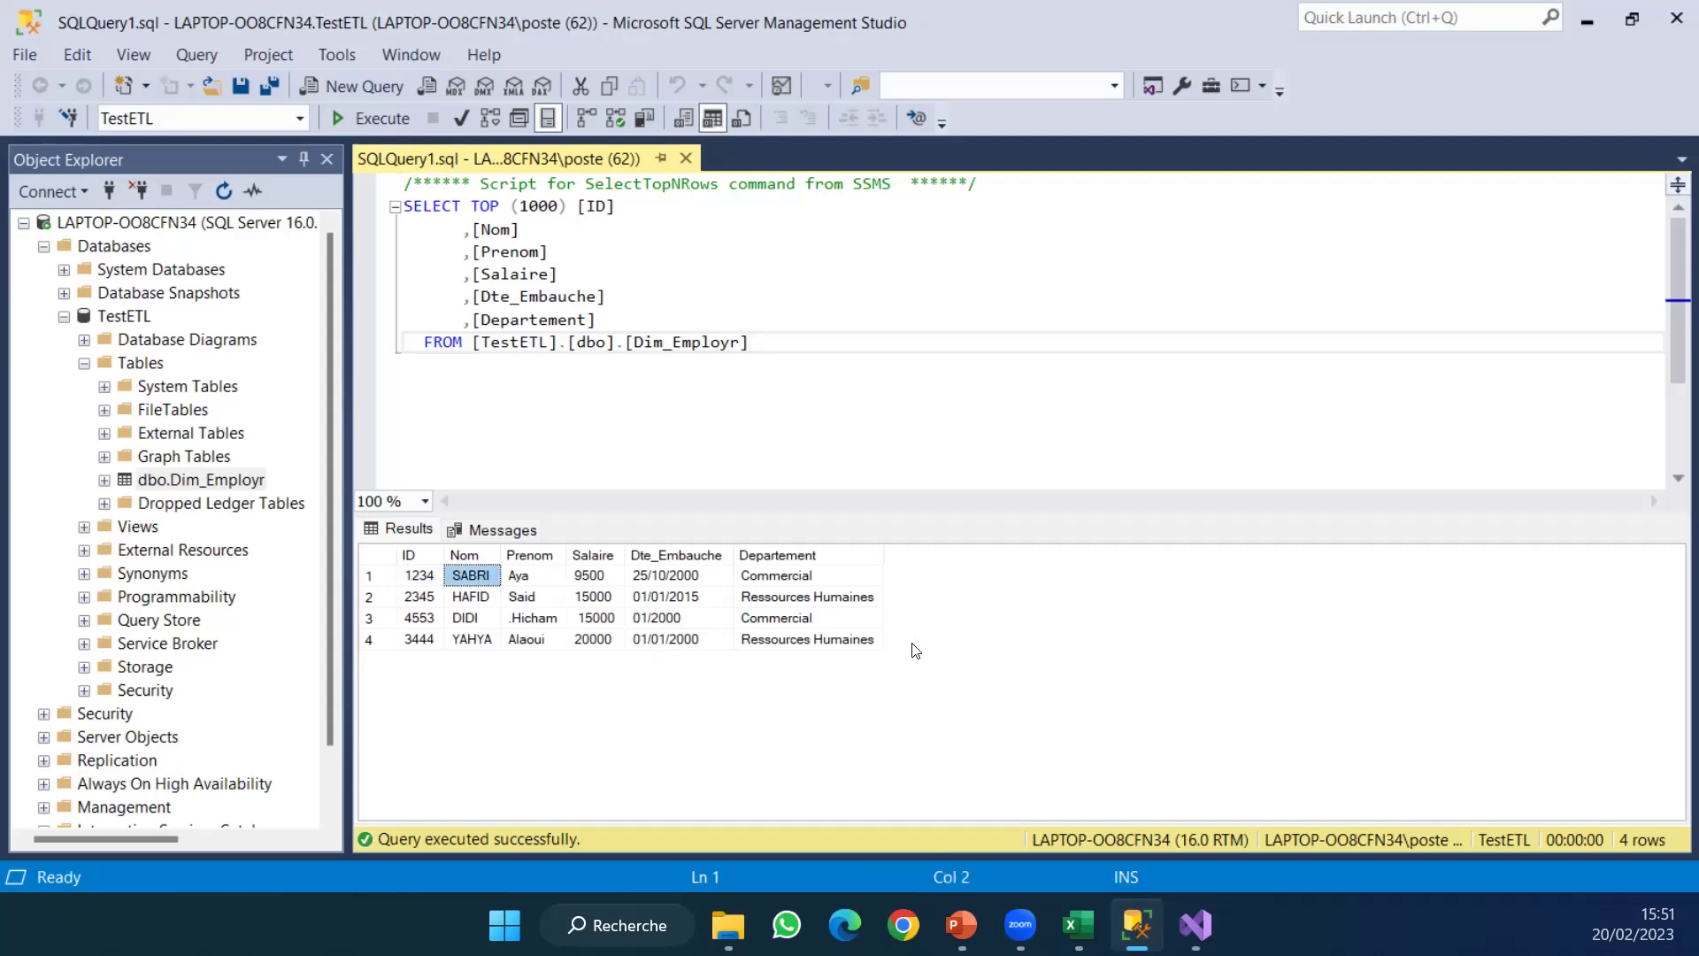
# Switch back to Visual Studio, stop debugging the package, and bring up the presentation's À Faire slide.
pyautogui.hotkey('alt', 'Tab')
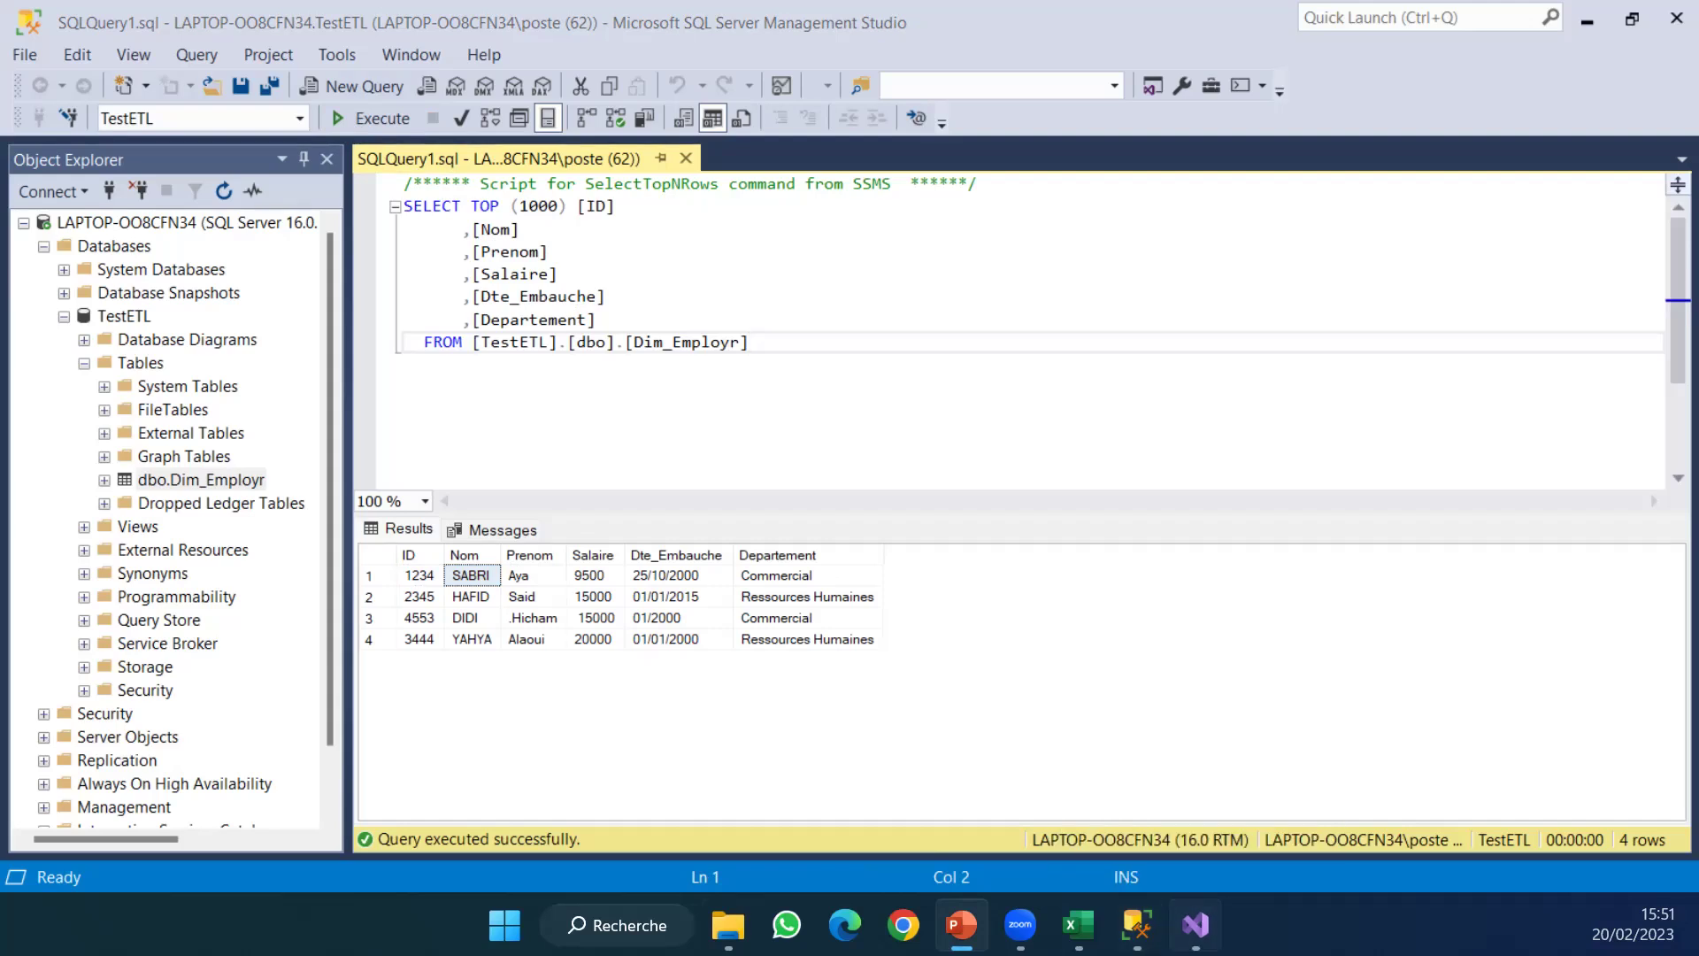
pyautogui.click(1195, 925)
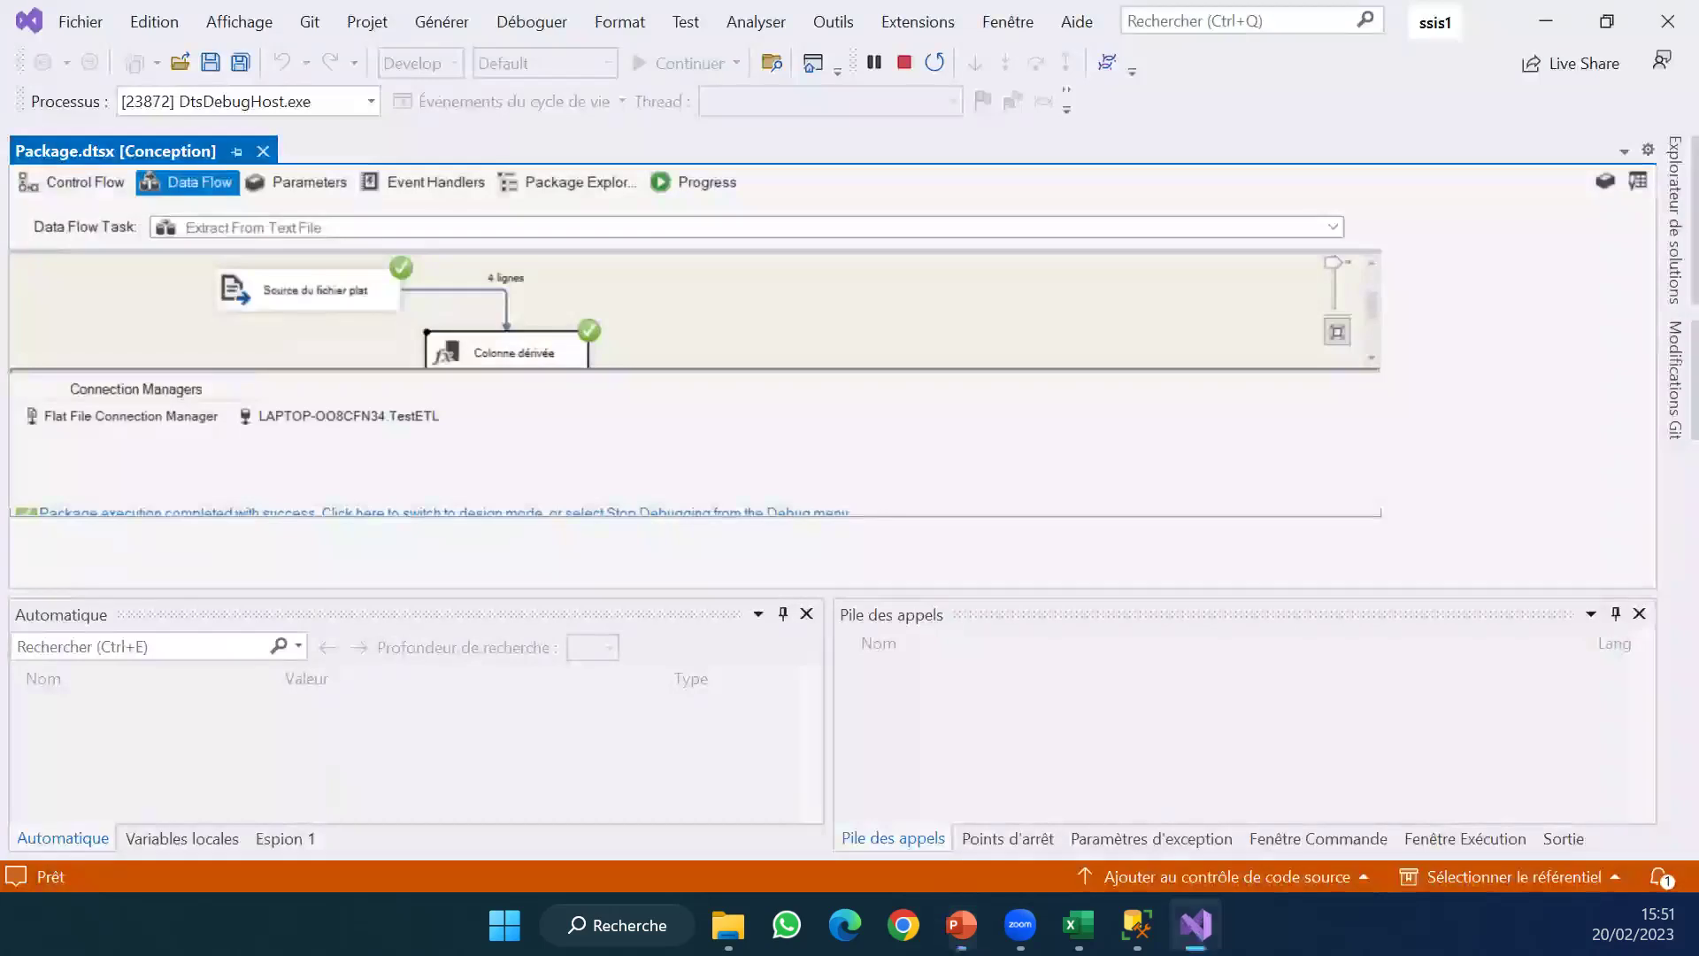
pyautogui.click(903, 63)
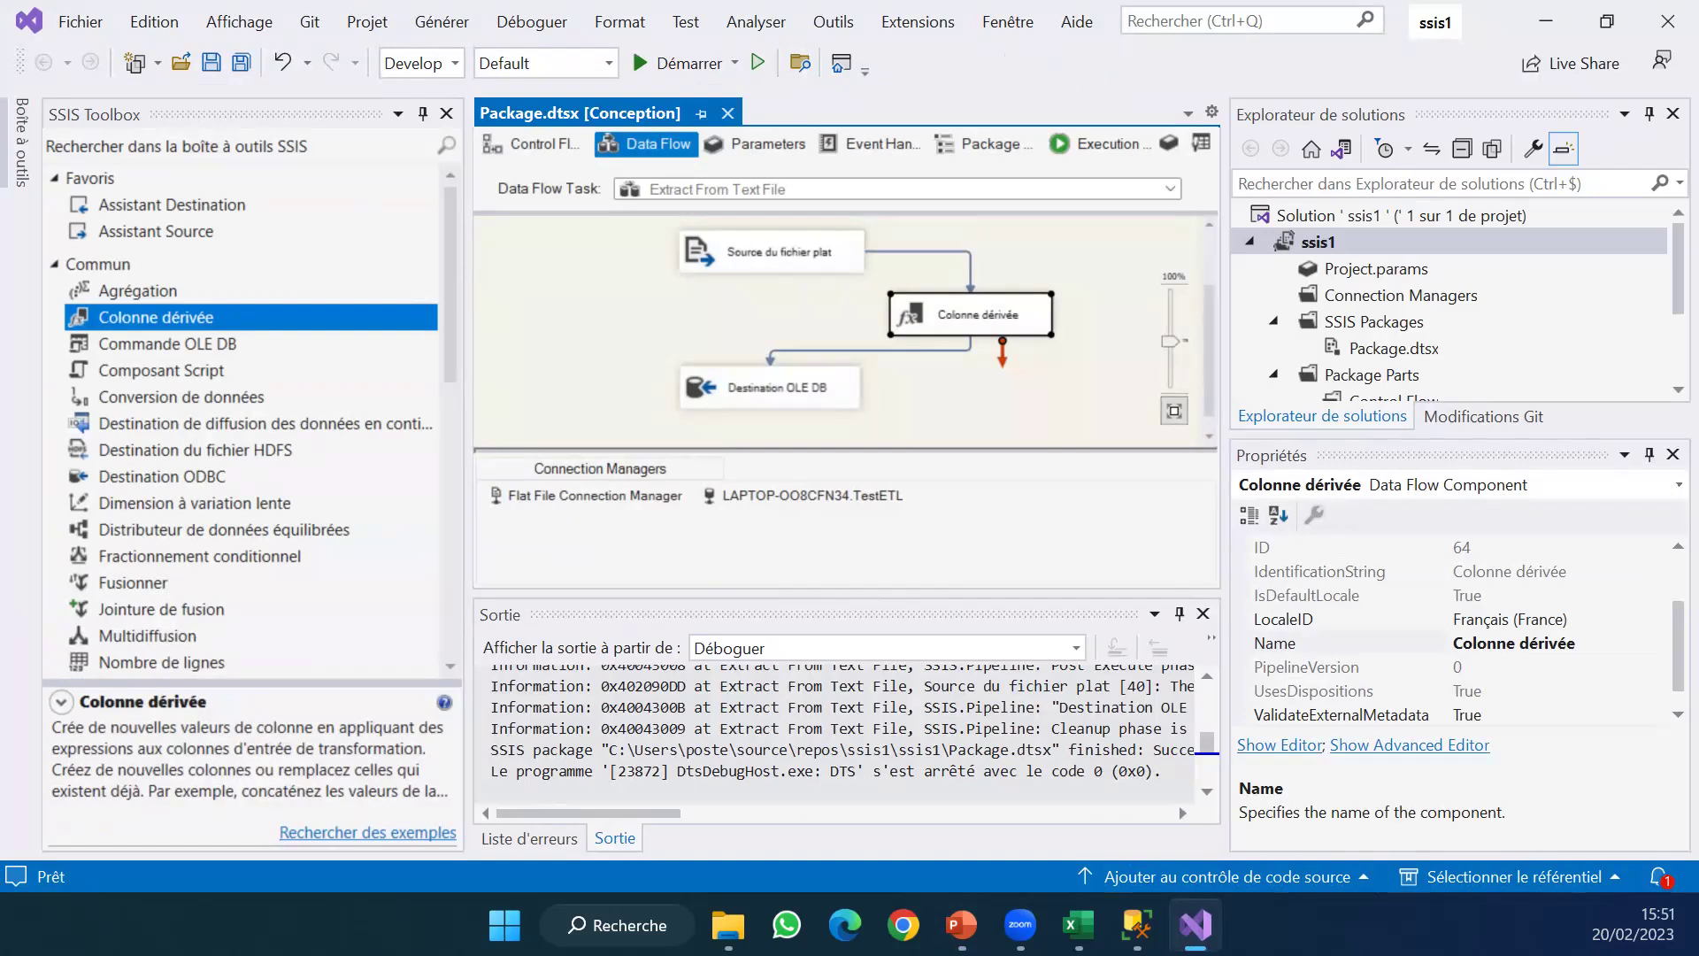
pyautogui.hotkey('alt', 'Tab')
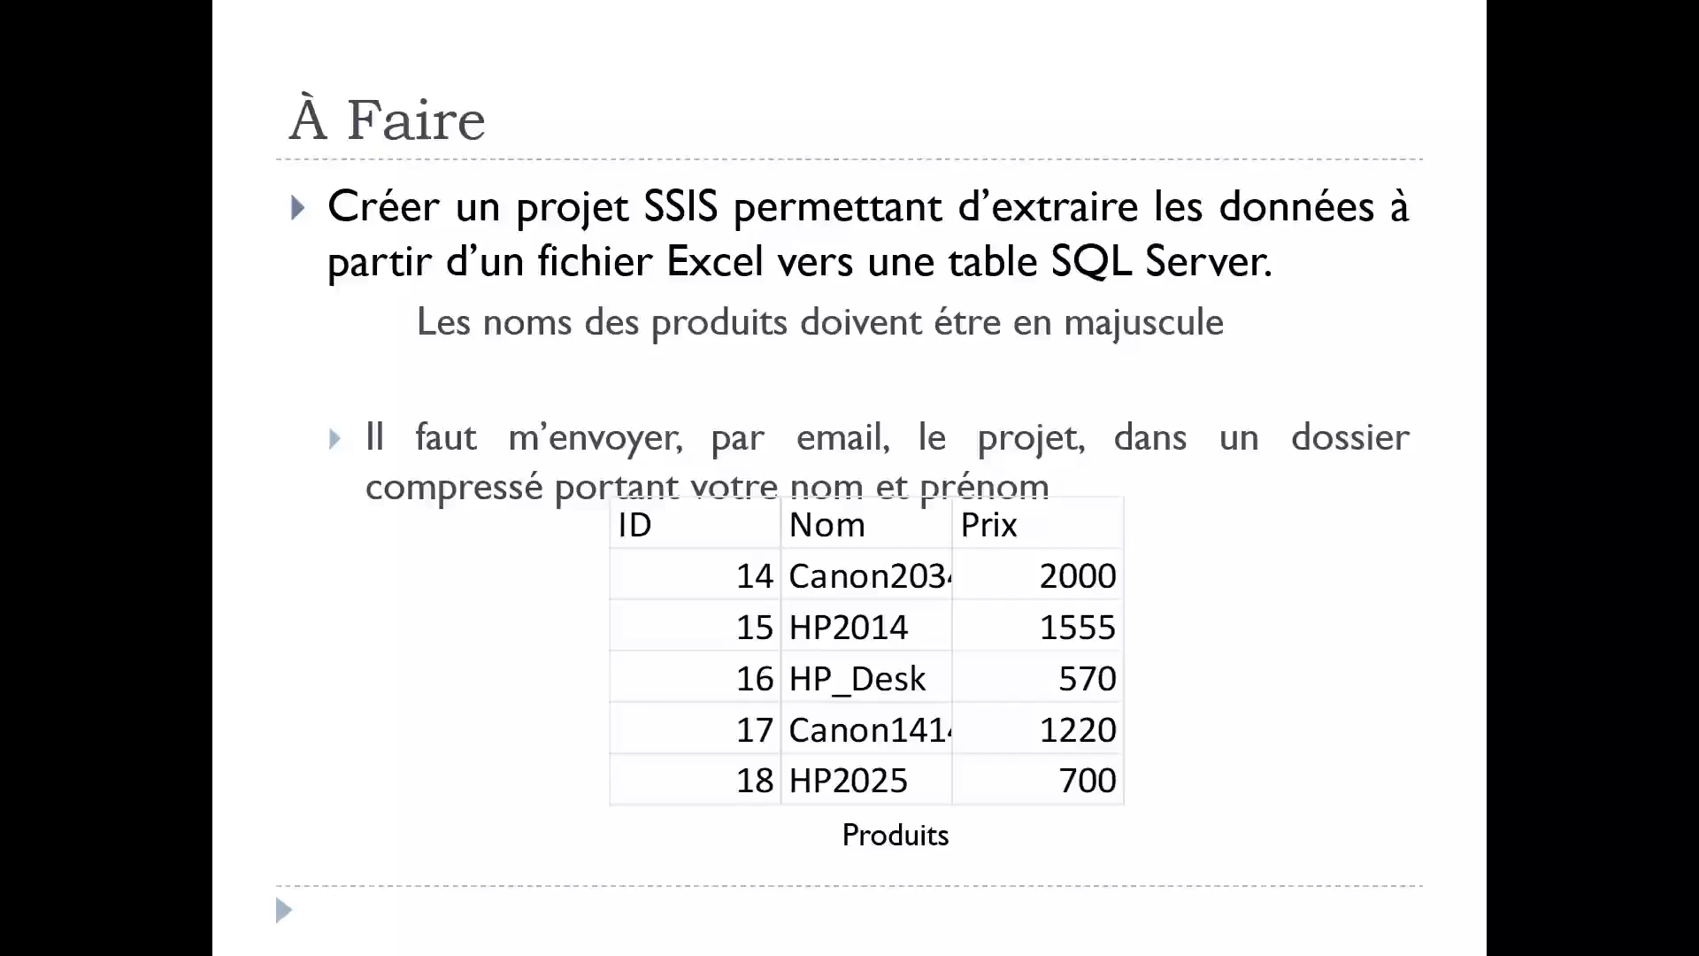